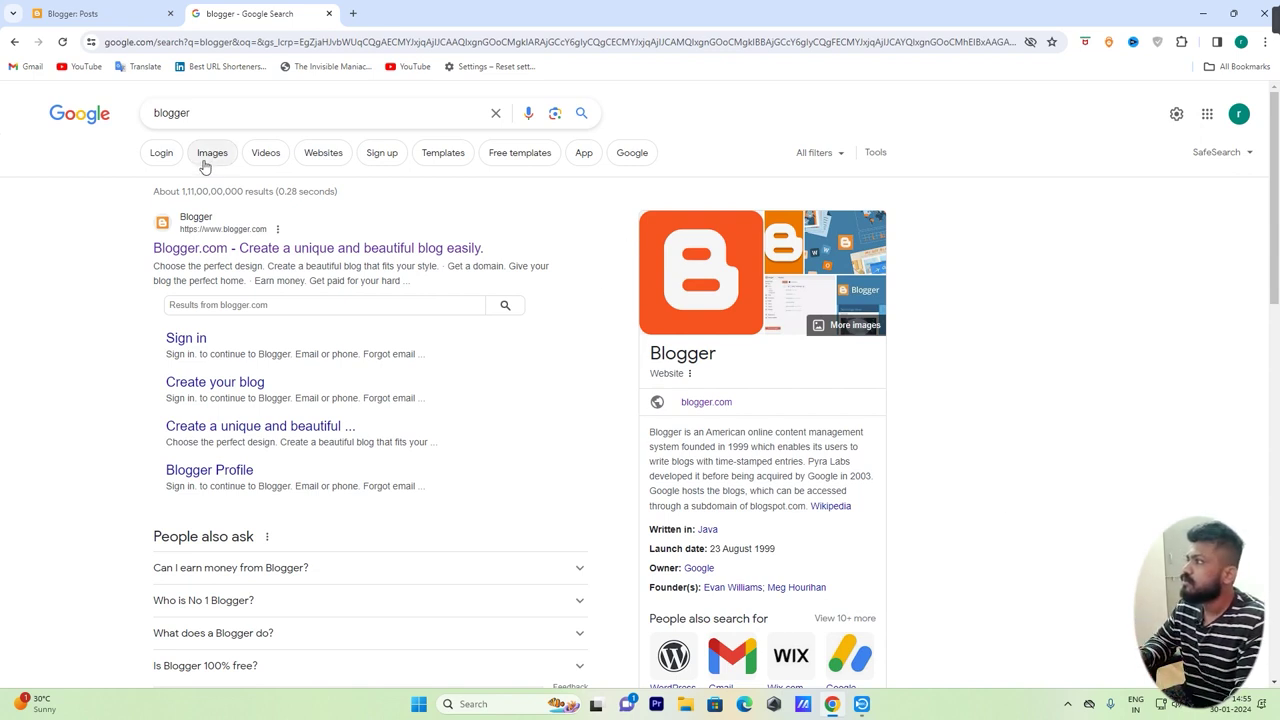
Reopen the blogger search in an Incognito window and follow the Blogger.com result
left_click_drag(217, 117, 83, 117)
left_click(29, 307)
left_click_drag(229, 107, 89, 109)
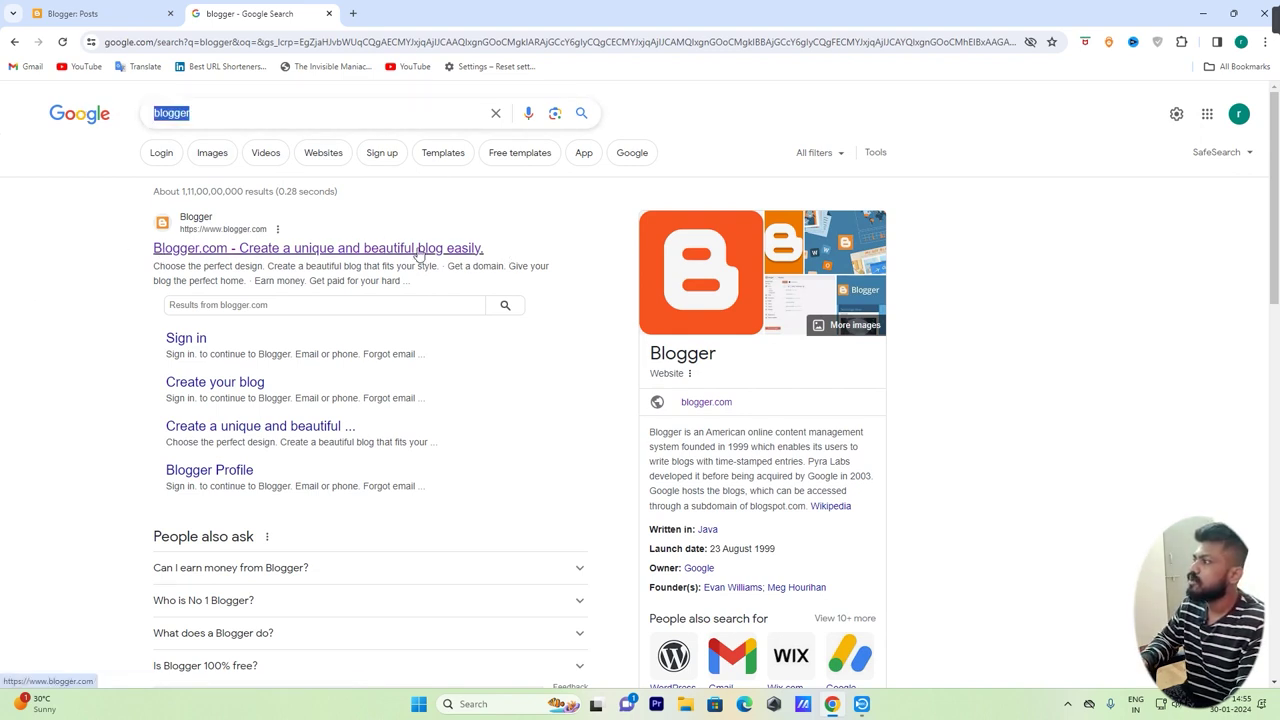
key("alt+Tab")
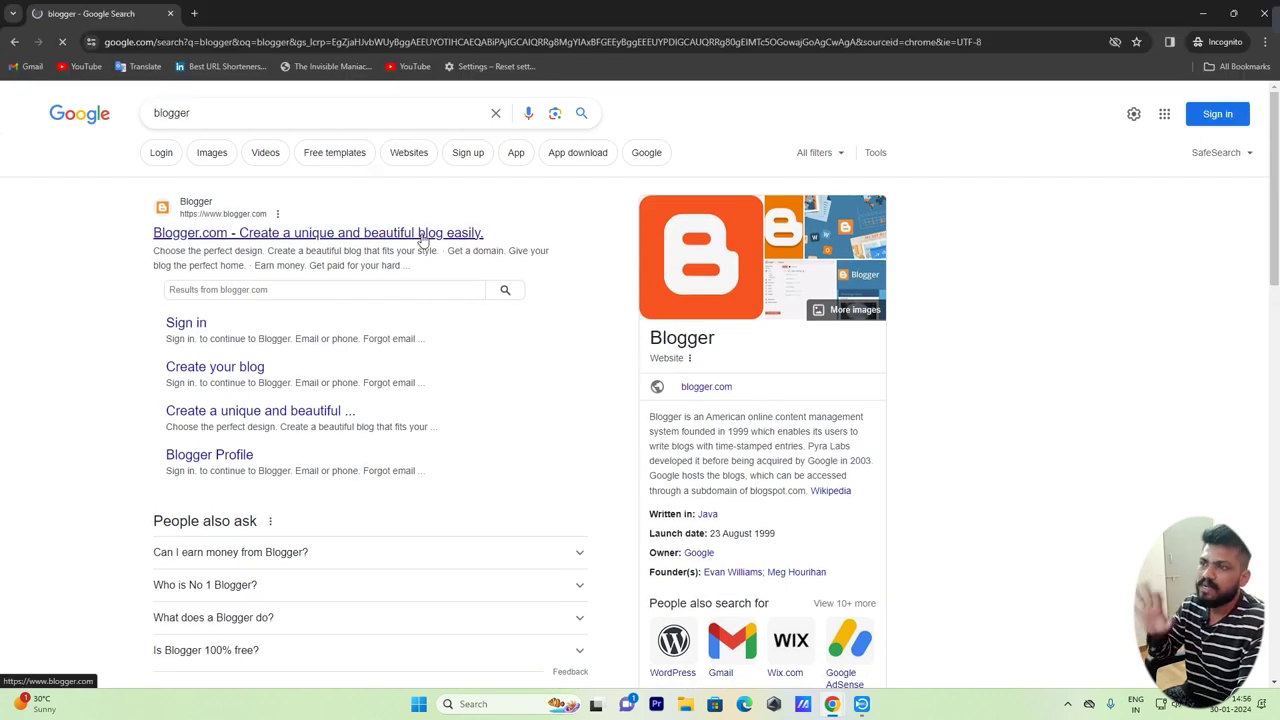
left_click(422, 236)
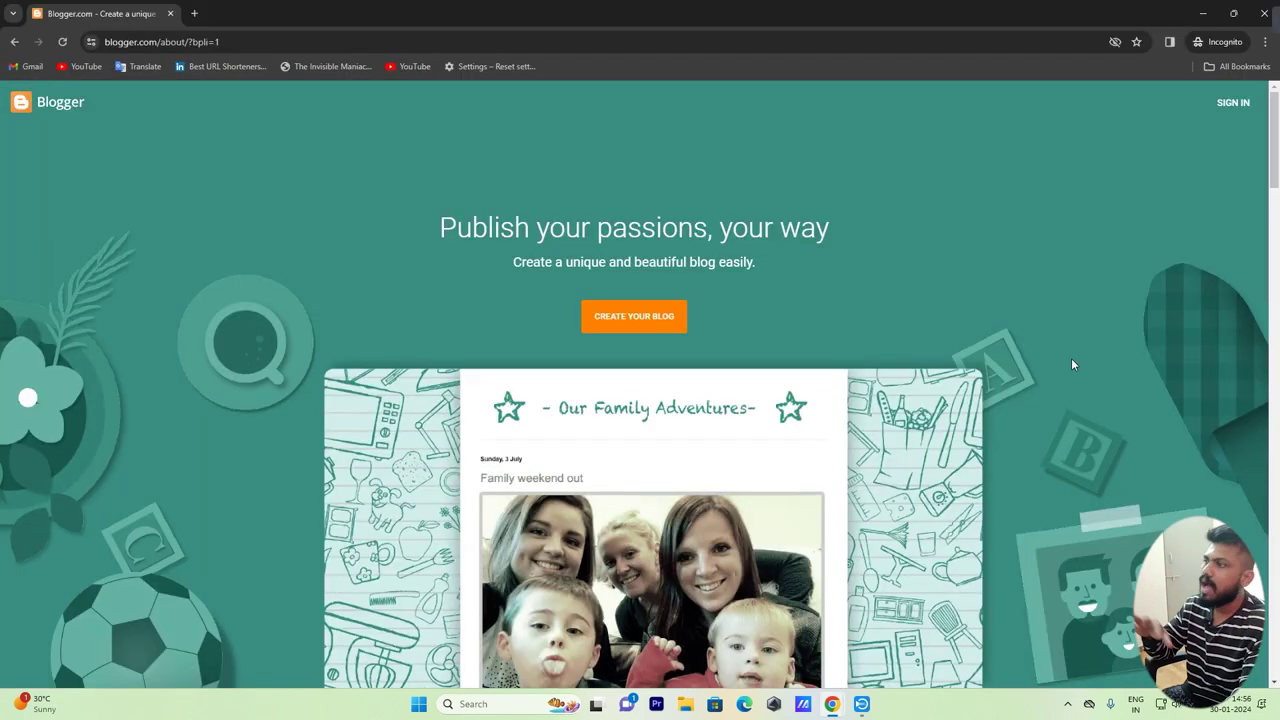
Scroll through the Blogger landing page, then choose Create Your Blog
scroll(1072, 365, "down", 20)
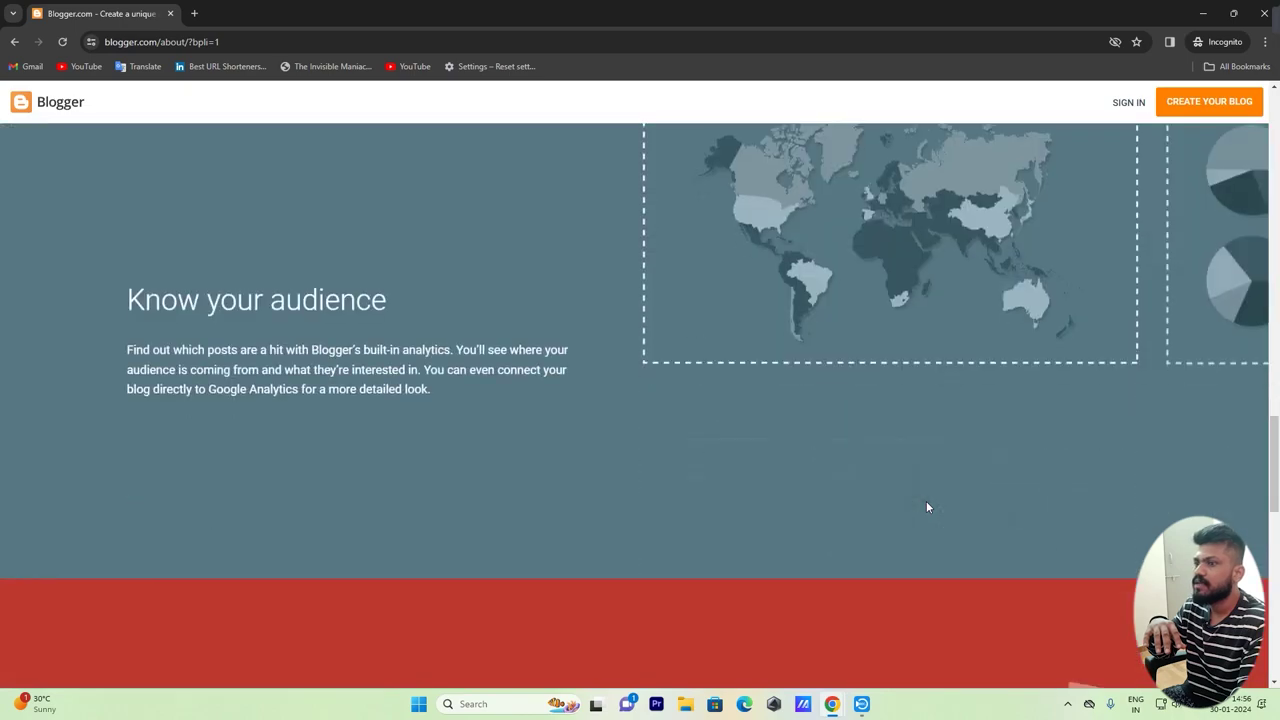
scroll(926, 507, "down", 10)
scroll(928, 519, "up", 4)
scroll(928, 517, "up", 15)
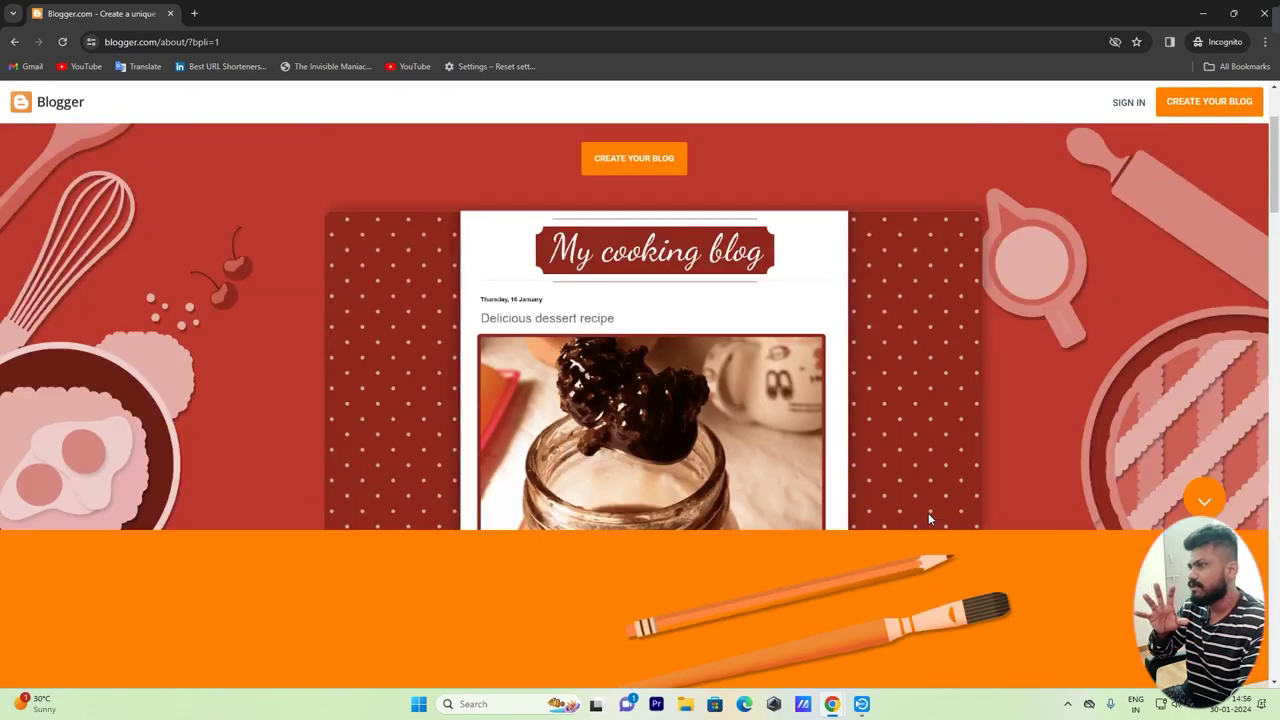
scroll(928, 513, "up", 3)
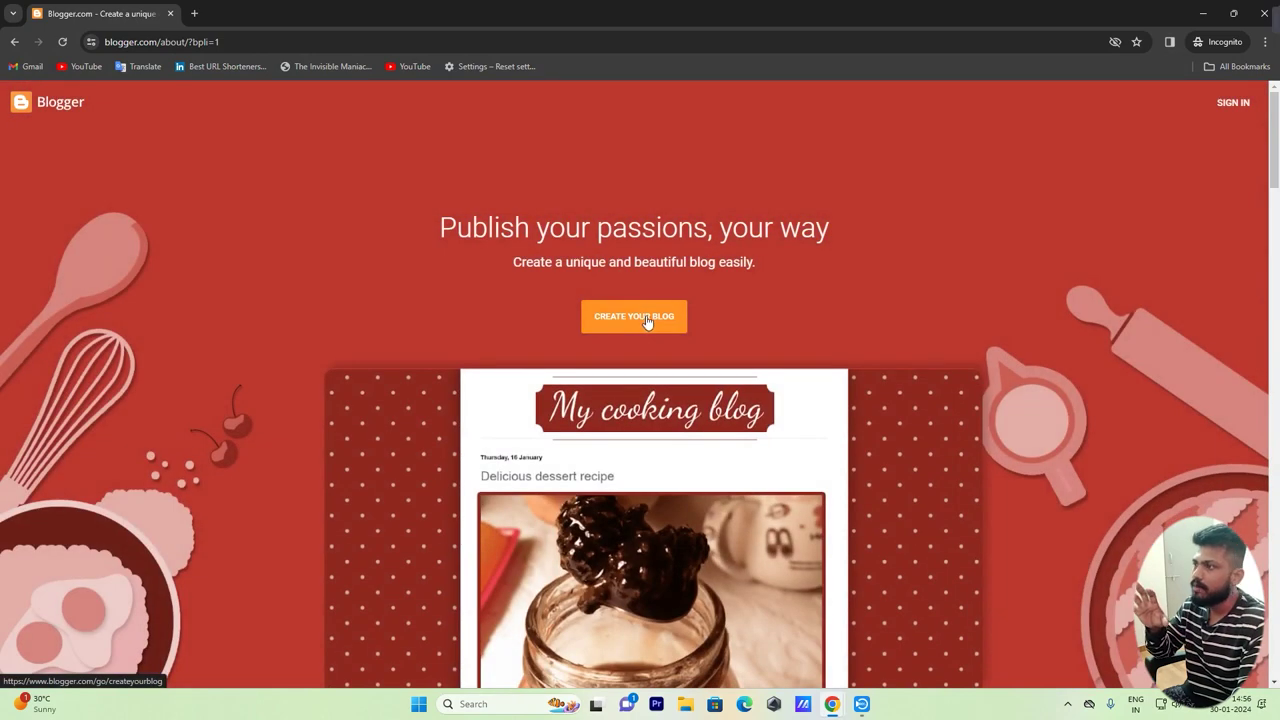
left_click(647, 321)
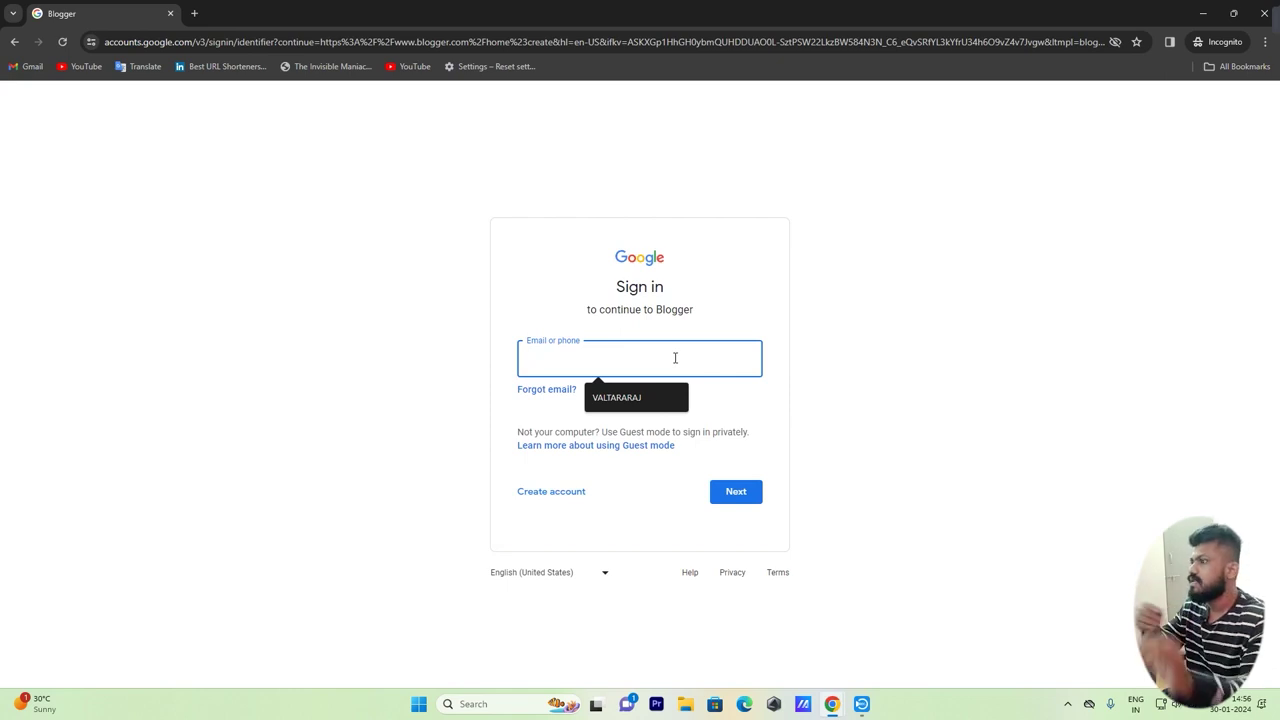
Sign in to Google using the saved account suggestion
left_click(646, 397)
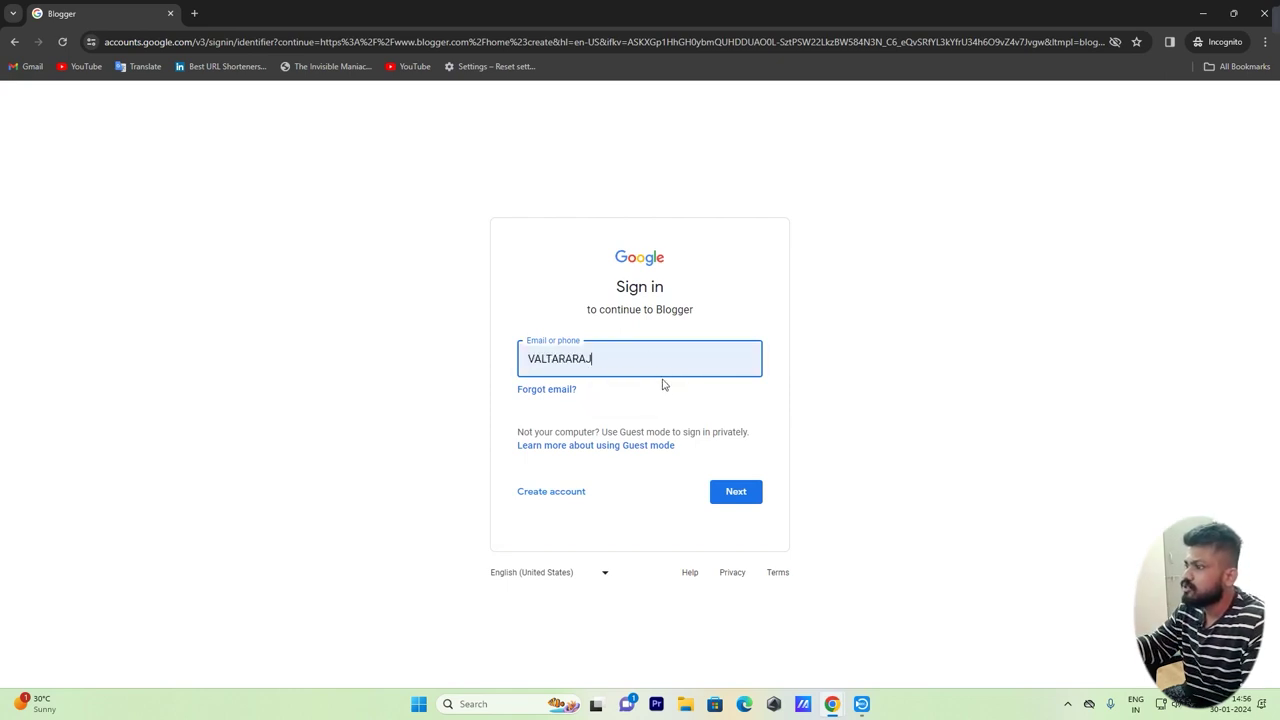
left_click(734, 494)
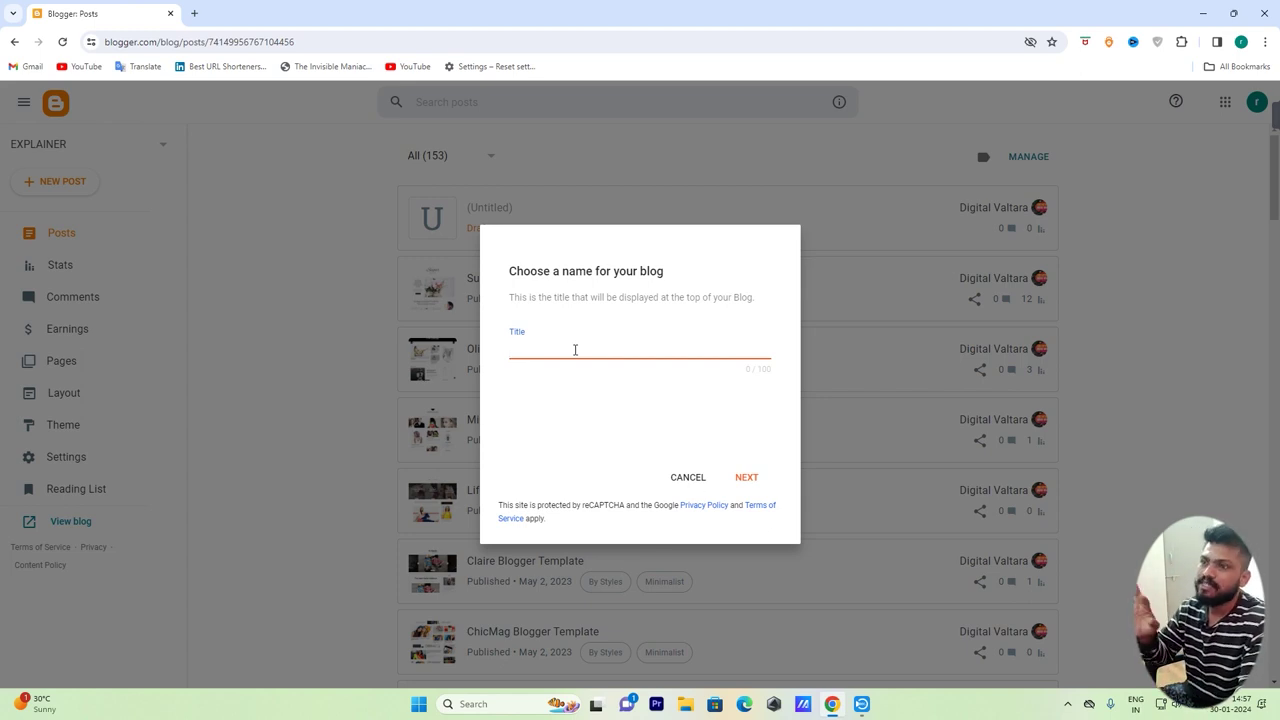
Search Google for 'valtara markets' in a new tab, then return to the Blogger tab
left_click(192, 14)
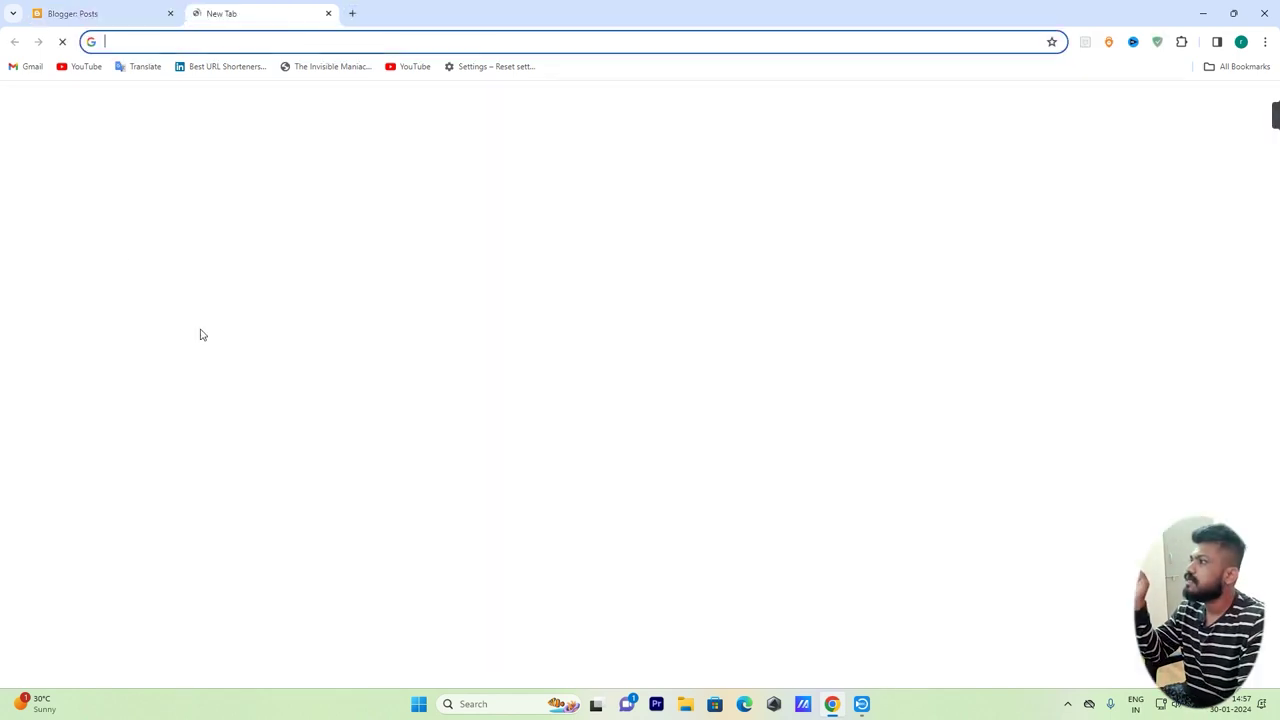
left_click(575, 290)
type("v")
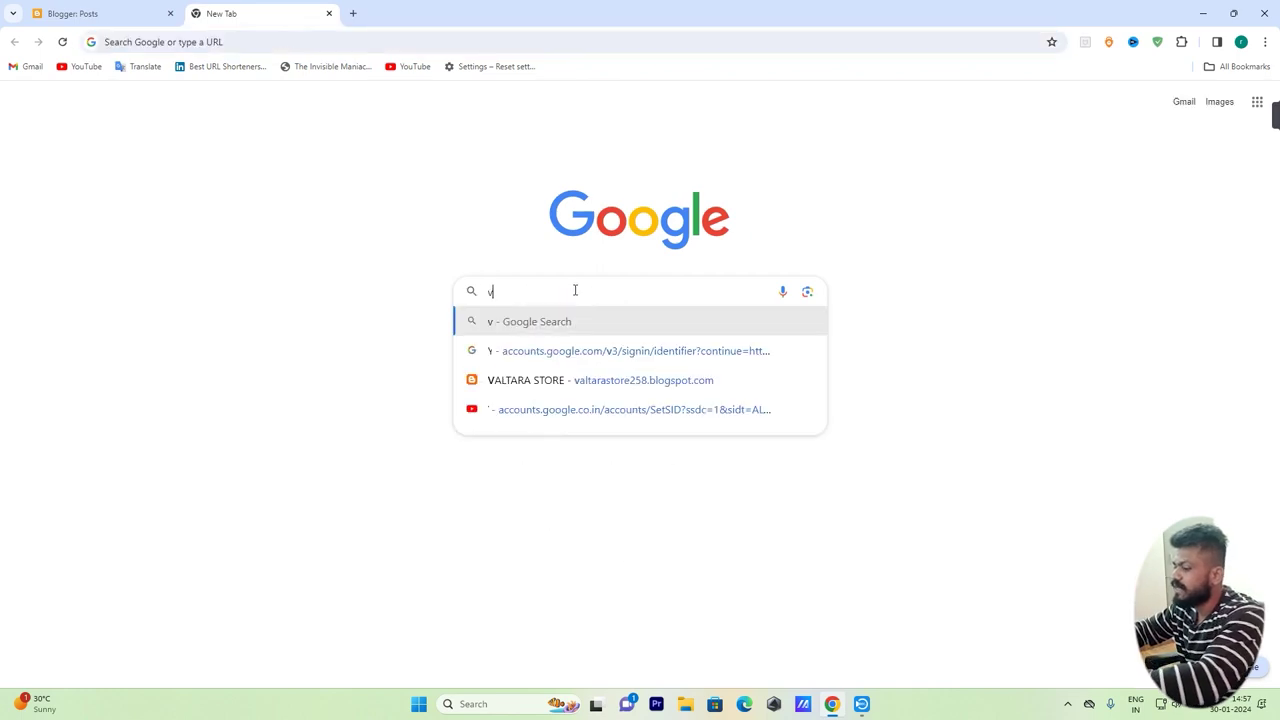
type("altara markets")
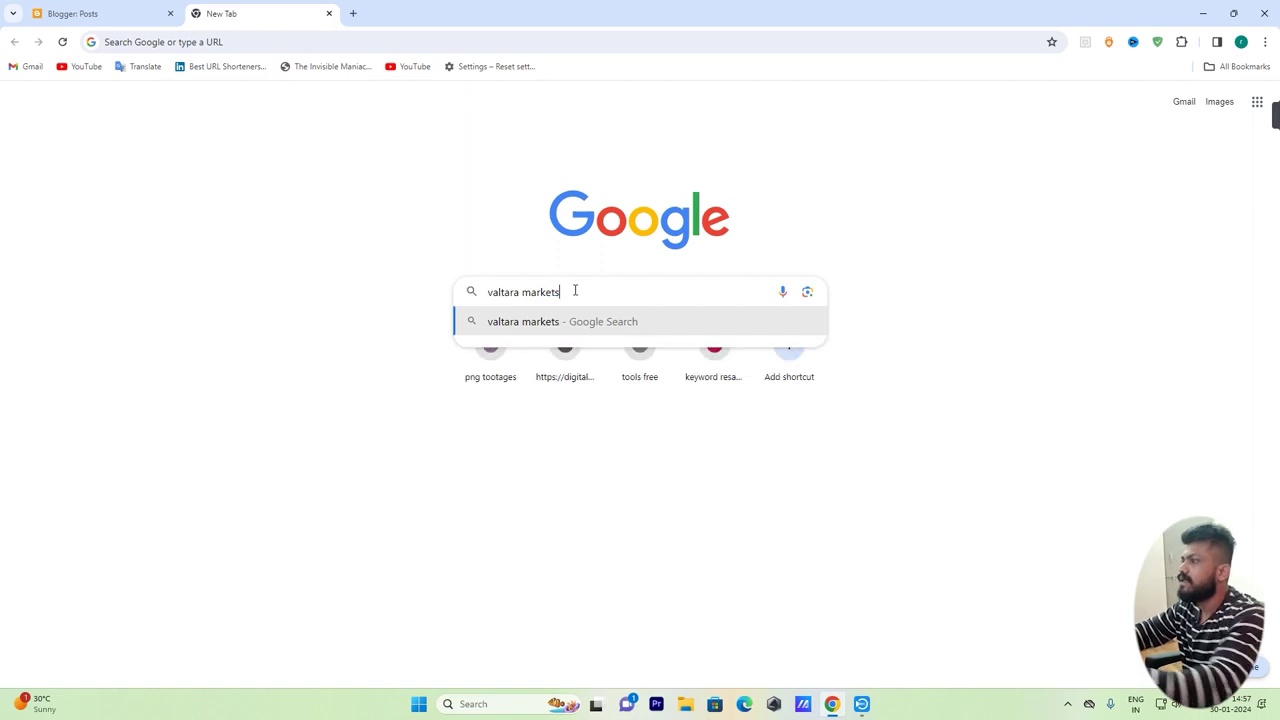
key("Return")
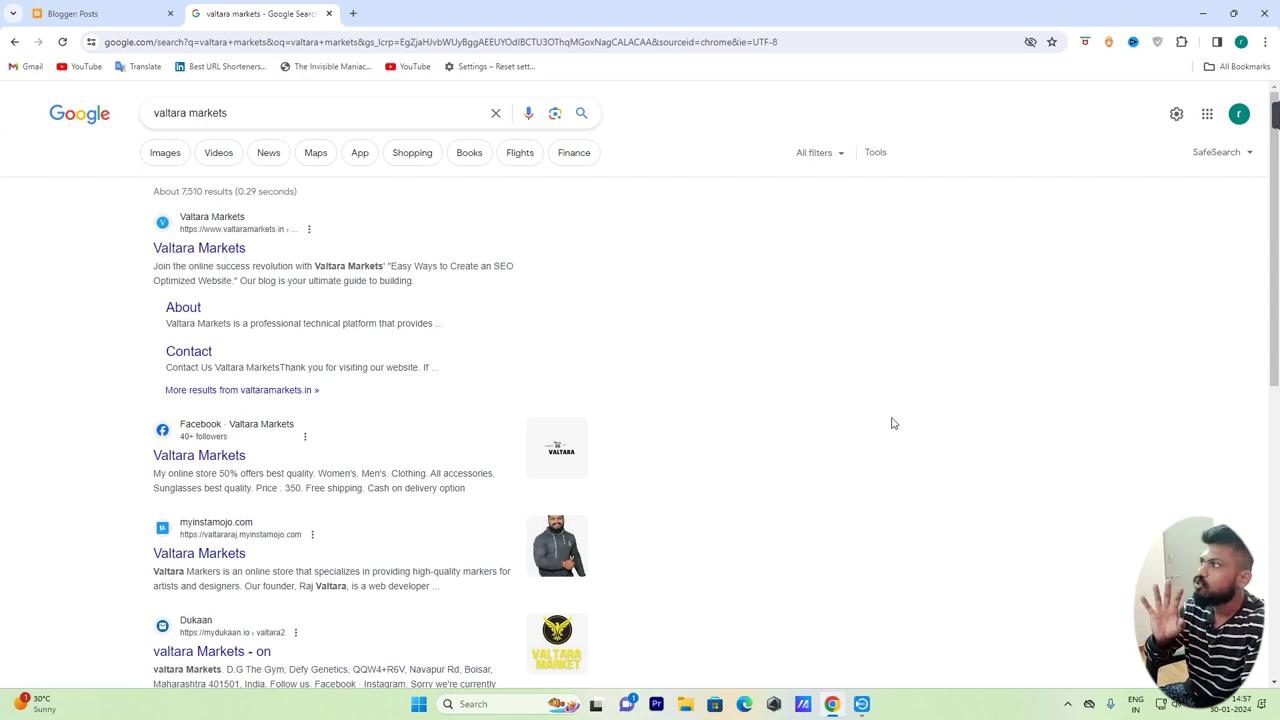
left_click(112, 13)
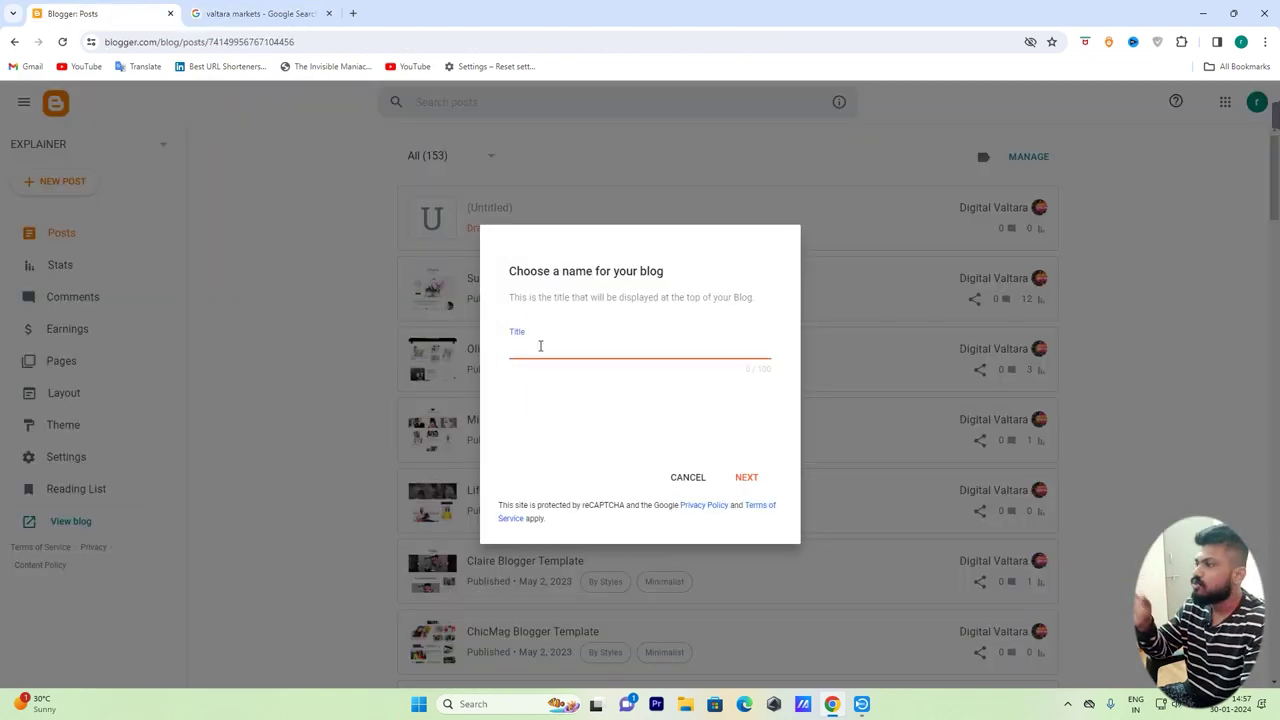
Title the new blog 'Demo' and advance to the address field
type("Demo")
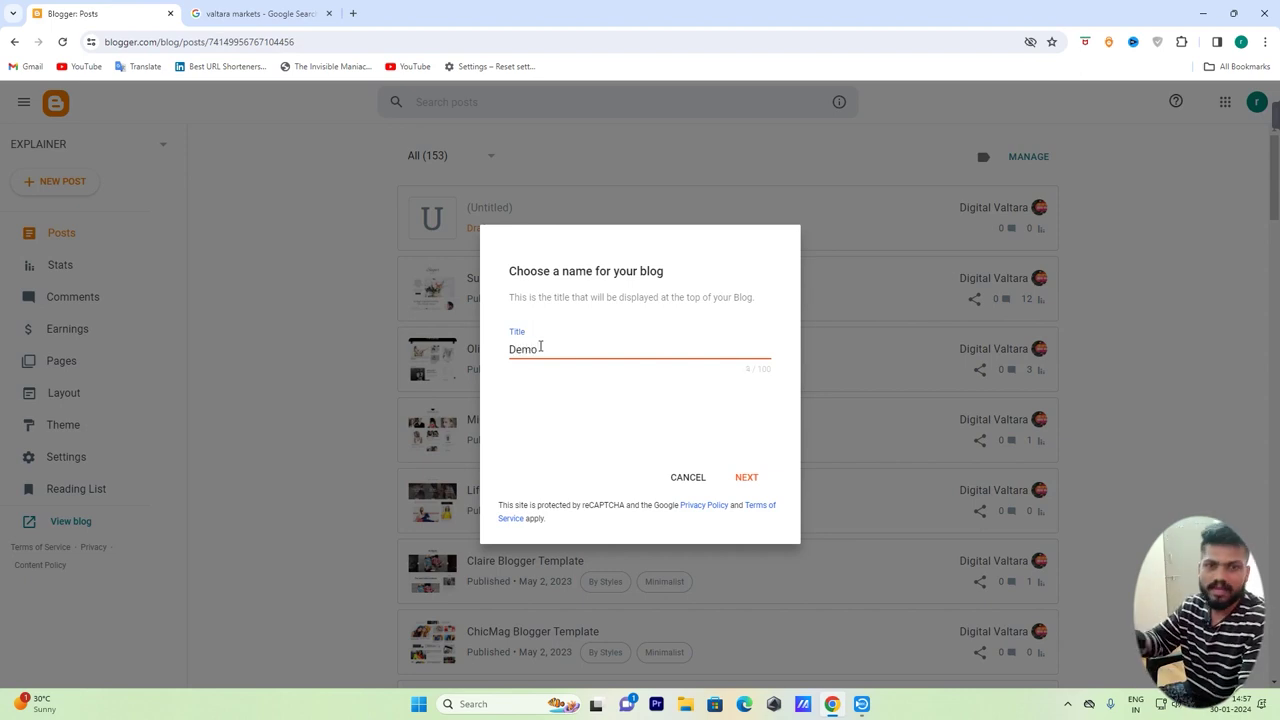
left_click(748, 479)
left_click(563, 346)
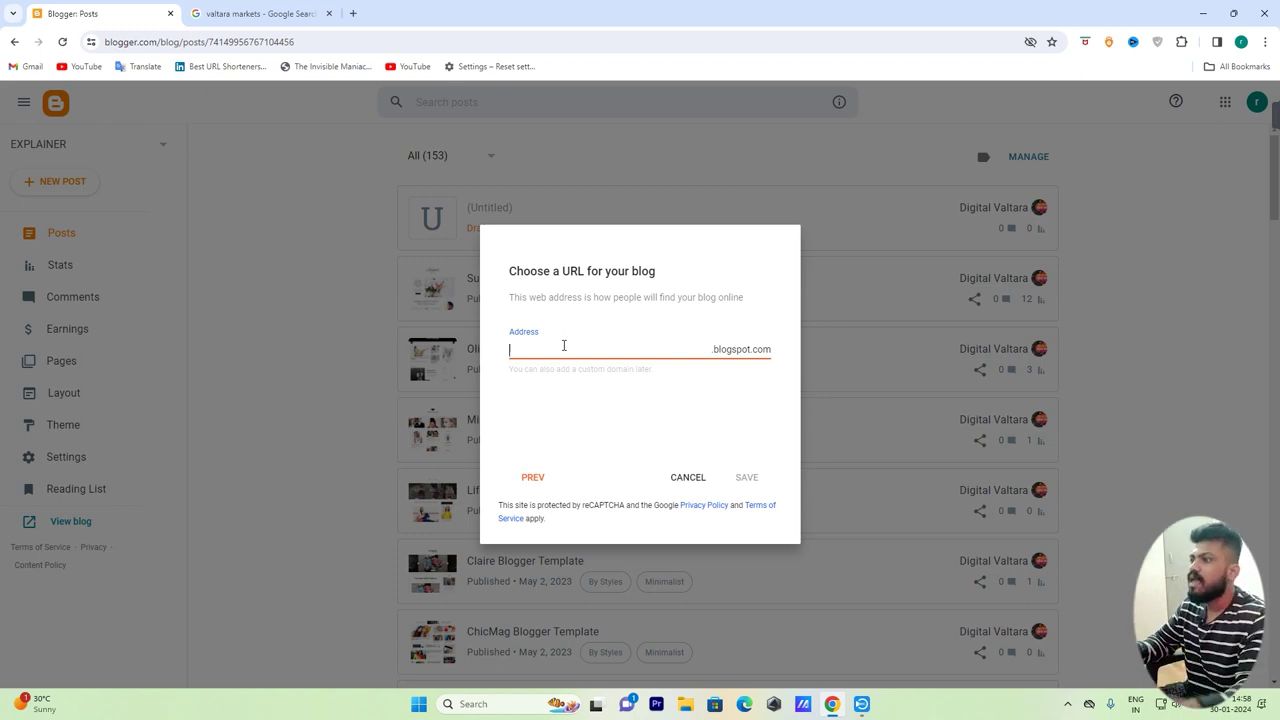
Set the blog address to Demovaltara20242.blogspot.com and save to create the blog
left_click(725, 352)
left_click(604, 349)
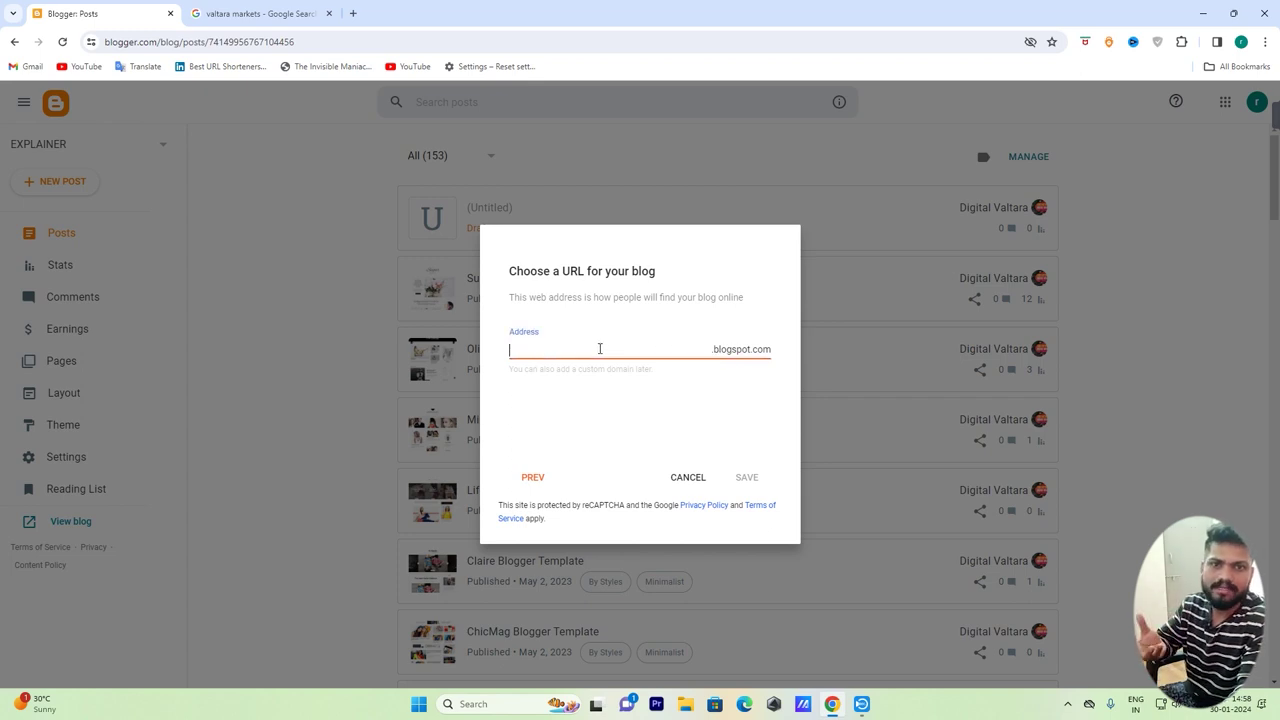
type("Demovaltara")
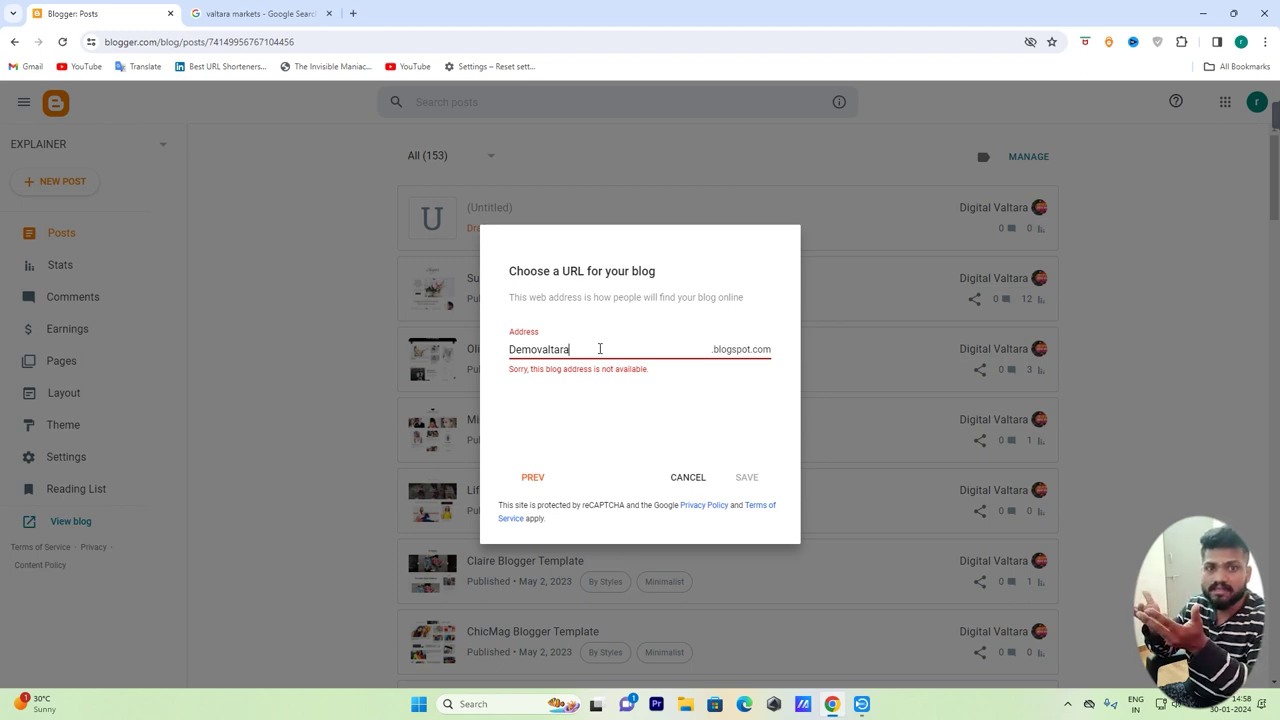
type("20242")
left_click_drag(600, 349, 543, 345)
double_click(543, 345)
left_click(608, 346)
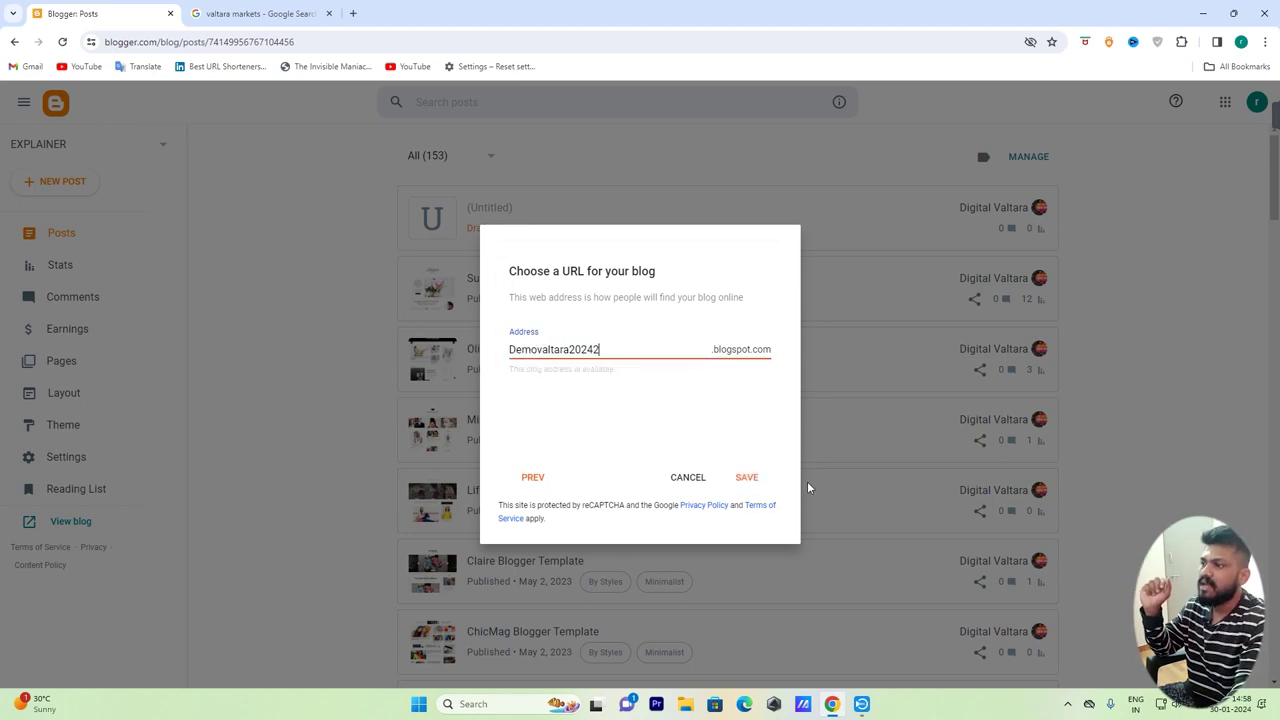
left_click(747, 478)
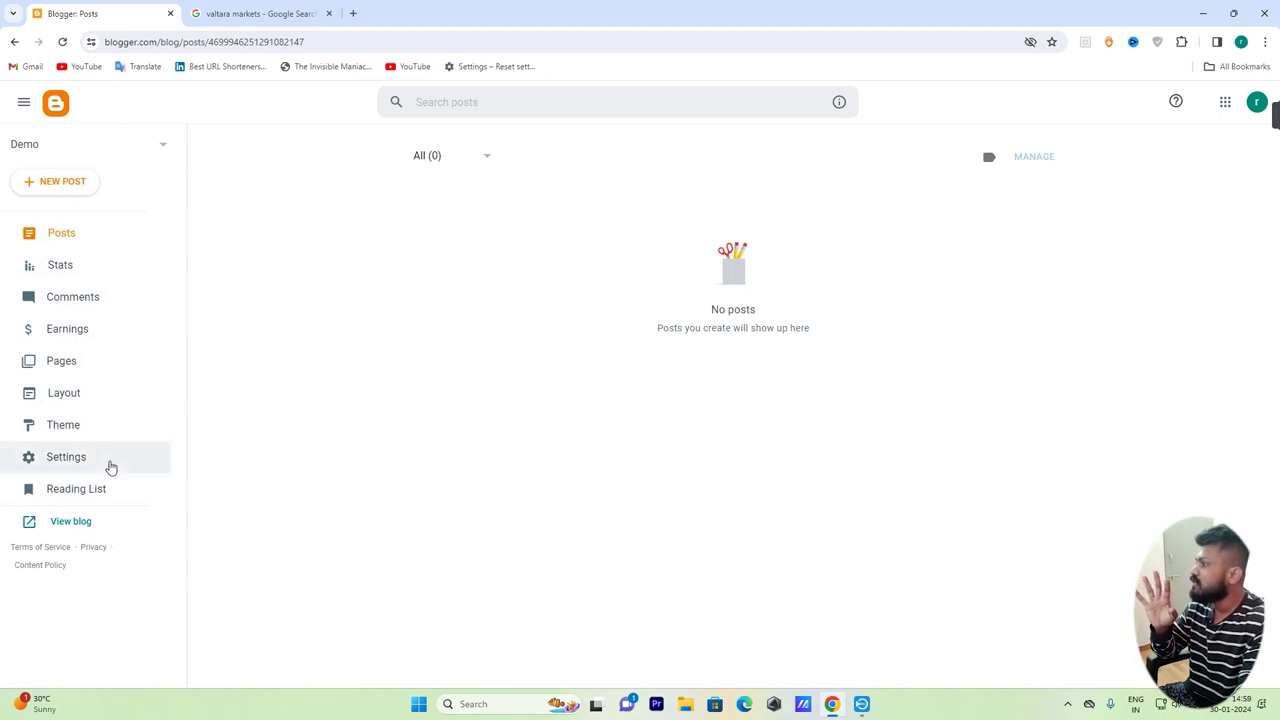
View the Demo blog's Posts list, then its Stats page
left_click(72, 236)
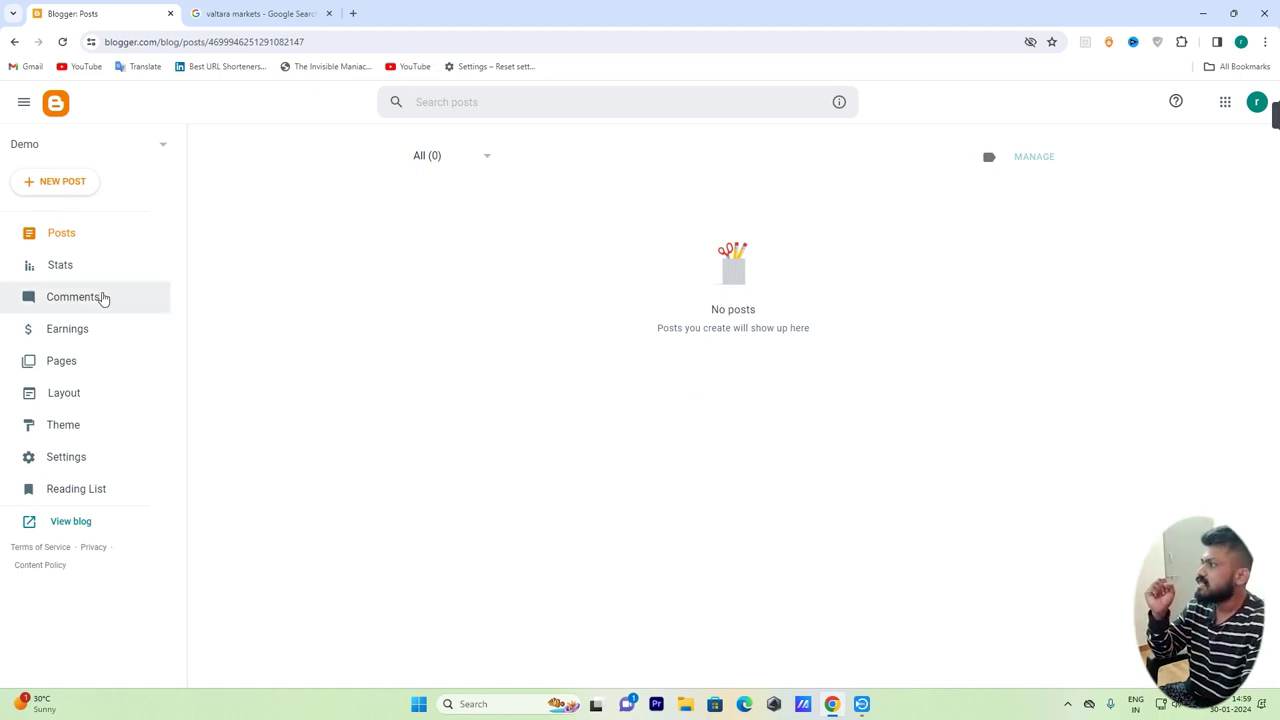
left_click(64, 266)
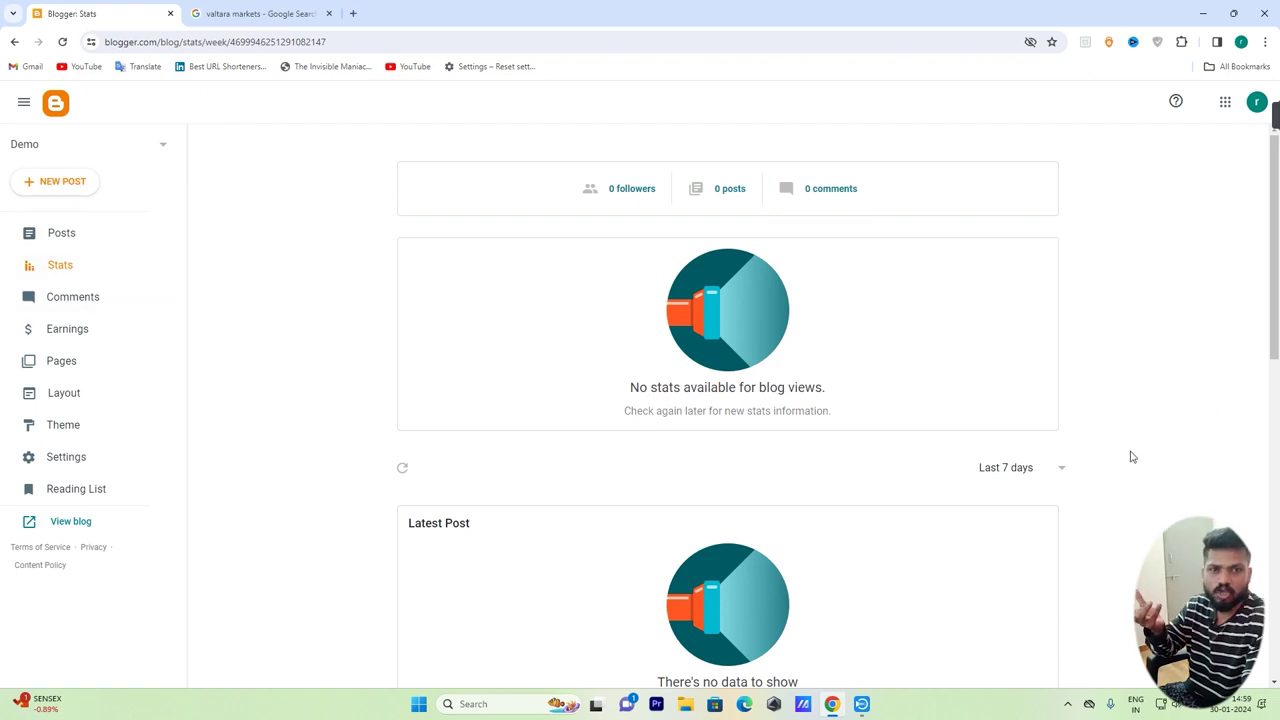
Check the Demo blog's Comments, Earnings and Pages sections
left_click(84, 297)
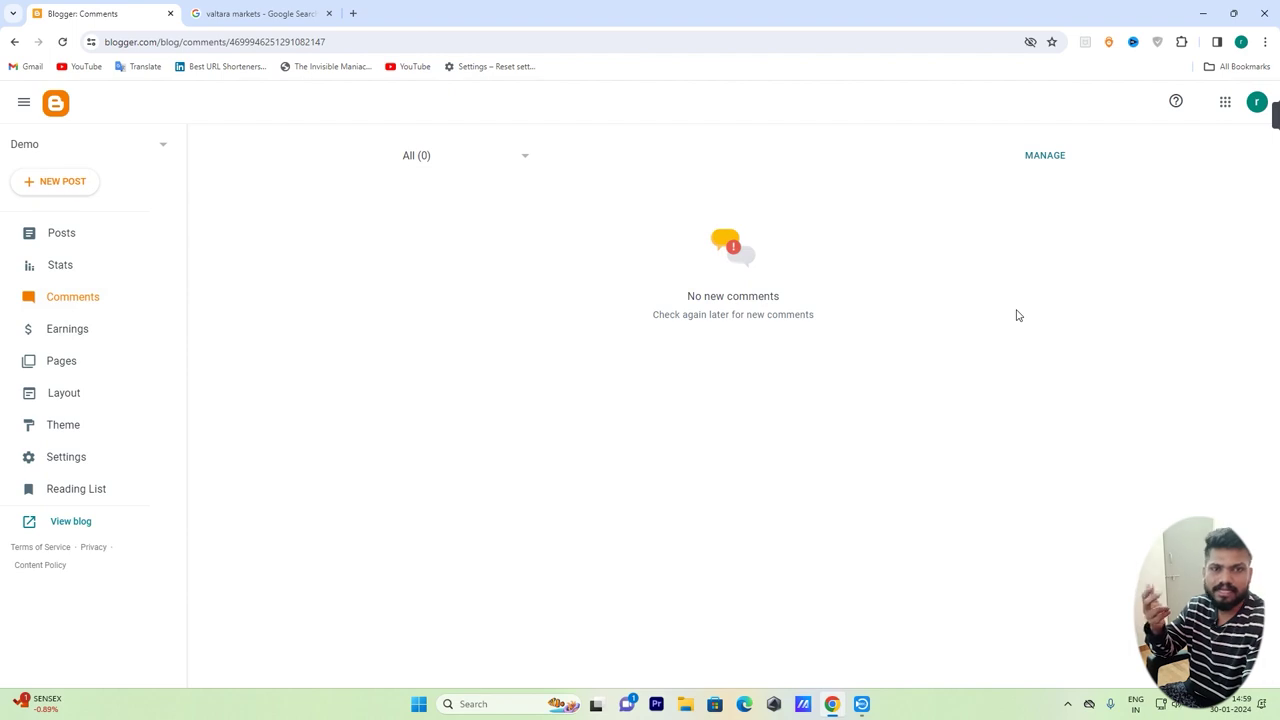
left_click(48, 330)
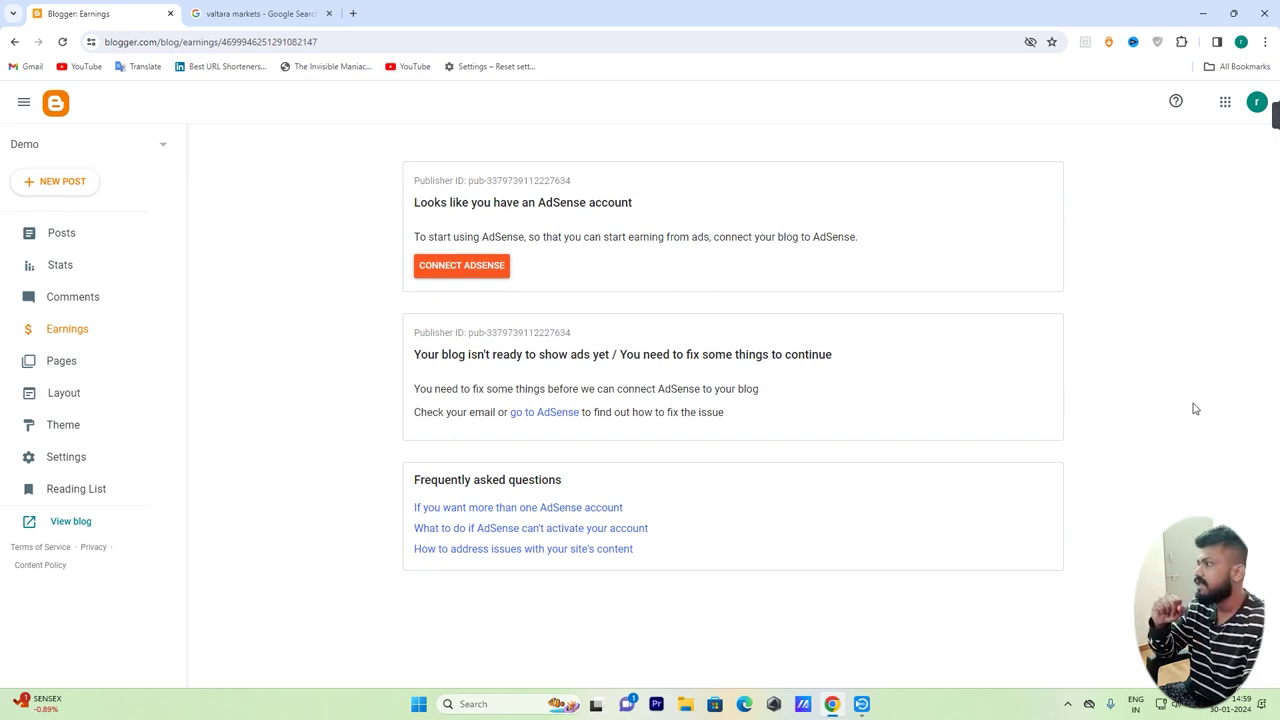
left_click(58, 359)
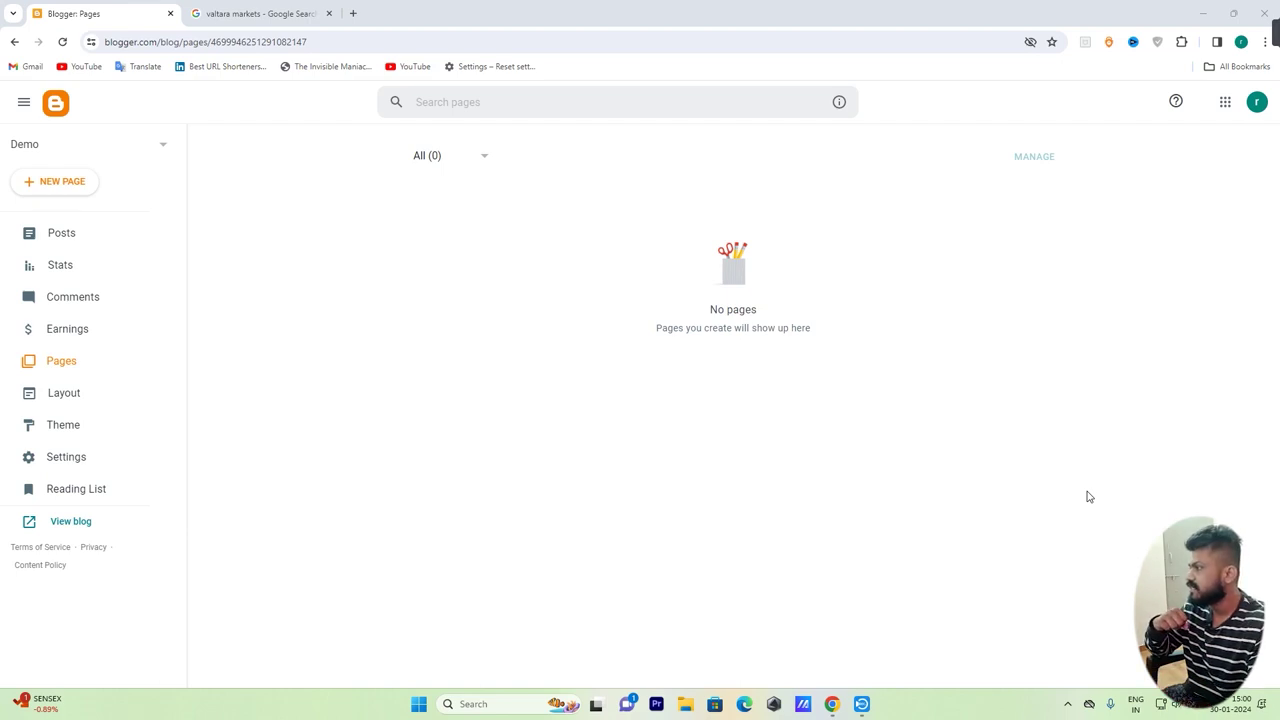
Review the Layout page's gadget sections, then go to the Theme page
left_click(66, 400)
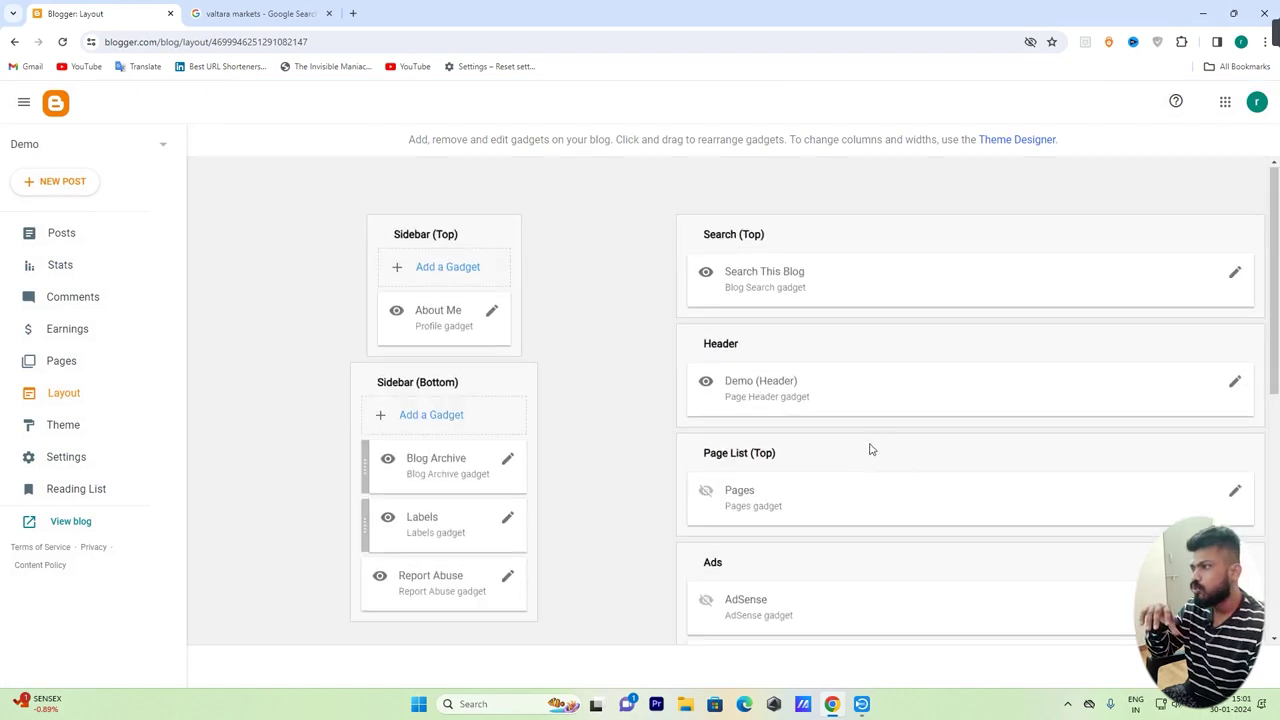
scroll(869, 443, "down", 5)
scroll(953, 591, "up", 5)
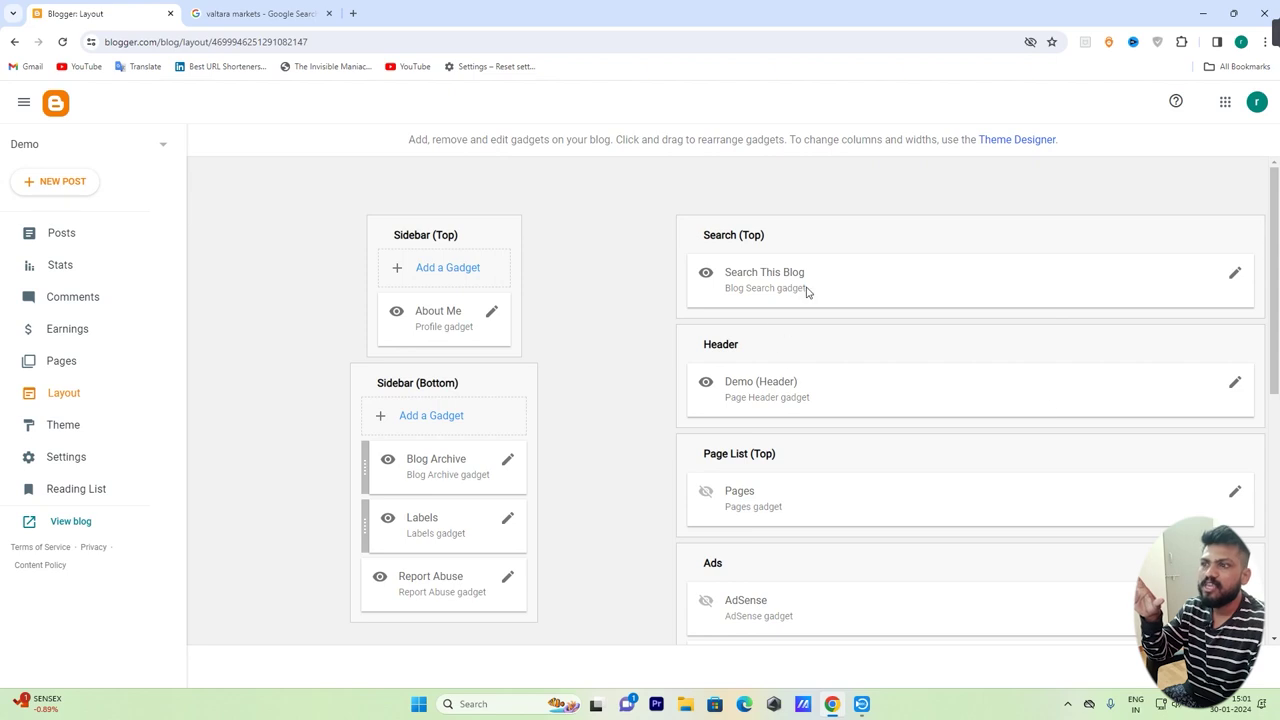
scroll(1030, 392, "down", 2)
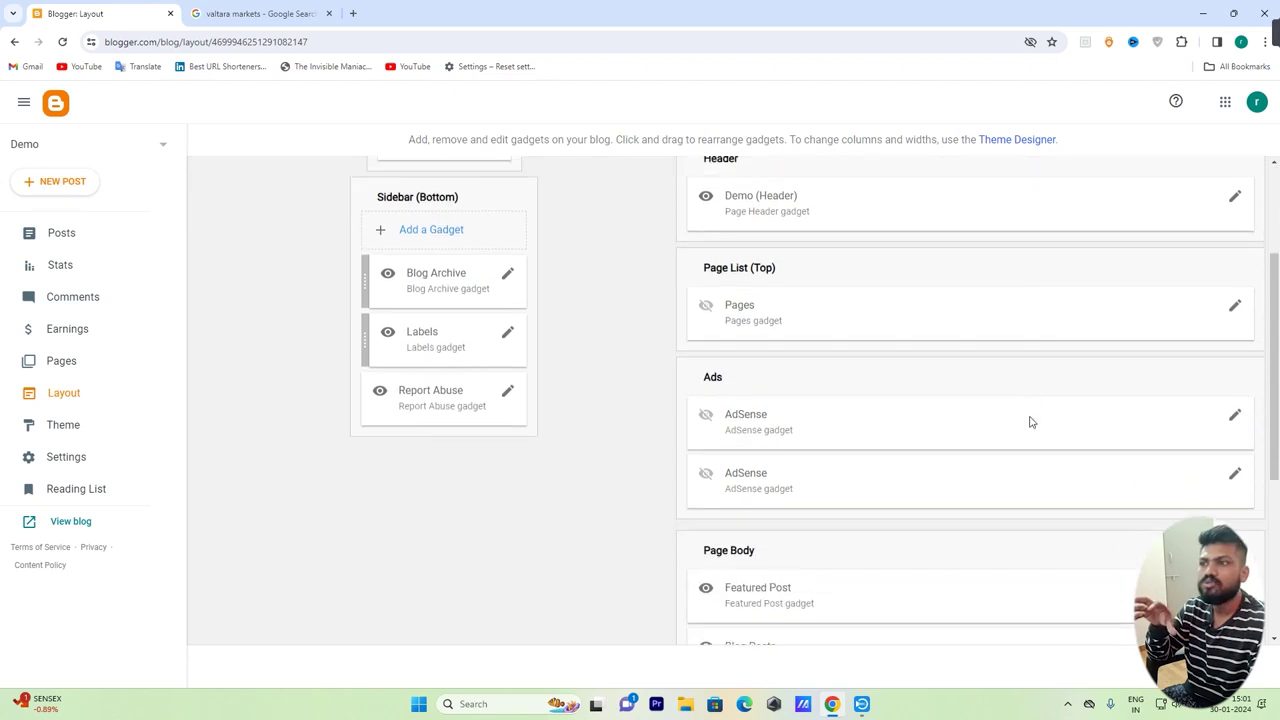
scroll(1031, 420, "up", 2)
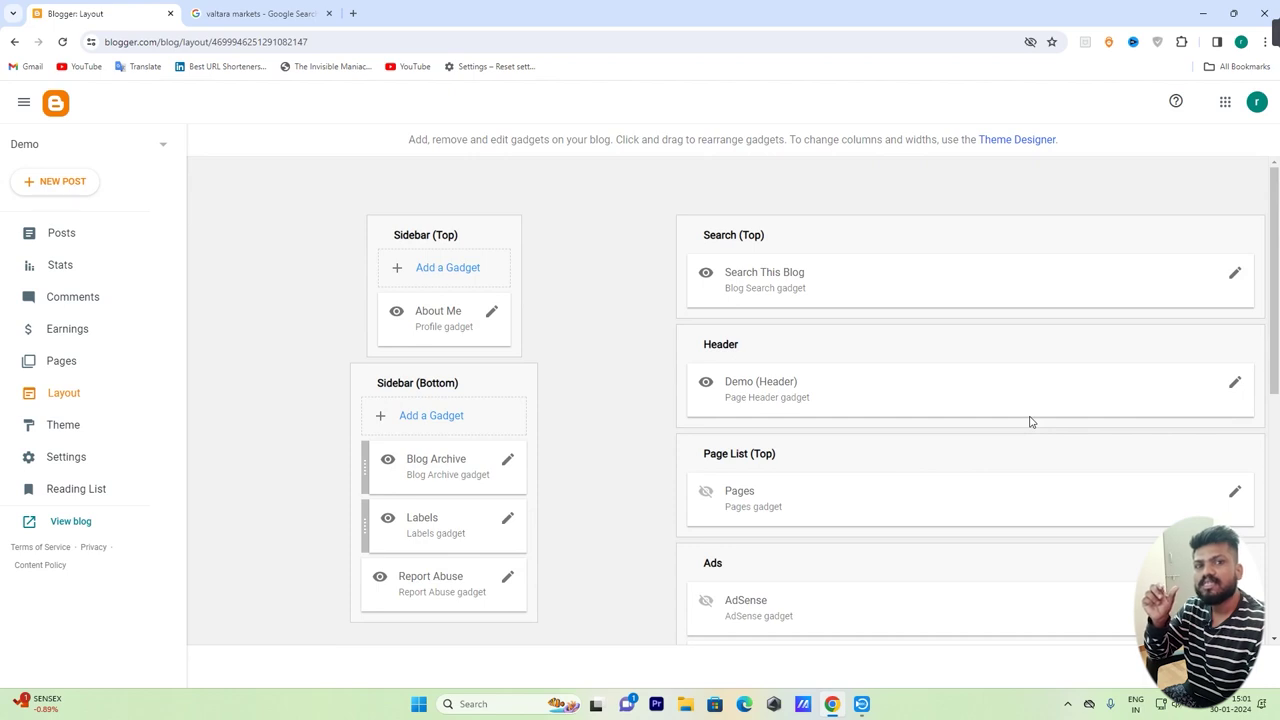
scroll(908, 506, "down", 5)
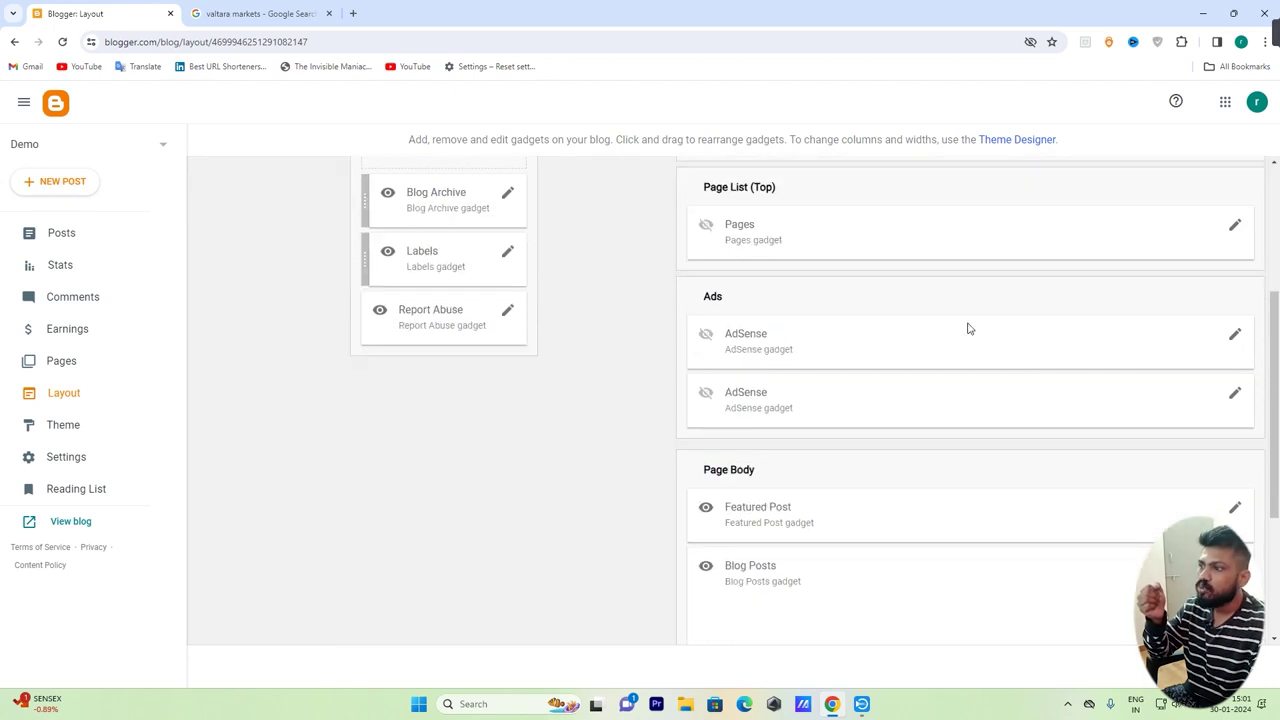
scroll(823, 489, "up", 5)
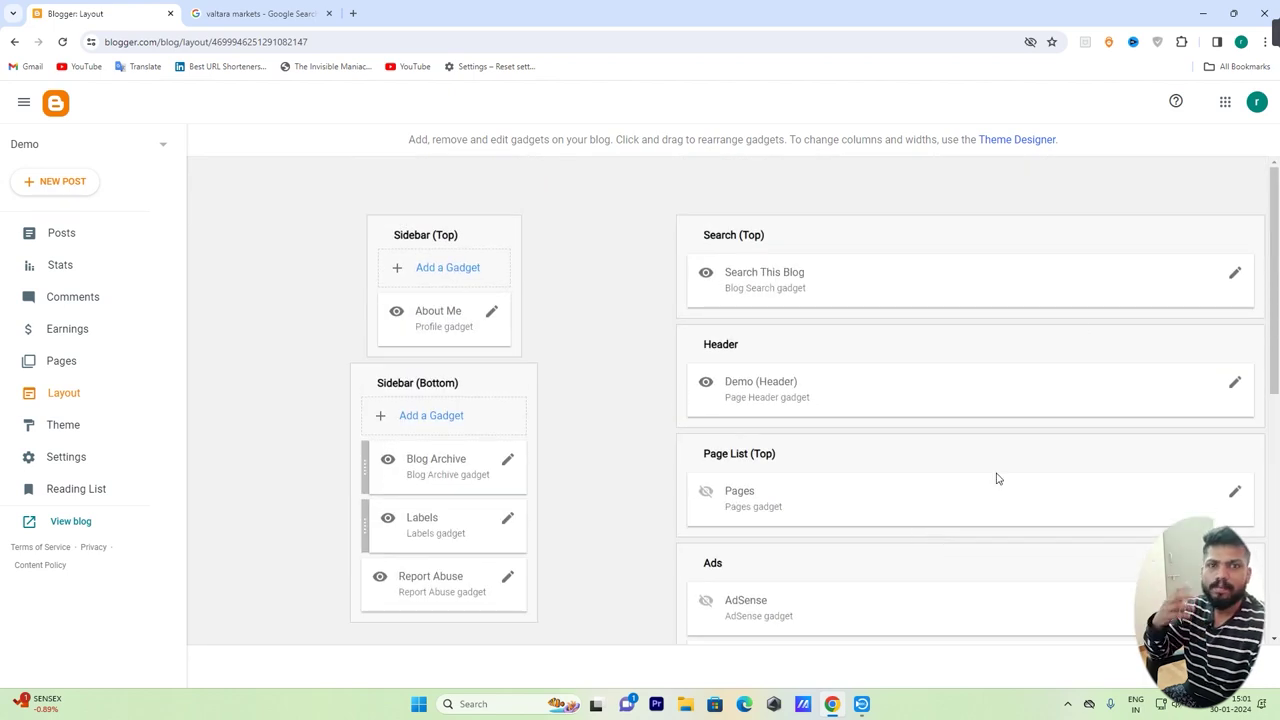
left_click(62, 426)
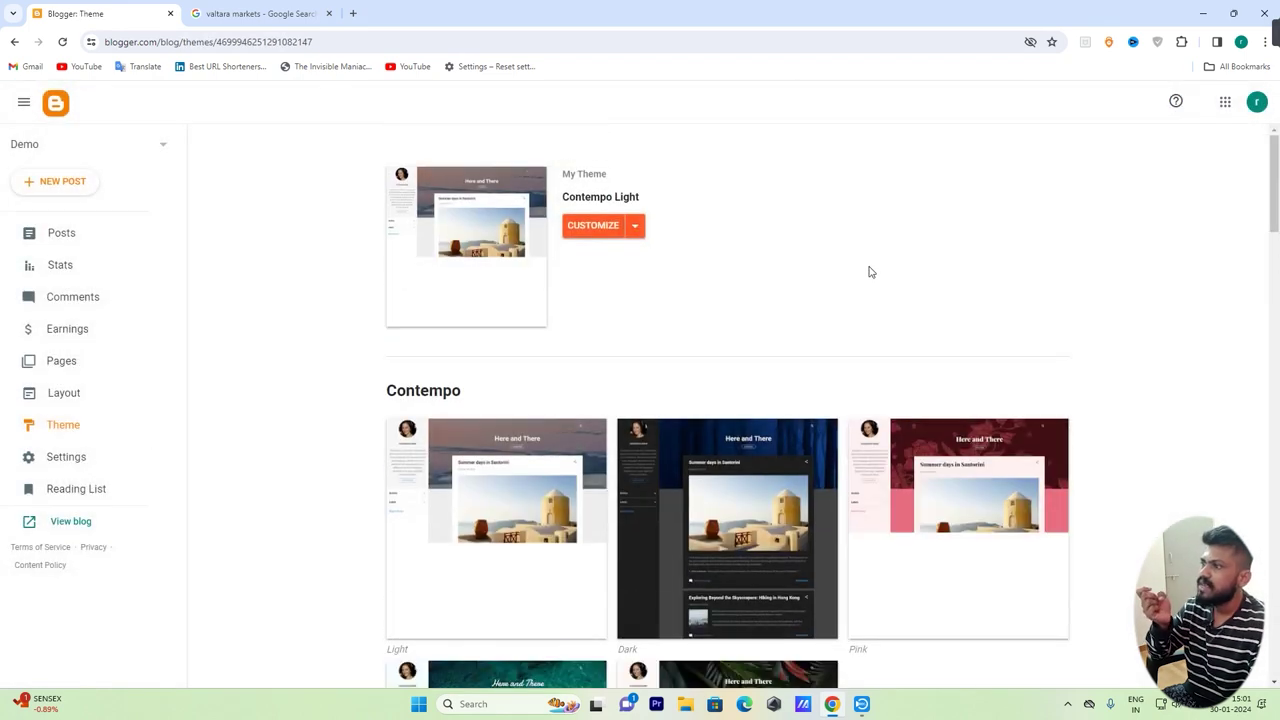
Browse the Contempo, Emporio and Notable theme designs, then go to Settings
scroll(856, 400, "down", 10)
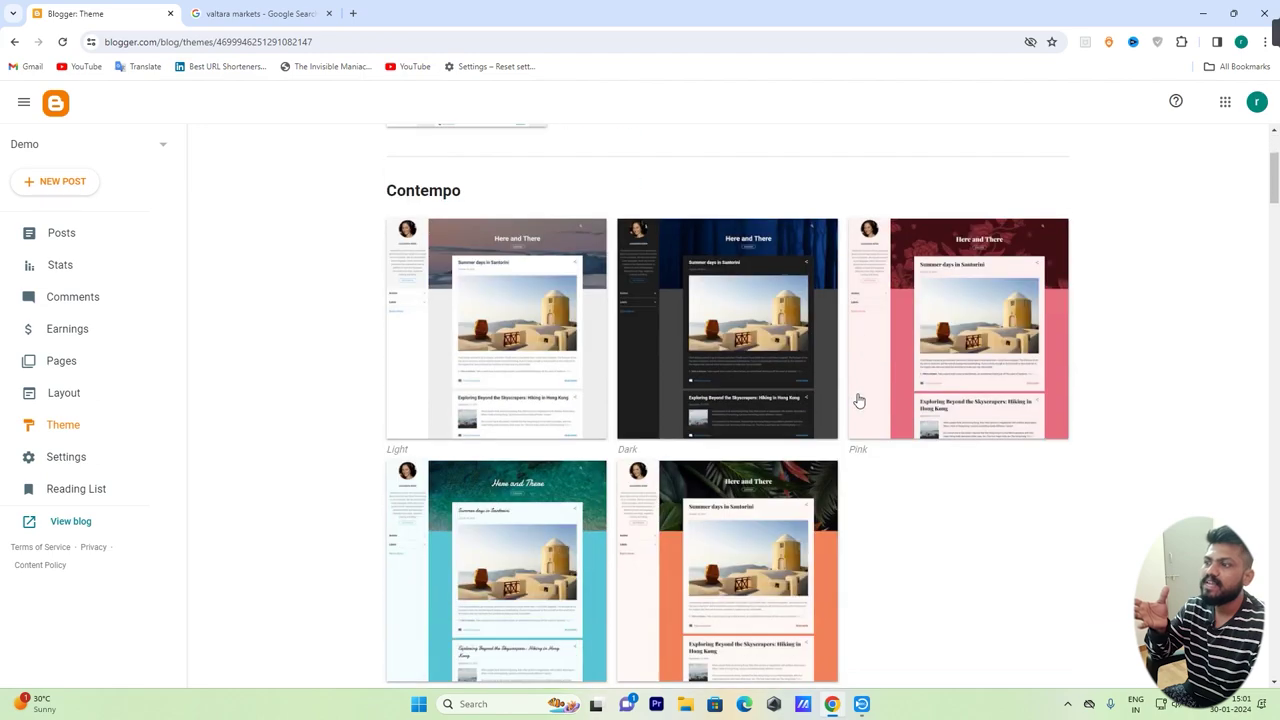
scroll(853, 423, "down", 10)
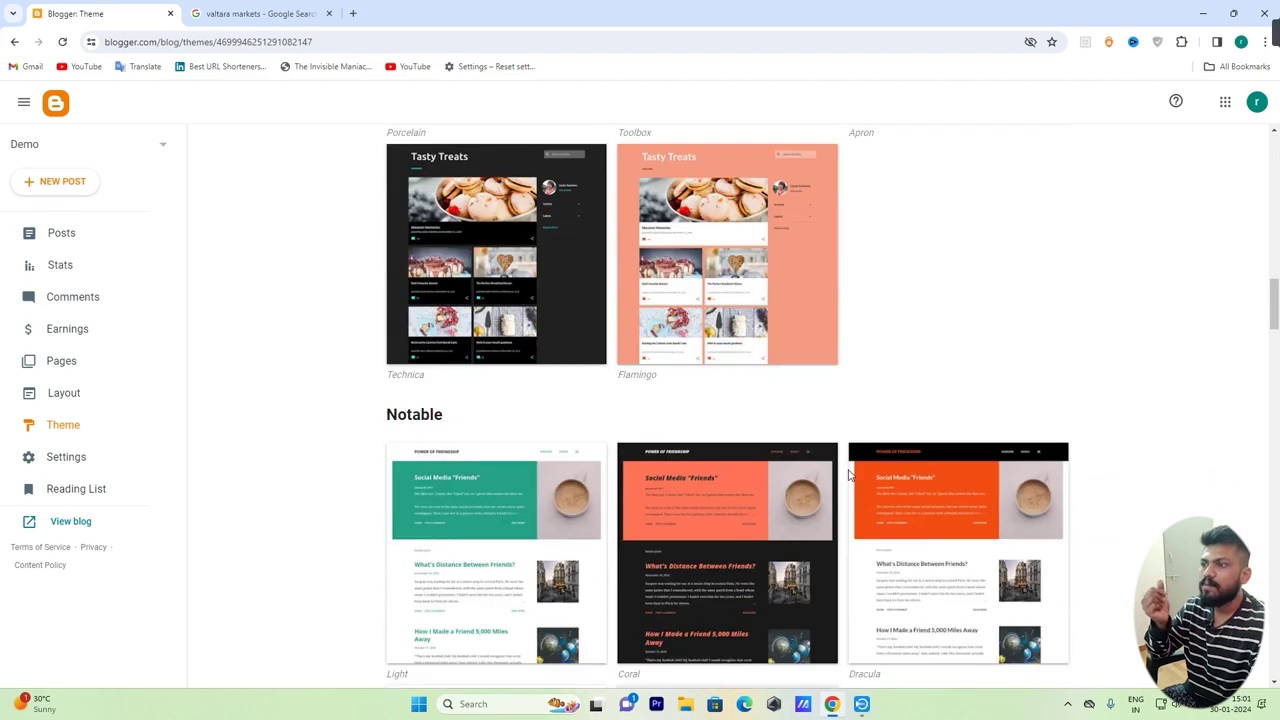
scroll(849, 475, "up", 2)
left_click(68, 457)
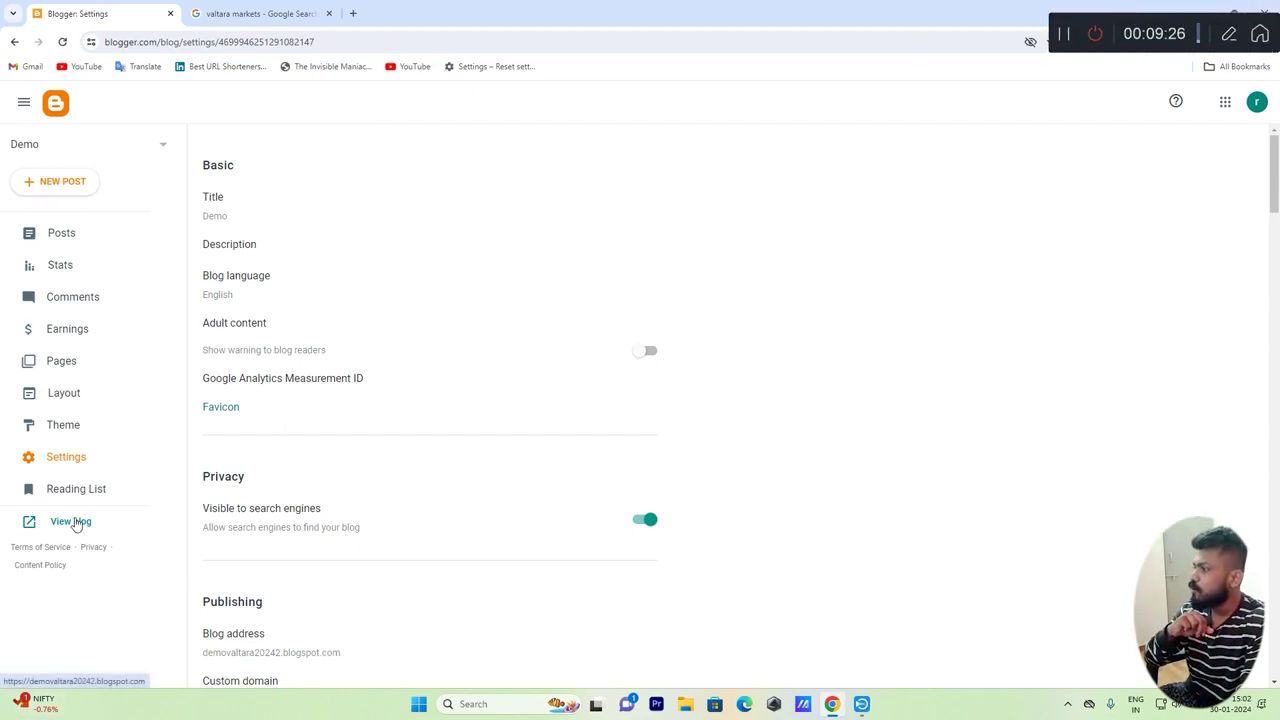
Open the live Demo blog in a new tab and review its empty 'There's nothing here!' page
left_click(75, 523)
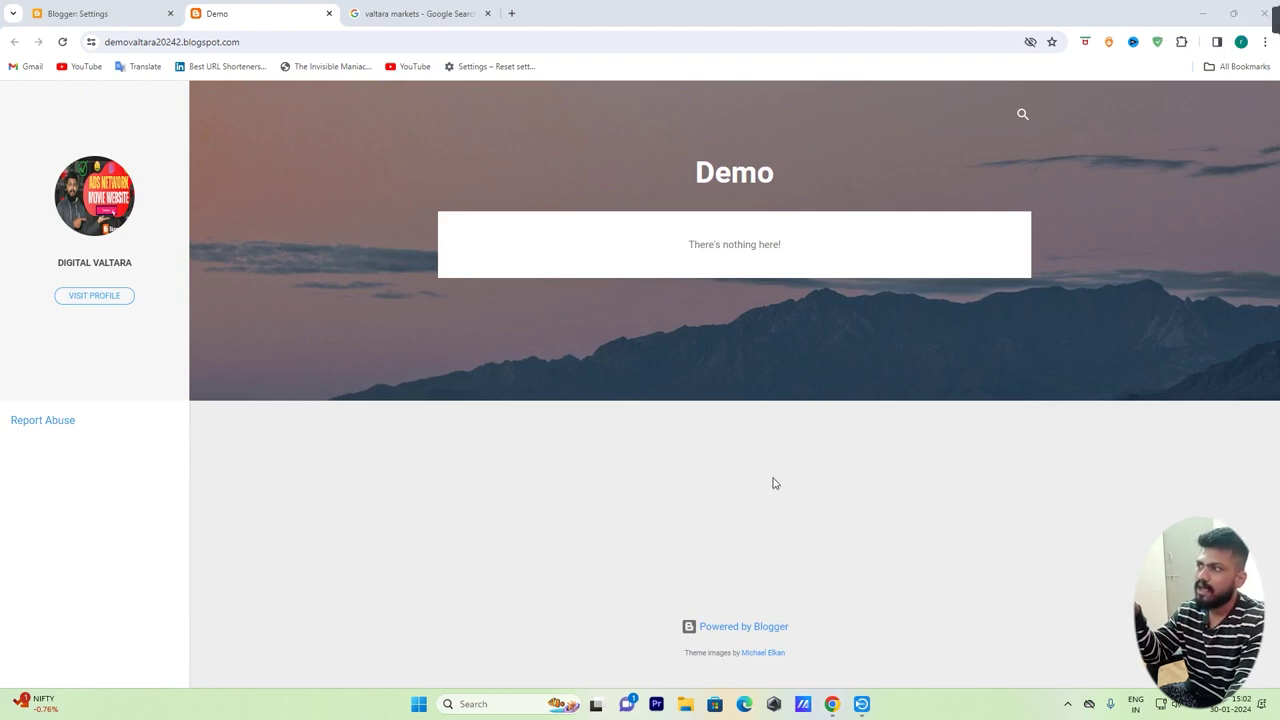
left_click_drag(666, 194, 1063, 554)
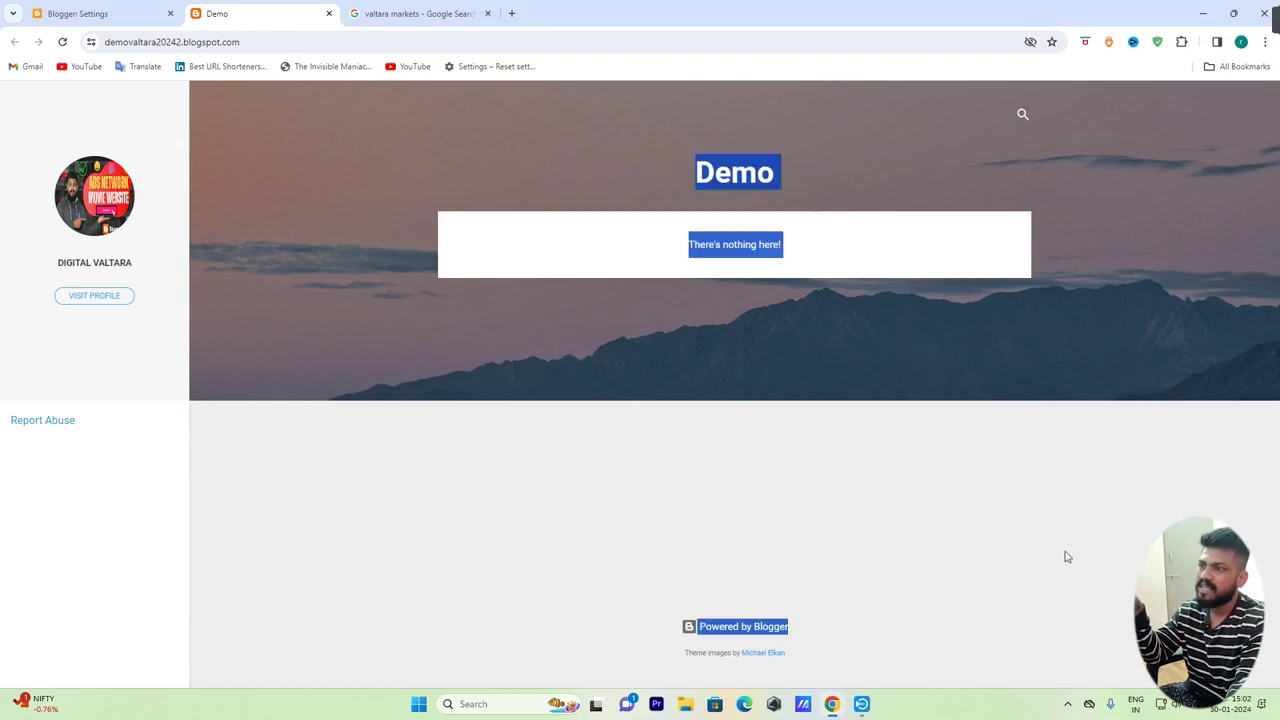
left_click(1054, 497)
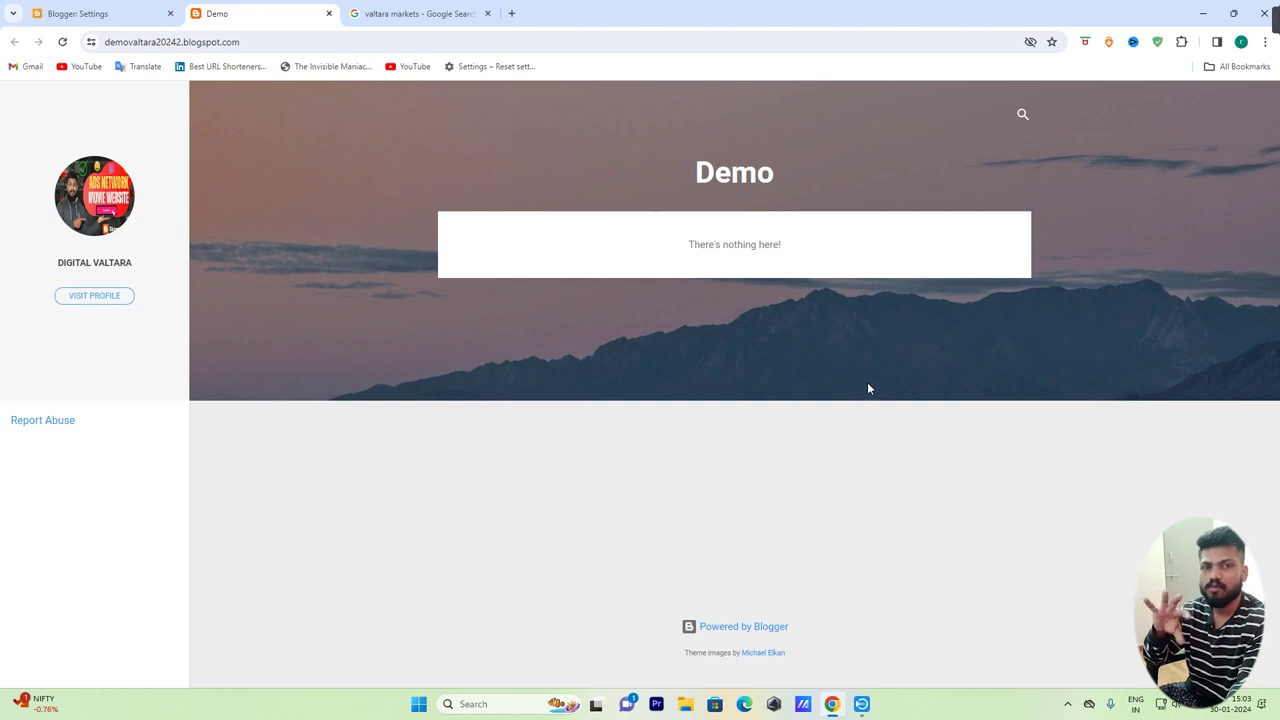
left_click(416, 18)
Search Google for 'blogger template' and open the Gooyaabi 'Blogger Templates 2024' result
left_click_drag(297, 113, 2, 117)
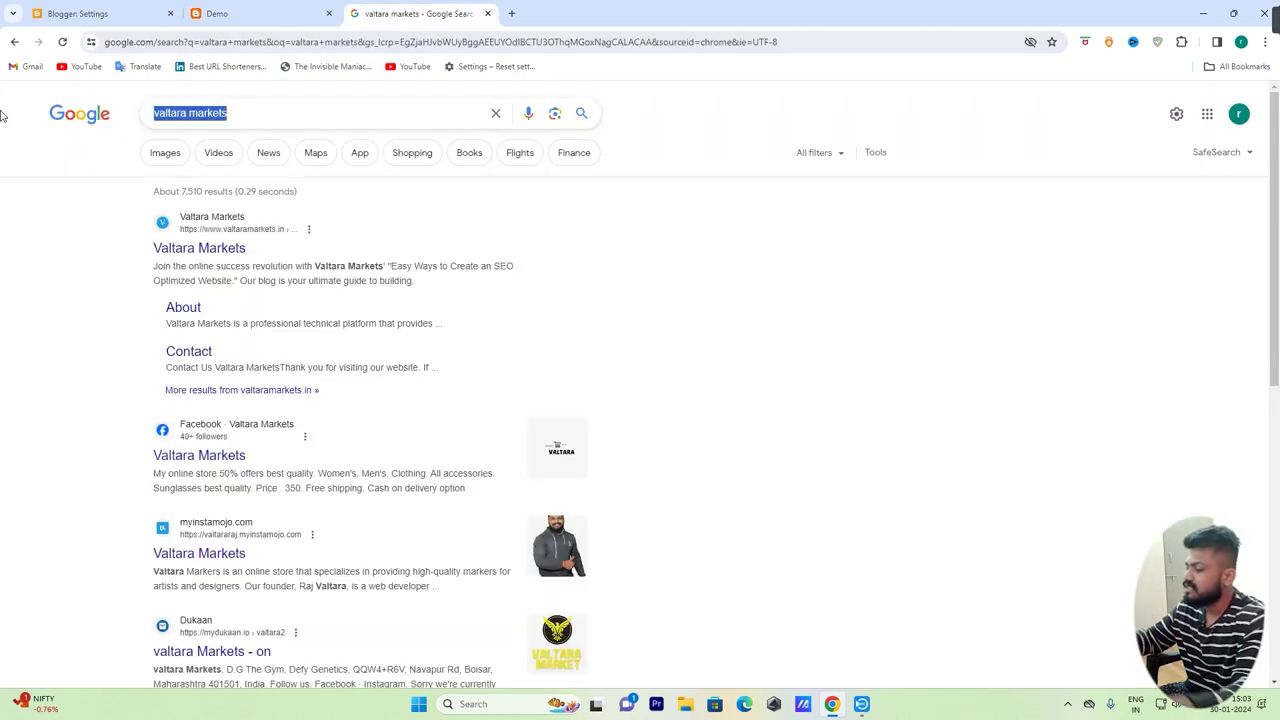
type("blogge")
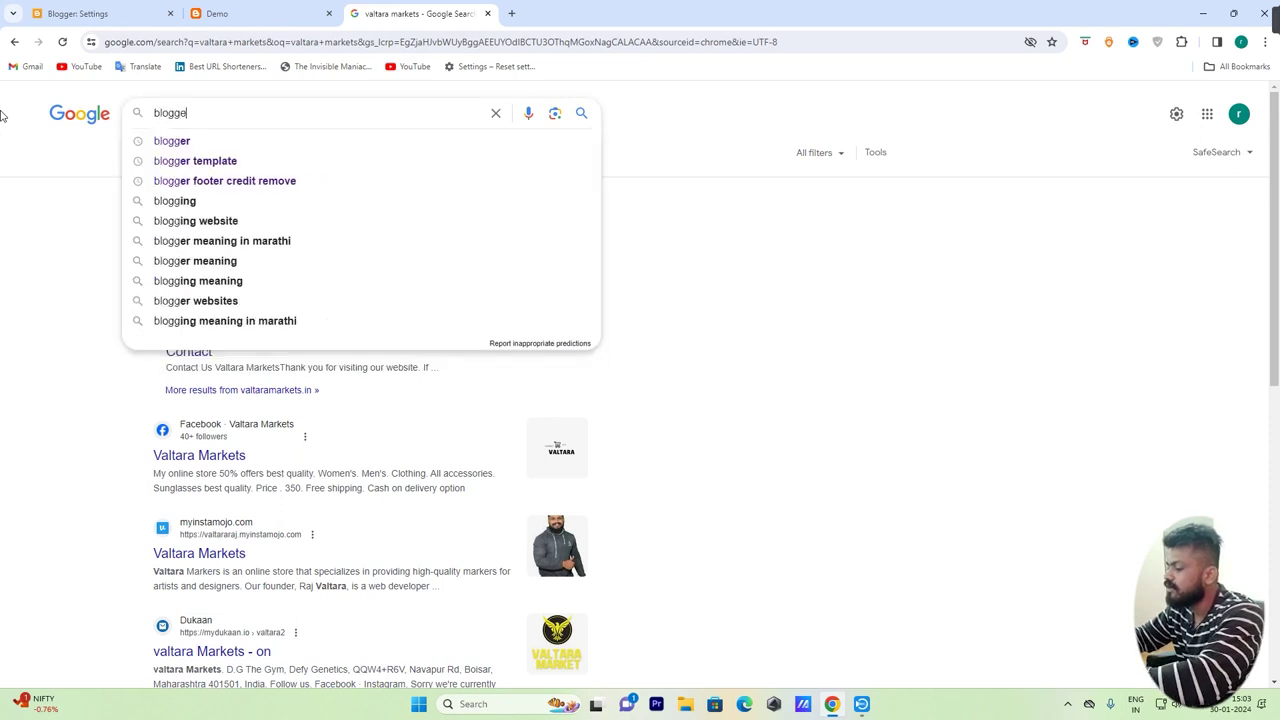
type("r template")
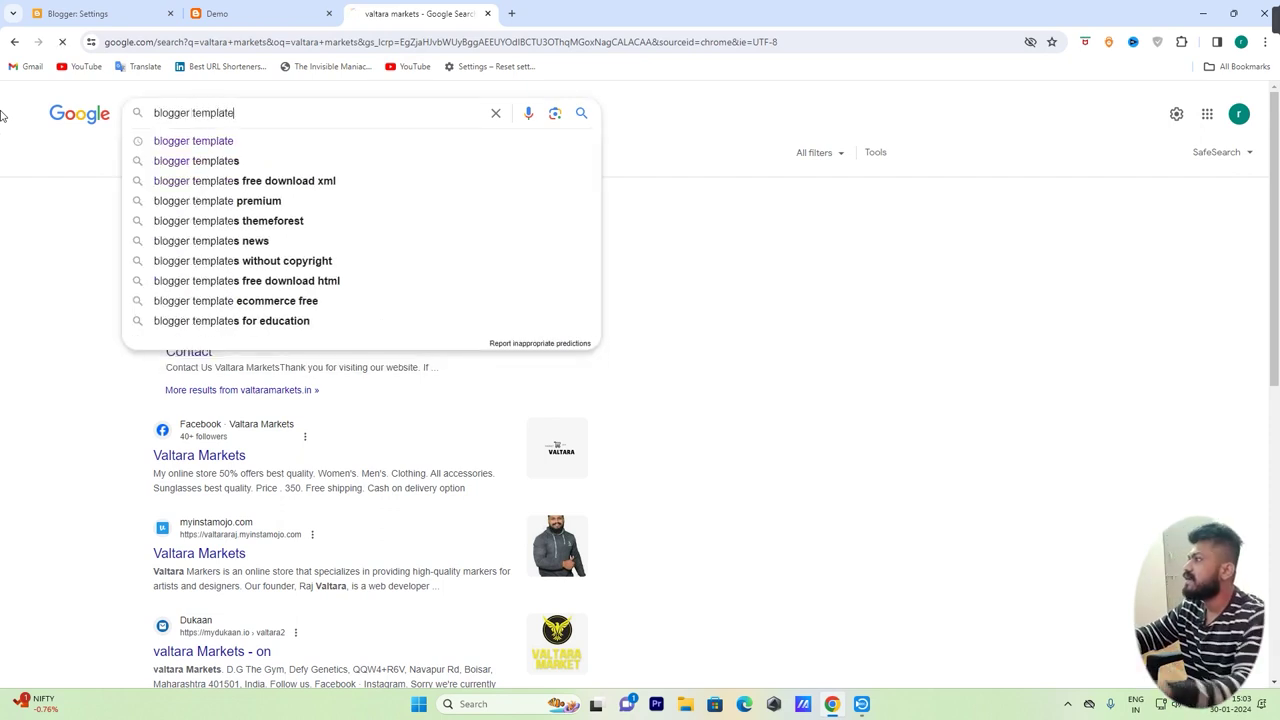
key("Return")
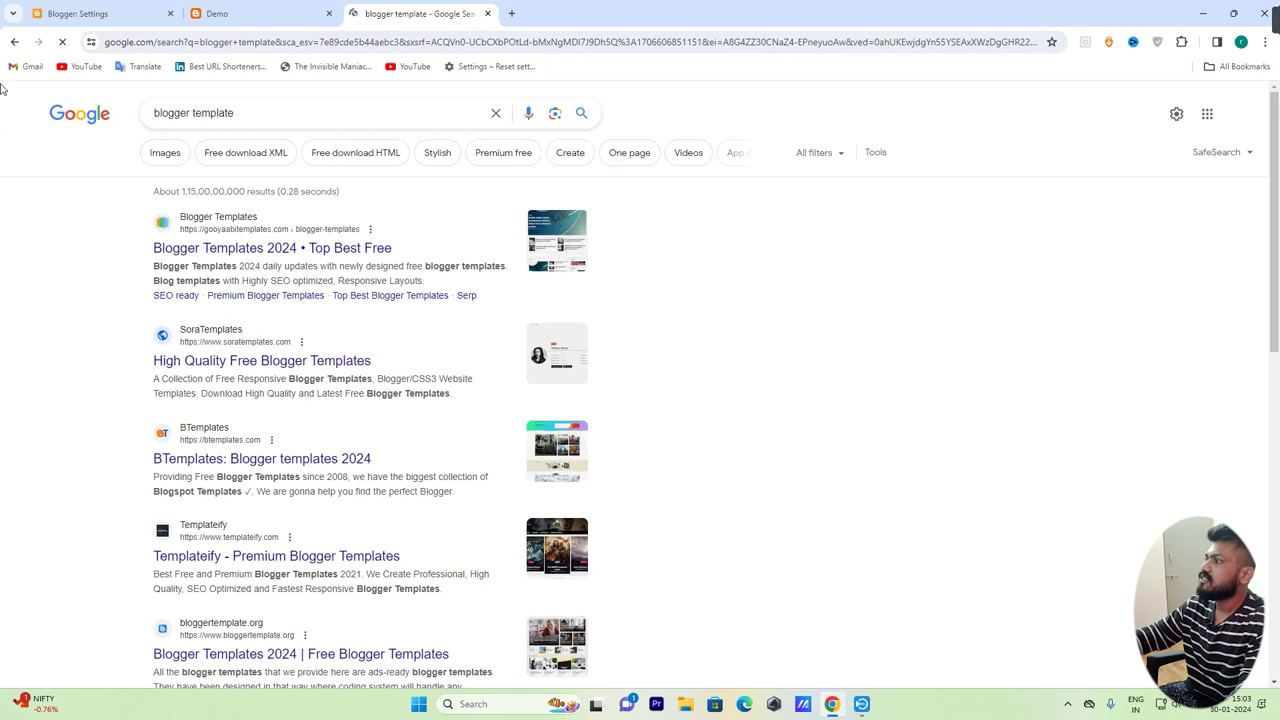
left_click(340, 250)
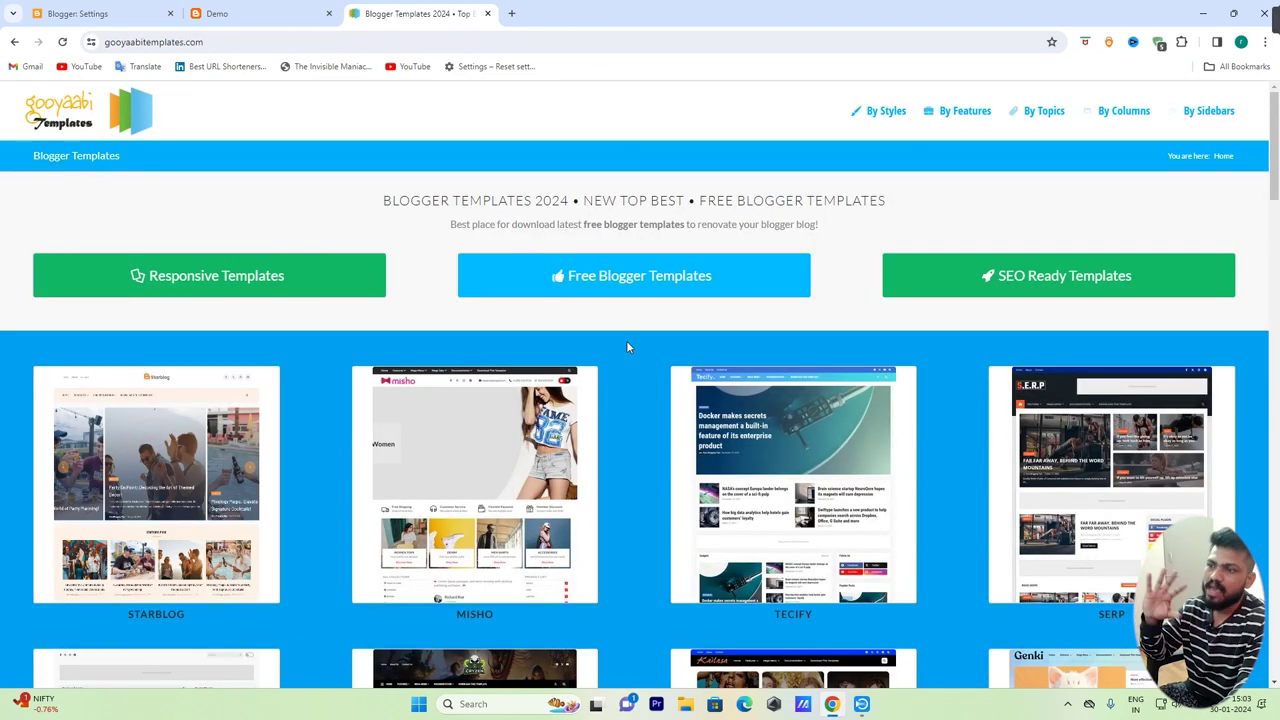
Browse Gooyaabi templates by topic and open the Personal Pages collection
scroll(622, 352, "down", 4)
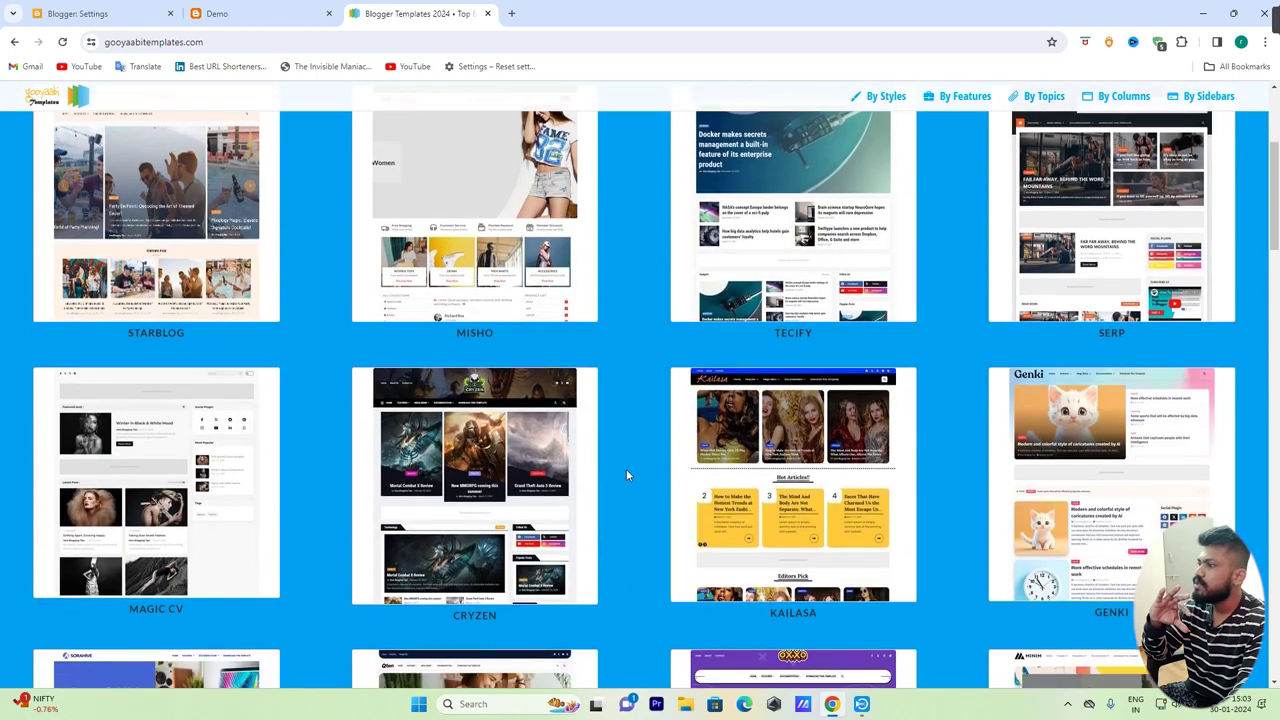
scroll(598, 517, "up", 4)
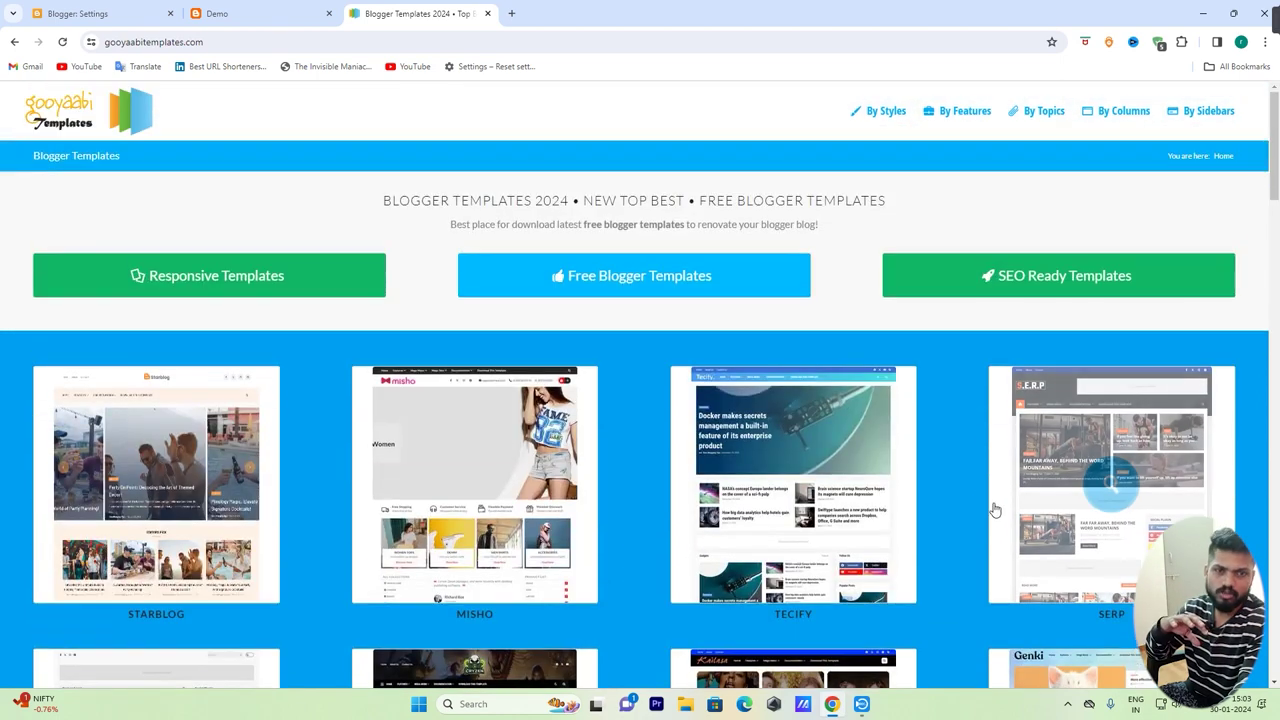
left_click(1047, 118)
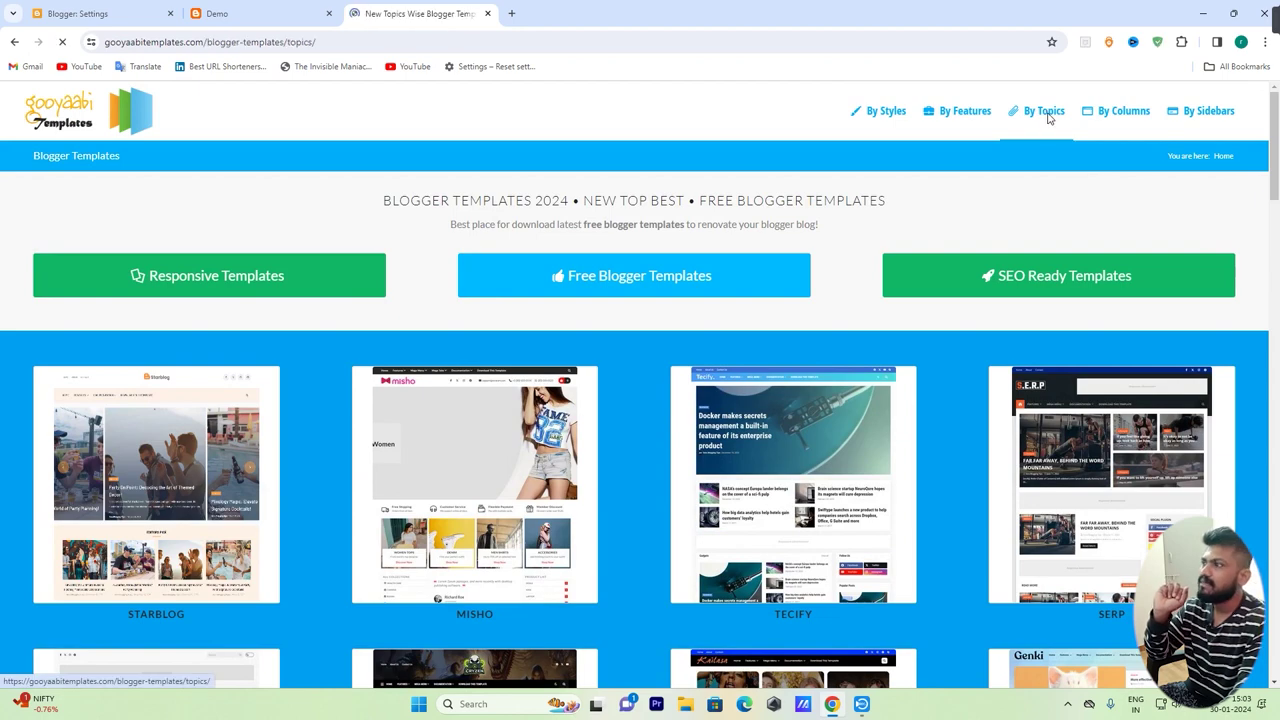
scroll(500, 267, "down", 4)
scroll(500, 267, "down", 3)
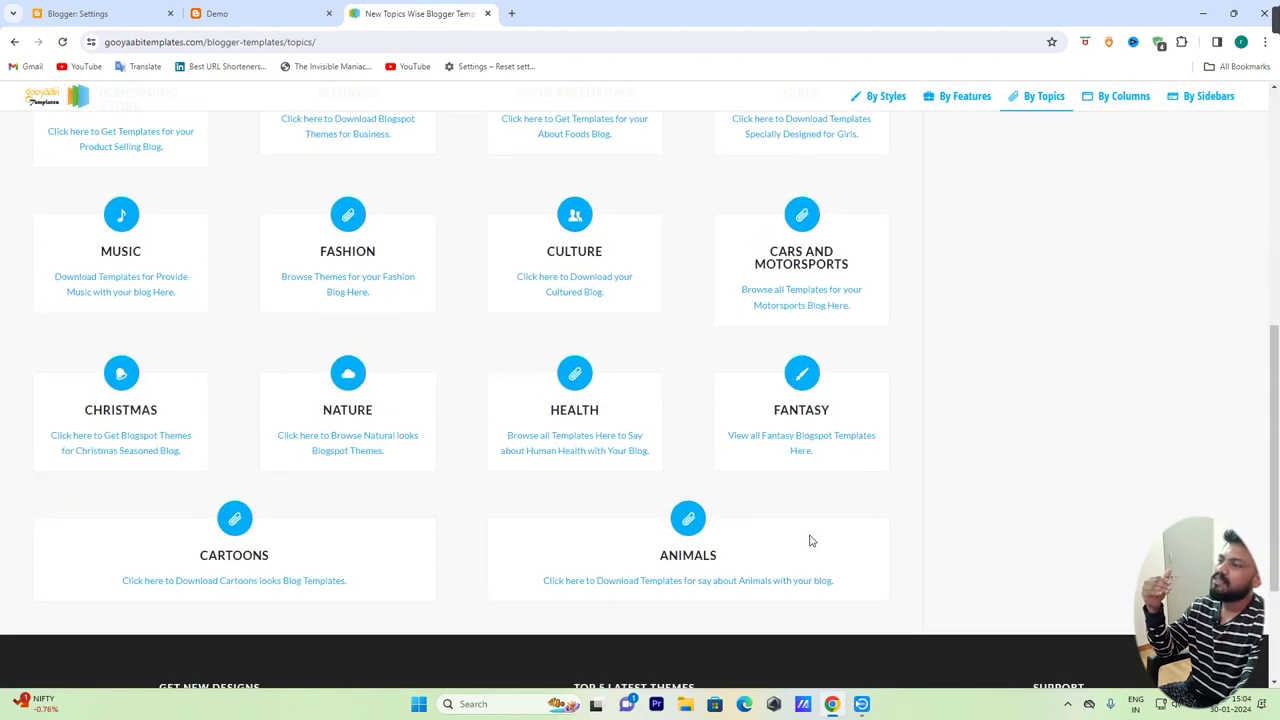
scroll(812, 541, "up", 3)
scroll(812, 541, "up", 3)
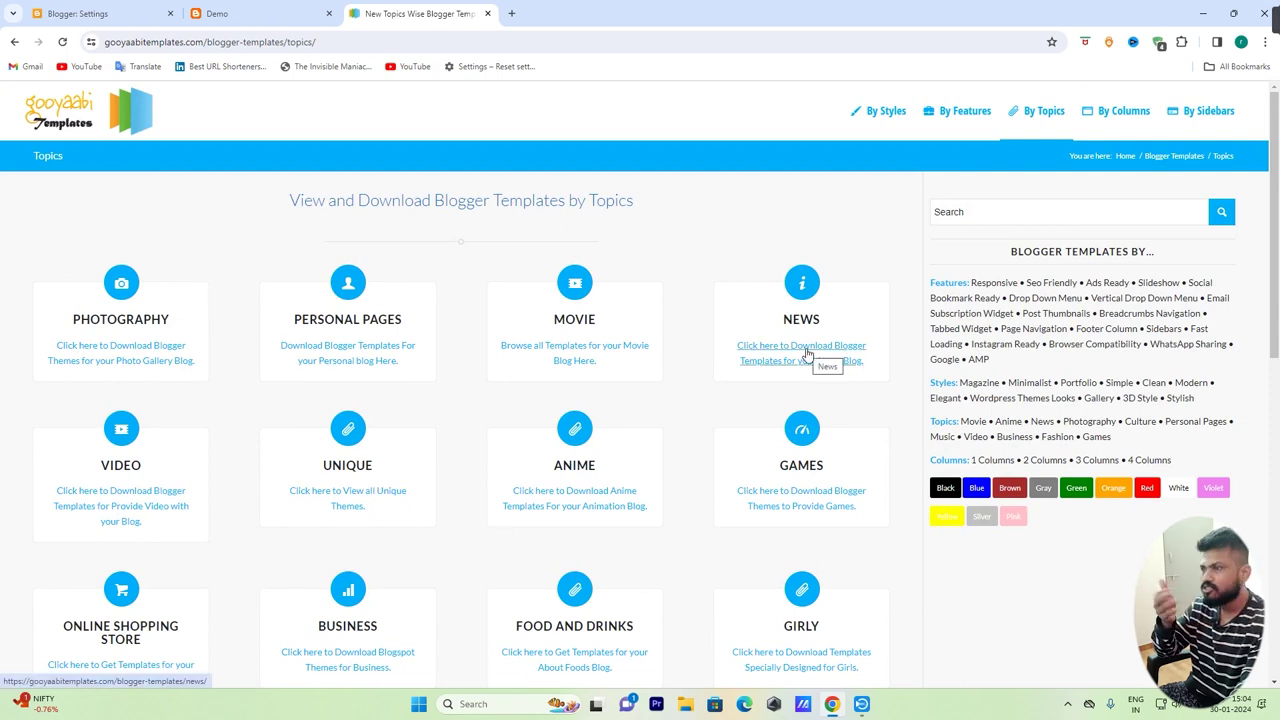
scroll(800, 300, "down", 1)
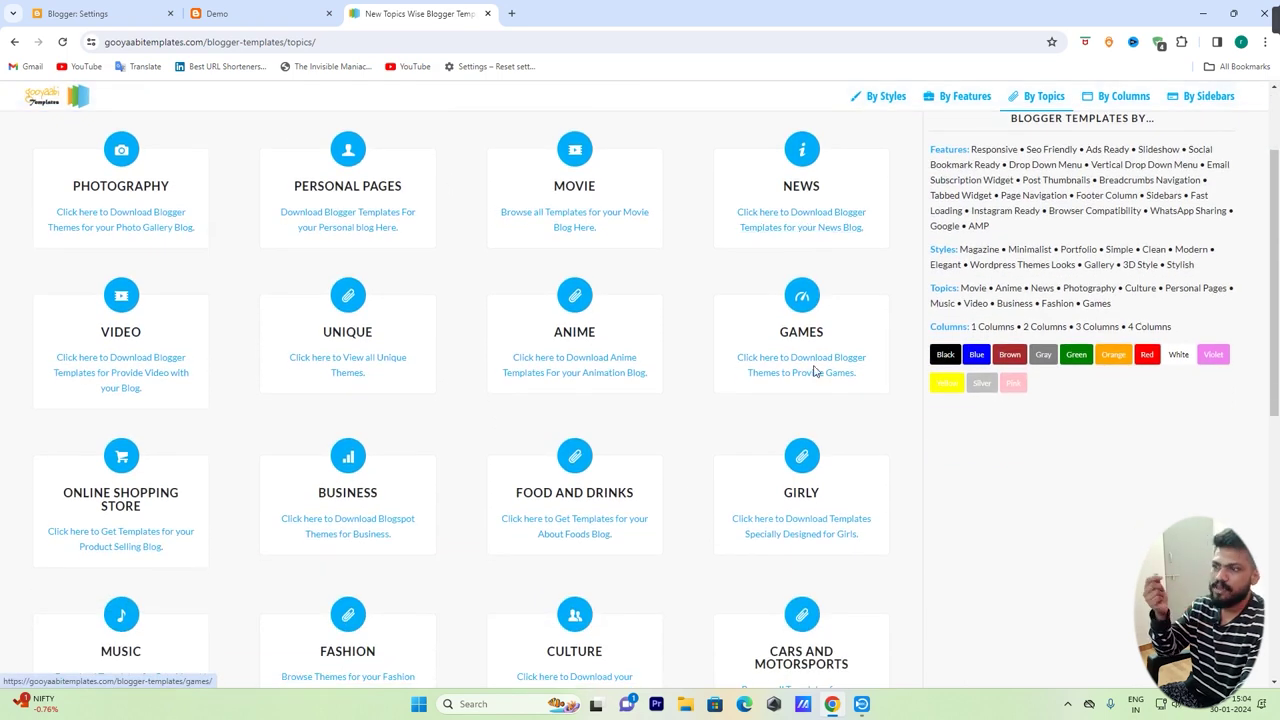
scroll(800, 480, "up", 1)
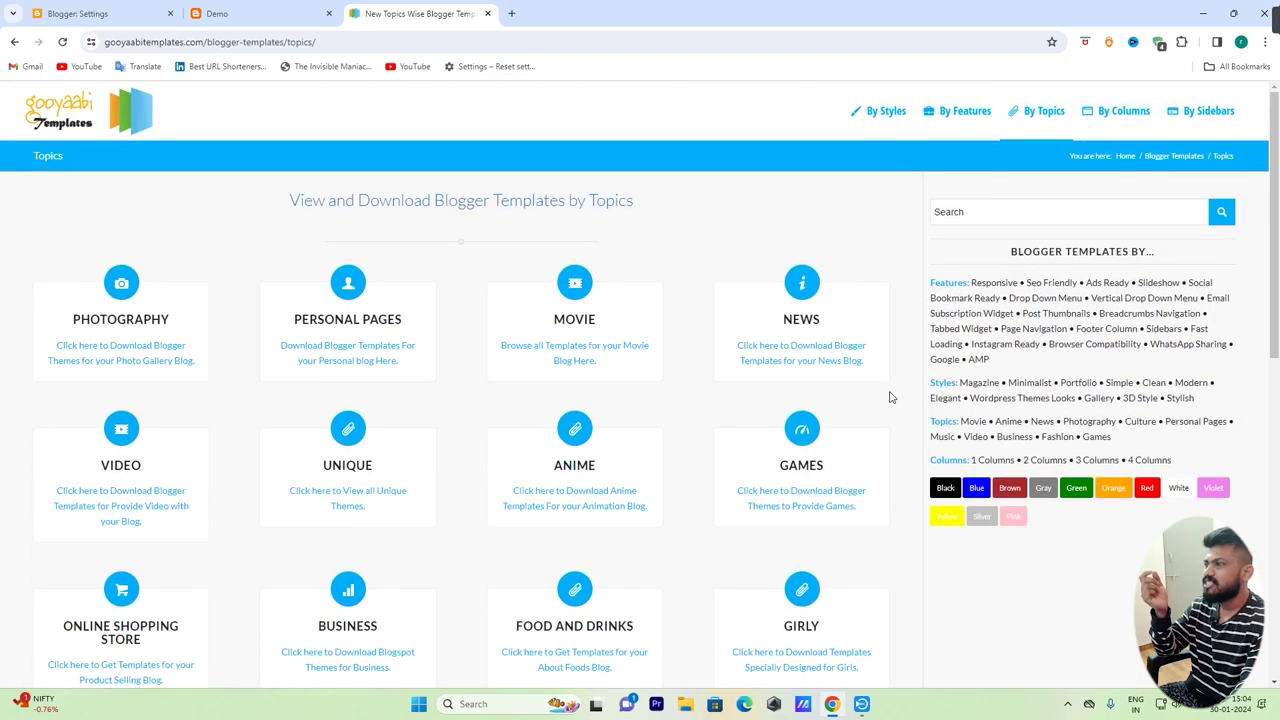
scroll(183, 443, "down", 3)
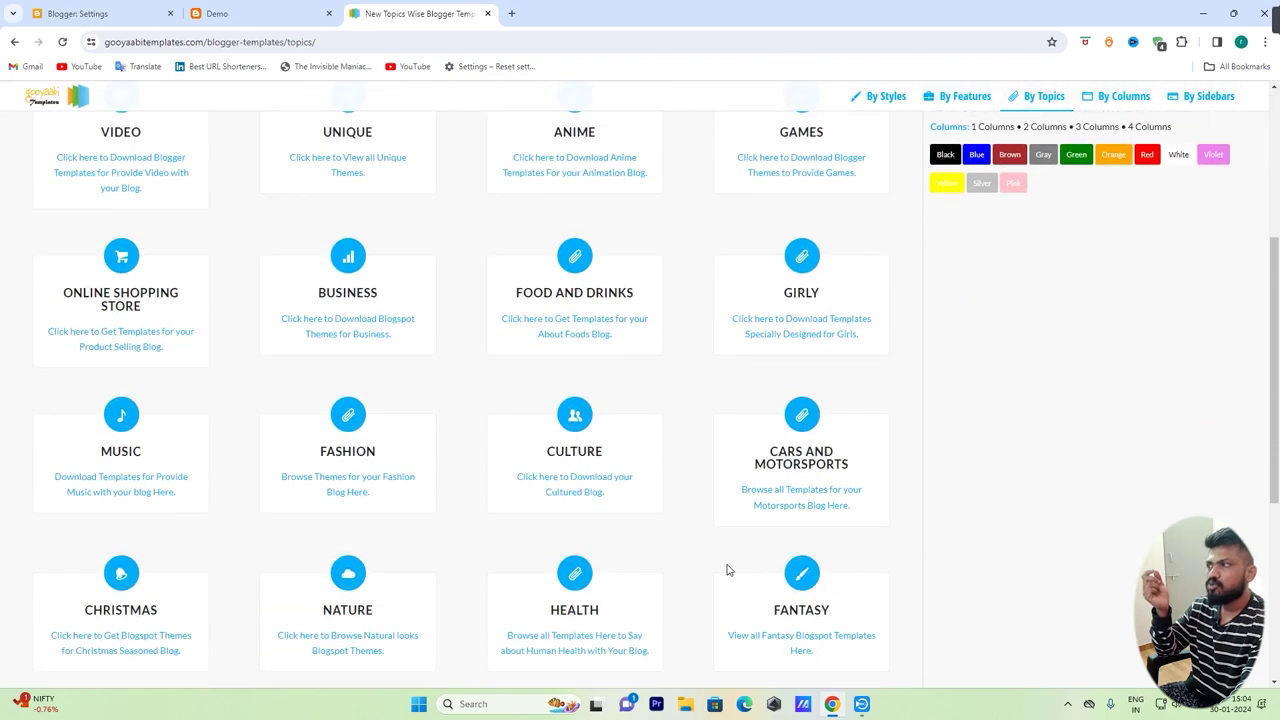
scroll(729, 566, "up", 3)
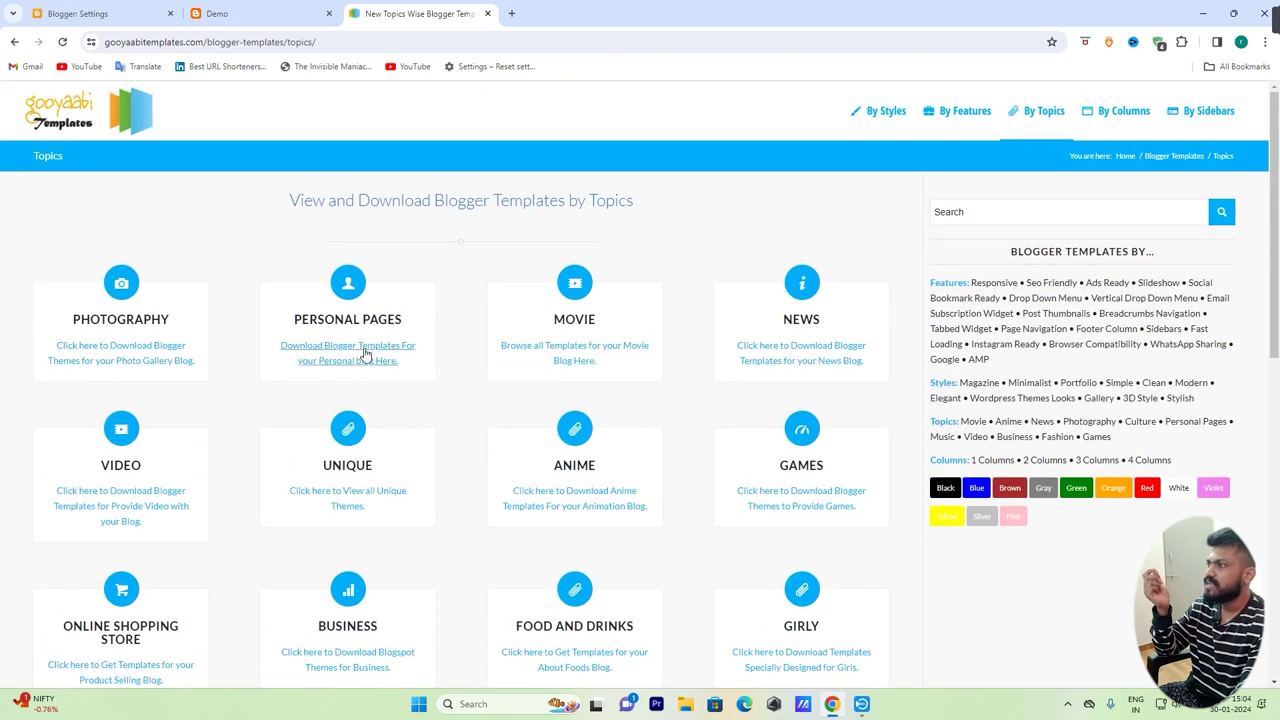
left_click(364, 352)
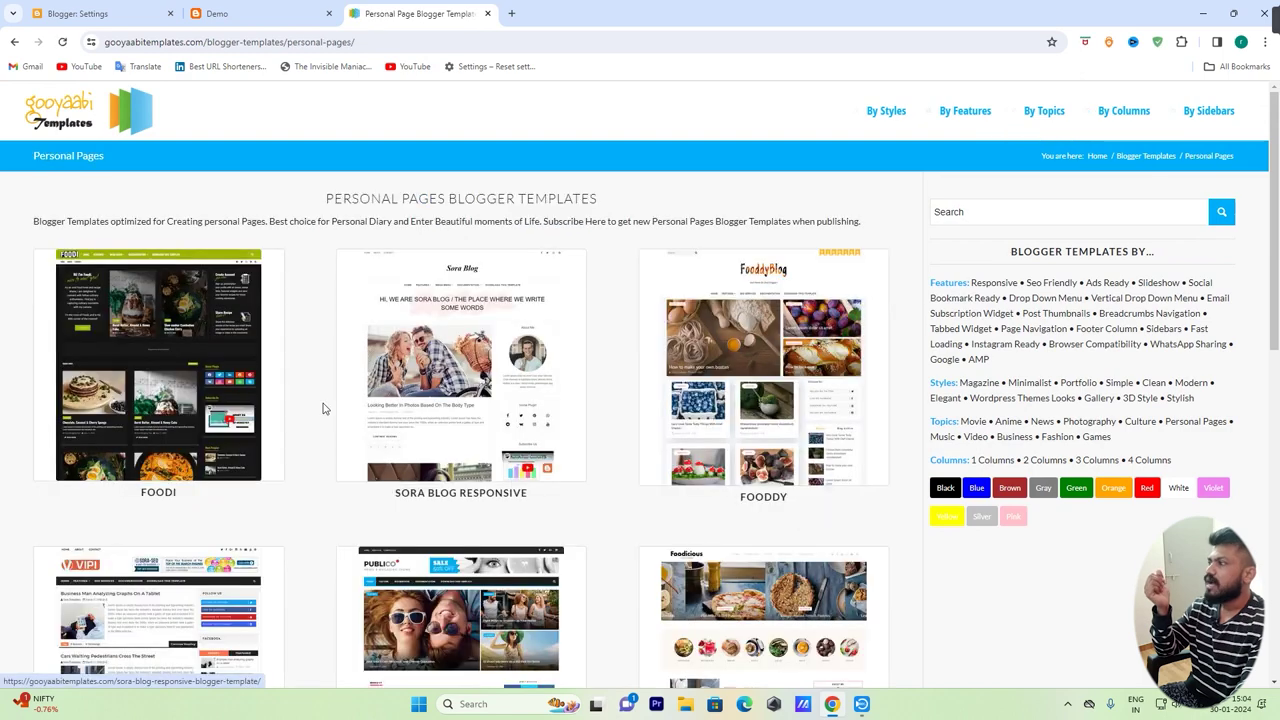
Open the Sora Blog Responsive template and launch its live preview in a new tab
scroll(433, 338, "down", 2)
scroll(433, 338, "down", 5)
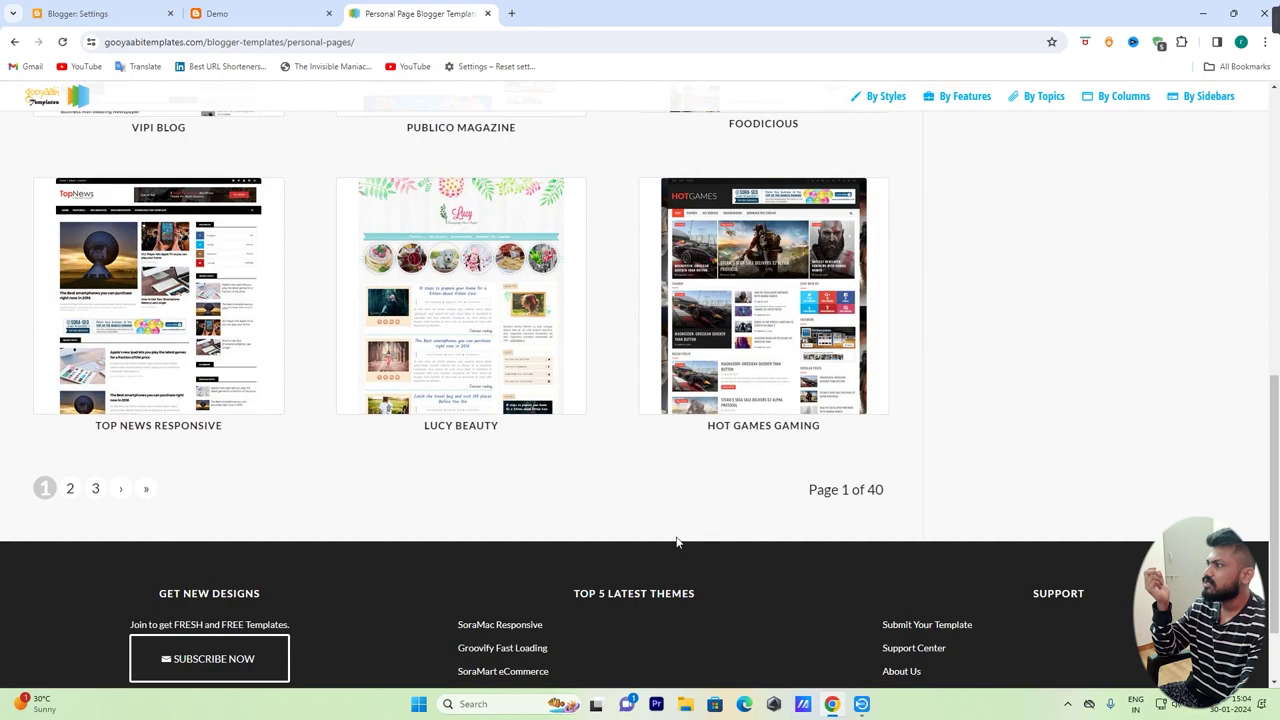
scroll(677, 543, "up", 4)
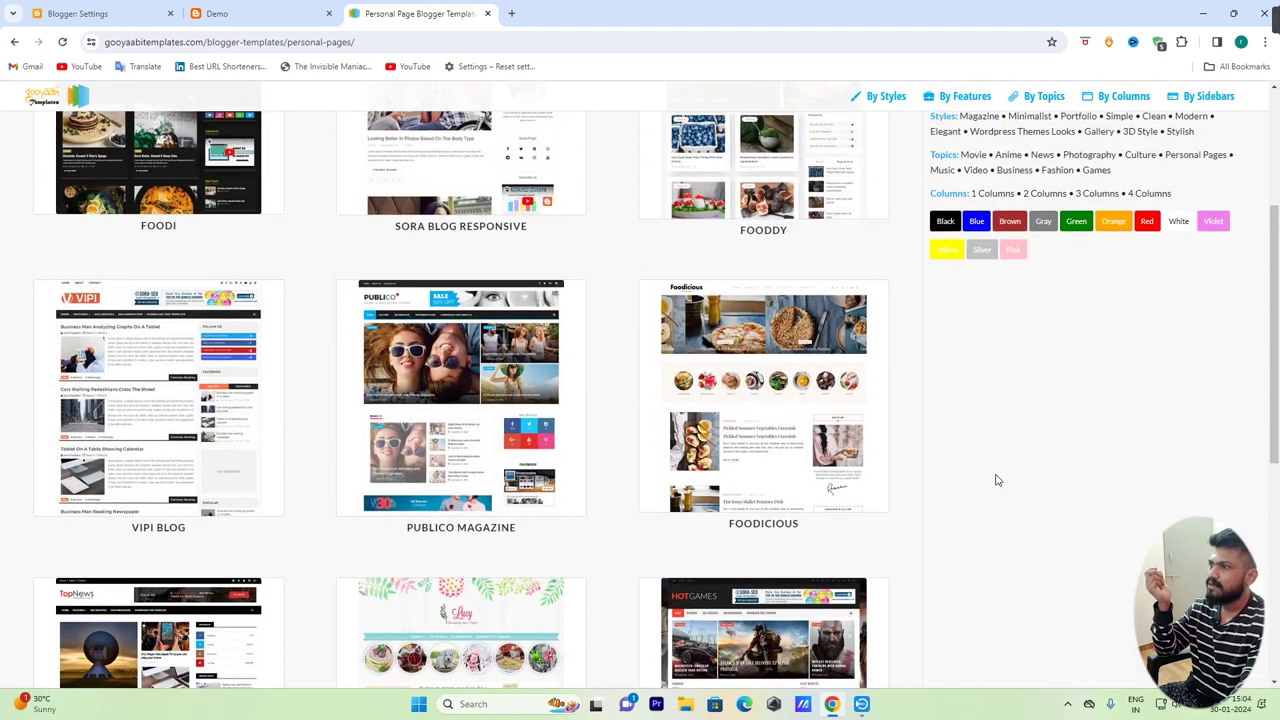
scroll(995, 480, "up", 1)
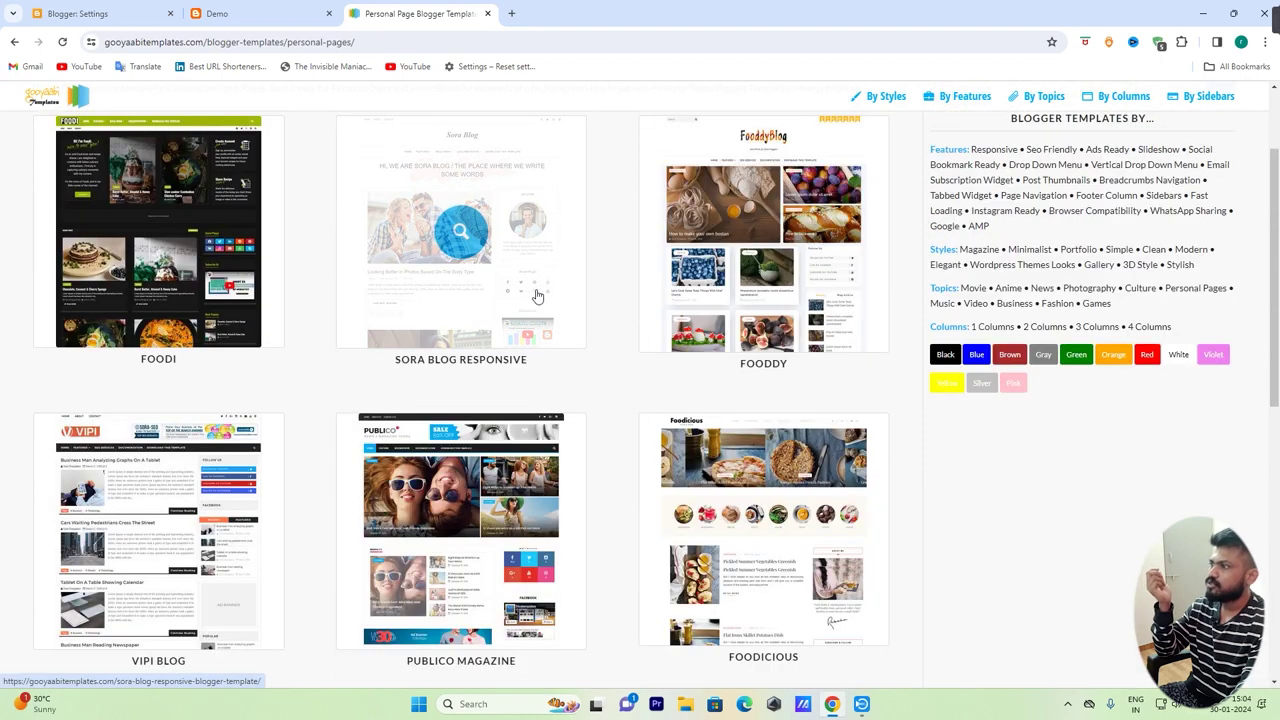
left_click(404, 381)
scroll(120, 540, "down", 1)
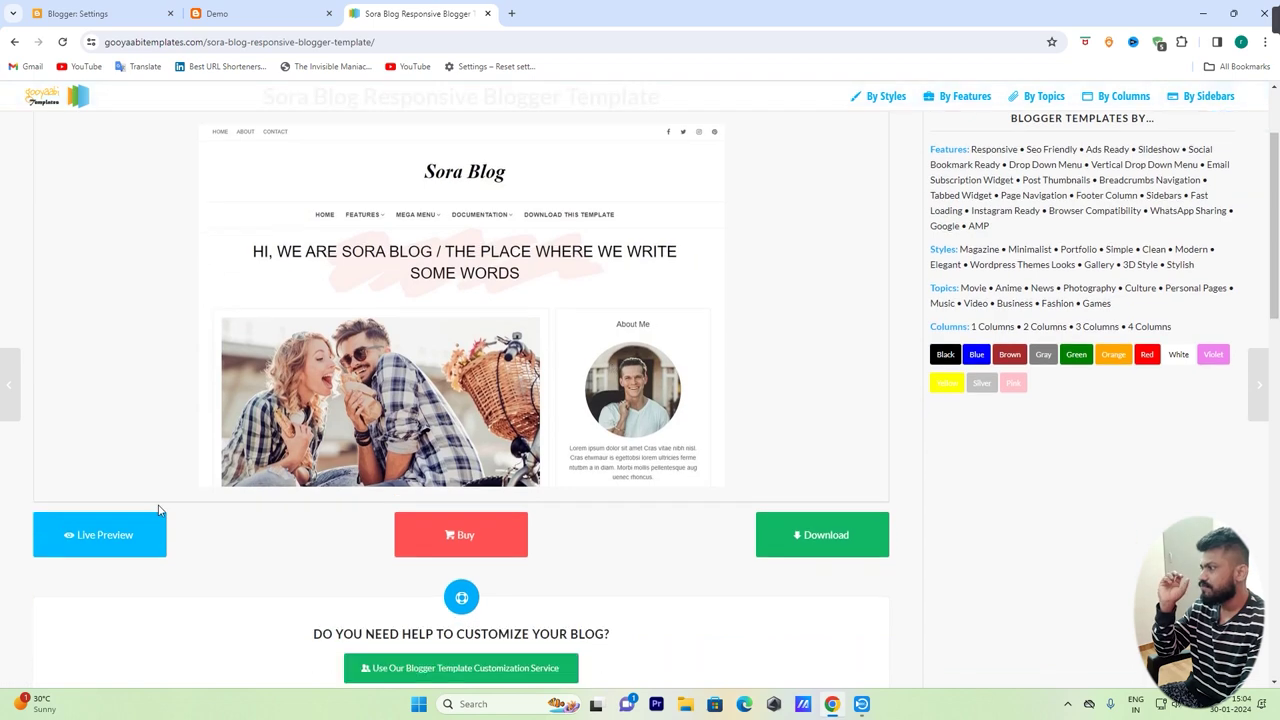
left_click(118, 538)
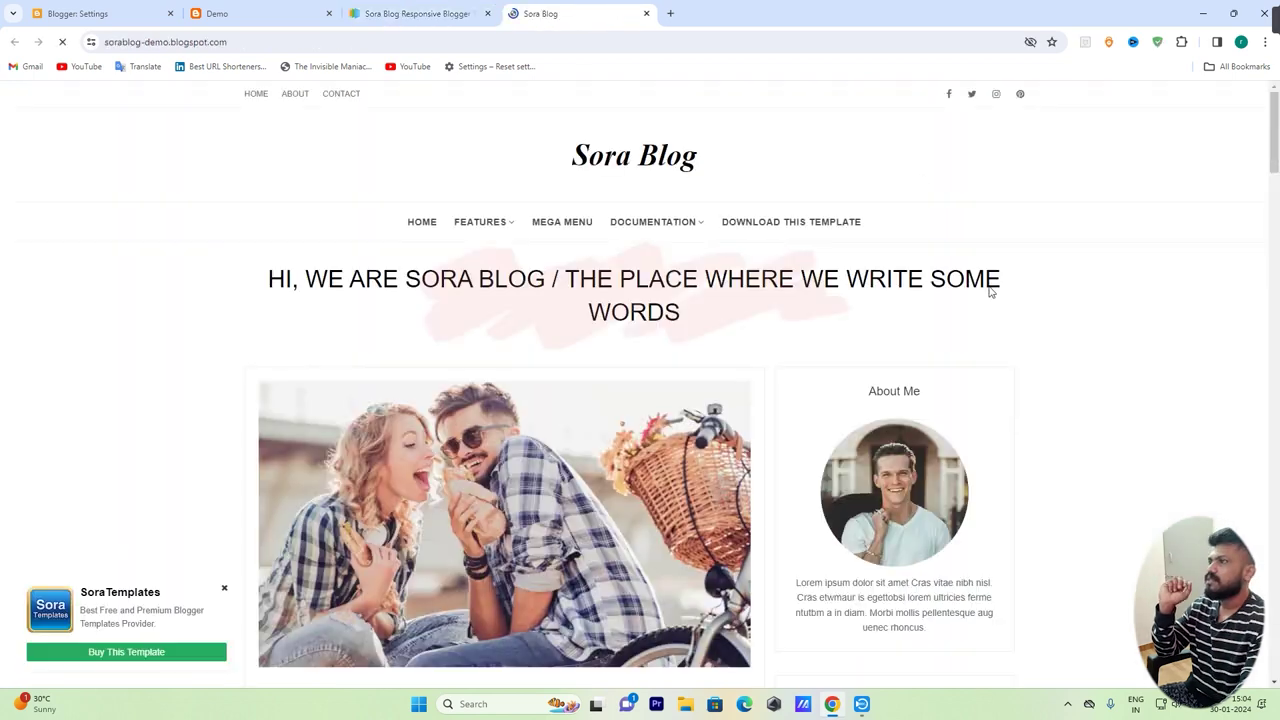
scroll(1125, 360, "down", 8)
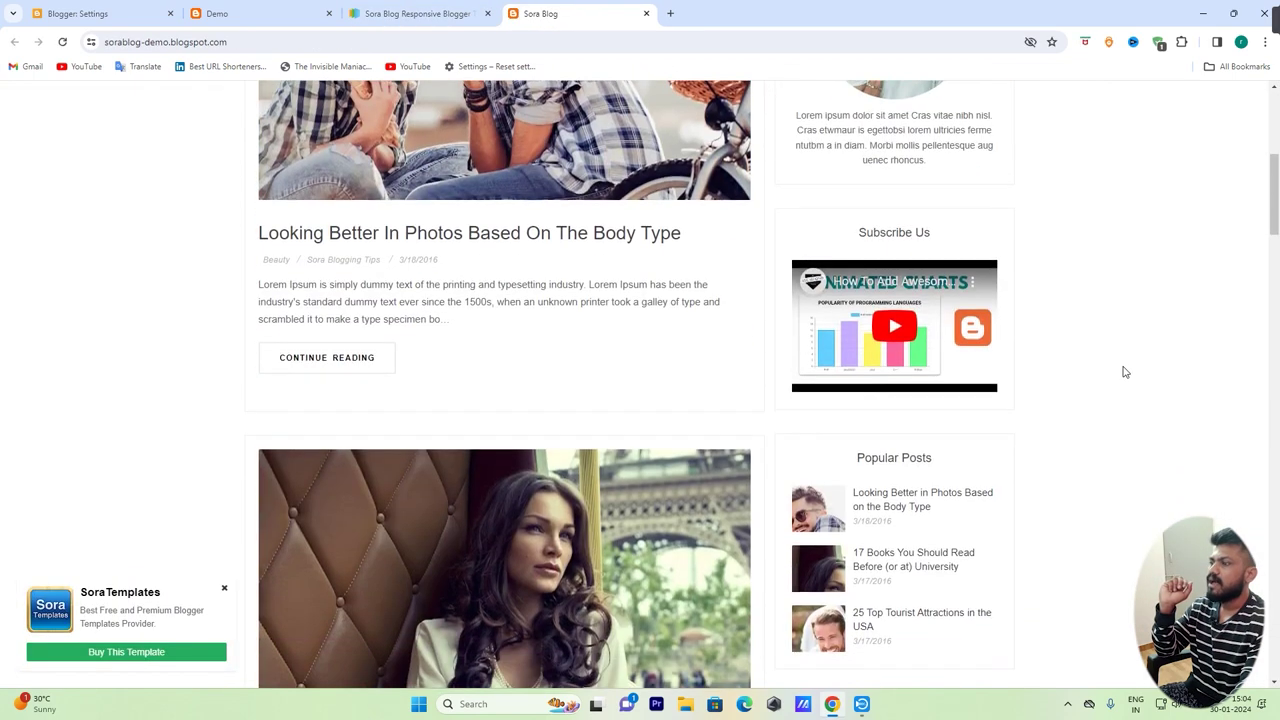
scroll(1125, 372, "down", 10)
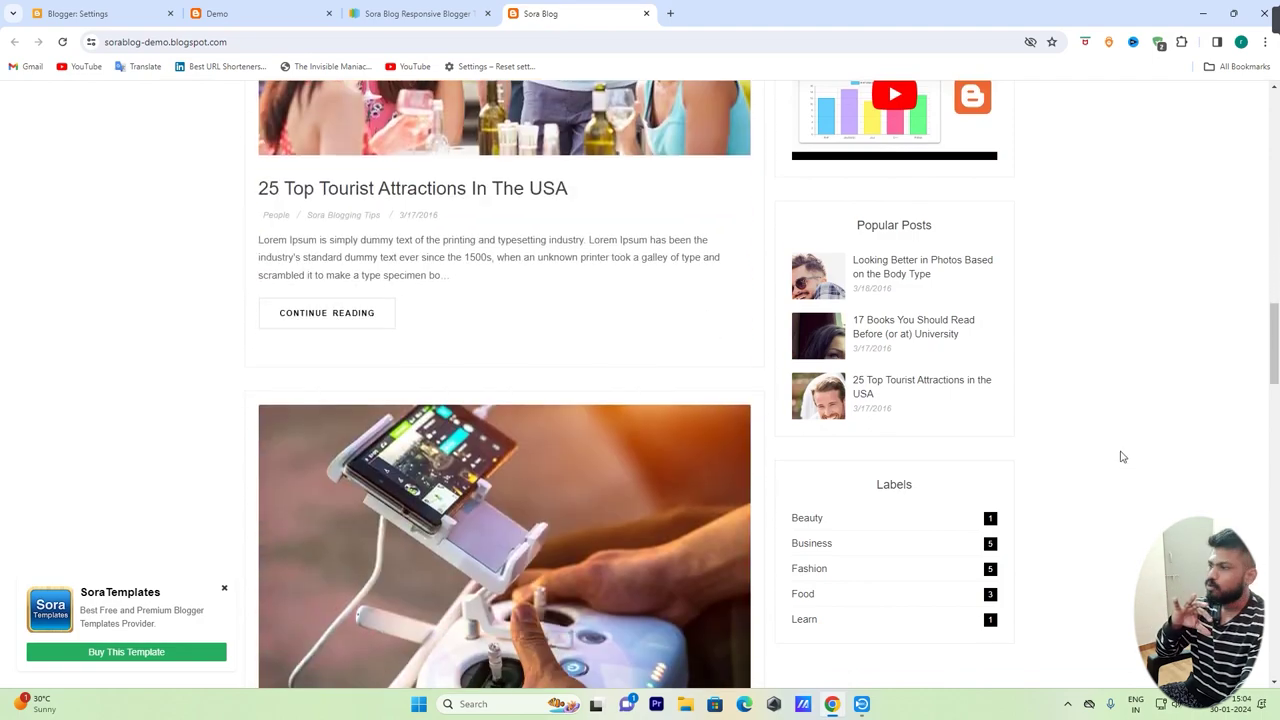
scroll(1122, 457, "down", 15)
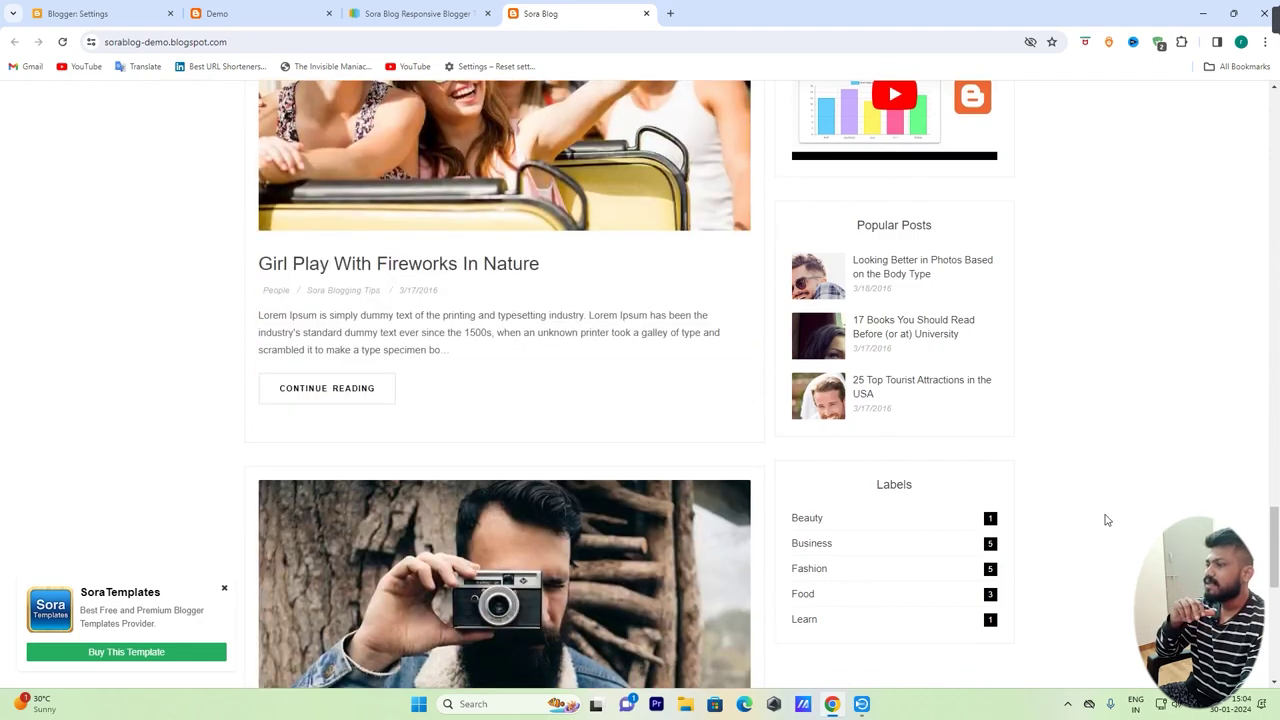
scroll(1107, 520, "down", 2)
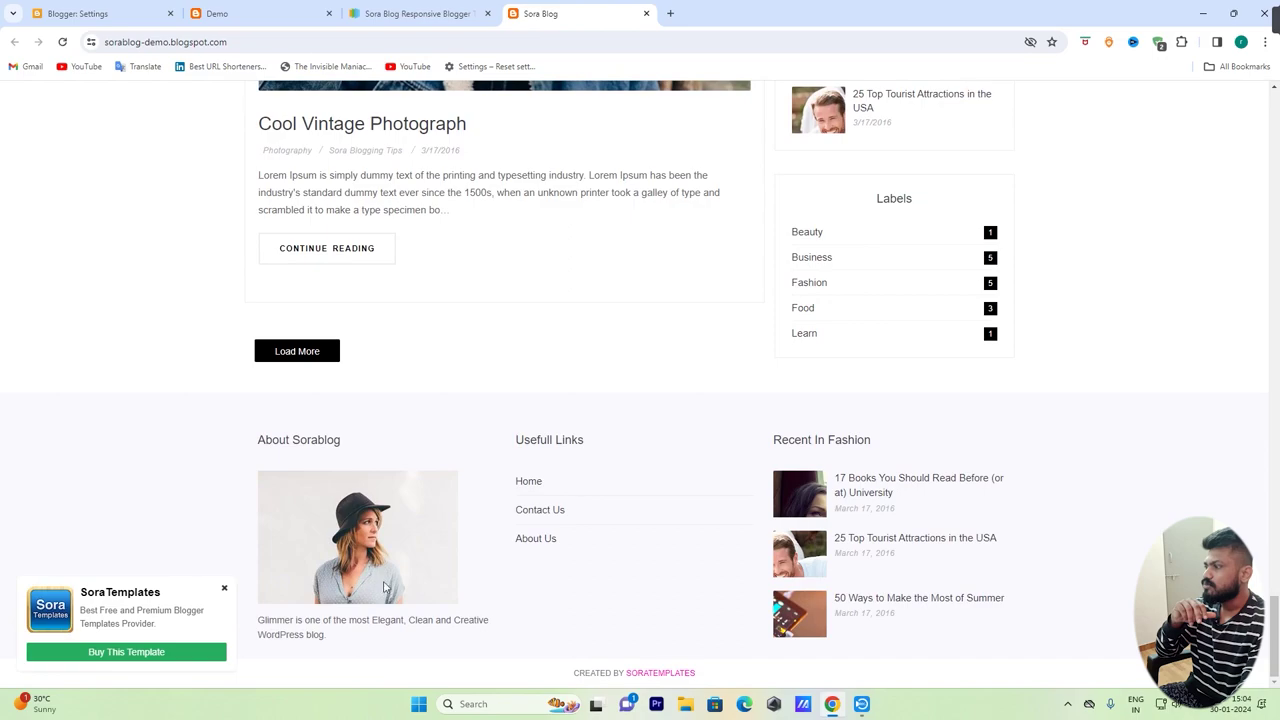
scroll(228, 596, "up", 5)
scroll(505, 400, "up", 20)
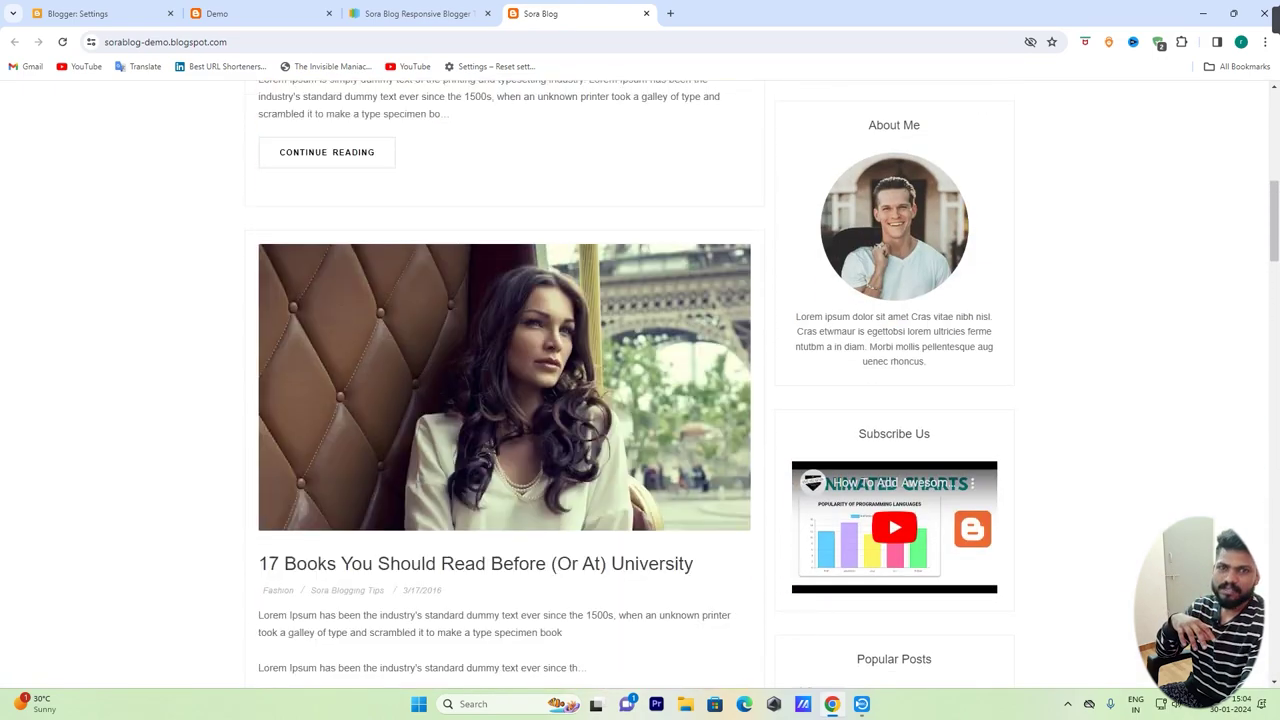
scroll(505, 400, "up", 10)
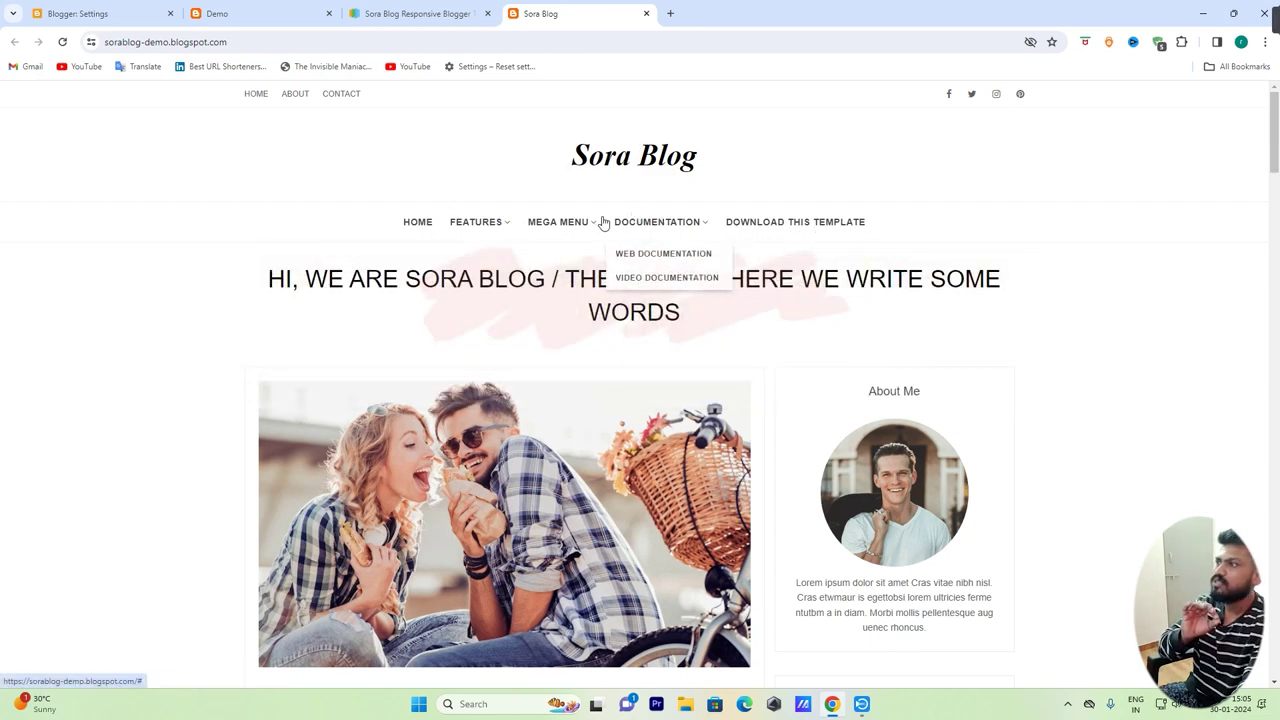
mouse_move(685, 228)
scroll(1115, 260, "down", 2)
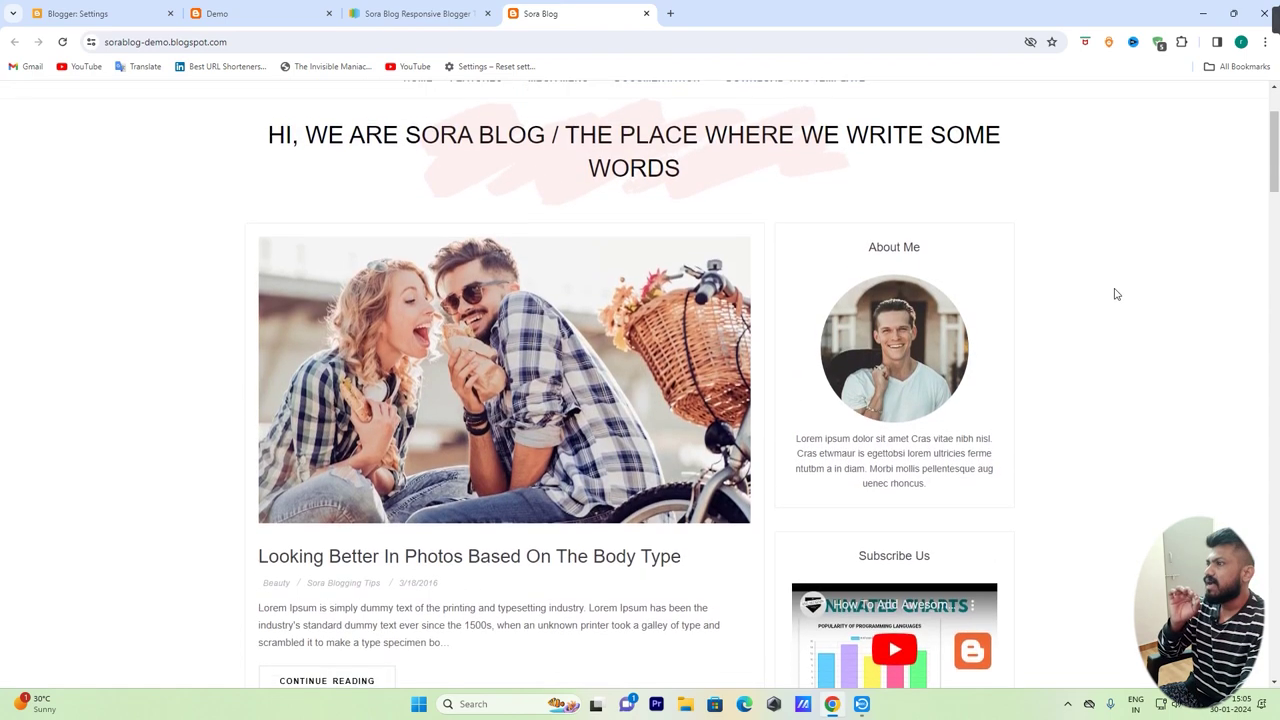
scroll(622, 150, "up", 1)
scroll(620, 176, "down", 1)
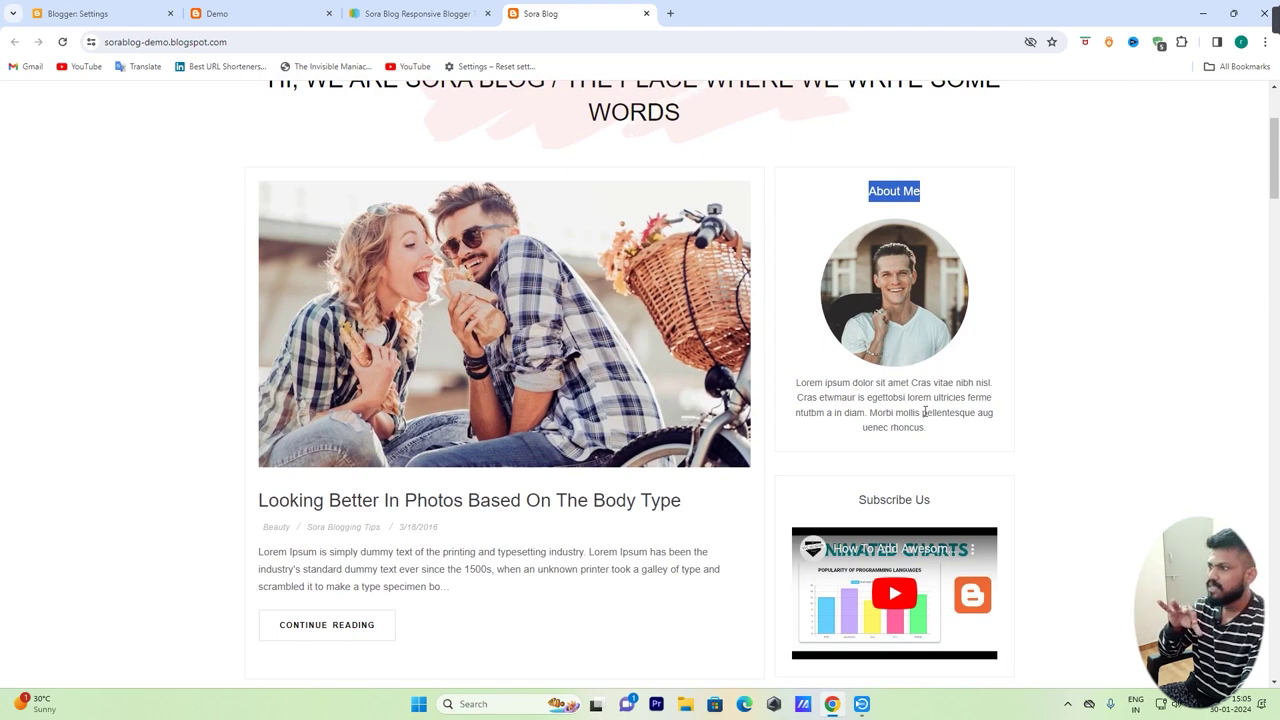
scroll(511, 298, "down", 3)
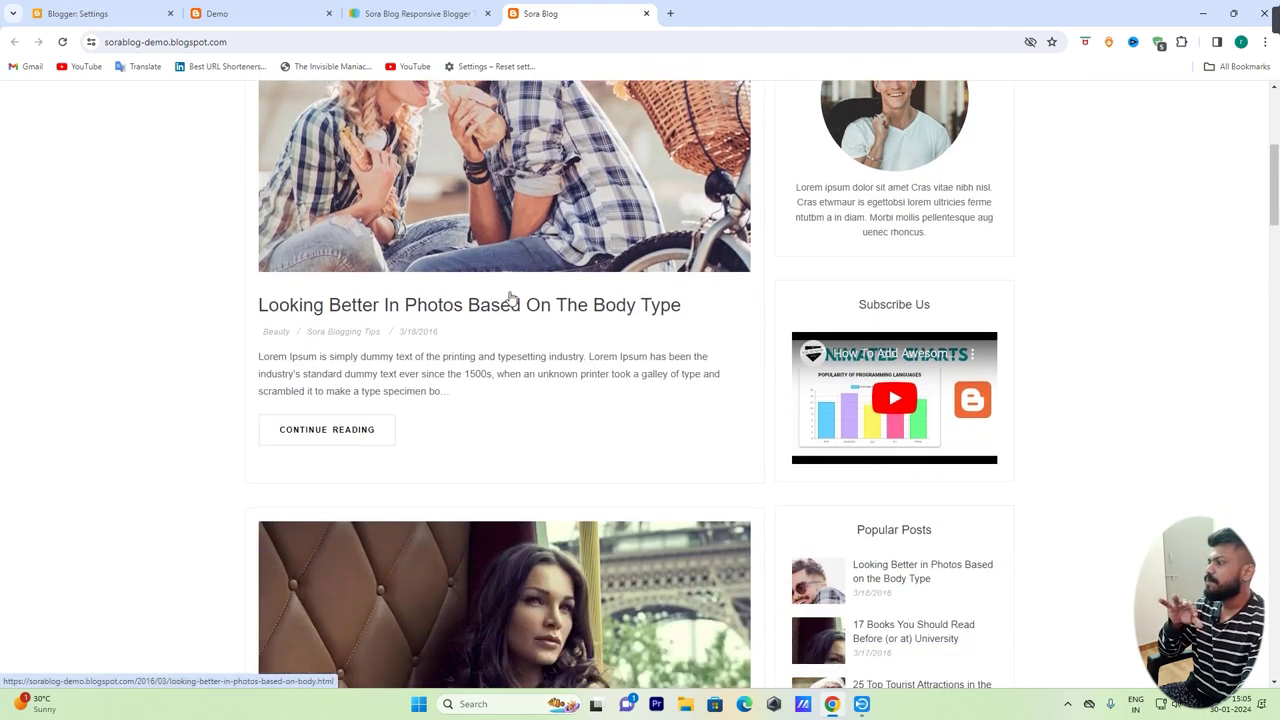
scroll(511, 298, "down", 10)
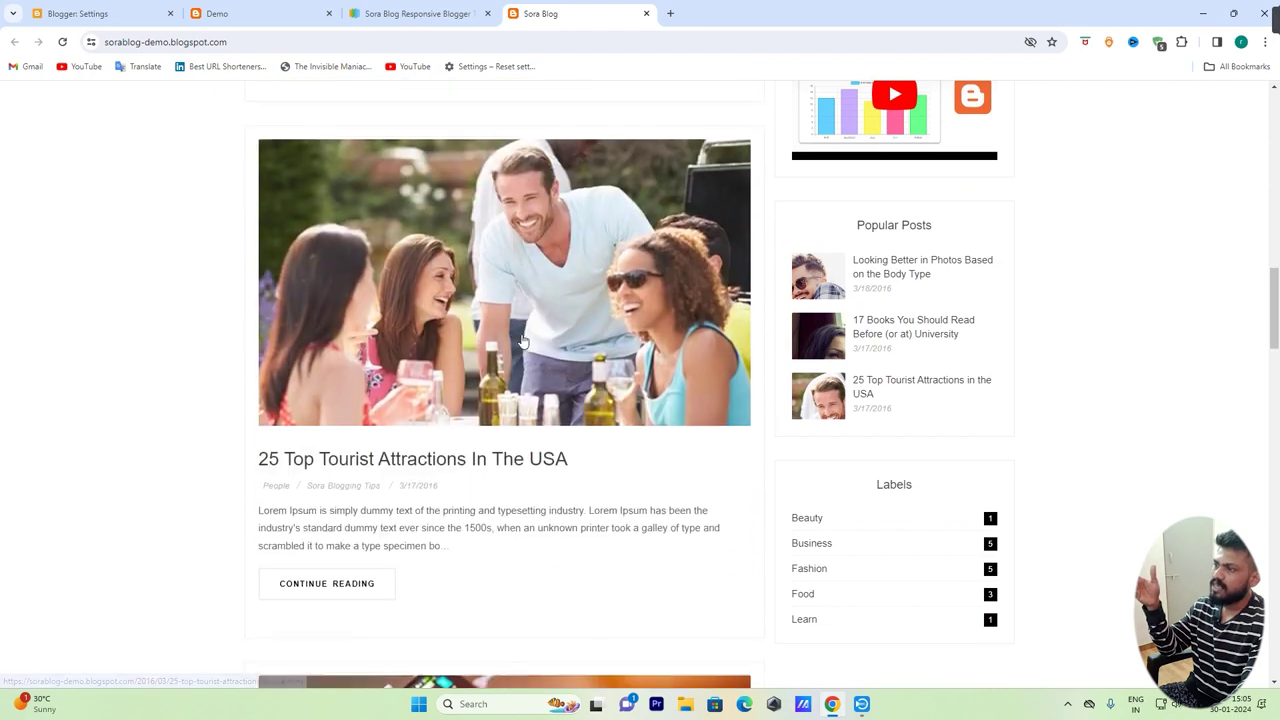
scroll(521, 343, "down", 4)
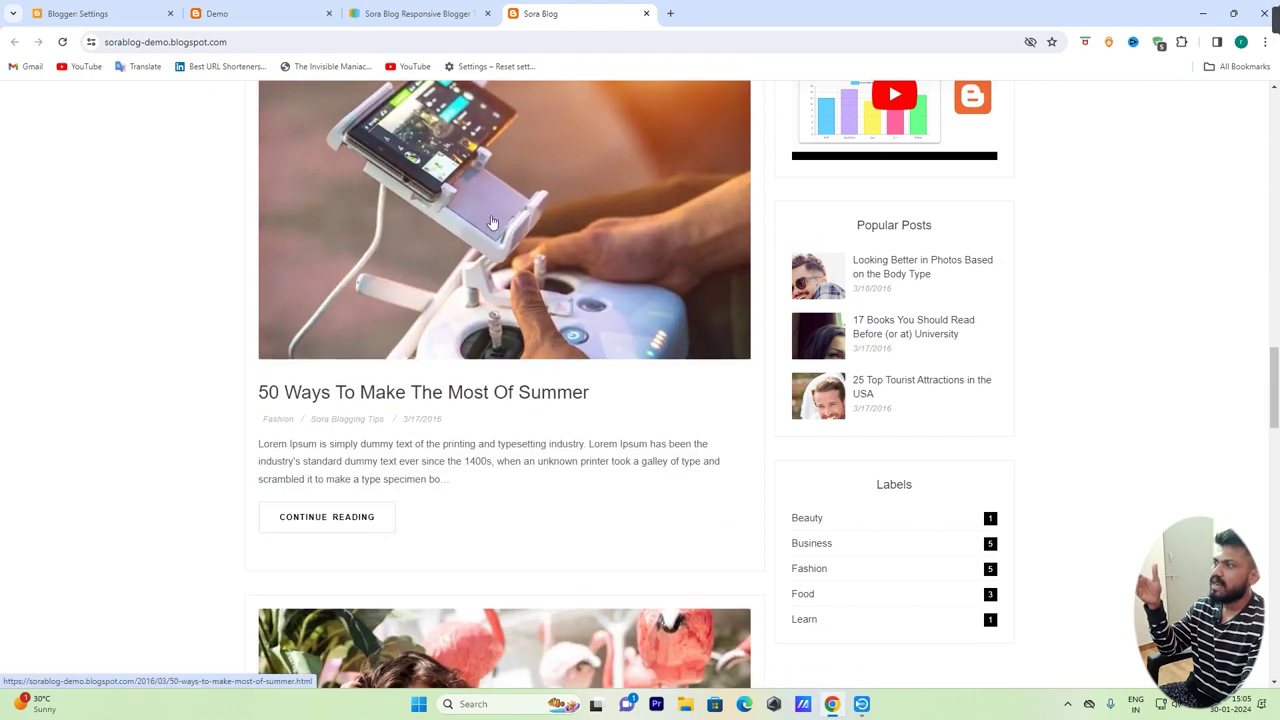
scroll(560, 180, "down", 2)
scroll(571, 351, "down", 3)
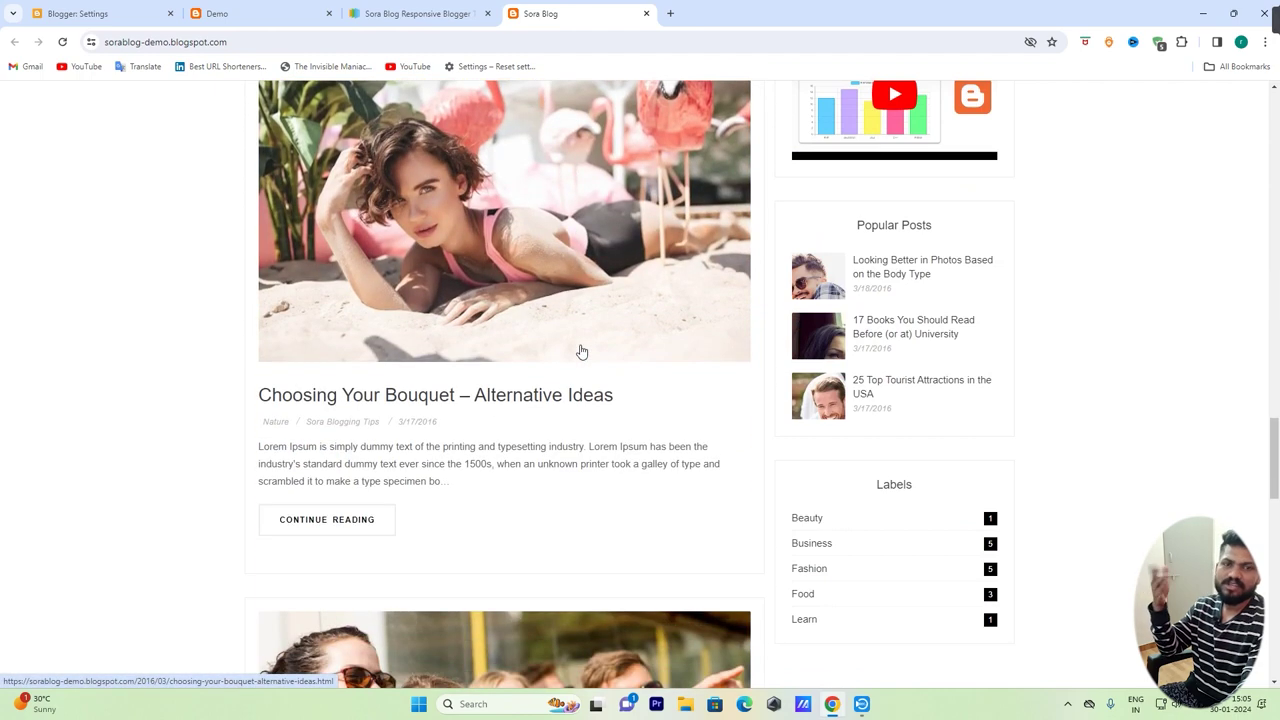
scroll(578, 325, "down", 1)
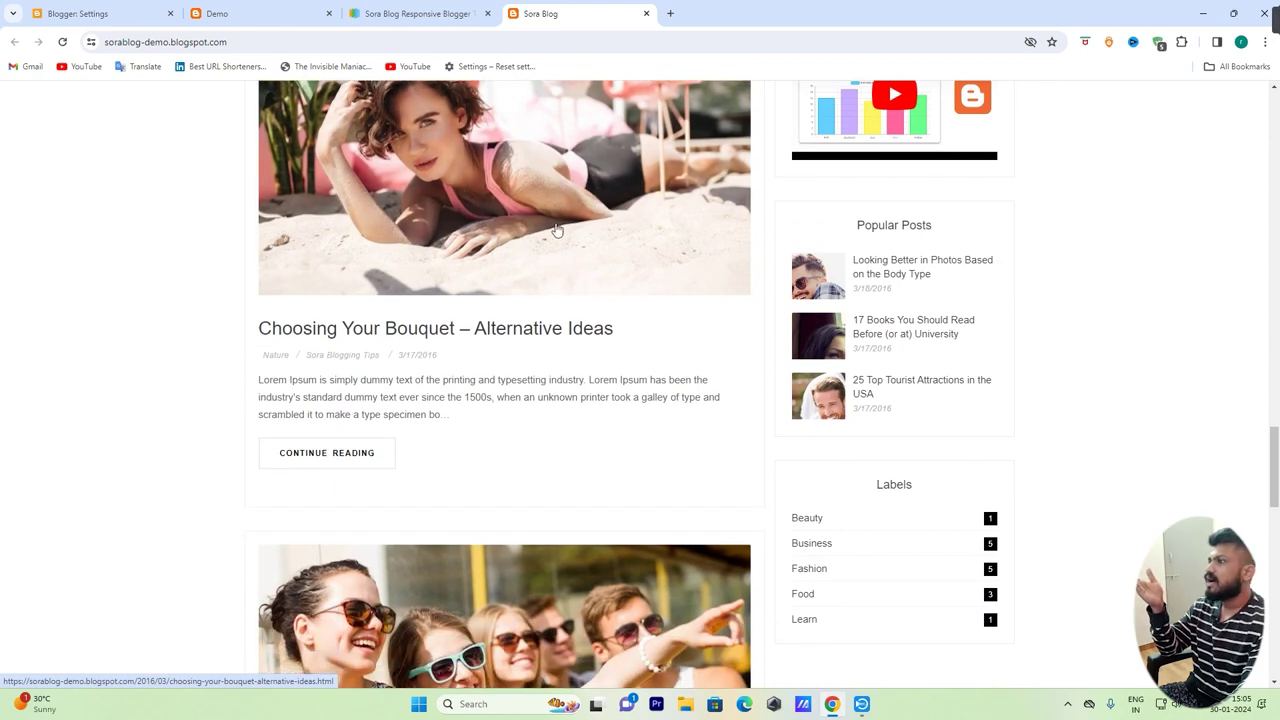
left_click(541, 211)
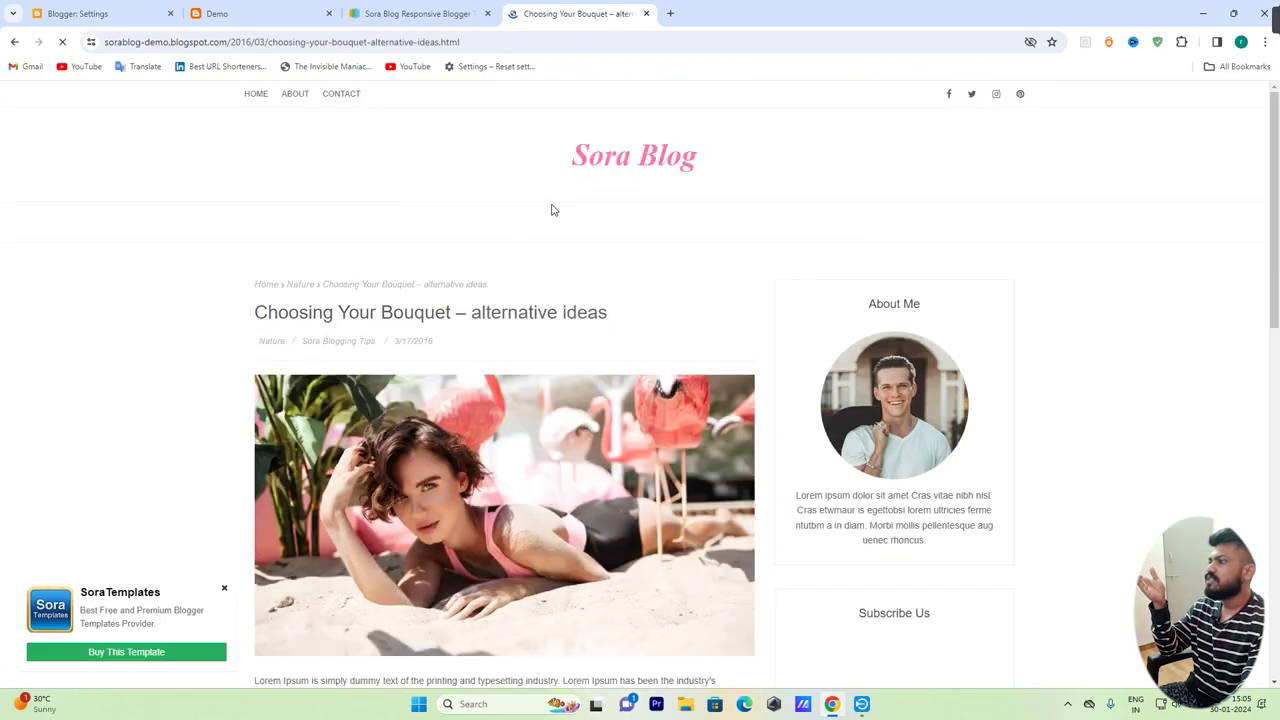
scroll(381, 323, "down", 2)
left_click_drag(253, 176, 610, 175)
scroll(585, 393, "down", 7)
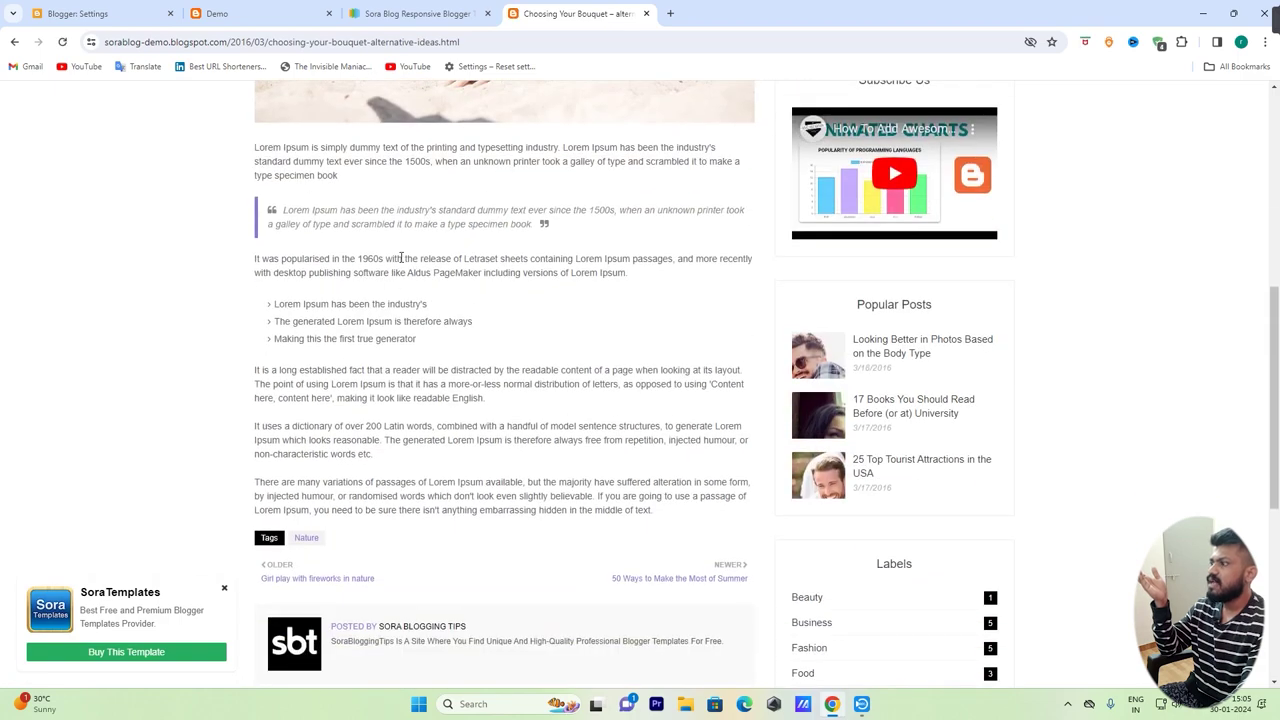
scroll(537, 308, "up", 3)
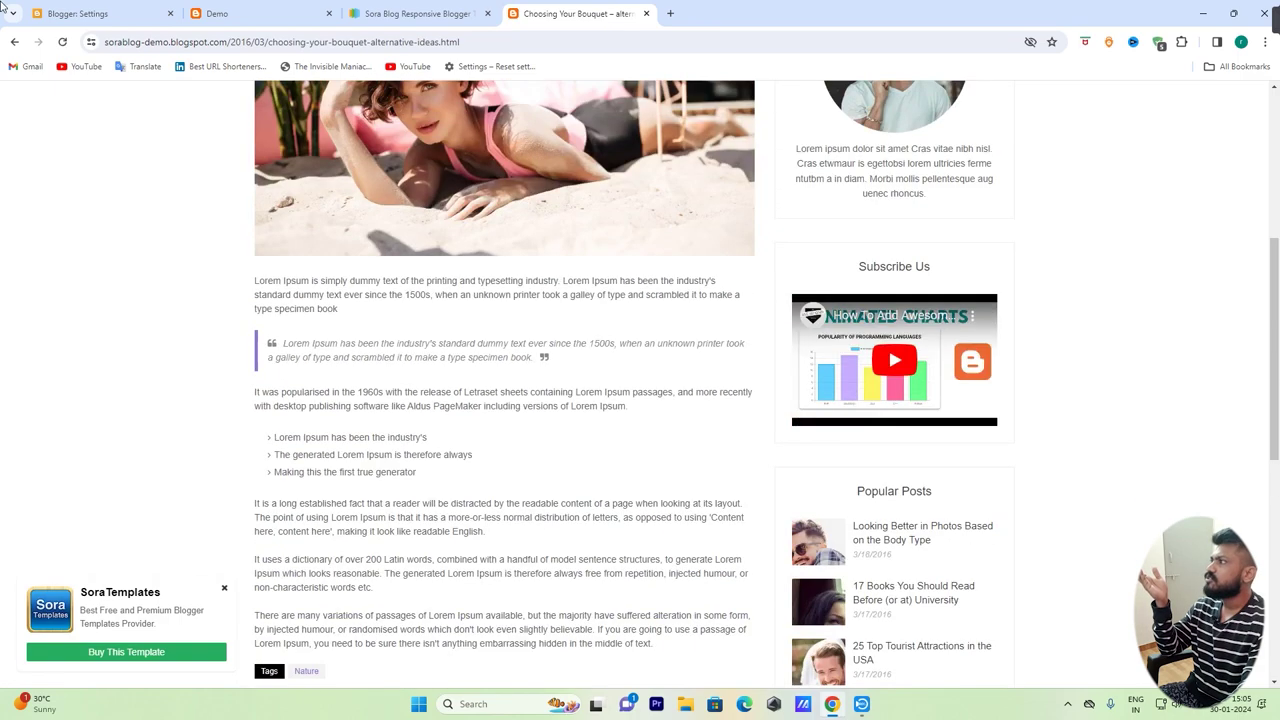
key("alt+Left")
scroll(600, 331, "down", 10)
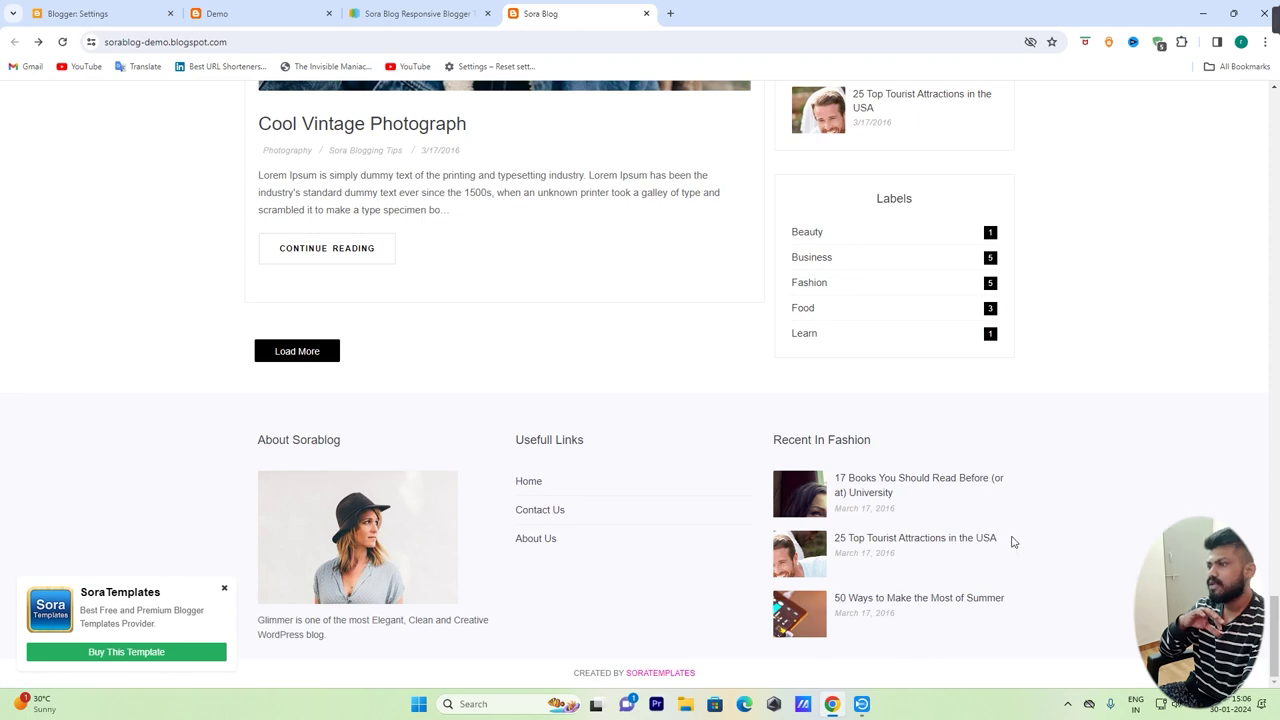
scroll(1008, 540, "up", 2)
left_click_drag(875, 401, 936, 406)
left_click(946, 399)
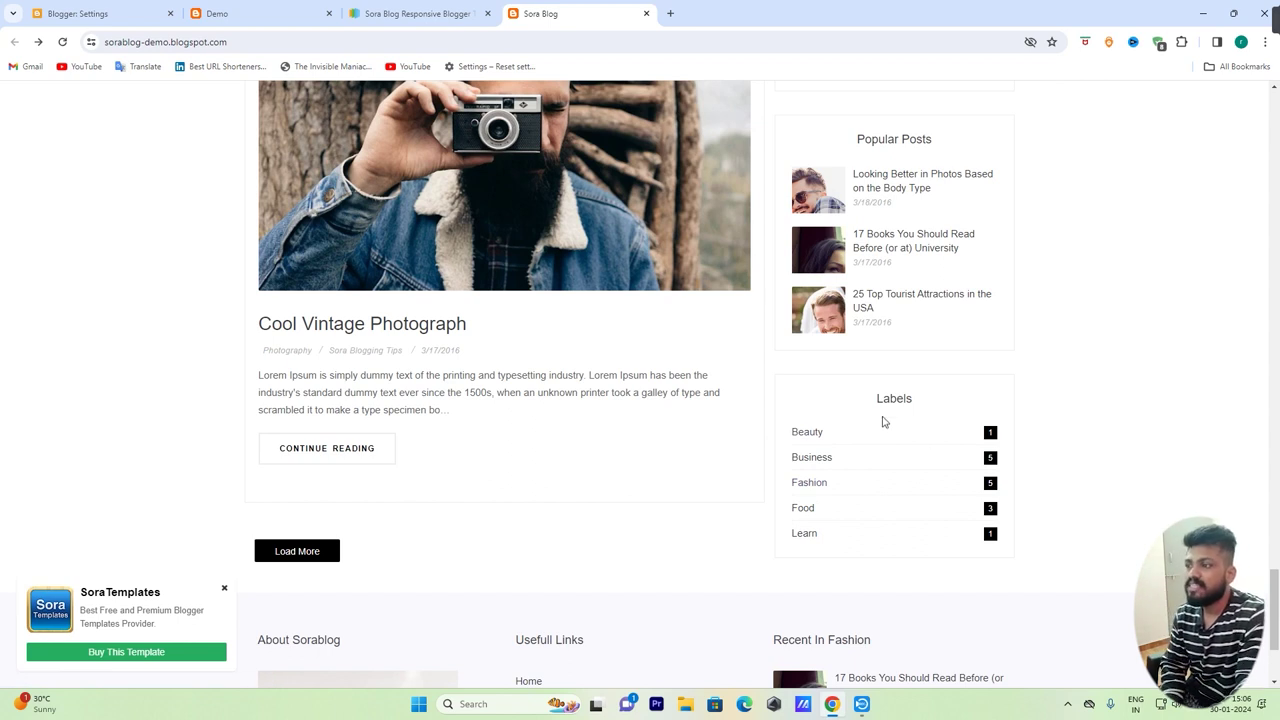
scroll(1163, 500, "up", 2)
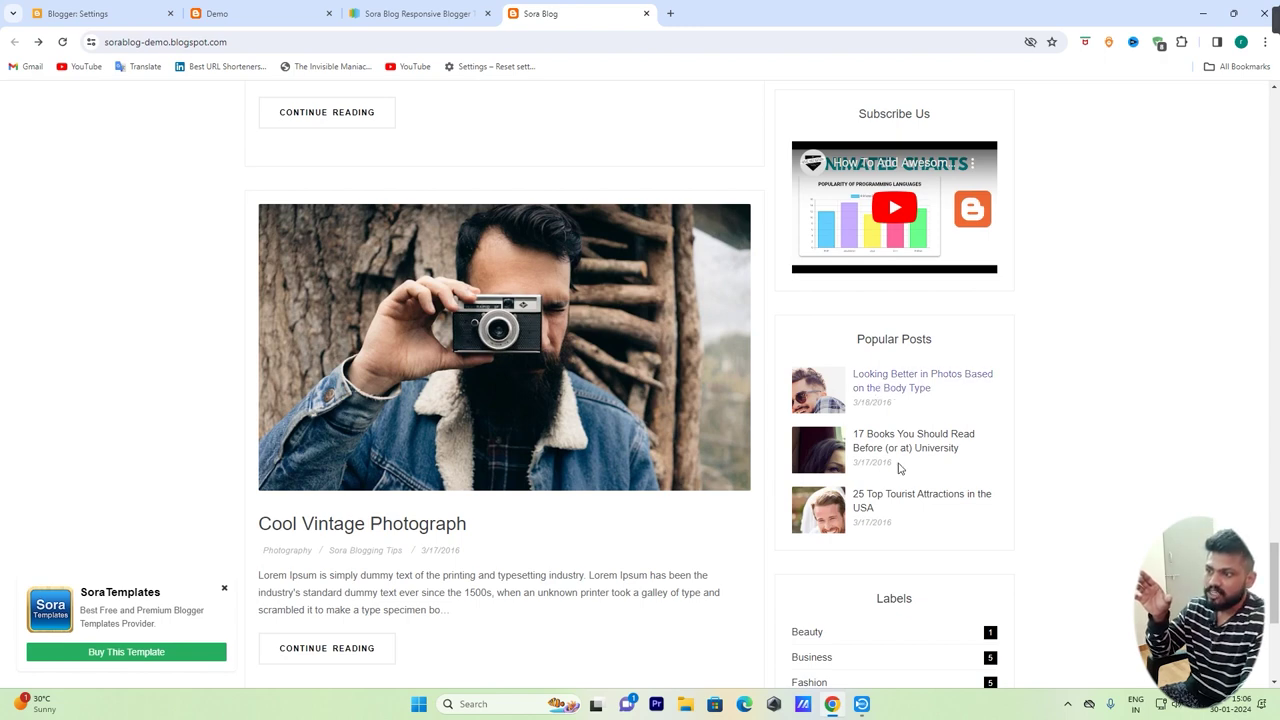
scroll(1000, 486, "up", 3)
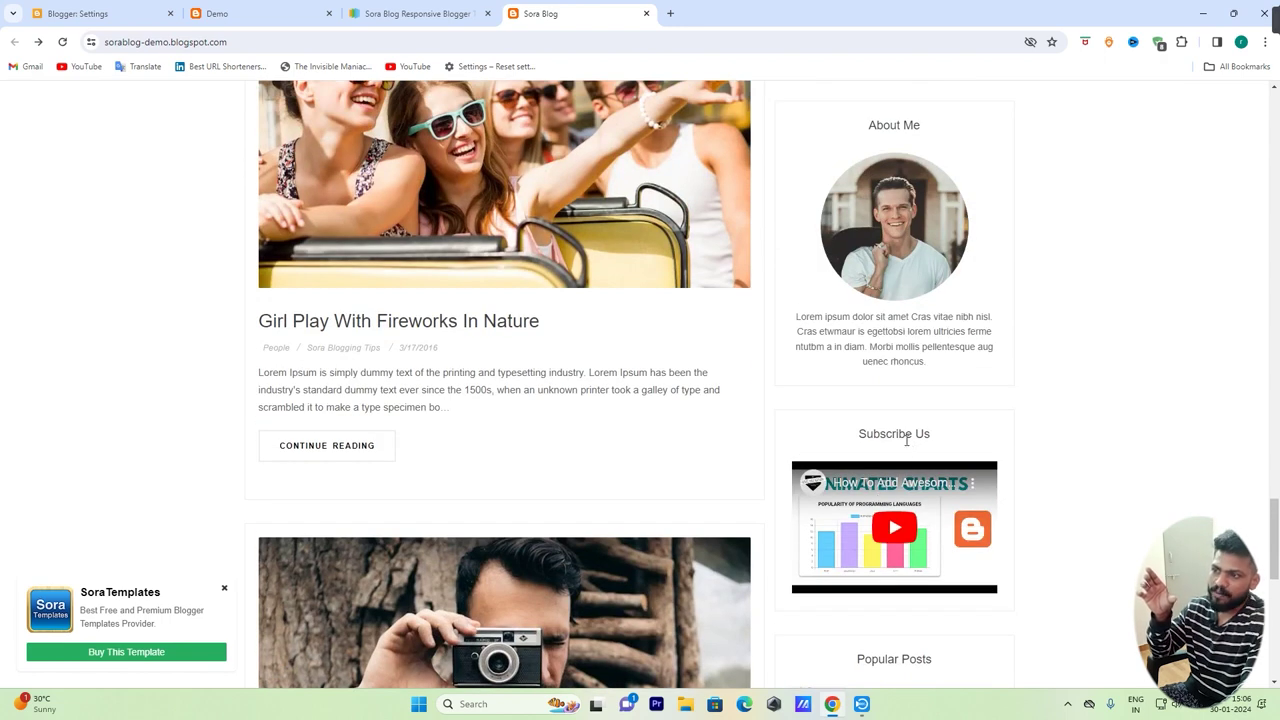
scroll(923, 540, "up", 5)
scroll(923, 540, "up", 8)
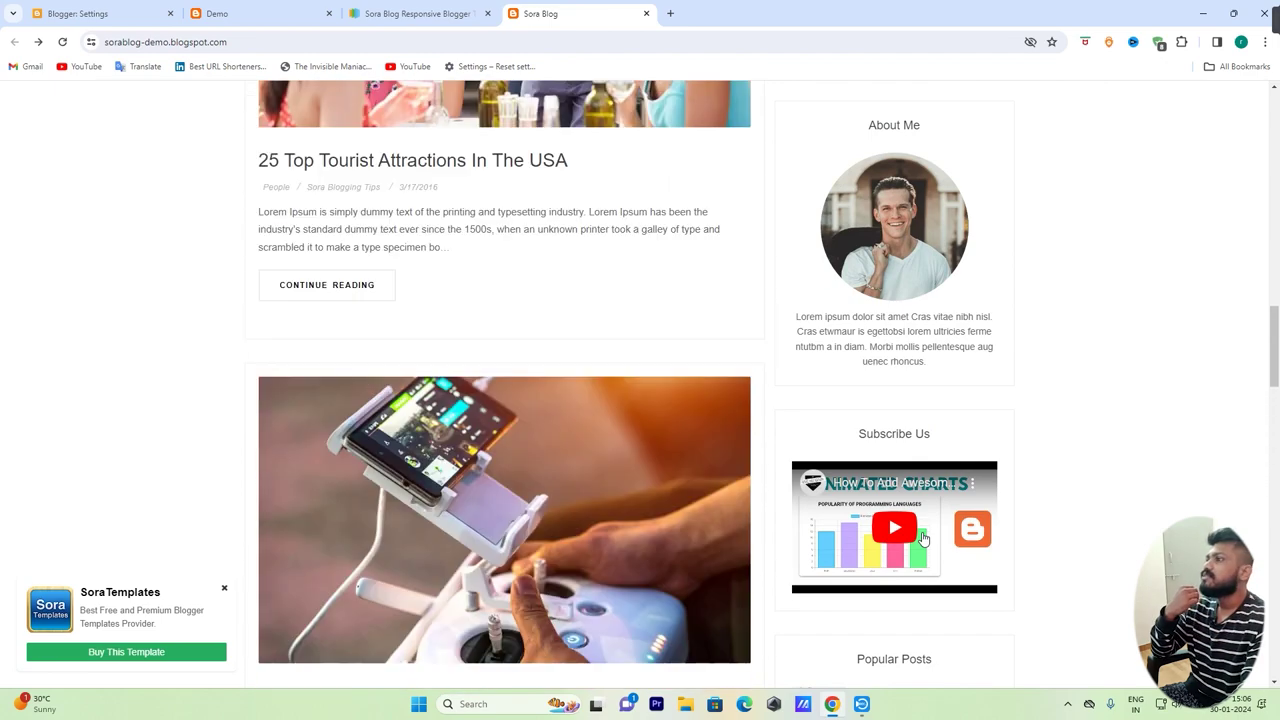
scroll(923, 540, "up", 10)
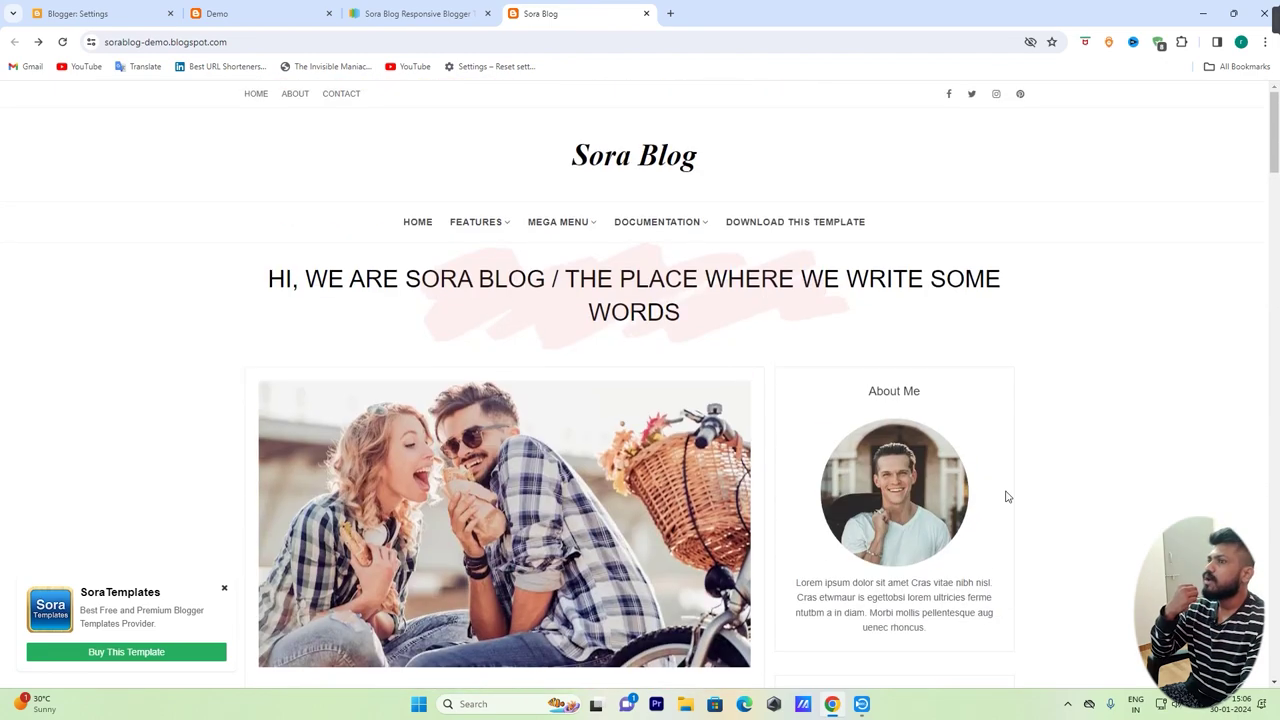
Close the demo, download Sora-Blog-Free-Version-2.0.zip, and show the file in its folder
left_click(646, 13)
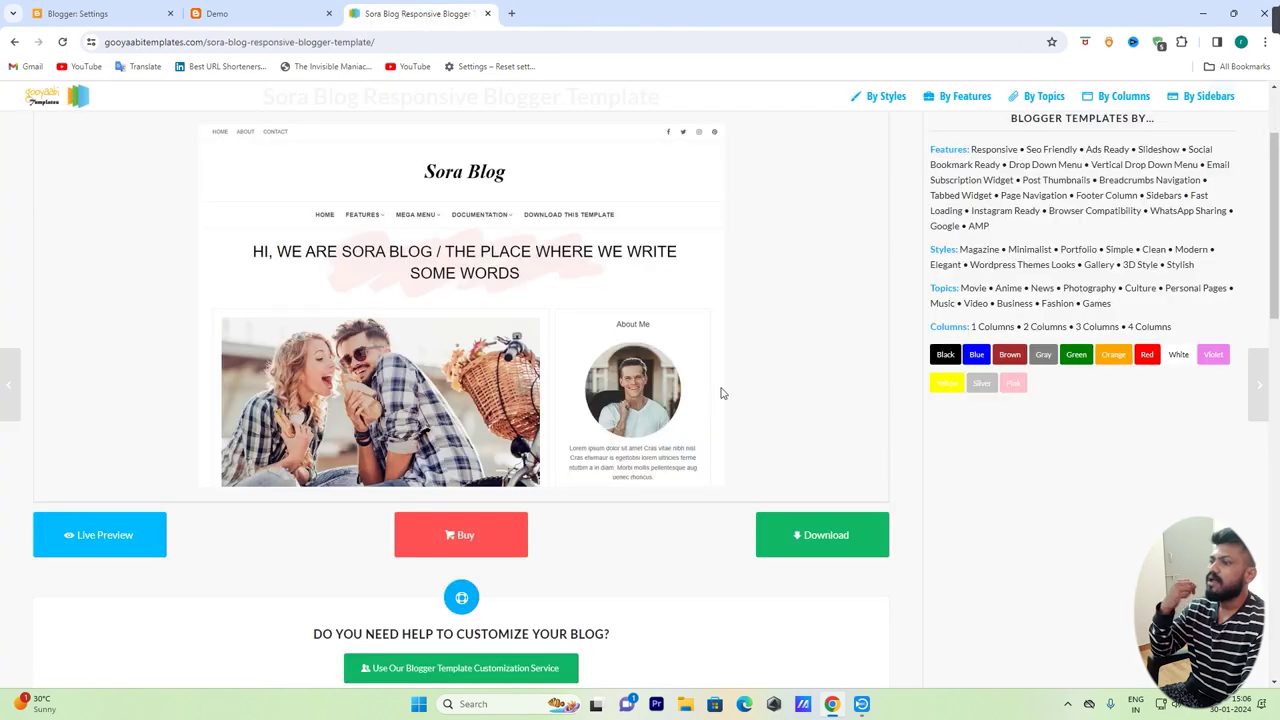
scroll(790, 412, "down", 2)
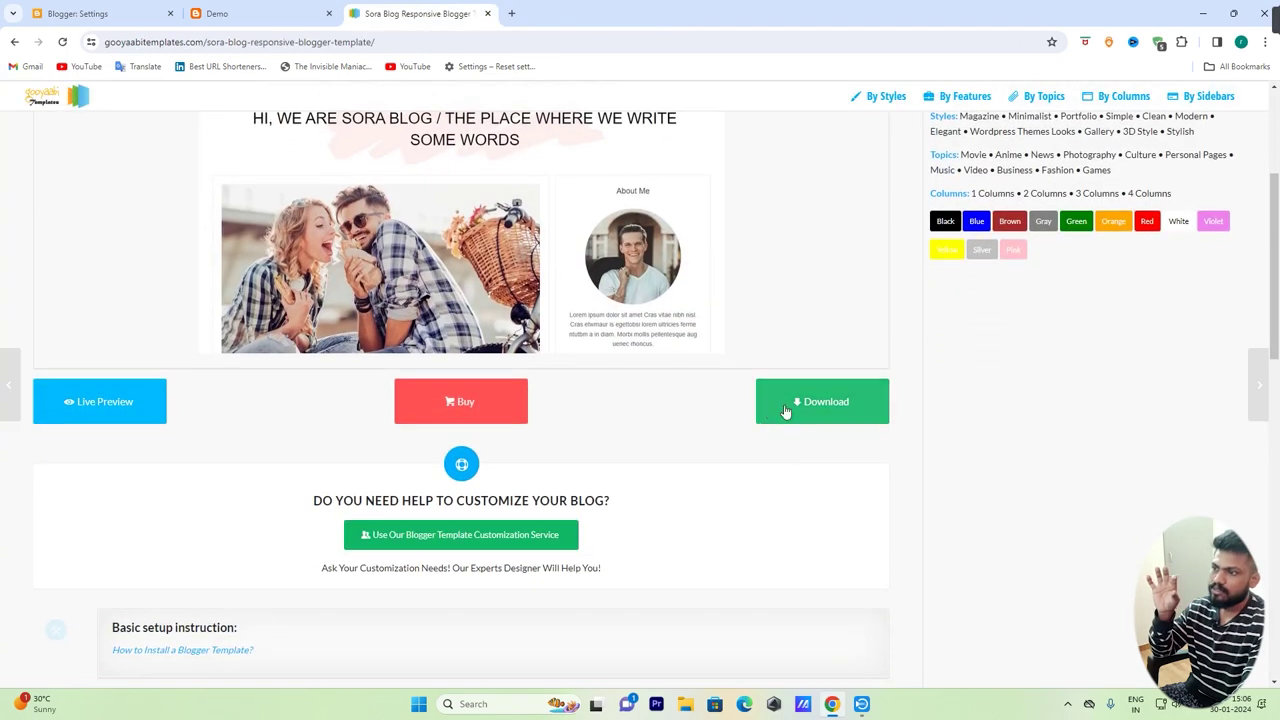
left_click(834, 404)
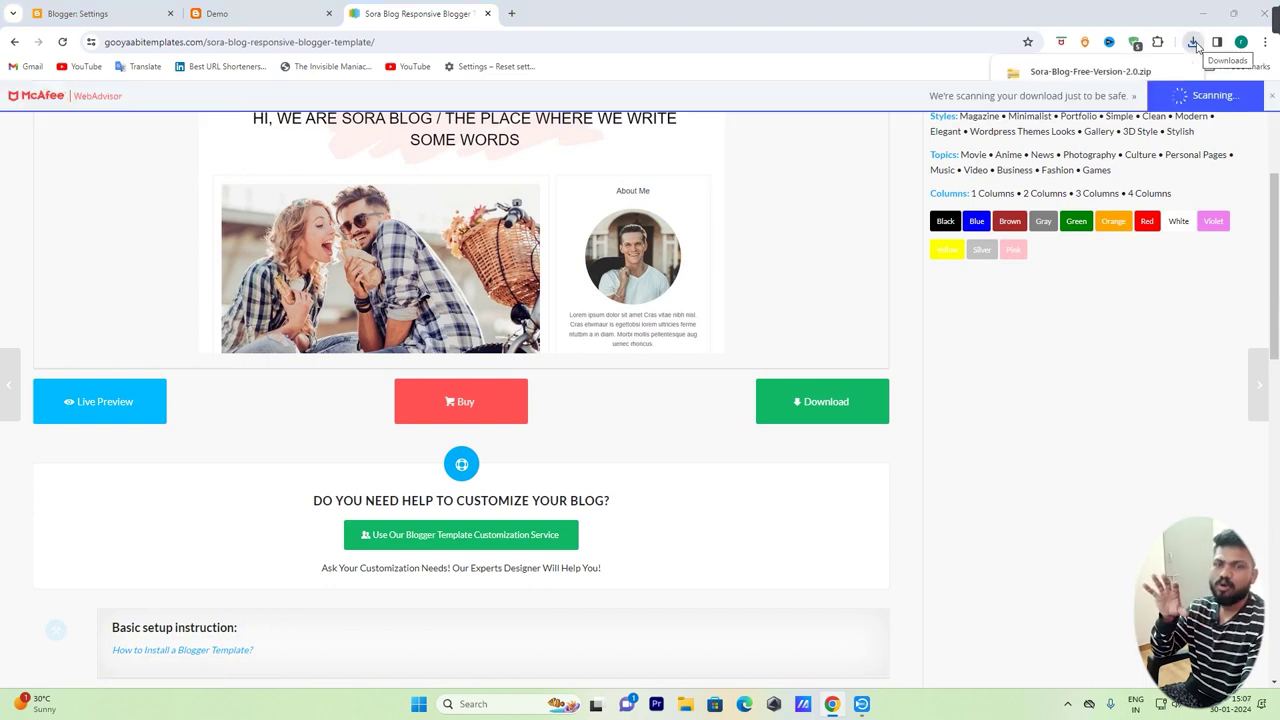
right_click(1112, 76)
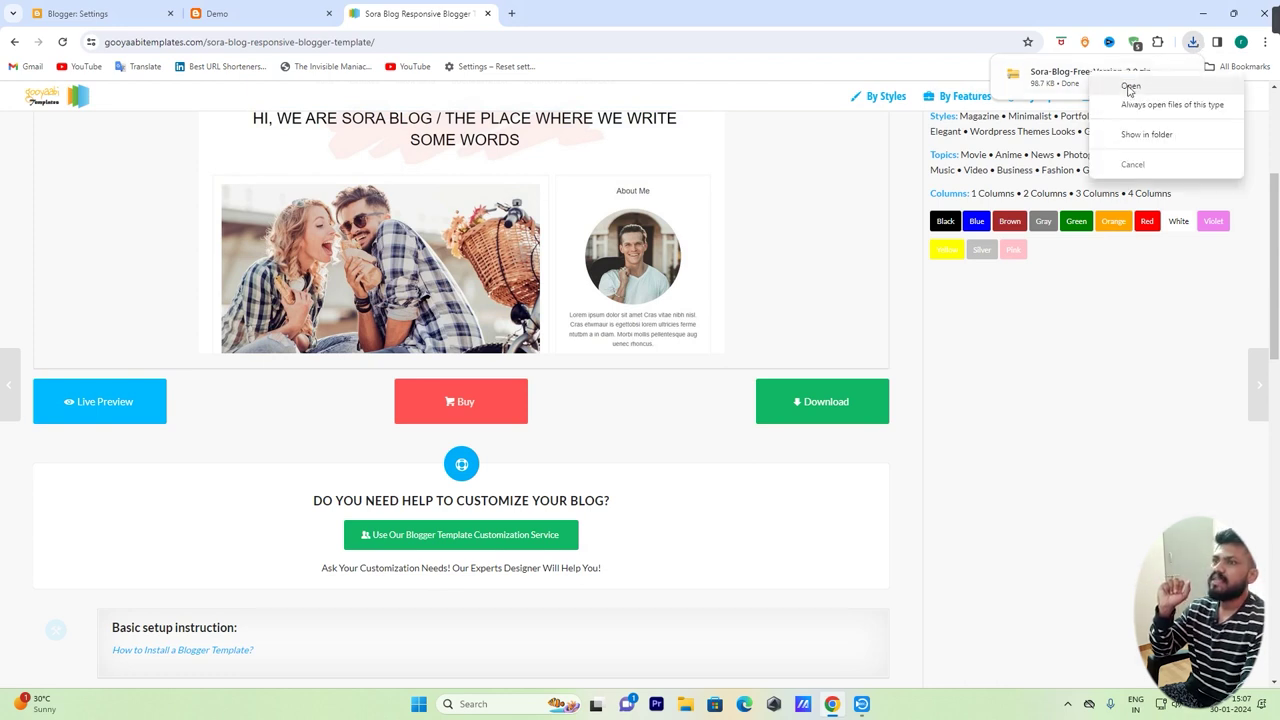
left_click(1158, 132)
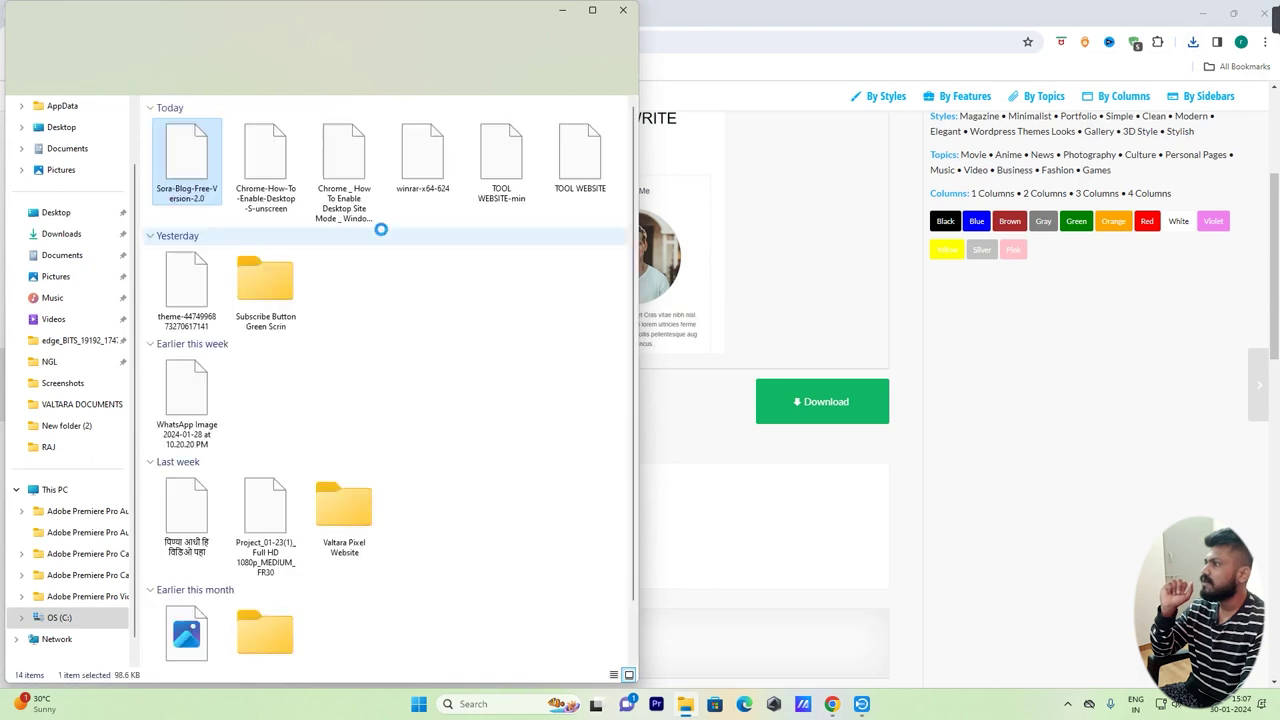
Extract Sora-Blog-Free-Version-2.0.zip into the Downloads folder
right_click(190, 157)
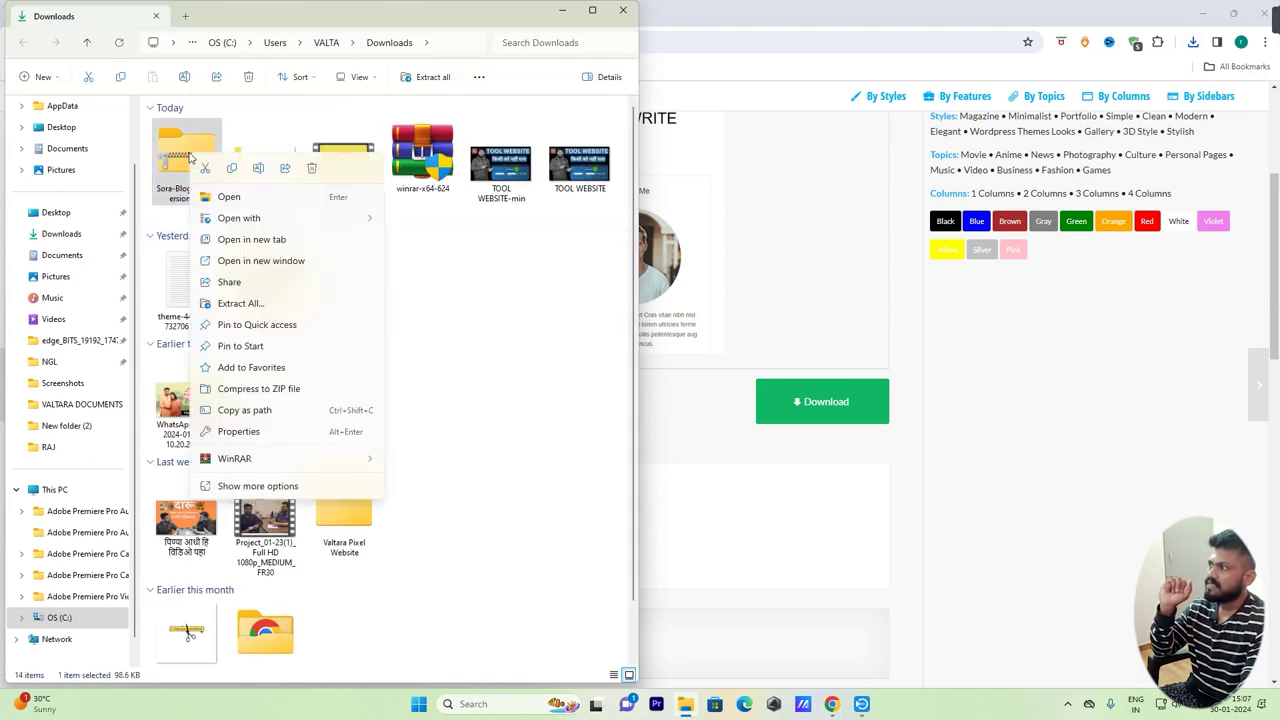
left_click(240, 303)
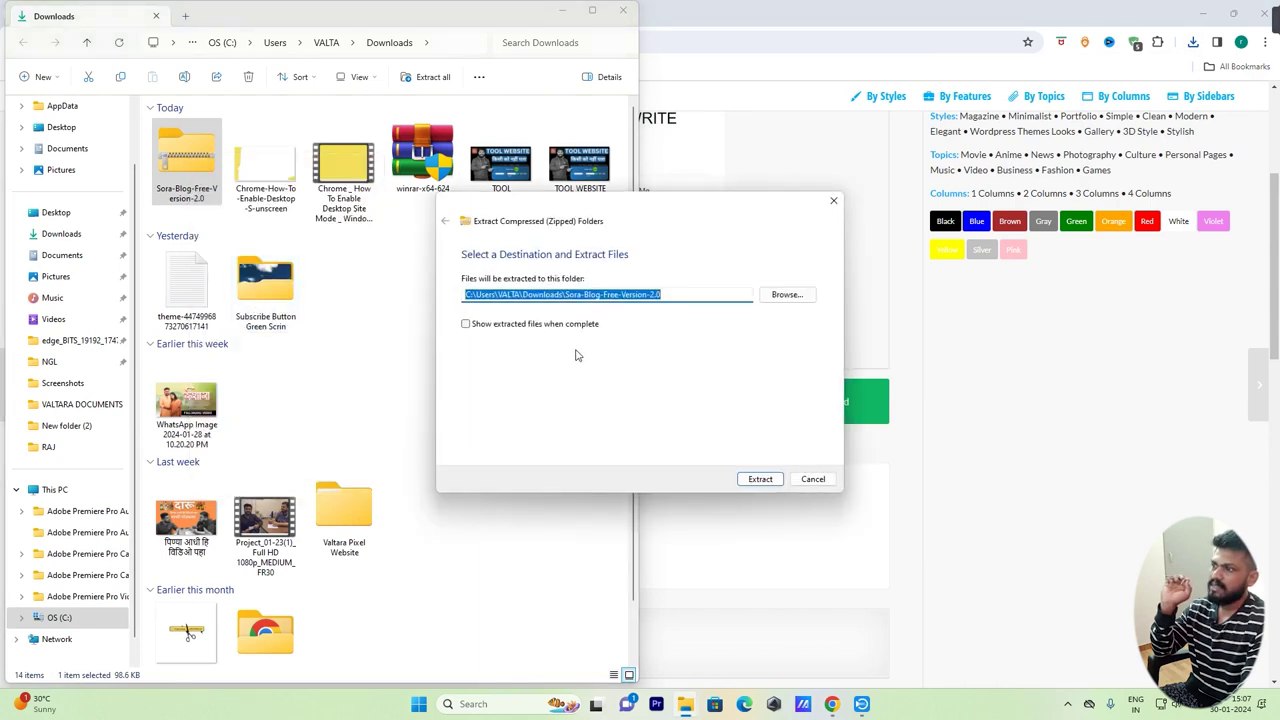
left_click(760, 479)
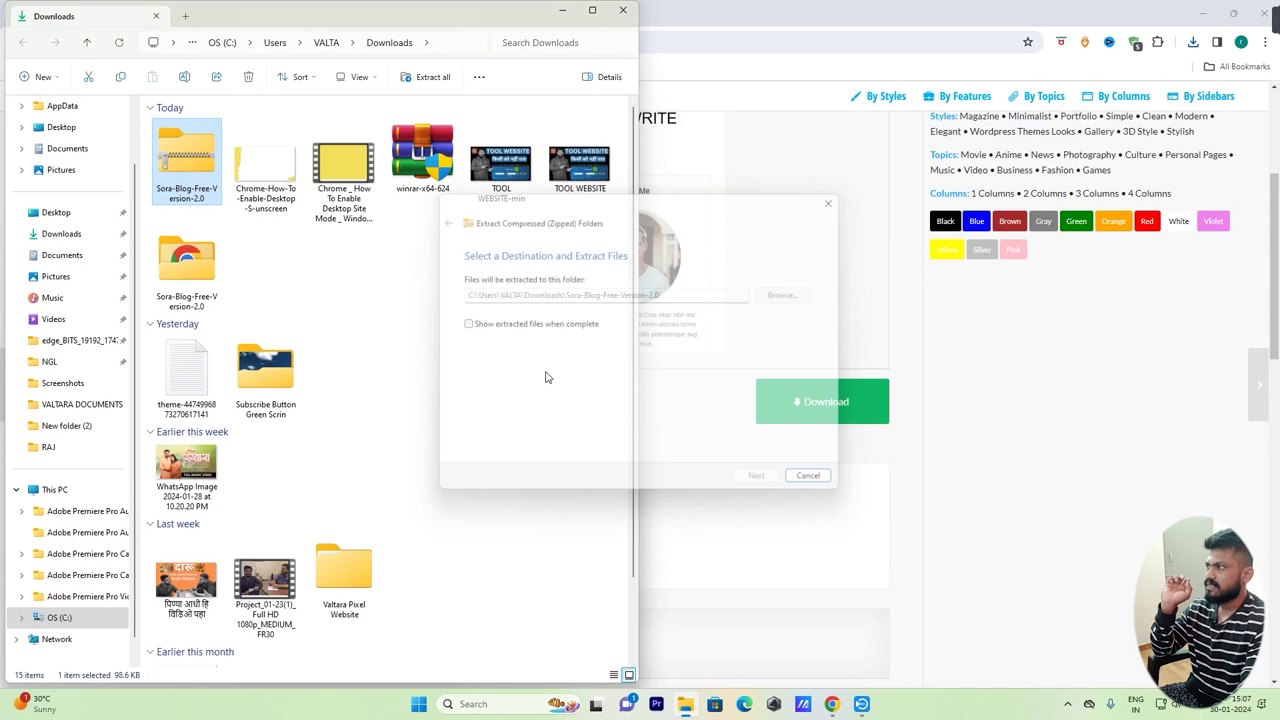
Open the extracted folder and bring up the context menu for the Sora Blog Free Version 2.0 file
left_click(193, 271)
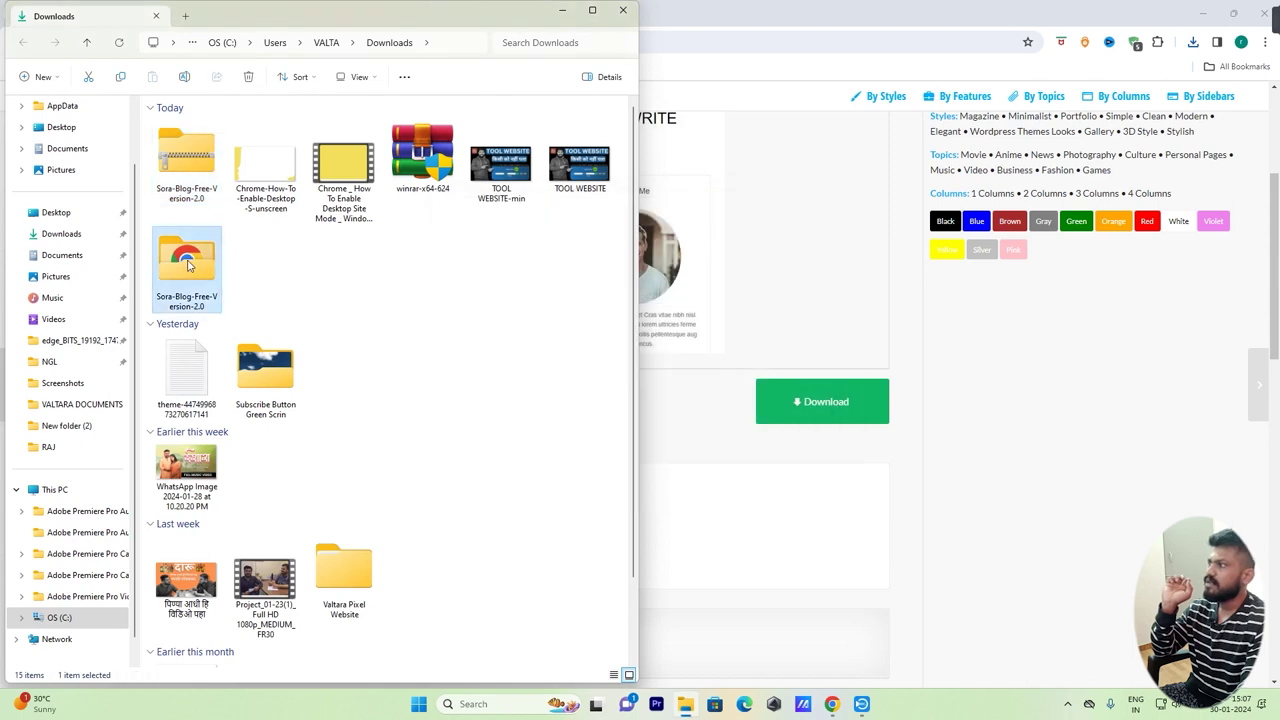
double_click(188, 263)
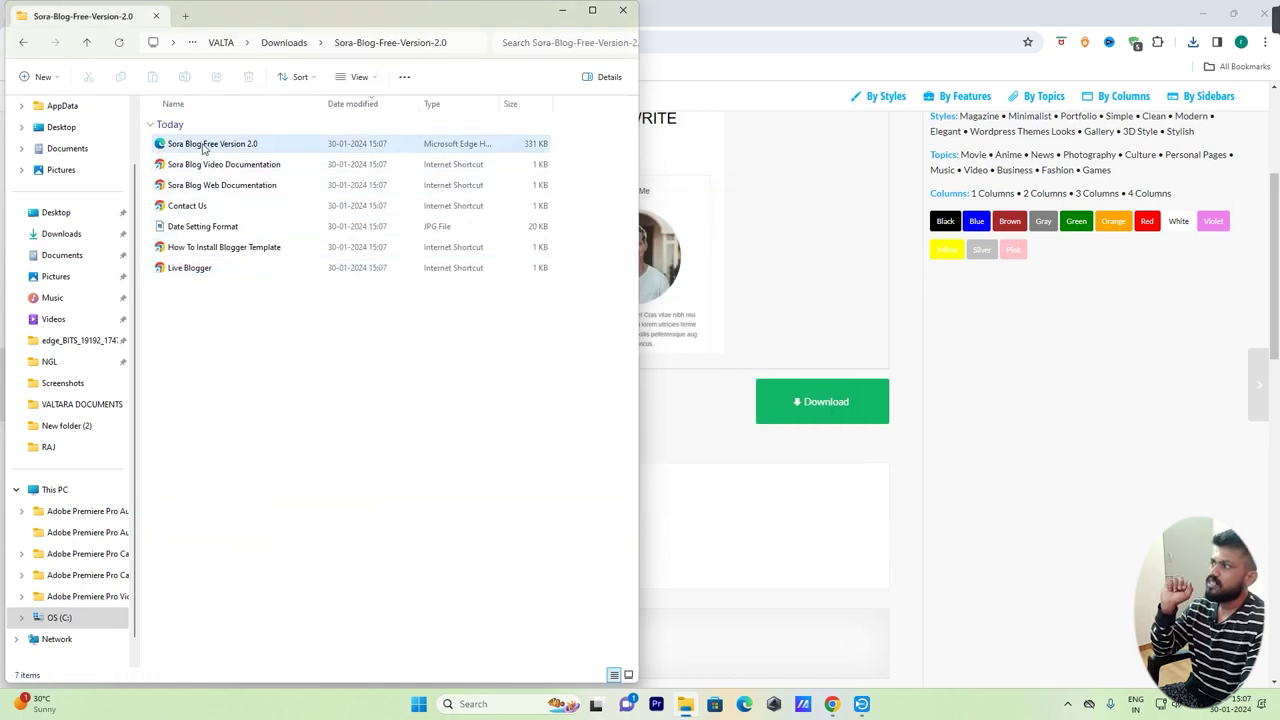
left_click(205, 148)
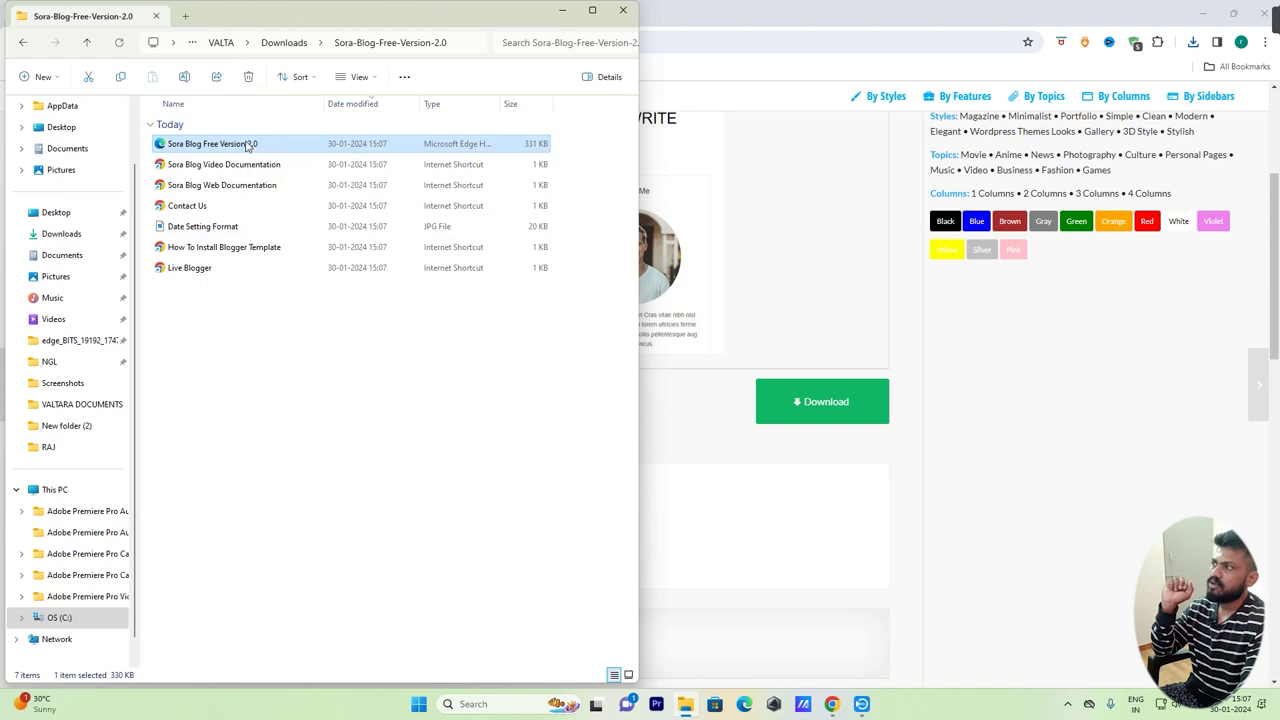
right_click(247, 146)
Open the Sora Blog Free Version 2.0 file in Notepad and copy all its code
mouse_move(310, 208)
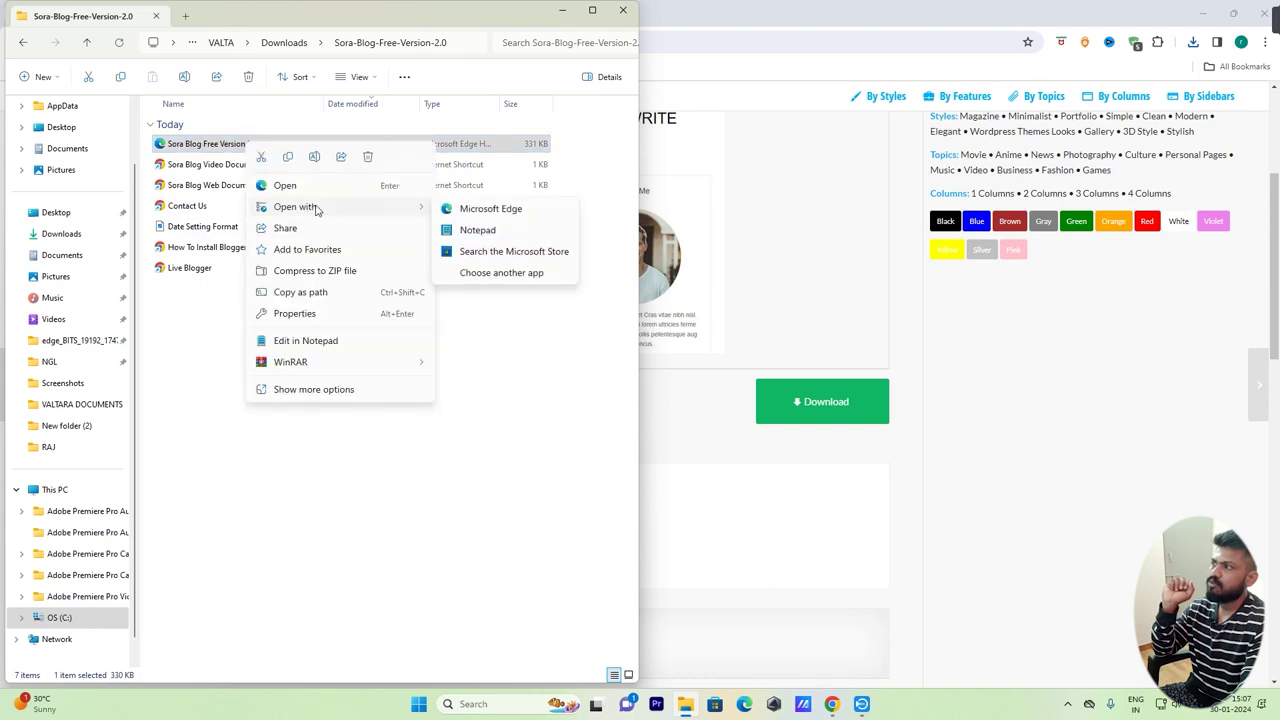
left_click(489, 231)
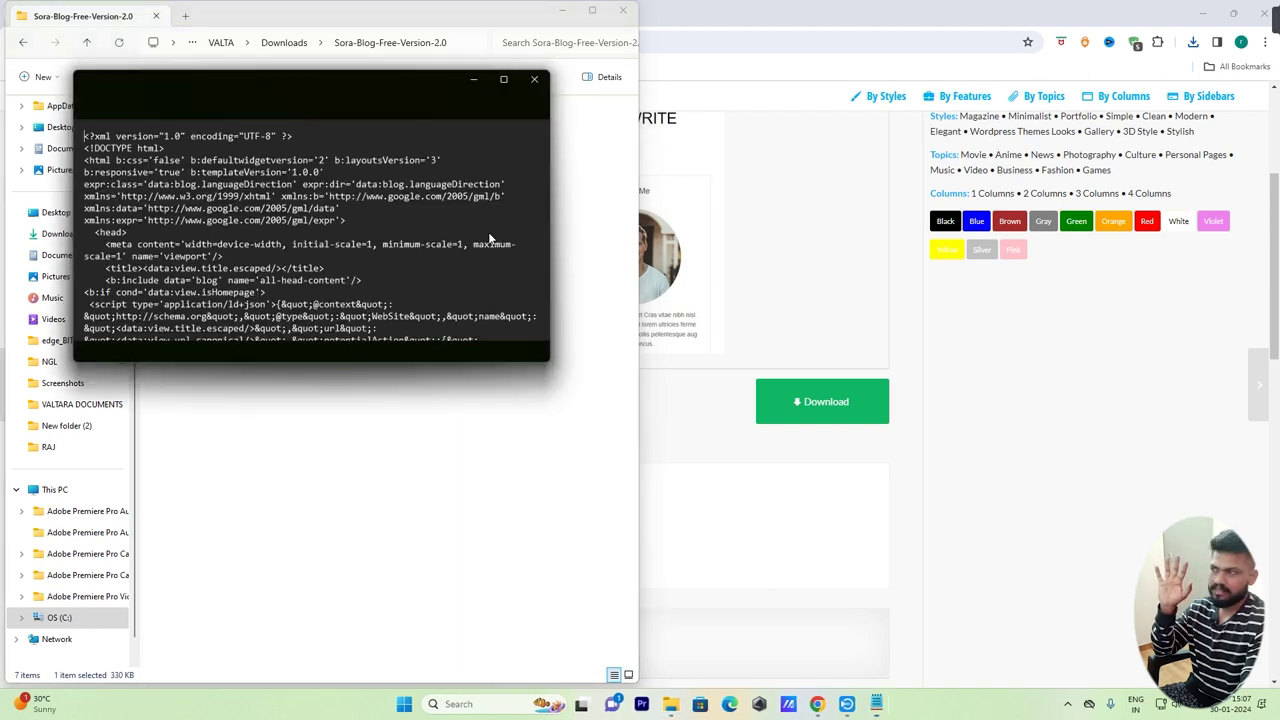
left_click(363, 224)
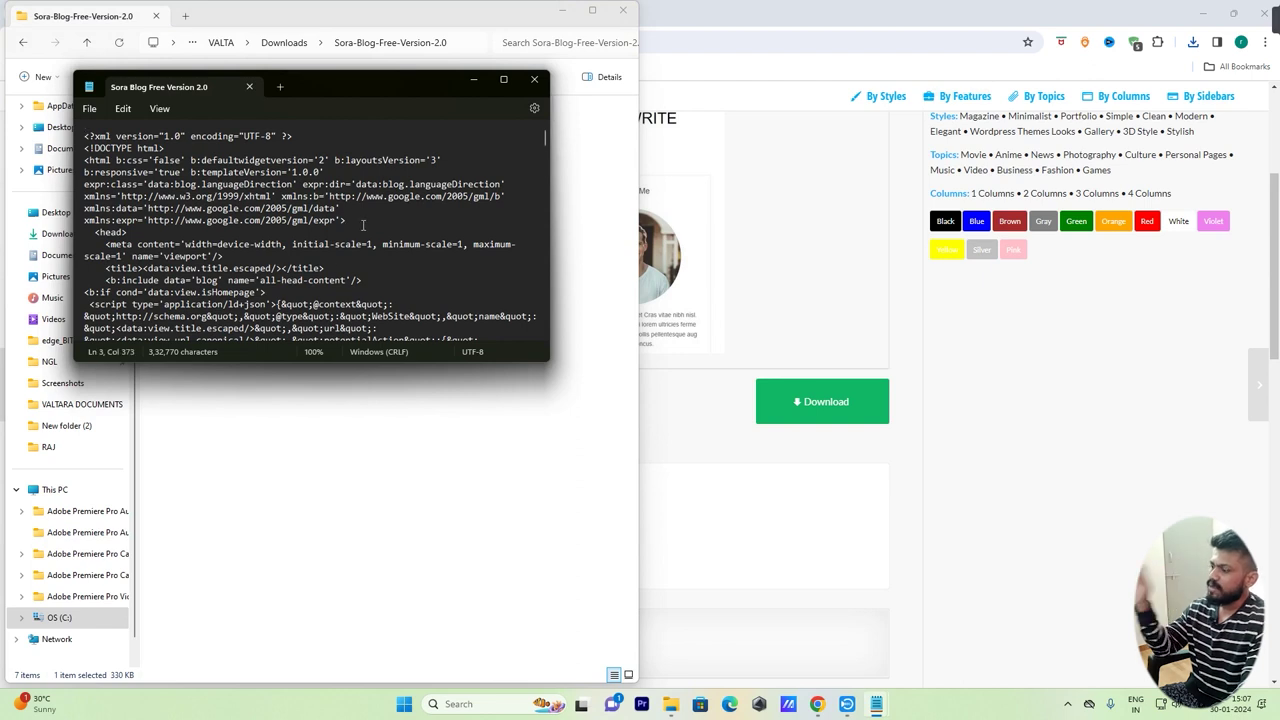
key("ctrl+a")
right_click(238, 195)
left_click(277, 260)
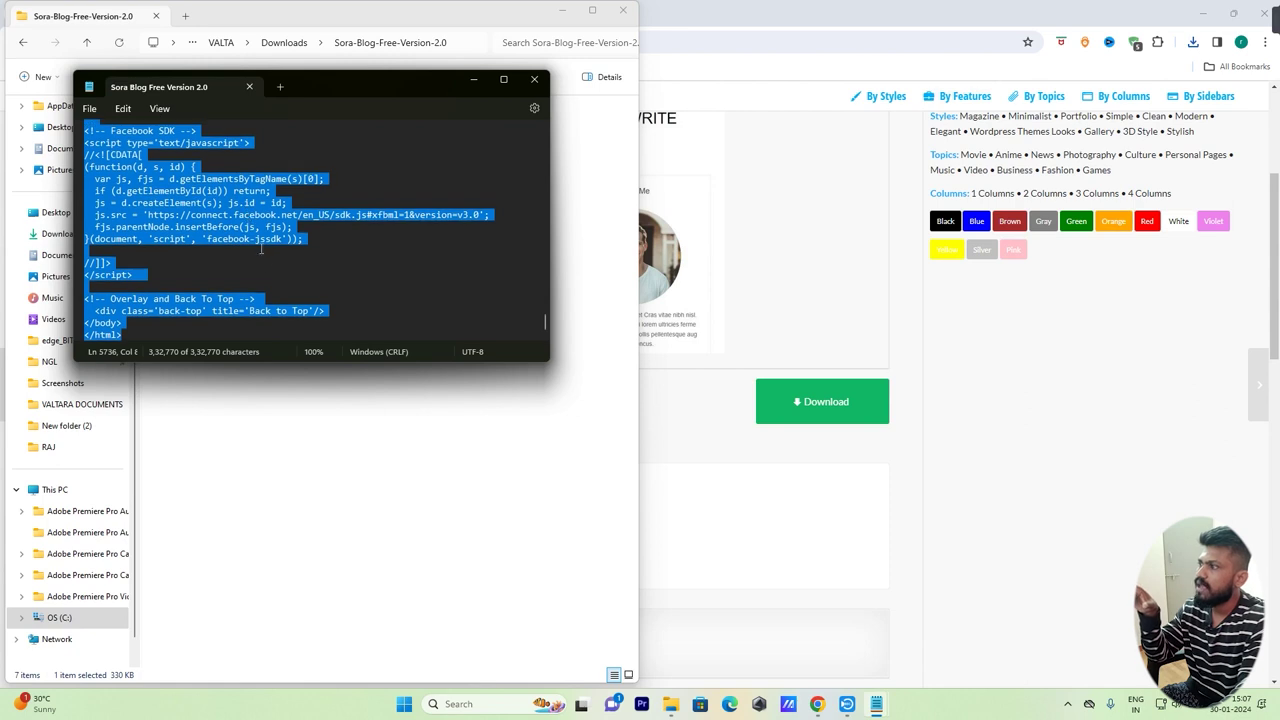
Copy the whole template code once more and close Notepad
scroll(275, 255, "up", 5)
scroll(270, 272, "up", 5)
right_click(222, 148)
left_click(300, 212)
left_click(538, 80)
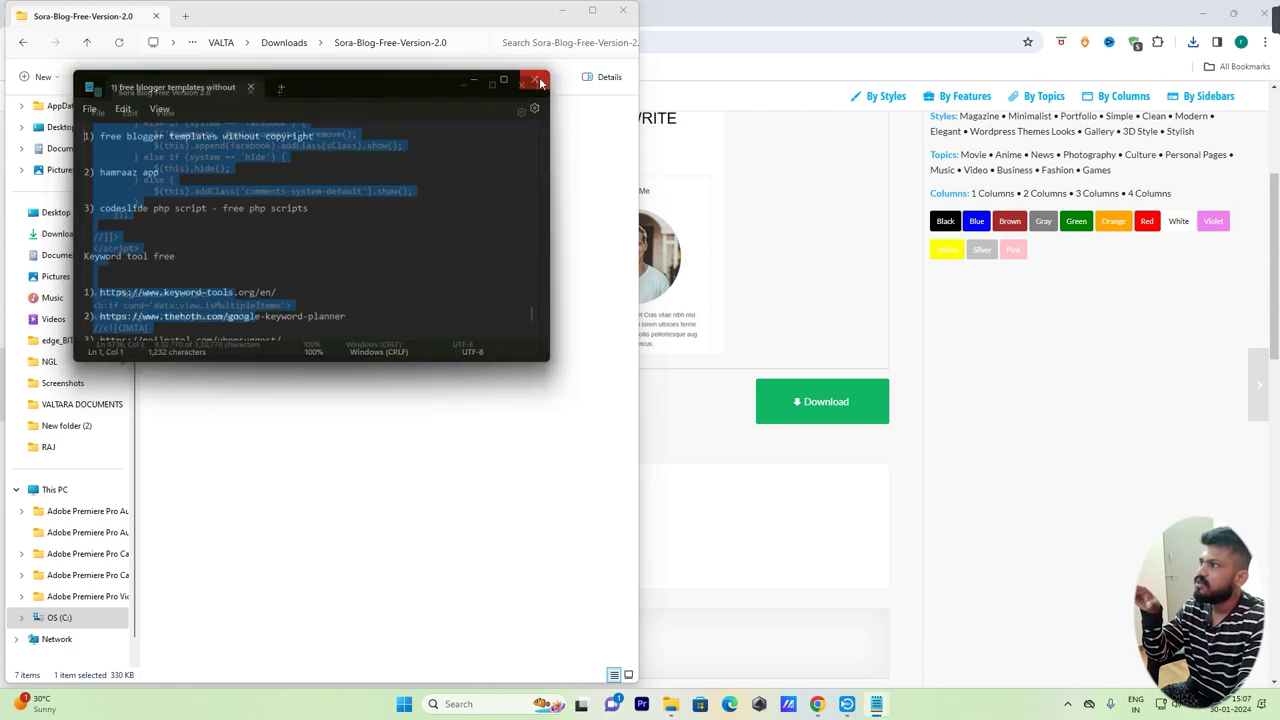
Close the extra Notepad window and template page, returning to the Blogger tab
left_click(530, 79)
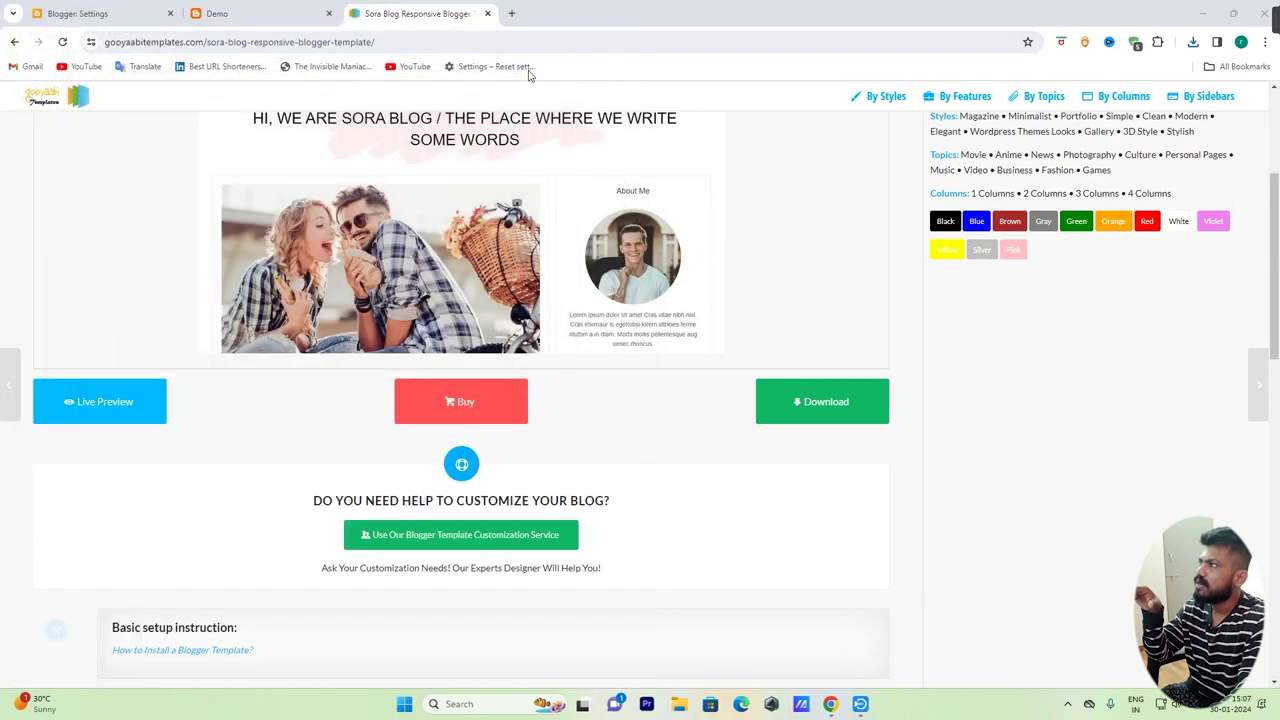
left_click(488, 13)
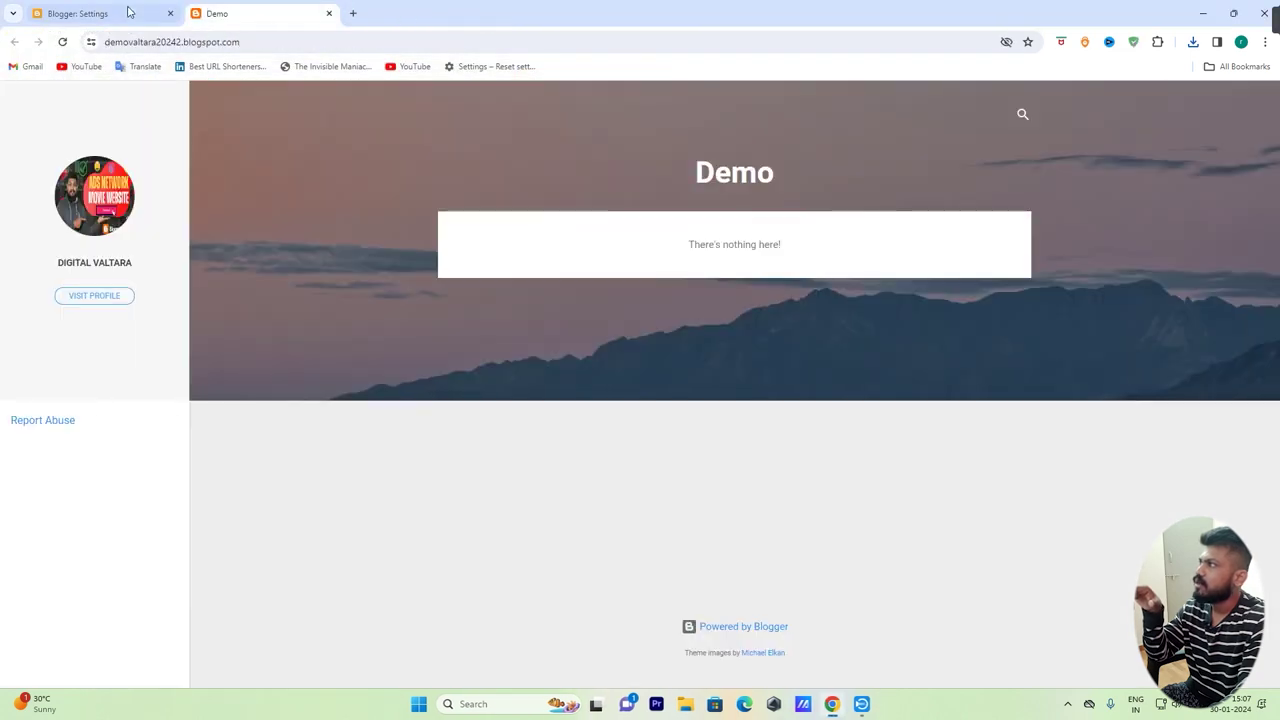
left_click(100, 13)
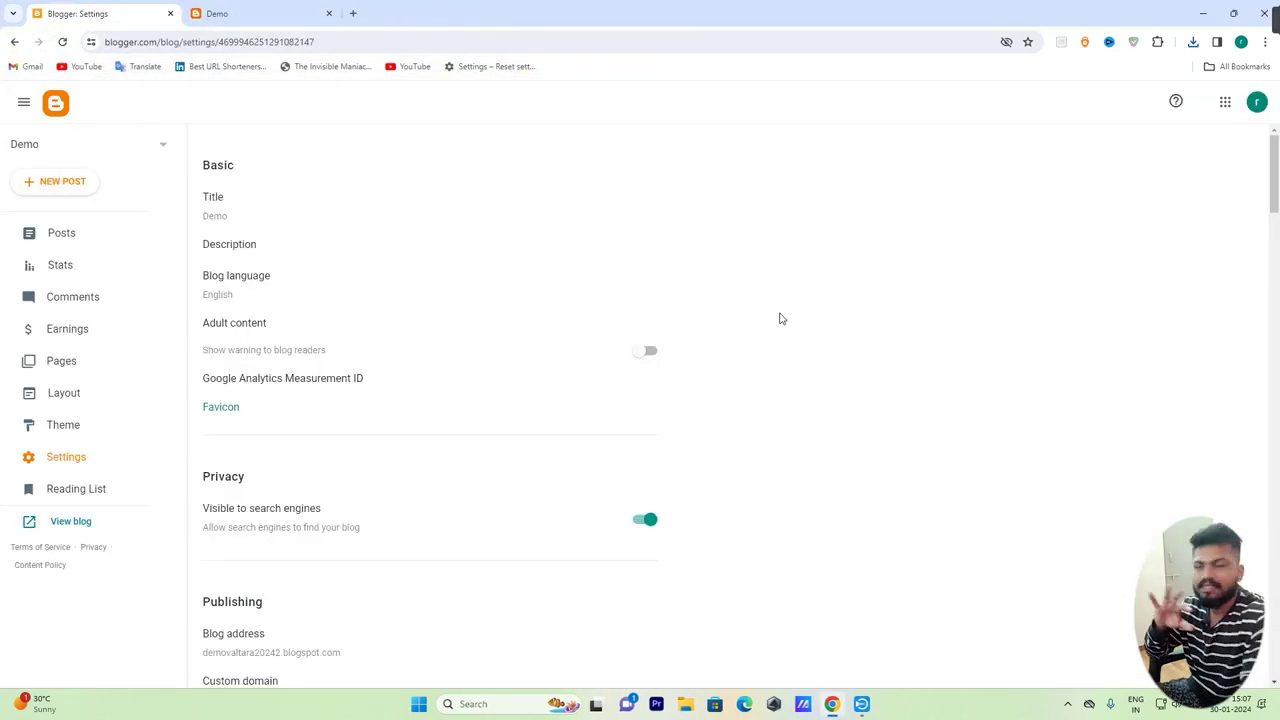
Open Edit HTML for the Demo blog's Contempo Light theme
left_click(68, 426)
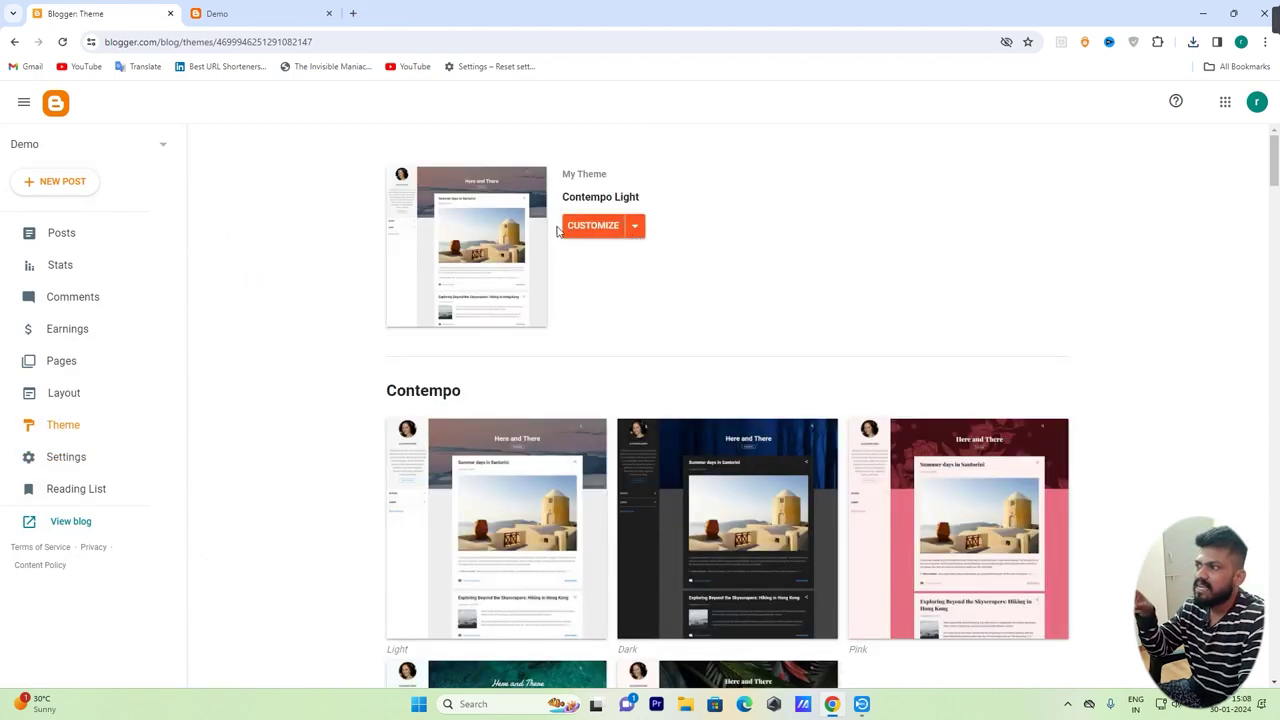
left_click(636, 228)
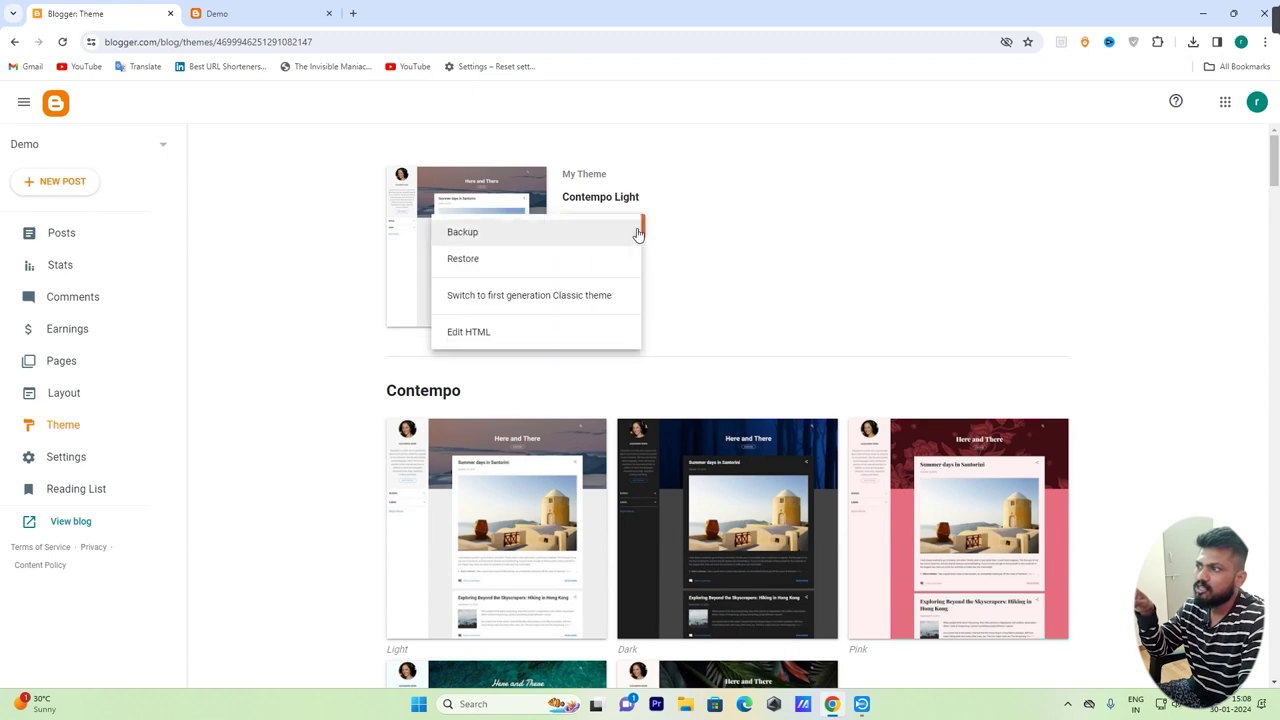
left_click(483, 334)
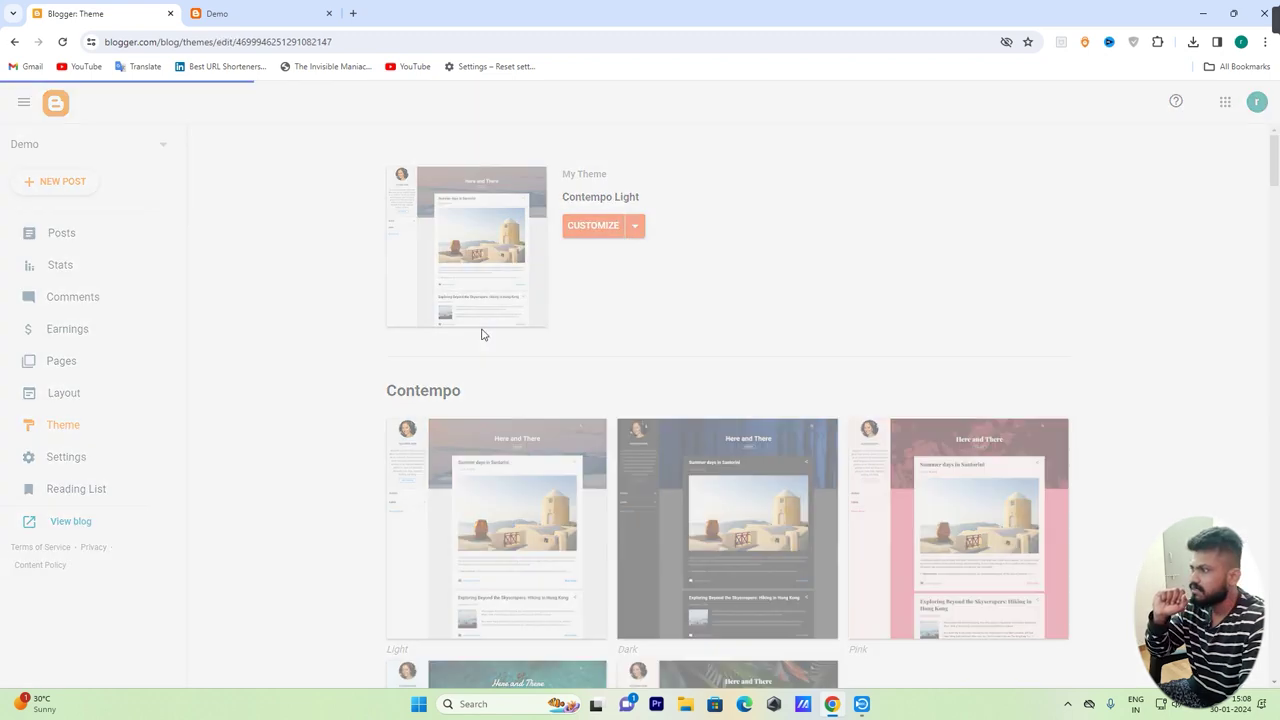
Delete all existing theme code and paste in the Sora Blog template code
scroll(590, 306, "down", 3)
scroll(590, 306, "up", 6)
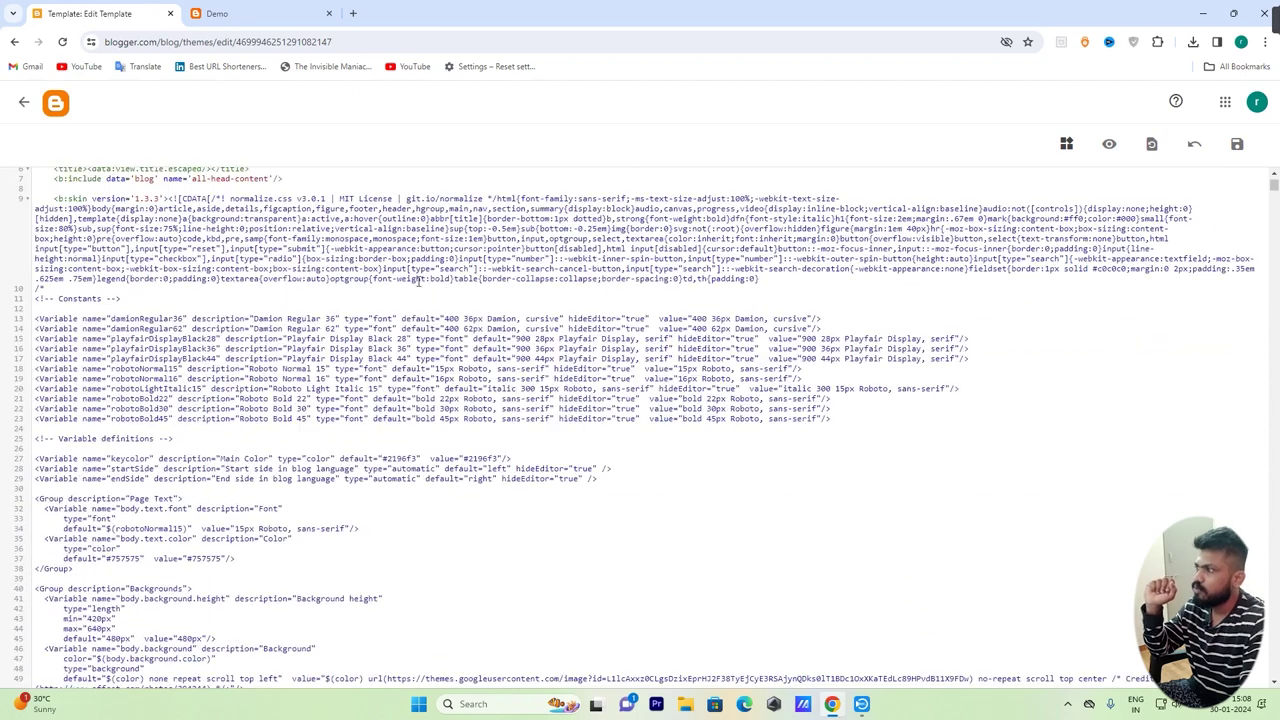
left_click_drag(424, 279, 497, 443)
key("ctrl+a")
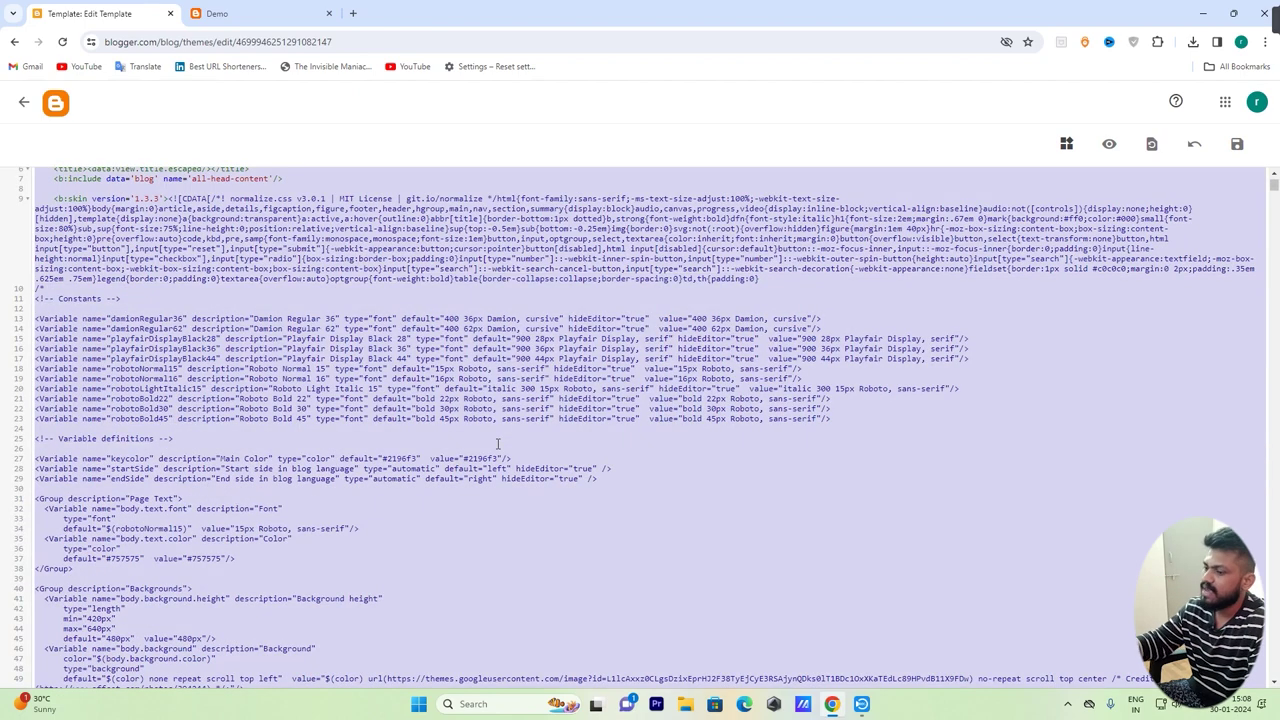
key("BackSpace")
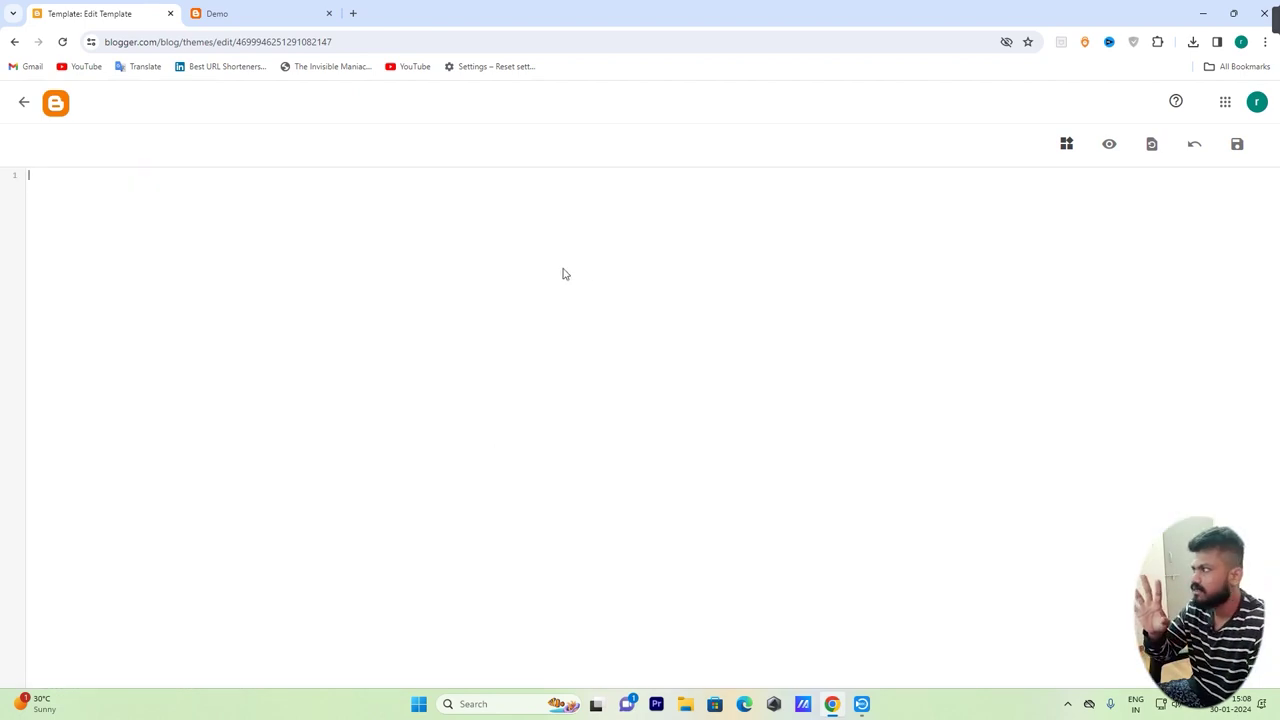
right_click(568, 248)
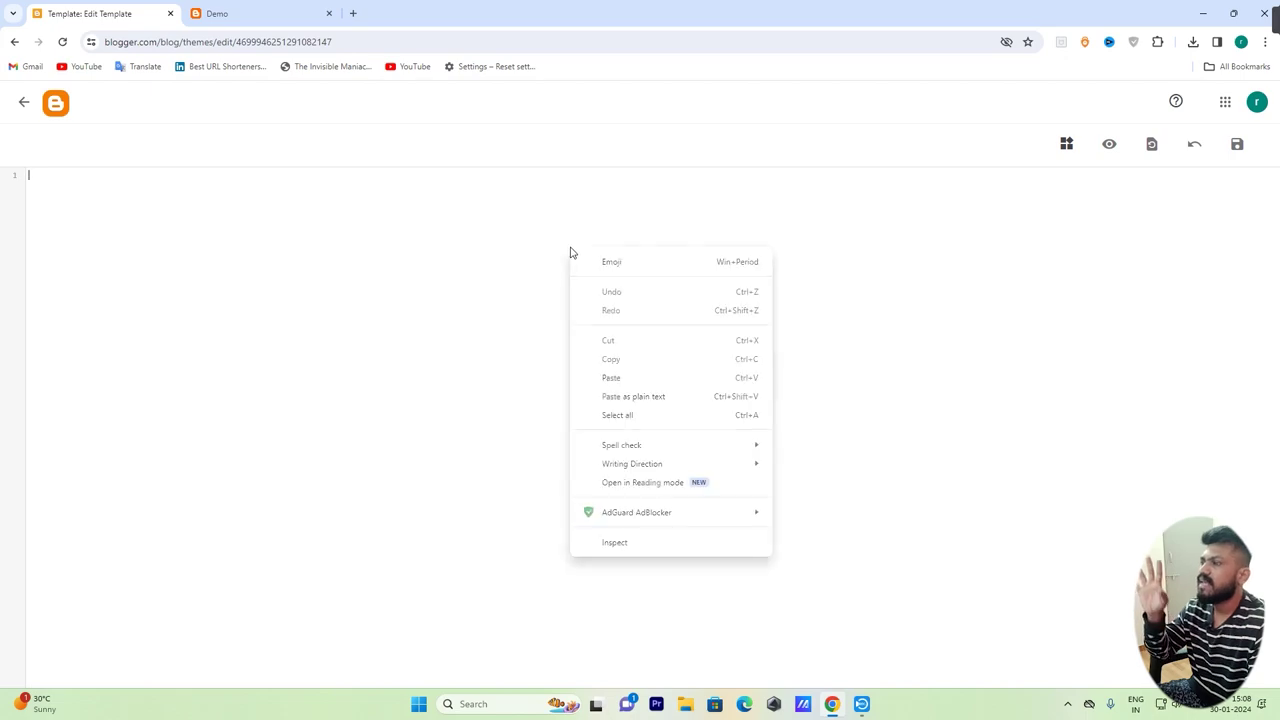
left_click(614, 377)
Save the new theme code and return to the Theme page
scroll(768, 522, "up", 15)
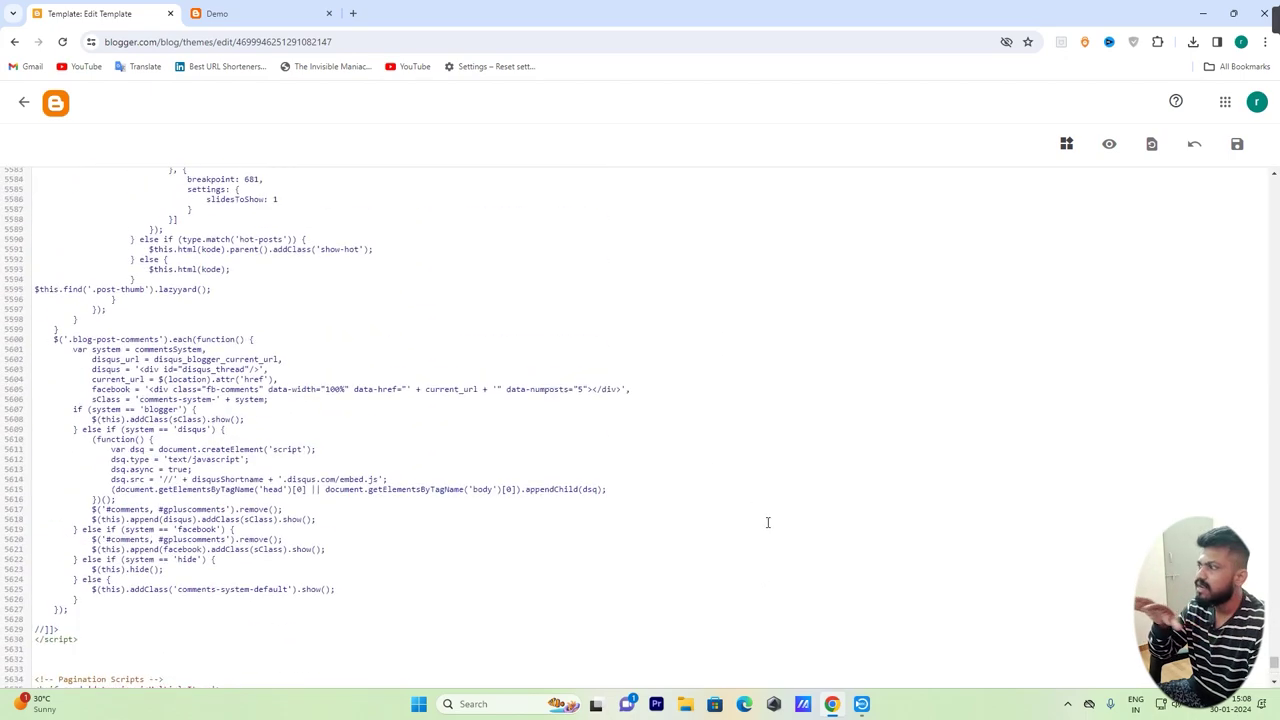
scroll(768, 522, "up", 5)
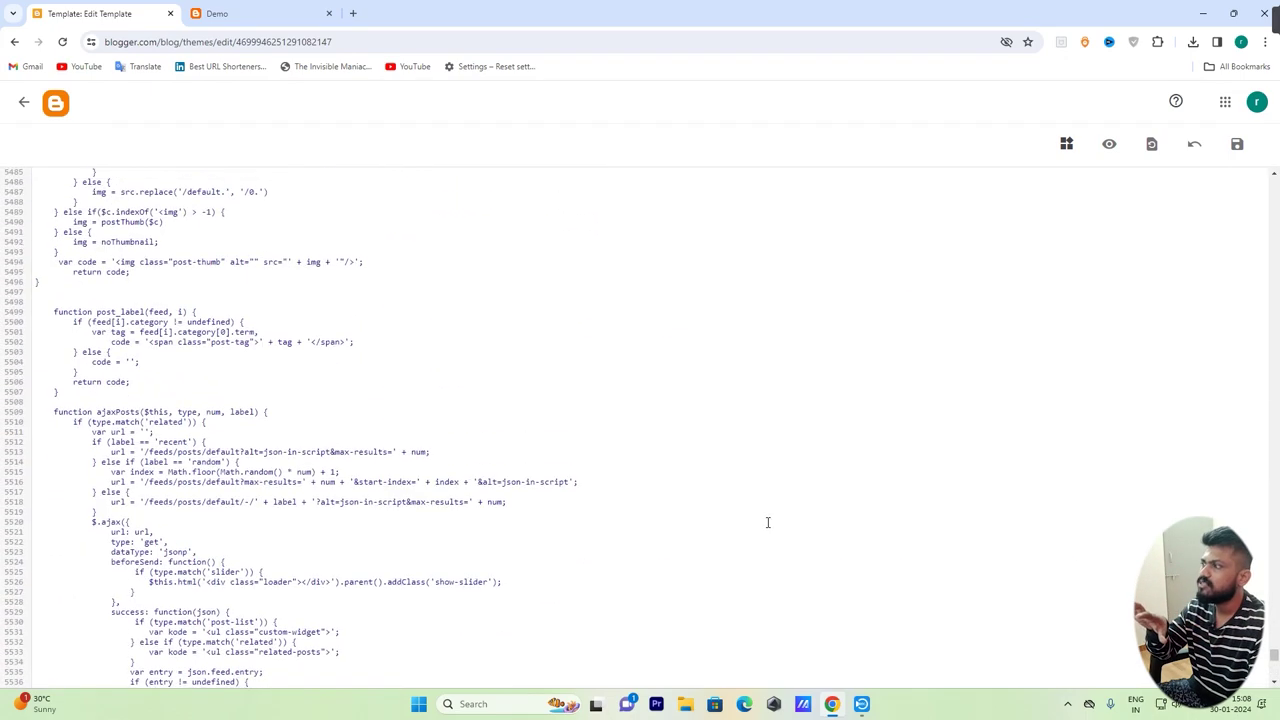
left_click(1237, 146)
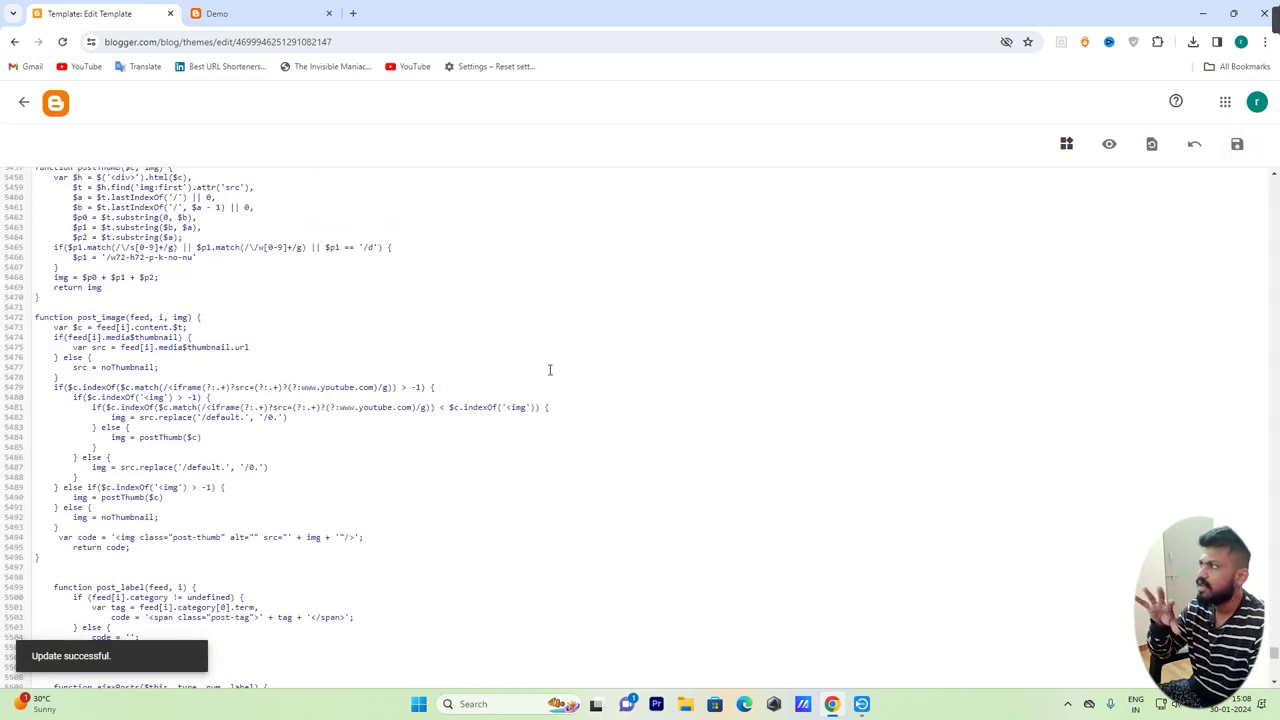
left_click(24, 102)
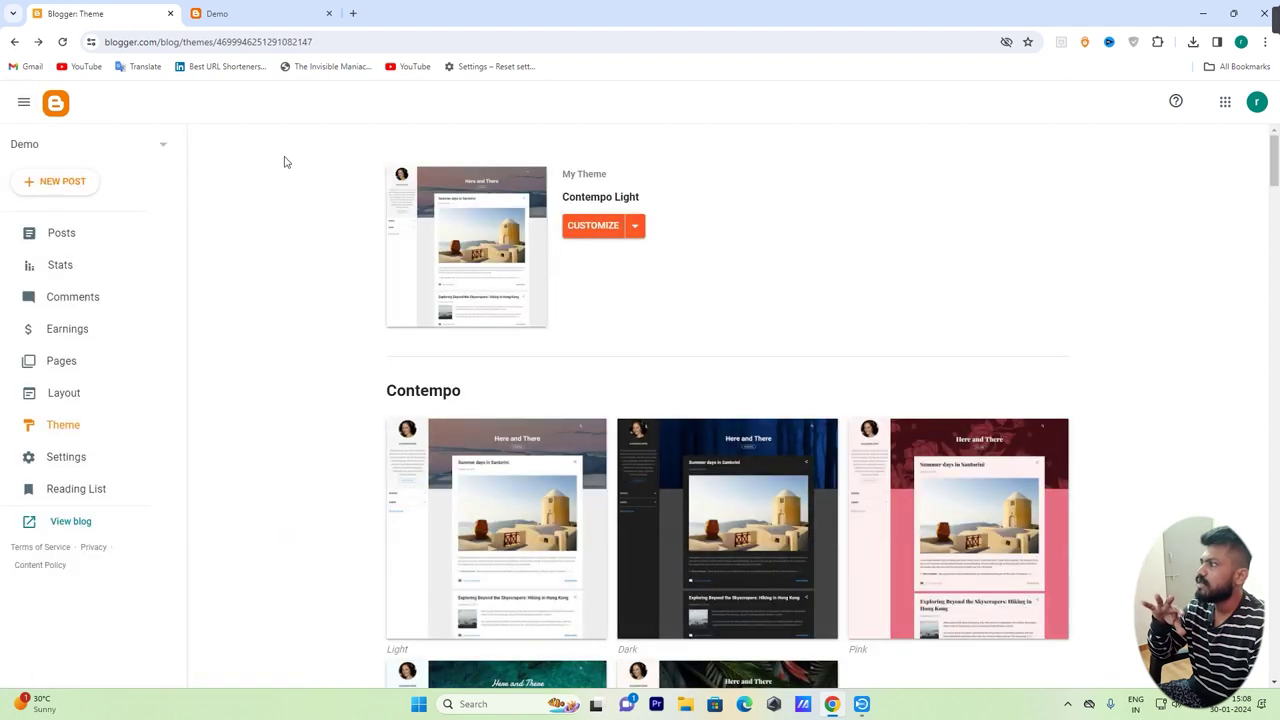
left_click(243, 16)
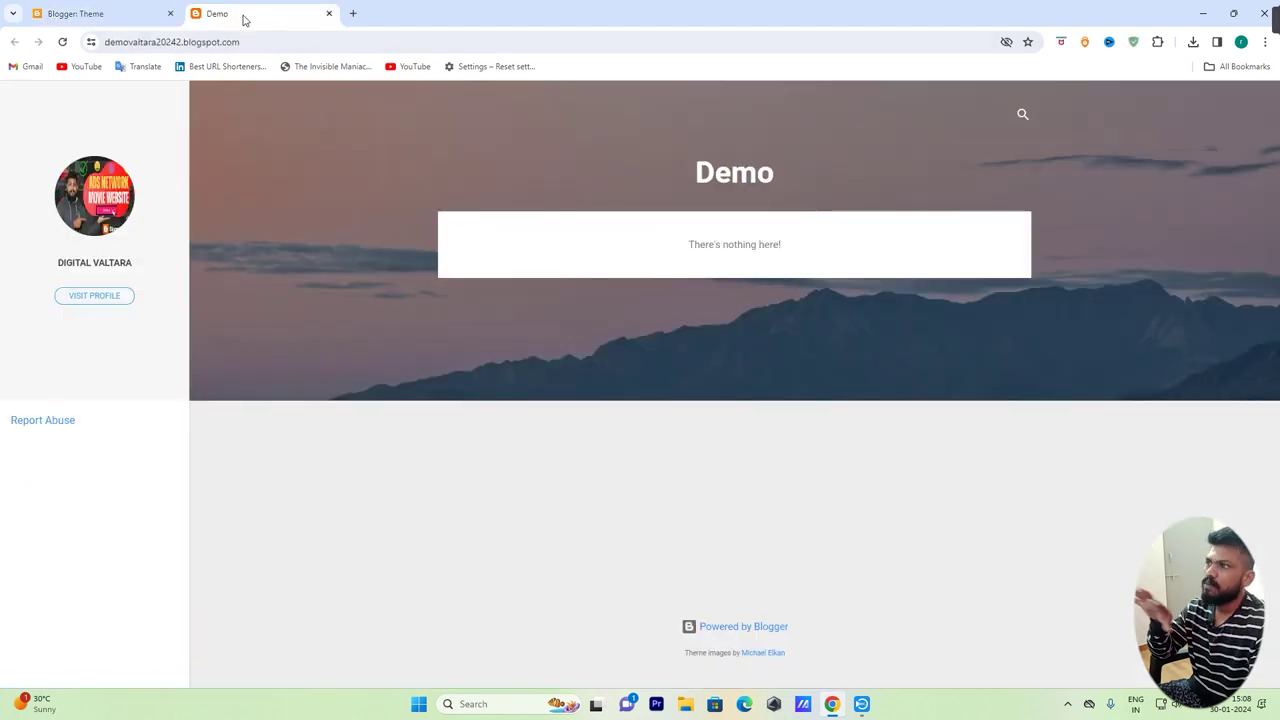
left_click(62, 42)
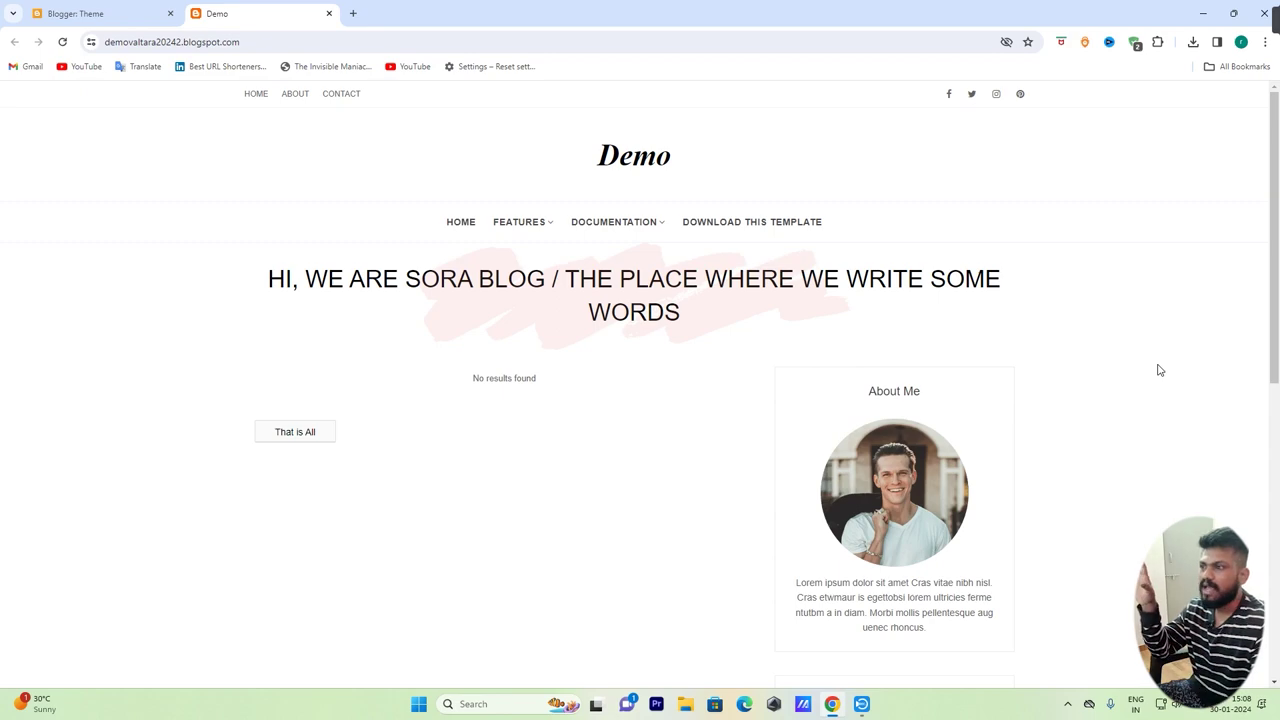
scroll(1160, 371, "down", 6)
scroll(1003, 511, "up", 6)
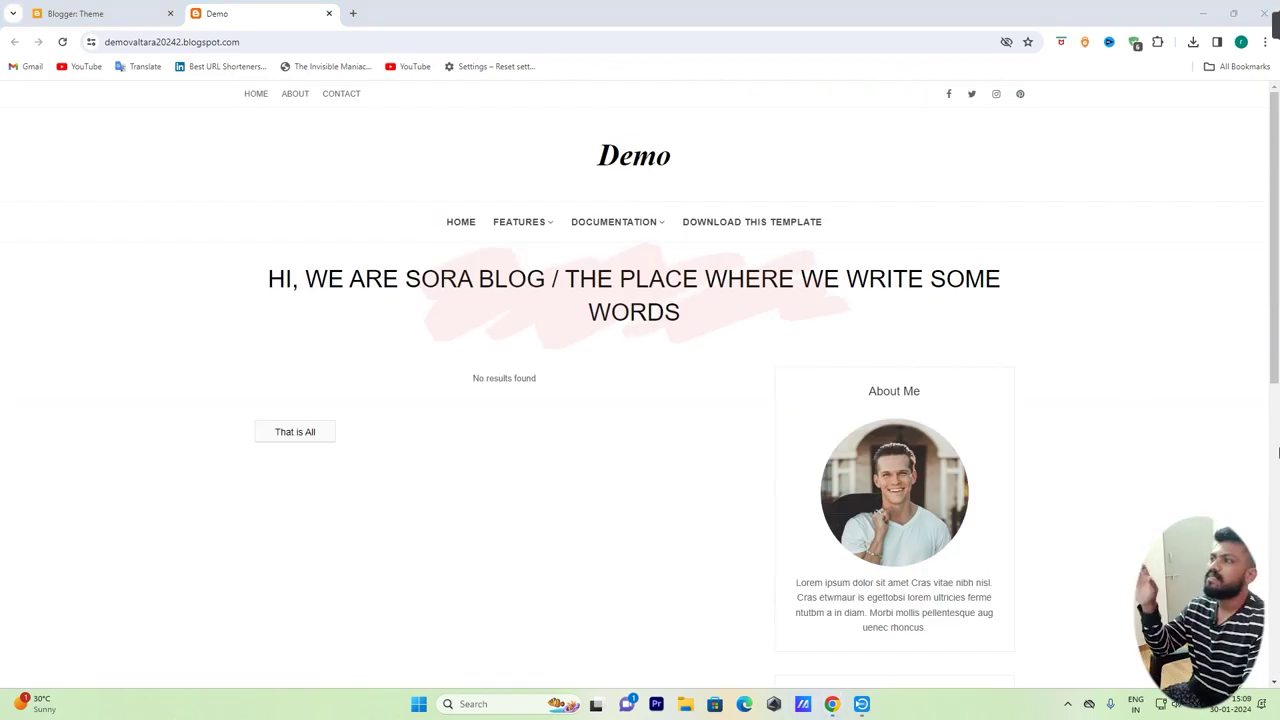
scroll(1137, 326, "down", 6)
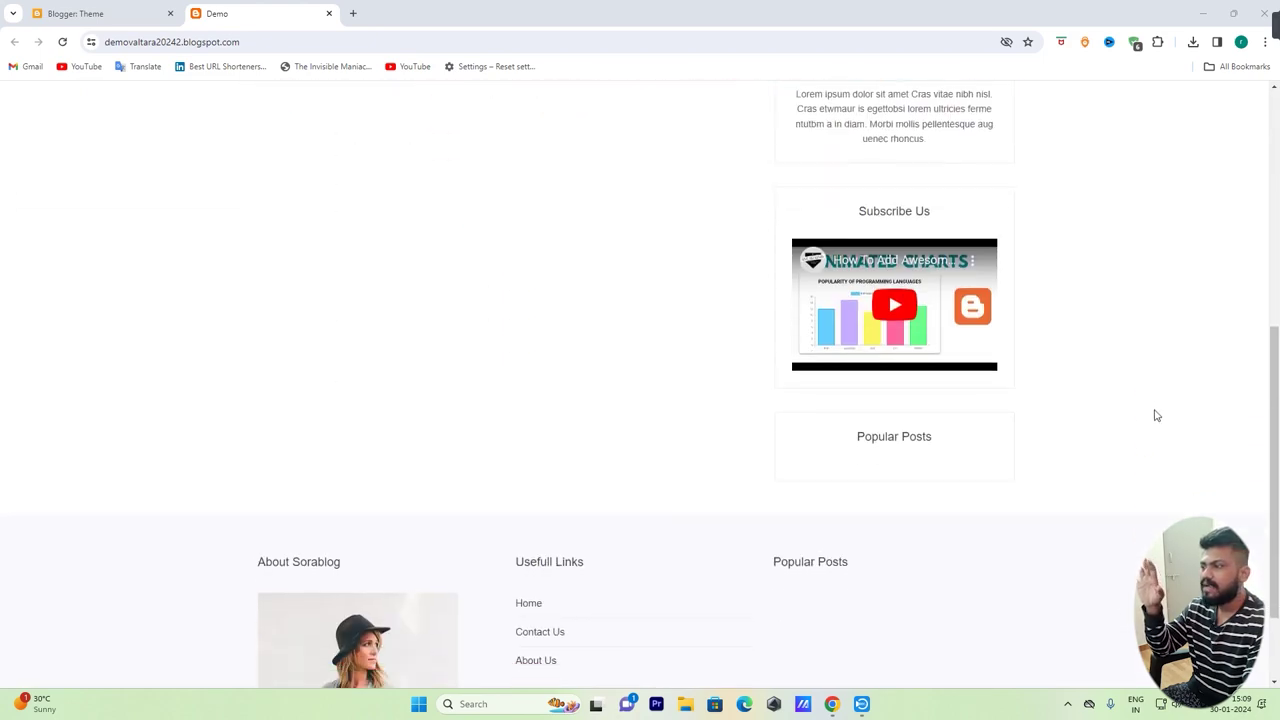
scroll(1133, 498, "up", 6)
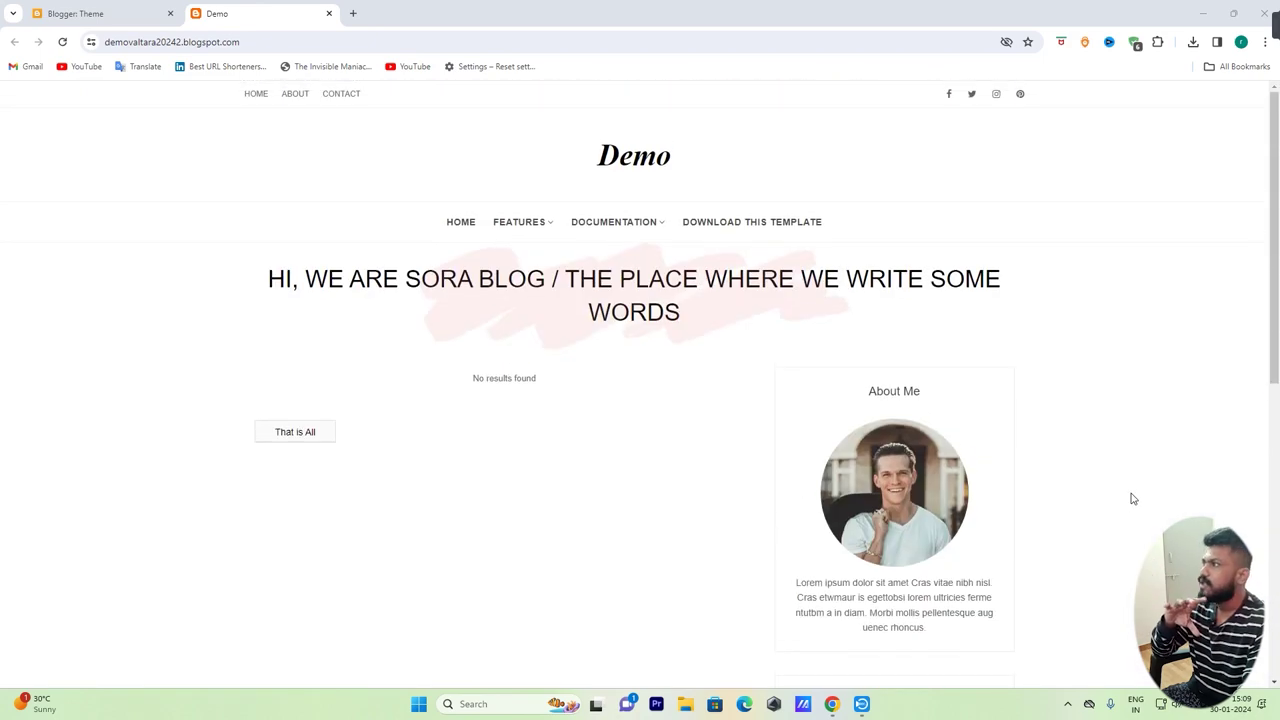
left_click(128, 14)
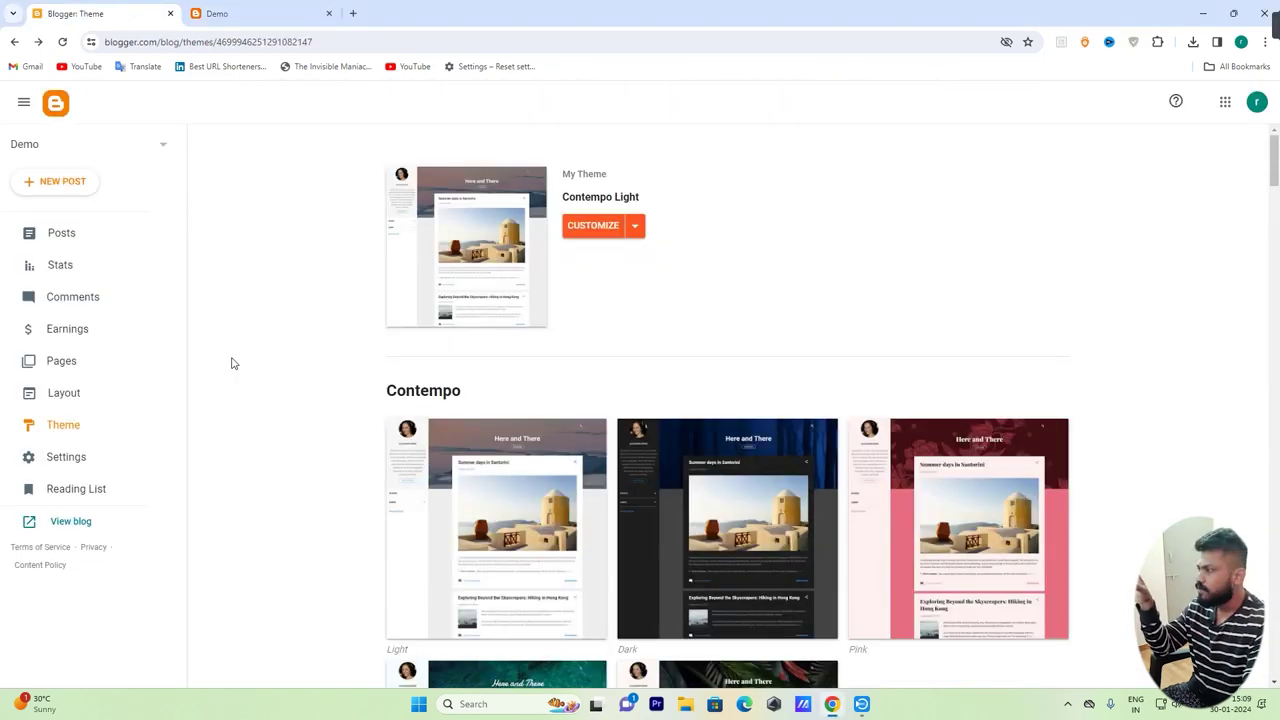
Check the 'Demo' title on the live blog, then open the Header gadget's settings in Layout
left_click(66, 393)
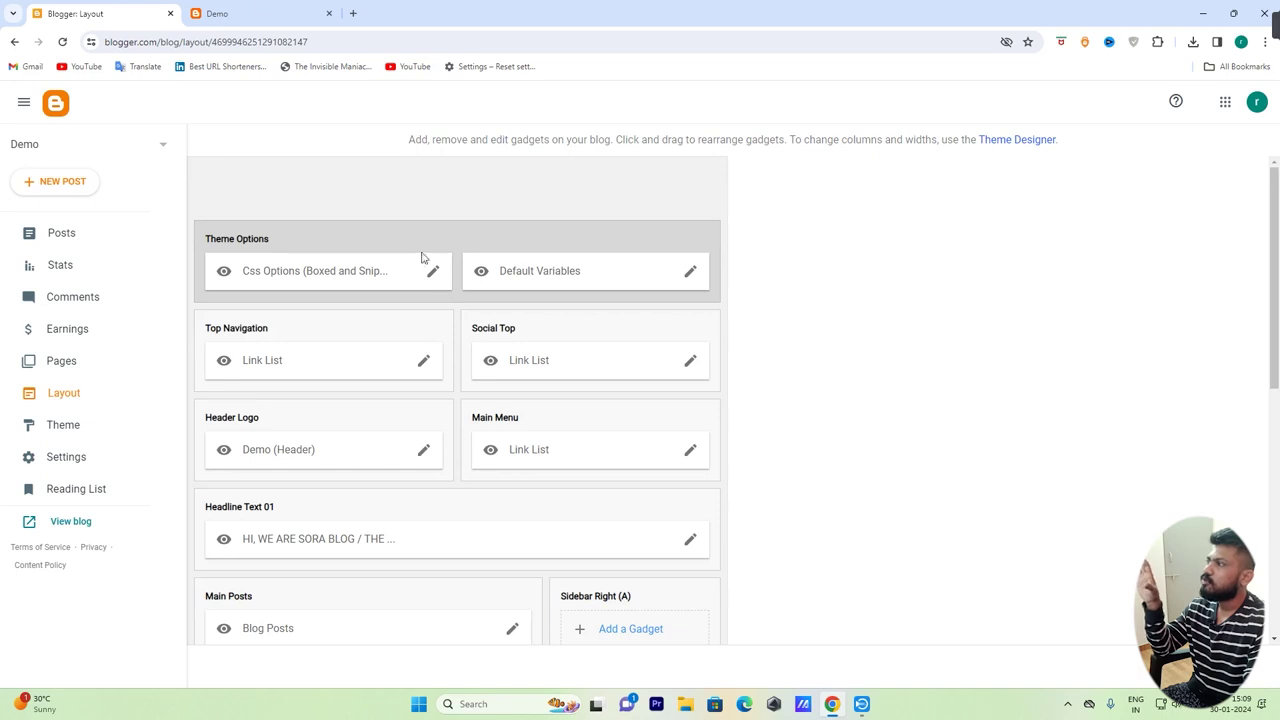
left_click(222, 14)
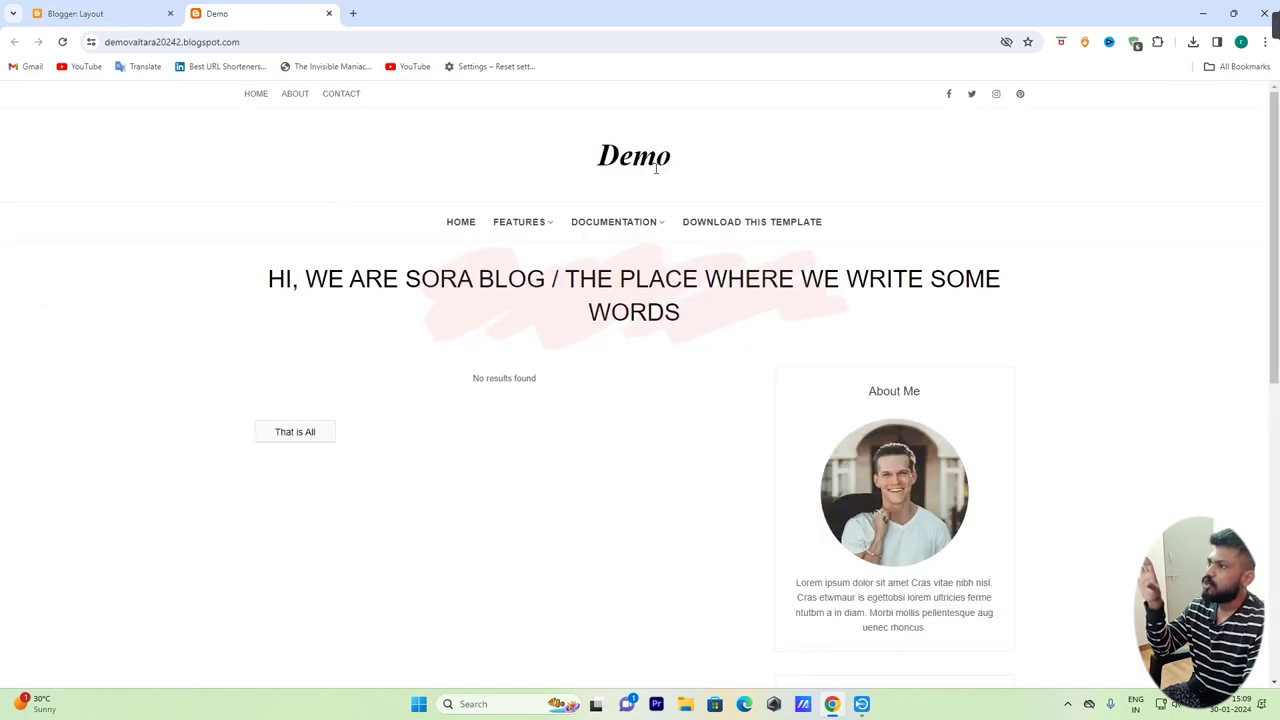
left_click_drag(600, 155, 709, 160)
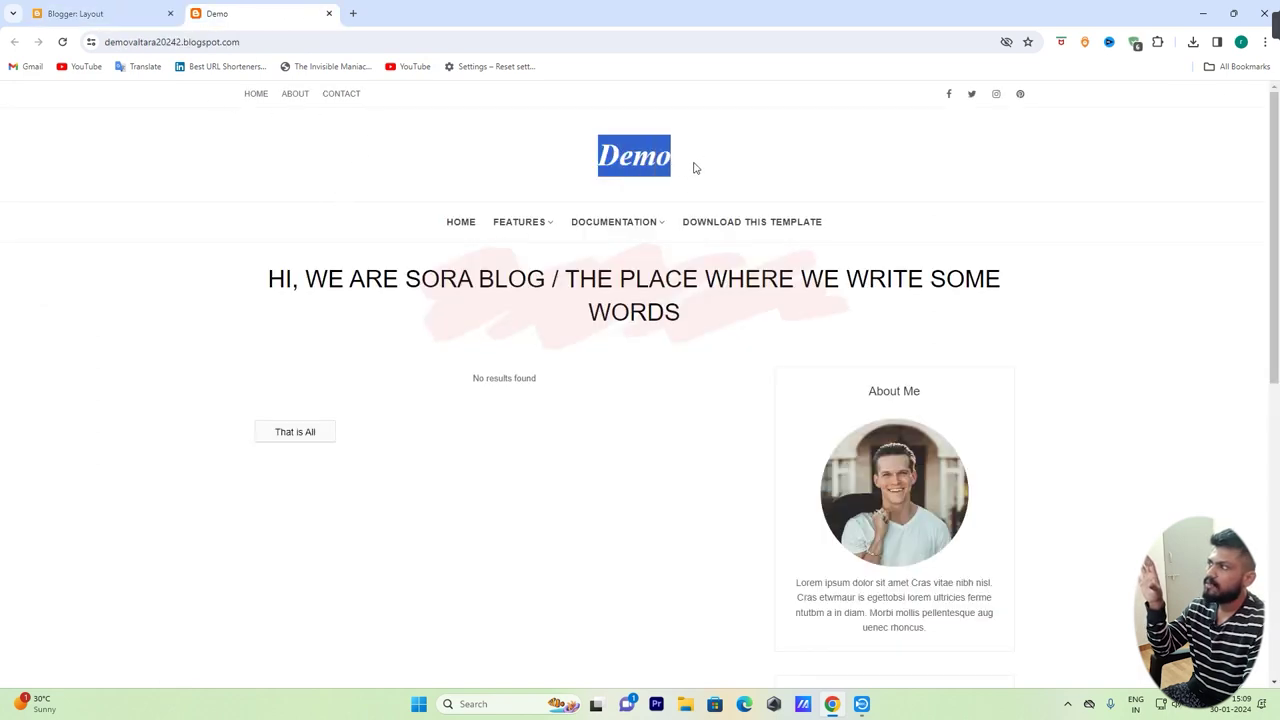
left_click(115, 11)
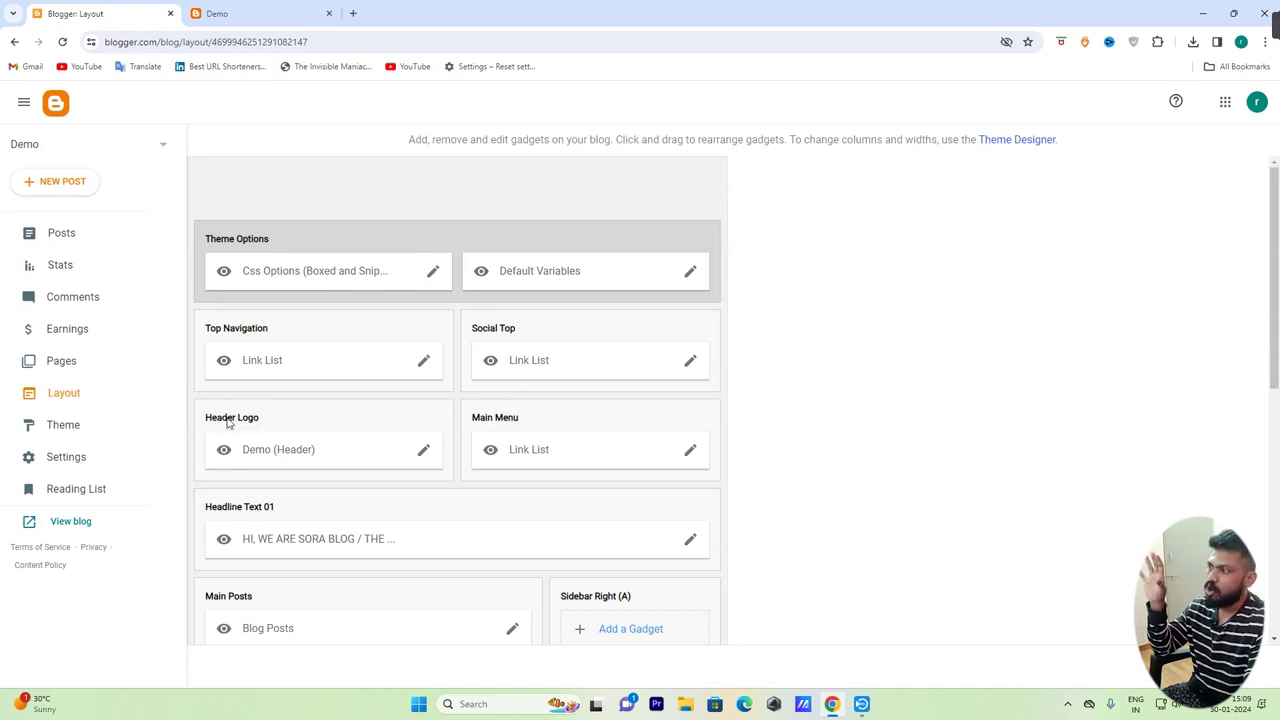
left_click(423, 452)
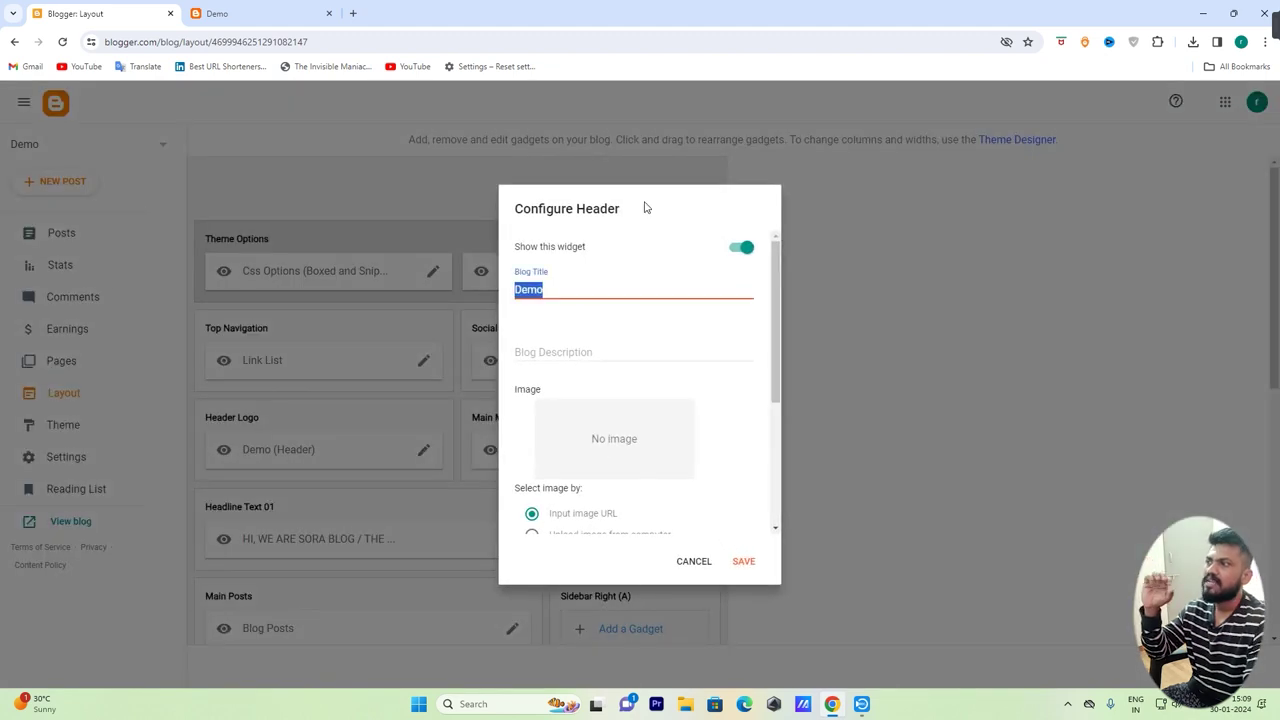
Replace the Blog Title 'Demo' with 'DEMO VALTARA'
left_click(550, 288)
left_click_drag(550, 288, 507, 294)
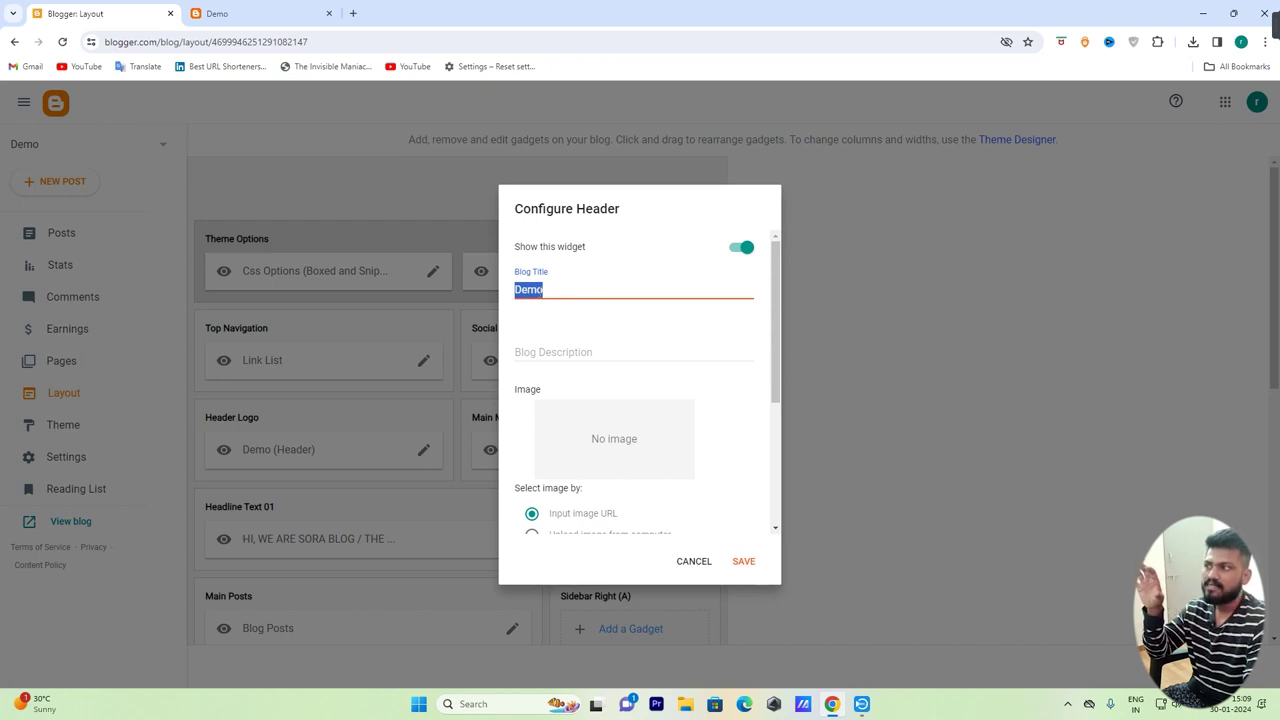
left_click(553, 292)
left_click_drag(554, 292, 506, 290)
type("DEMO VALTARA")
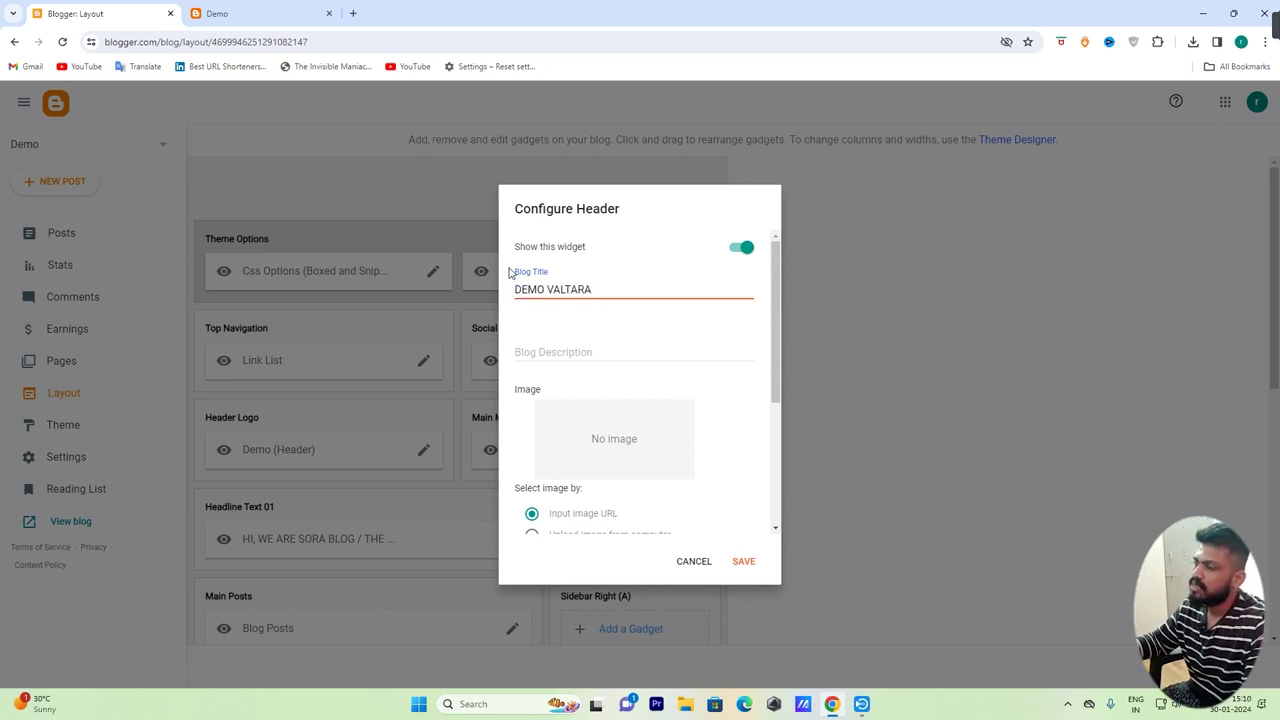
key("ctrl+a")
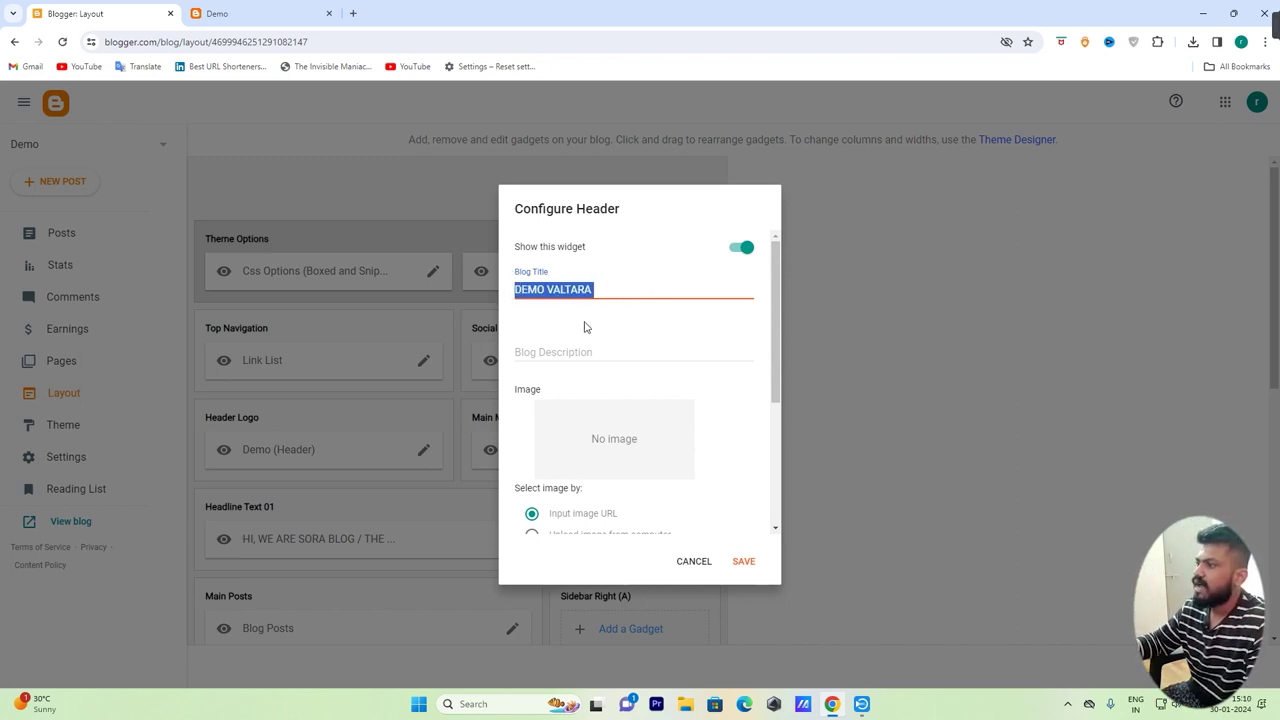
scroll(580, 335, "down", 2)
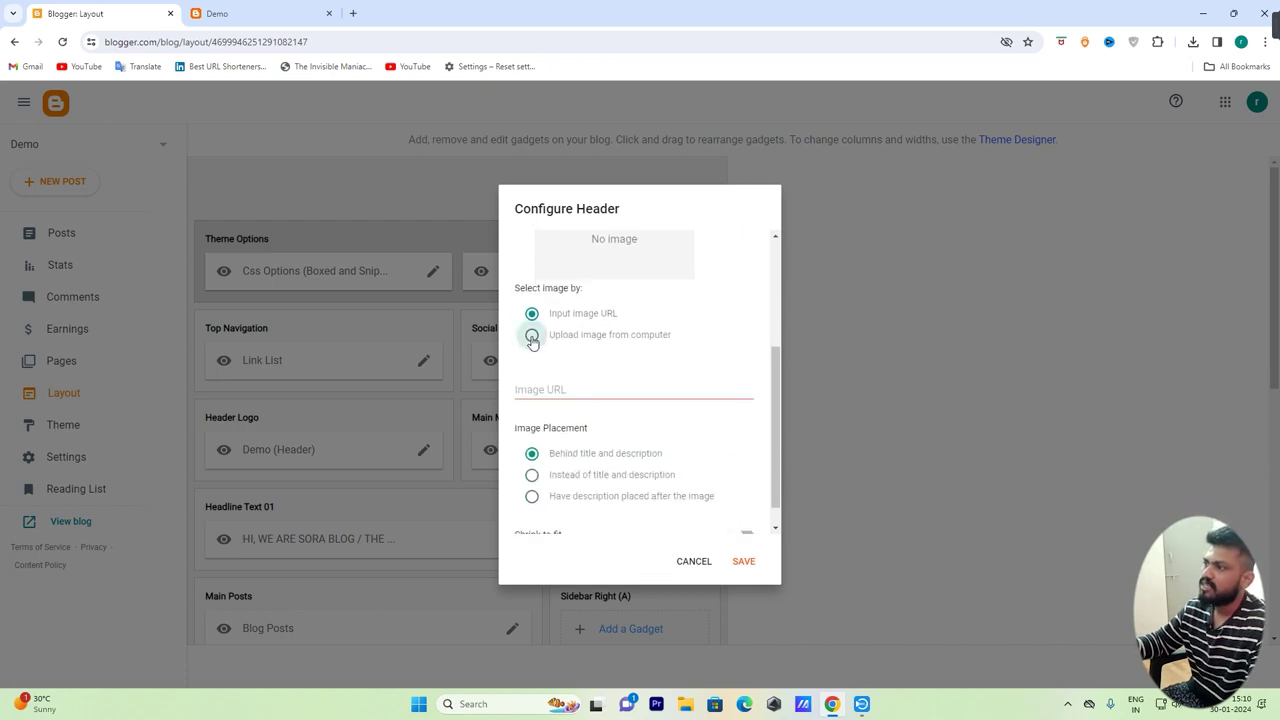
Choose a header image uploaded from the computer, save the header, and view the live blog
left_click(532, 336)
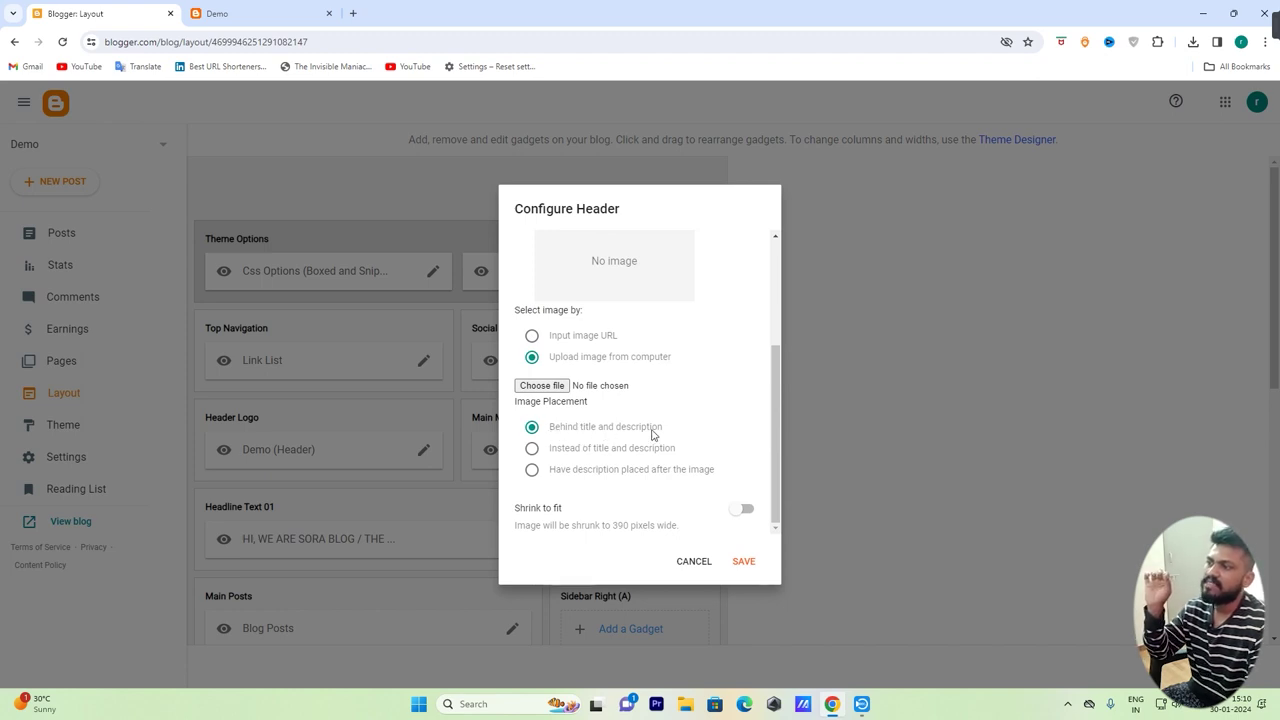
left_click_drag(548, 430, 684, 431)
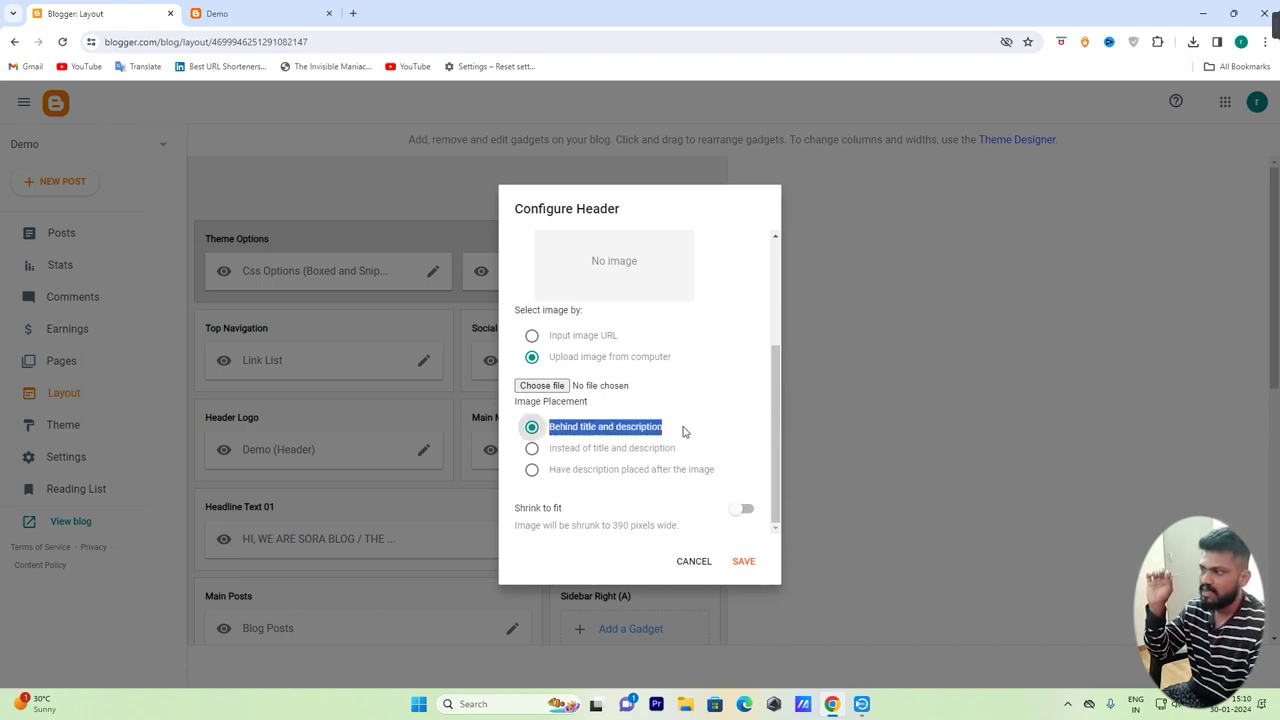
left_click(684, 431)
left_click(745, 563)
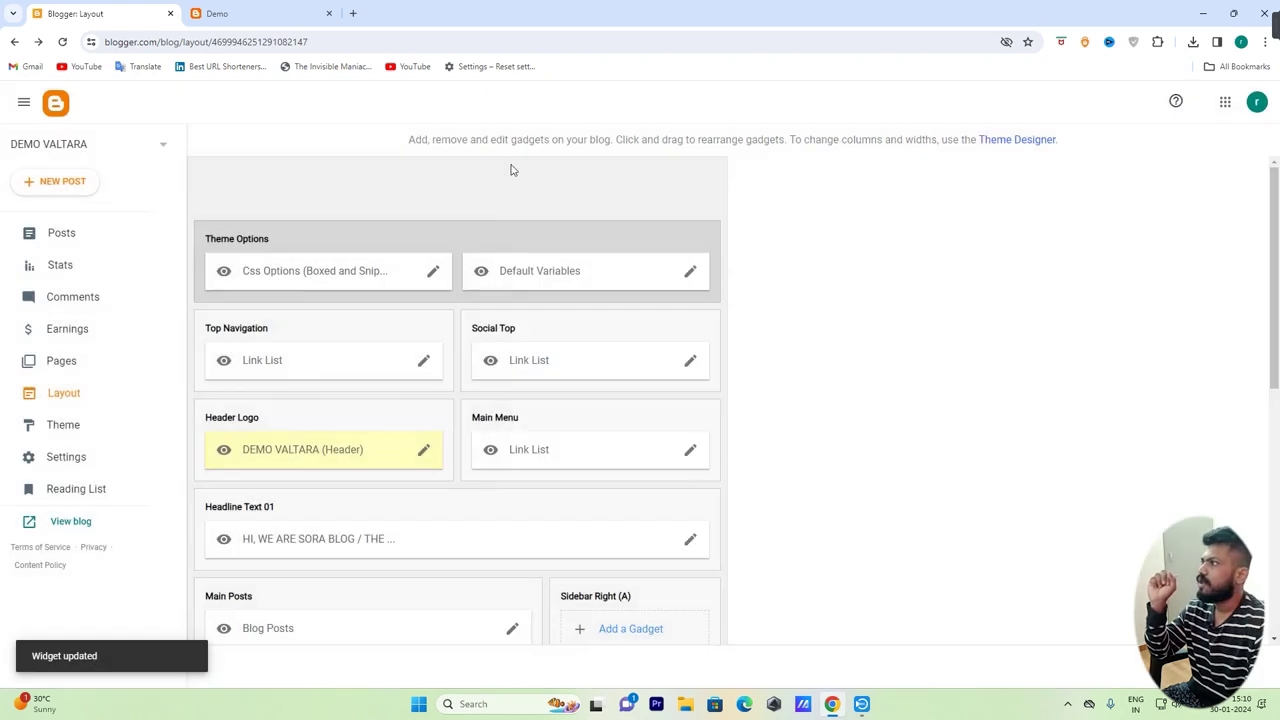
left_click(220, 14)
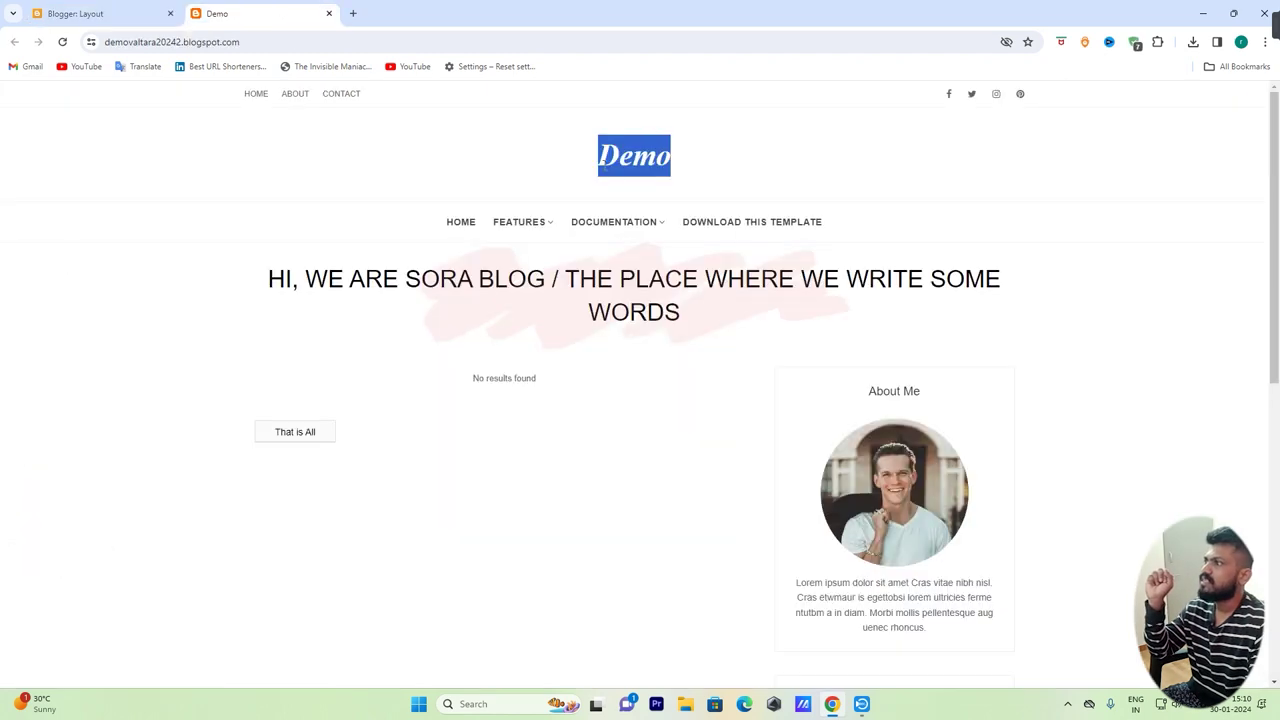
Reload the live blog to confirm the DEMO VALTARA header, then go back to the Layout page
left_click(62, 42)
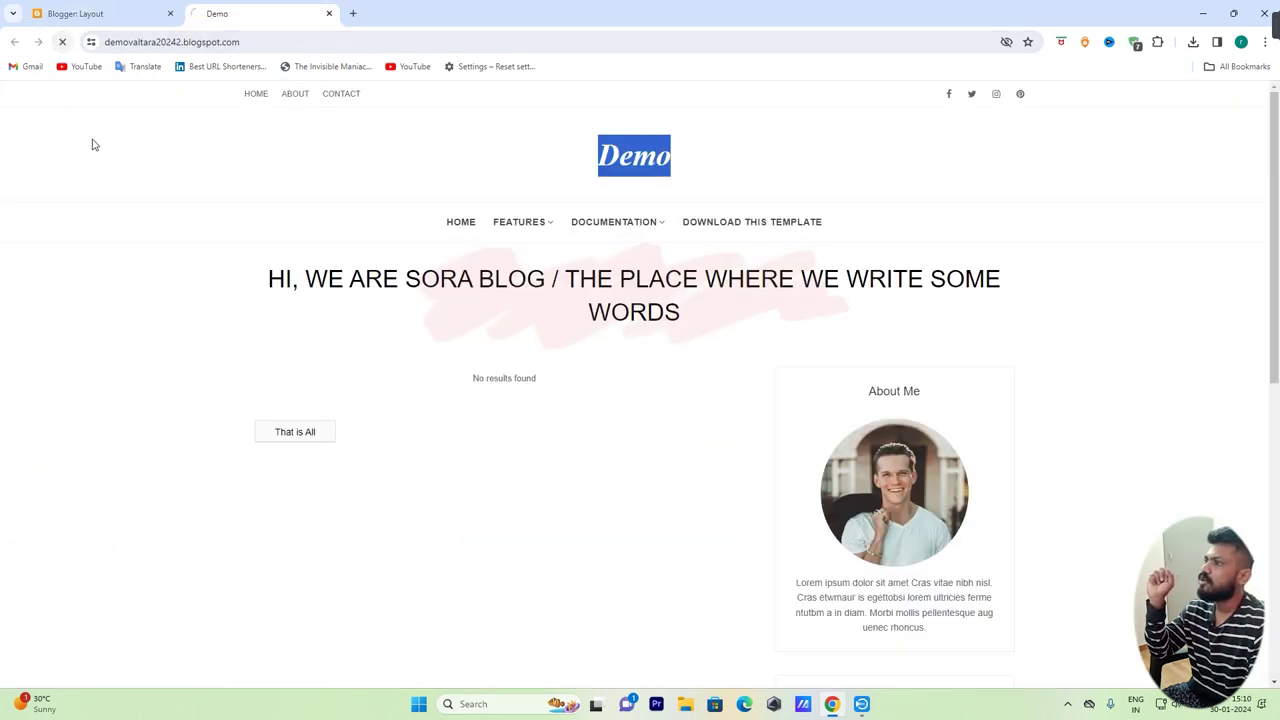
left_click_drag(535, 150, 900, 197)
left_click(1176, 263)
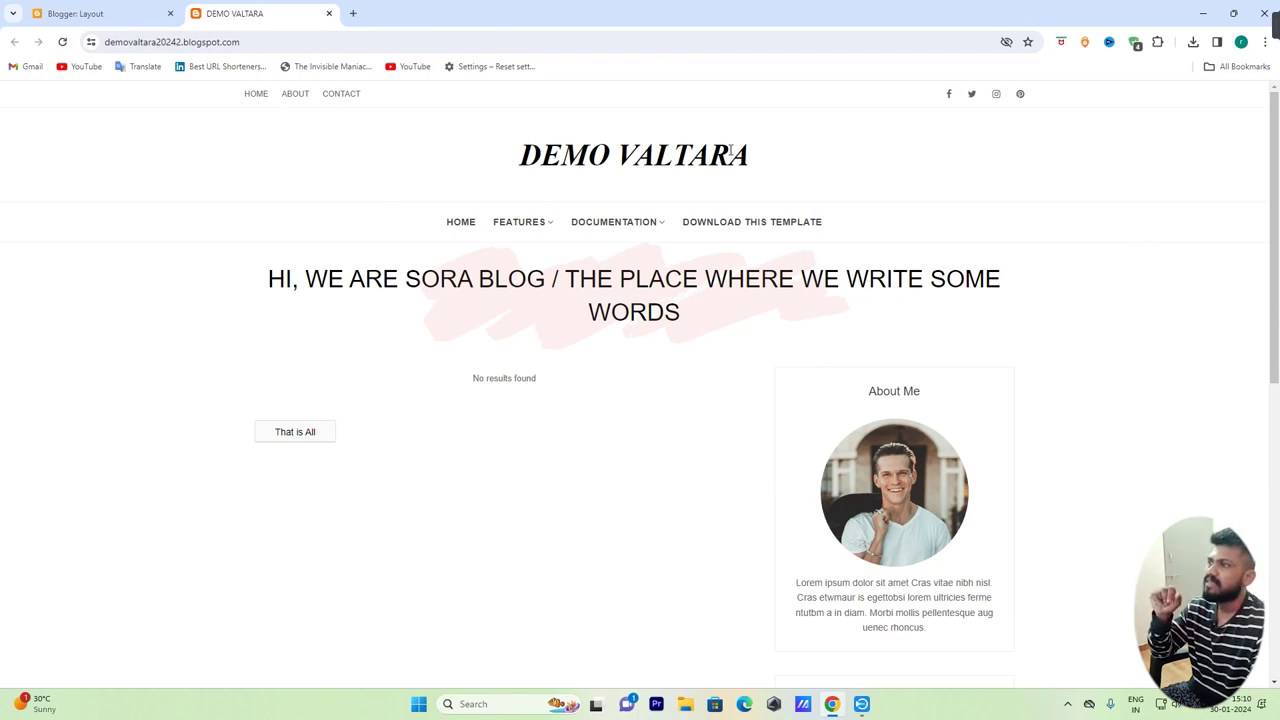
left_click(100, 11)
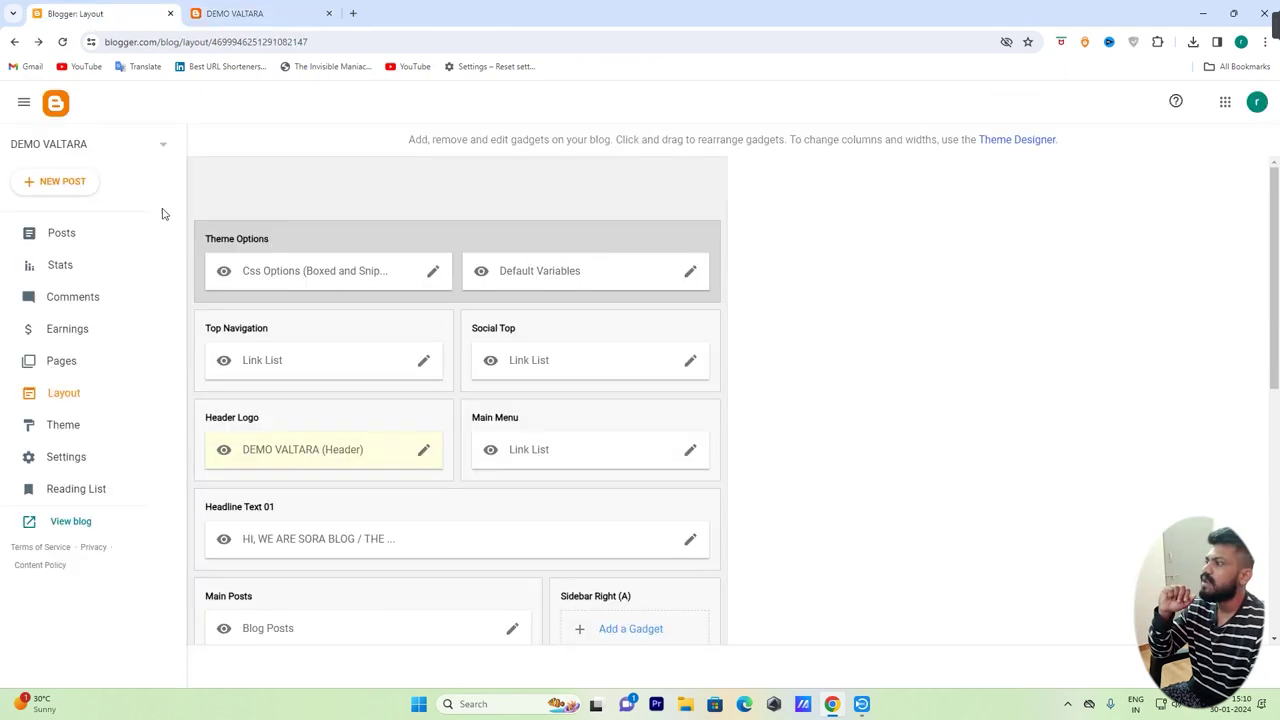
left_click(426, 451)
scroll(571, 386, "down", 3)
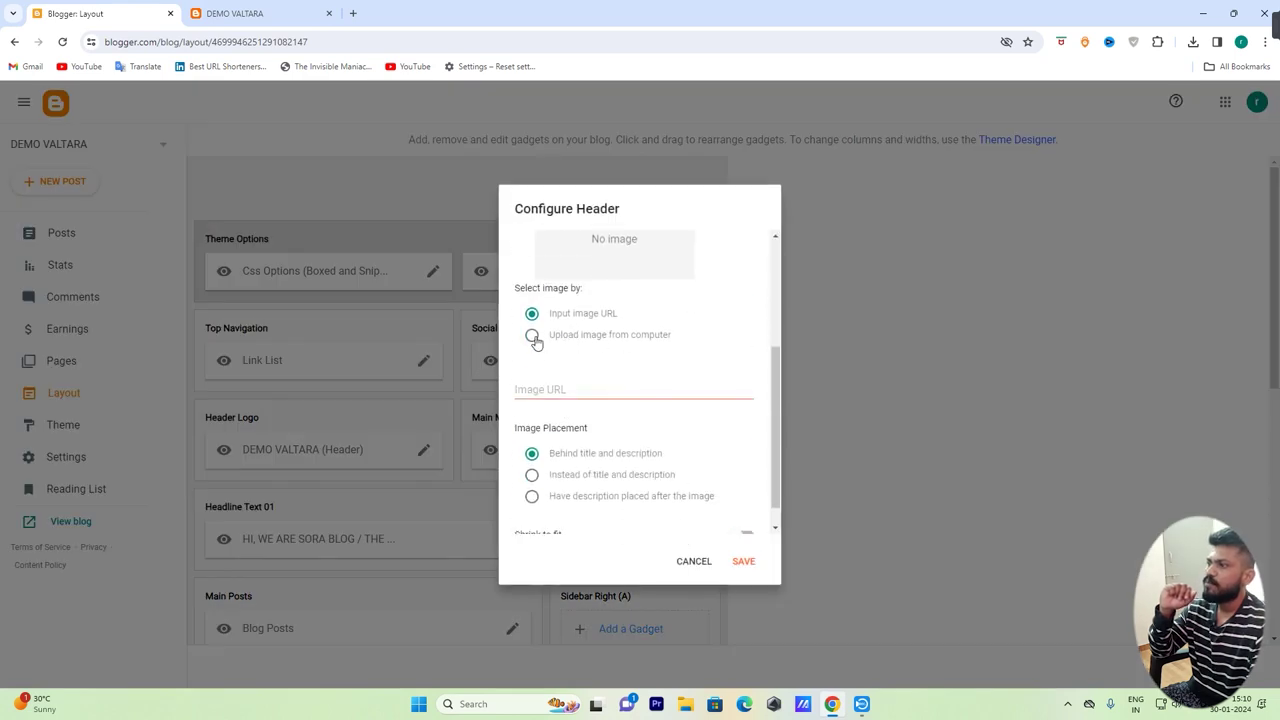
left_click(532, 337)
left_click(541, 388)
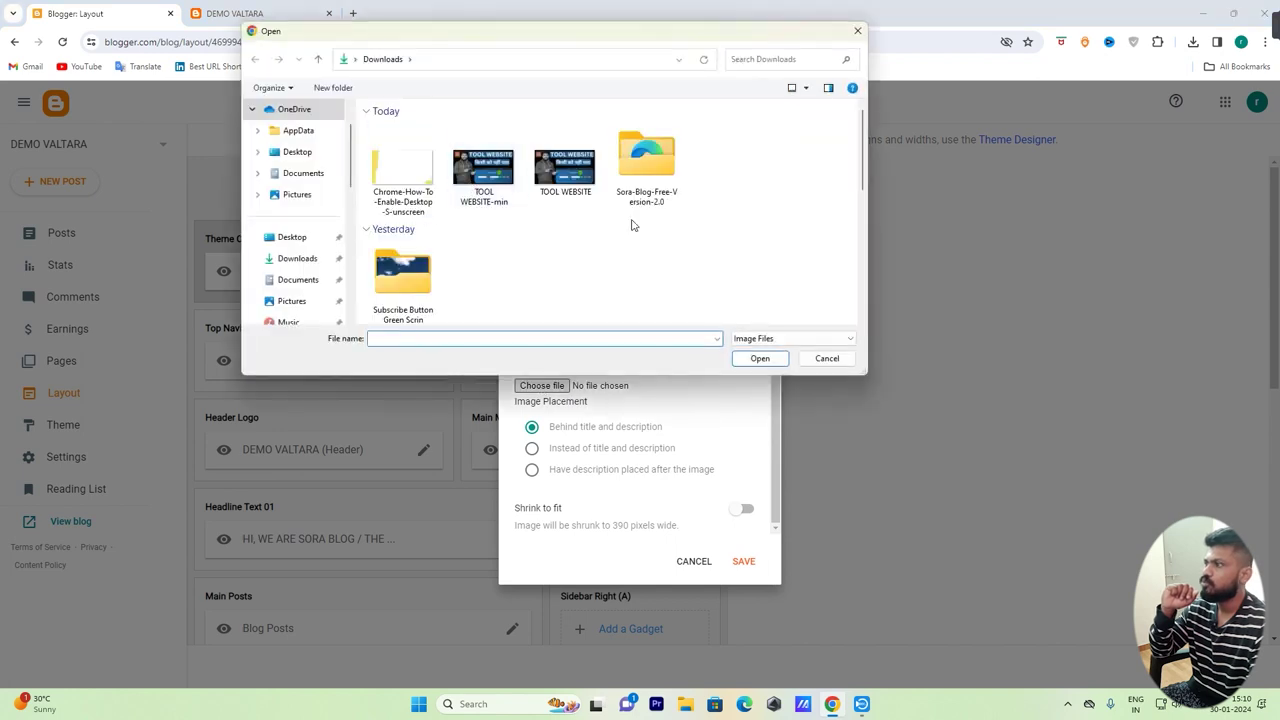
left_click(822, 359)
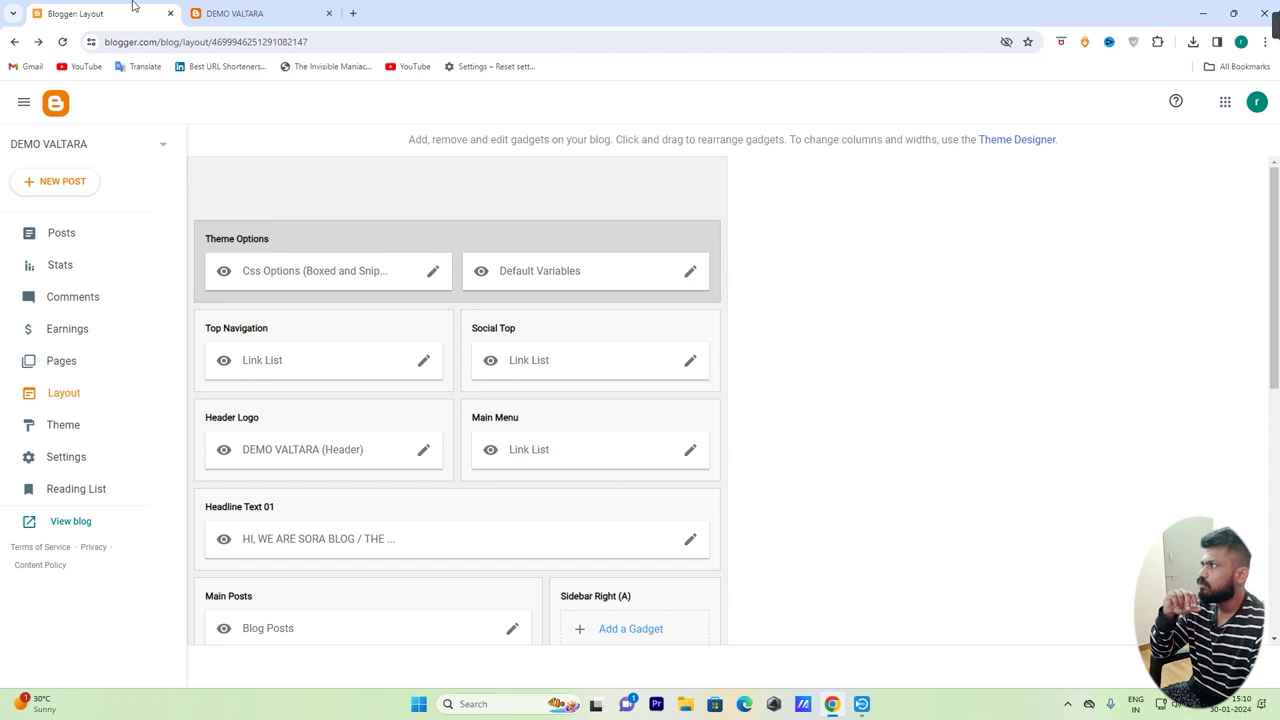
left_click(240, 13)
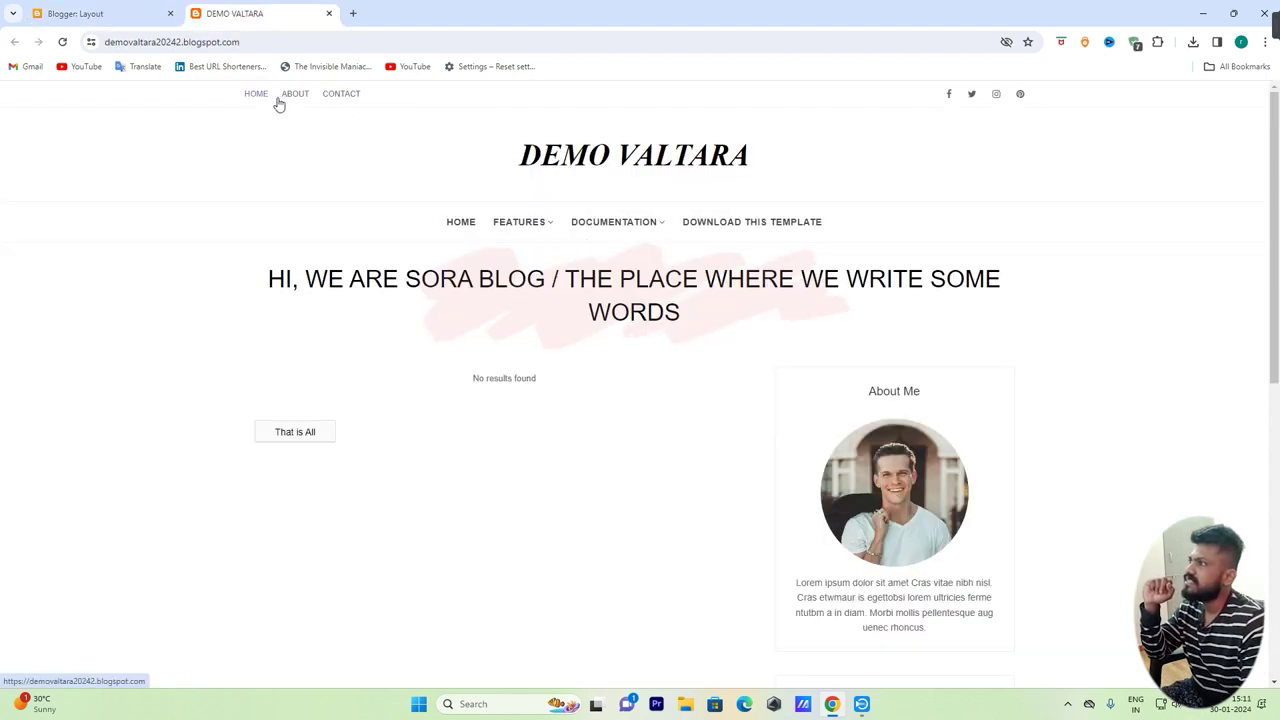
Add a 'Privacy Policy' item to the Top Navigation link list and save the list
left_click(100, 13)
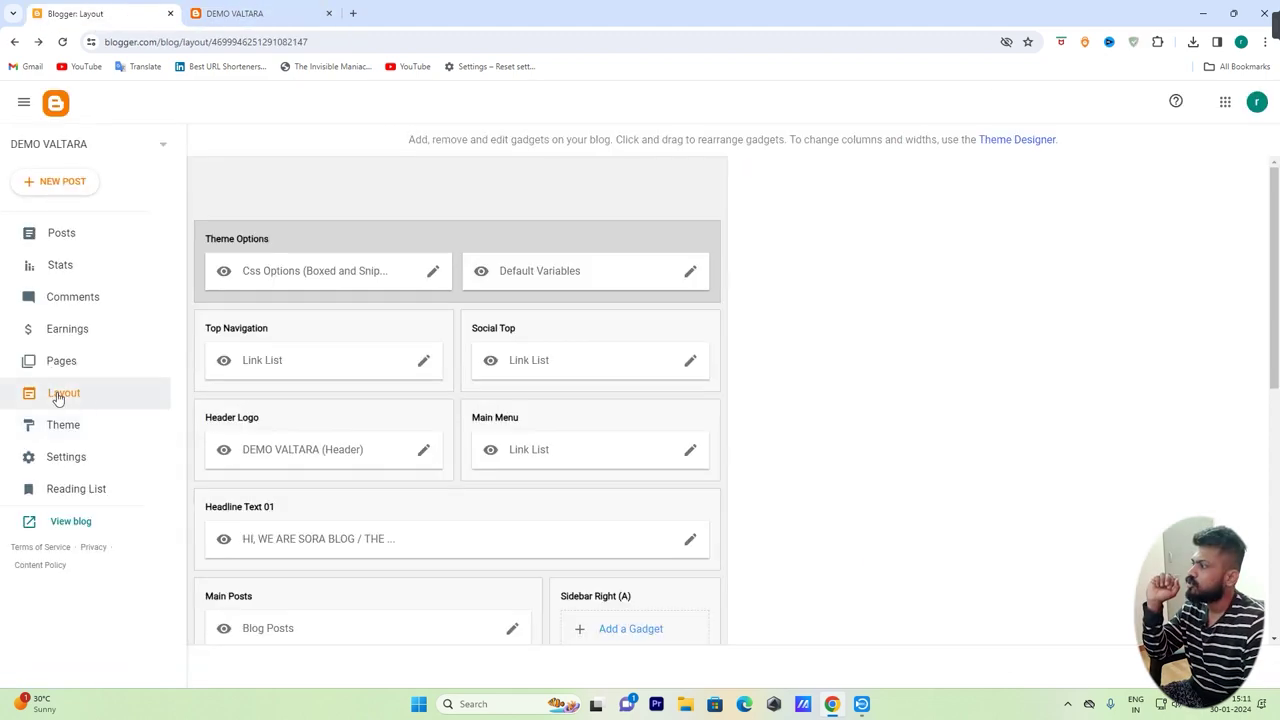
left_click(57, 394)
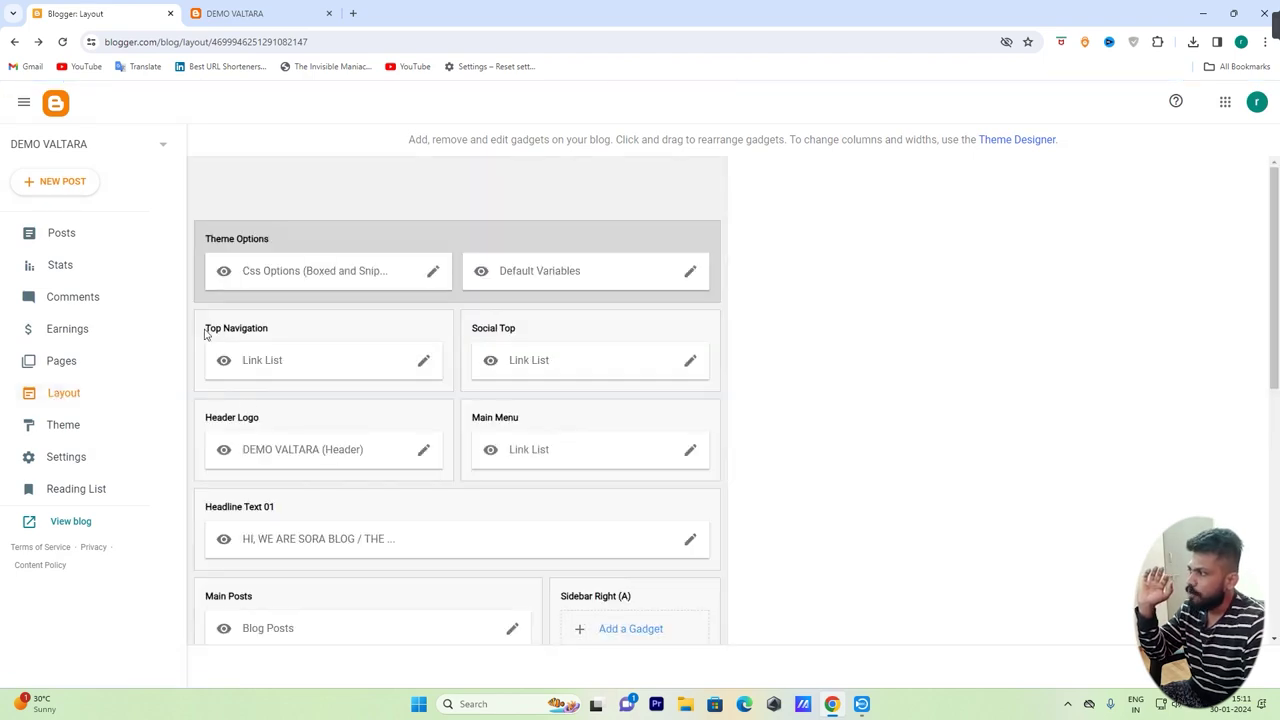
left_click(424, 360)
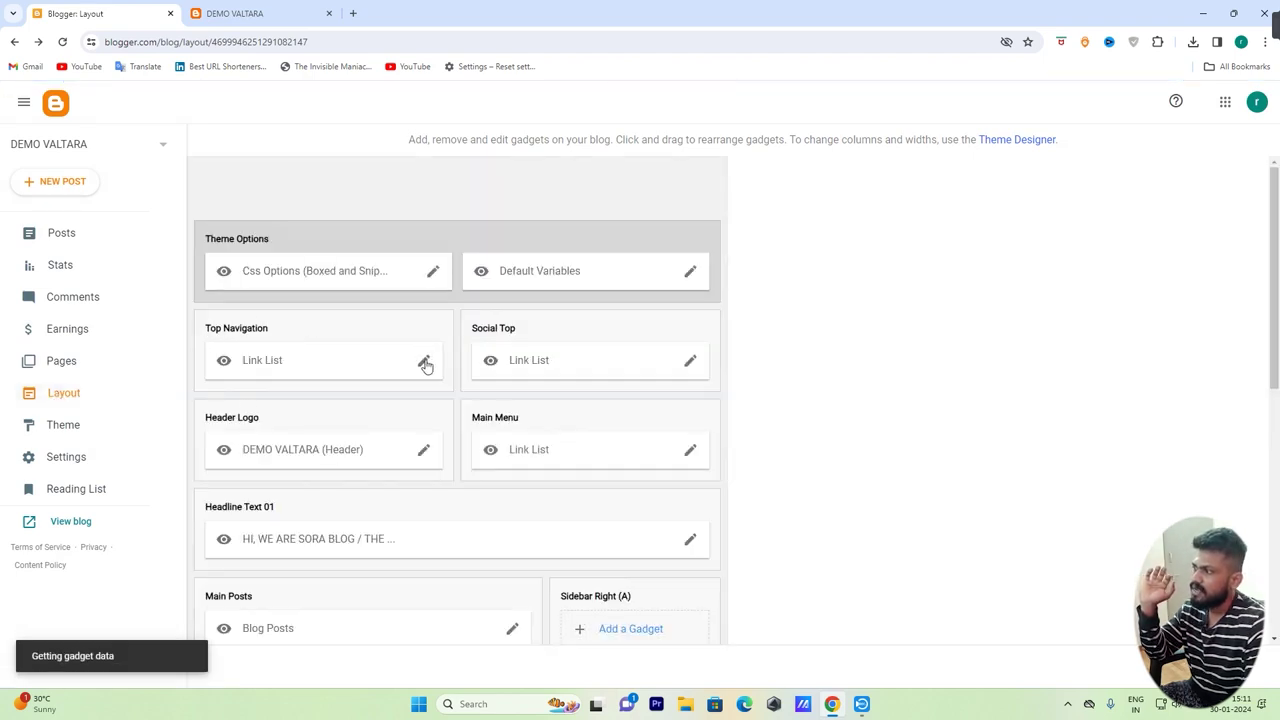
scroll(650, 418, "down", 3)
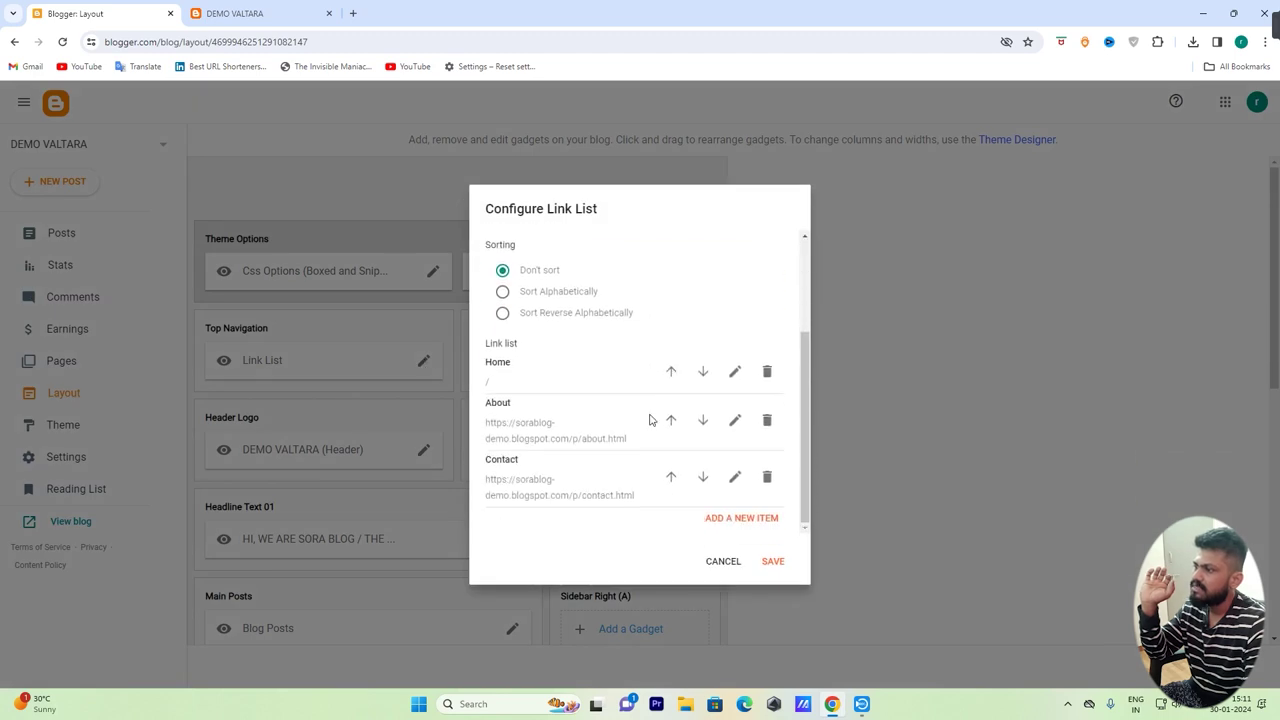
left_click(762, 519)
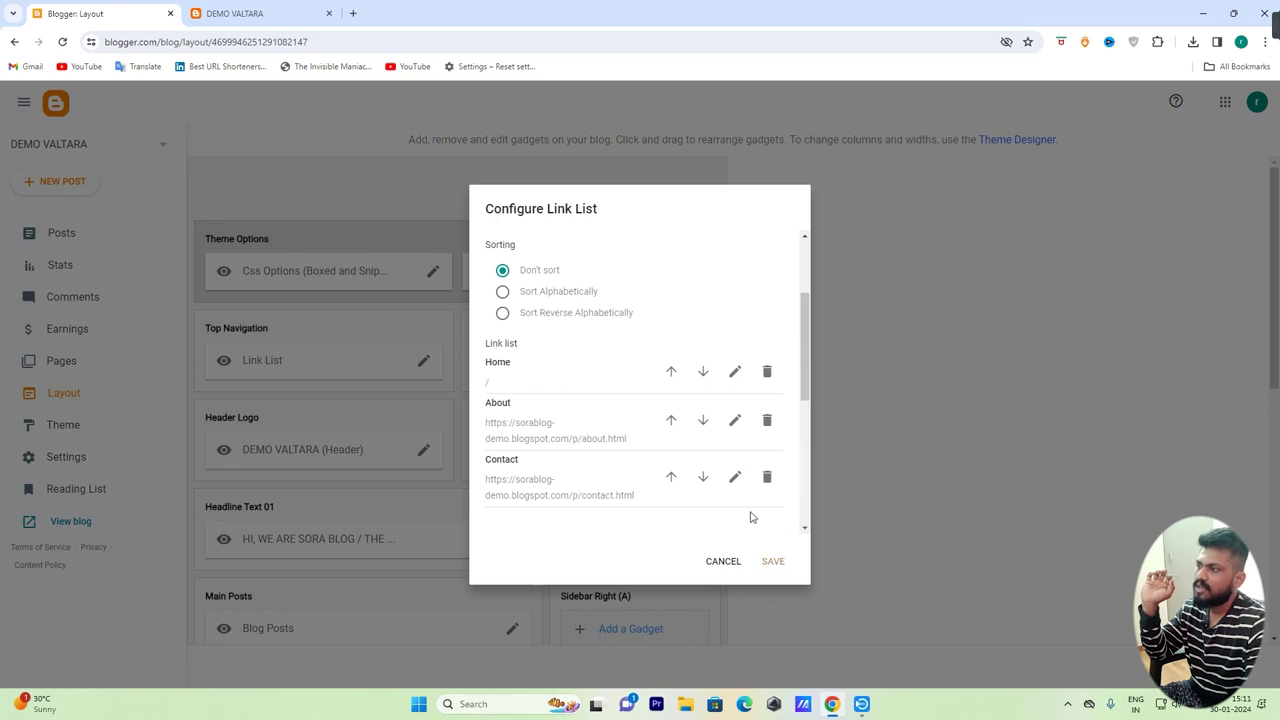
left_click(549, 400)
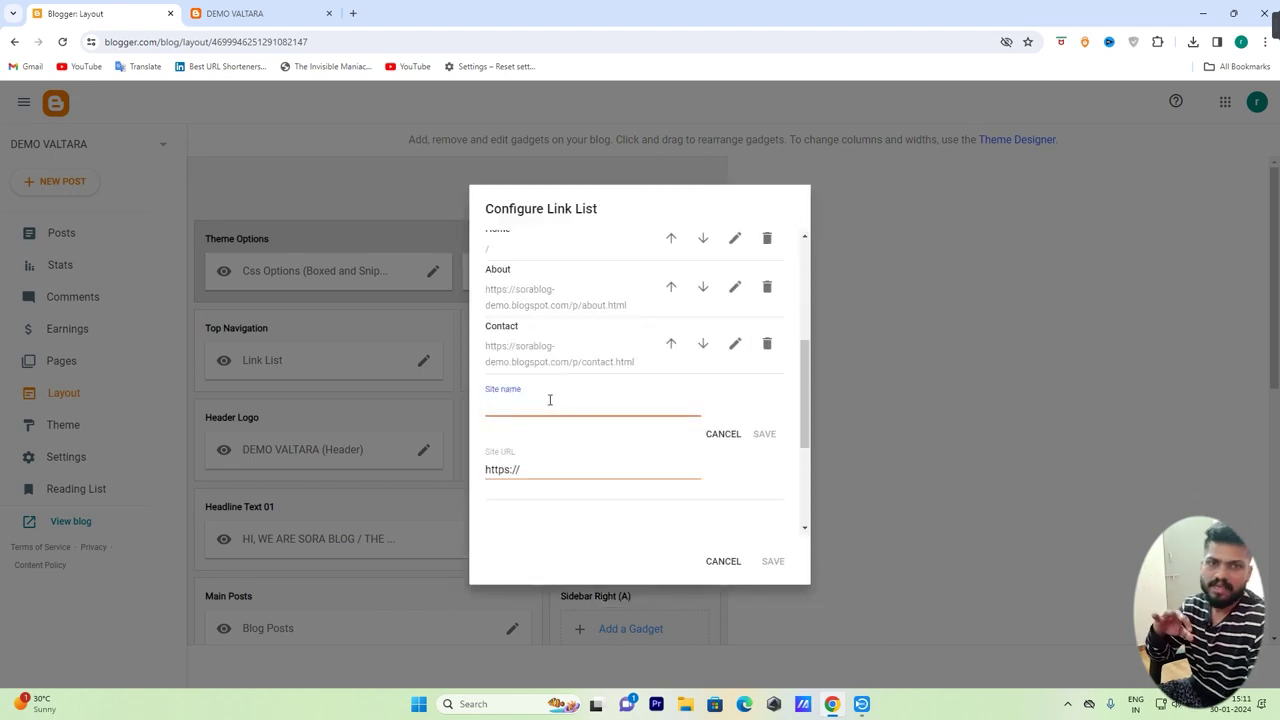
type("Privacy Policy")
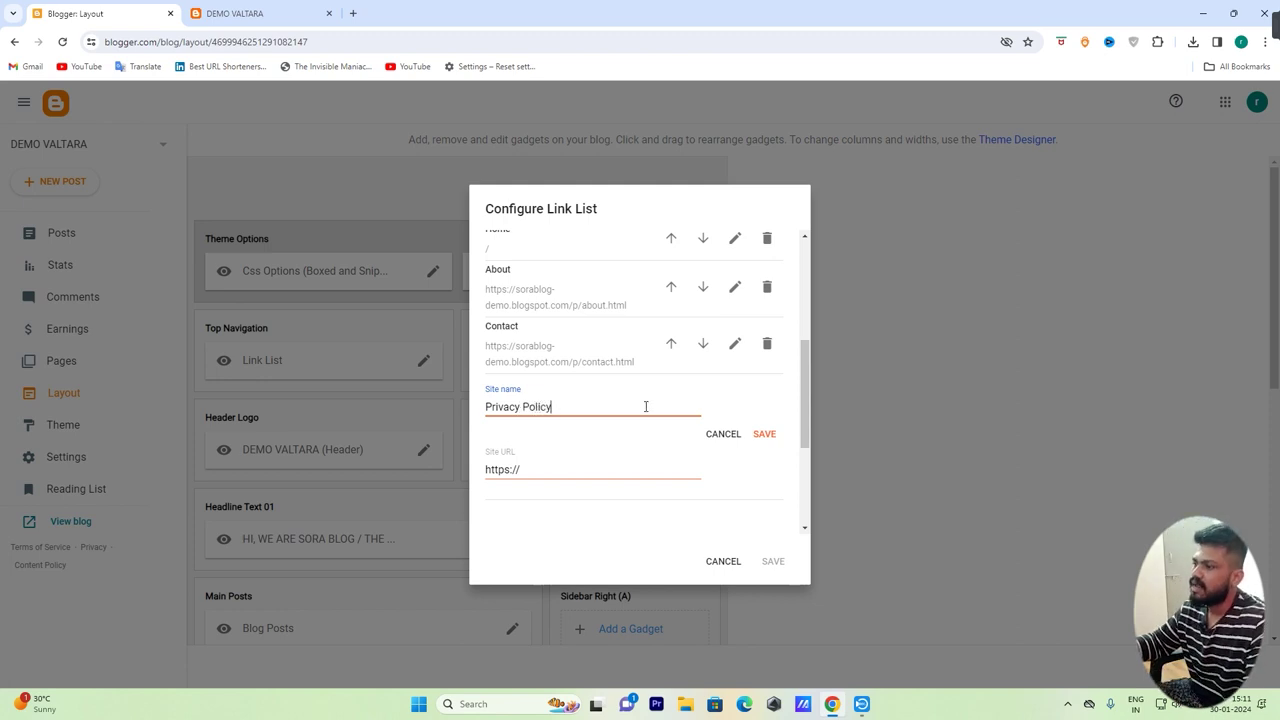
left_click(767, 435)
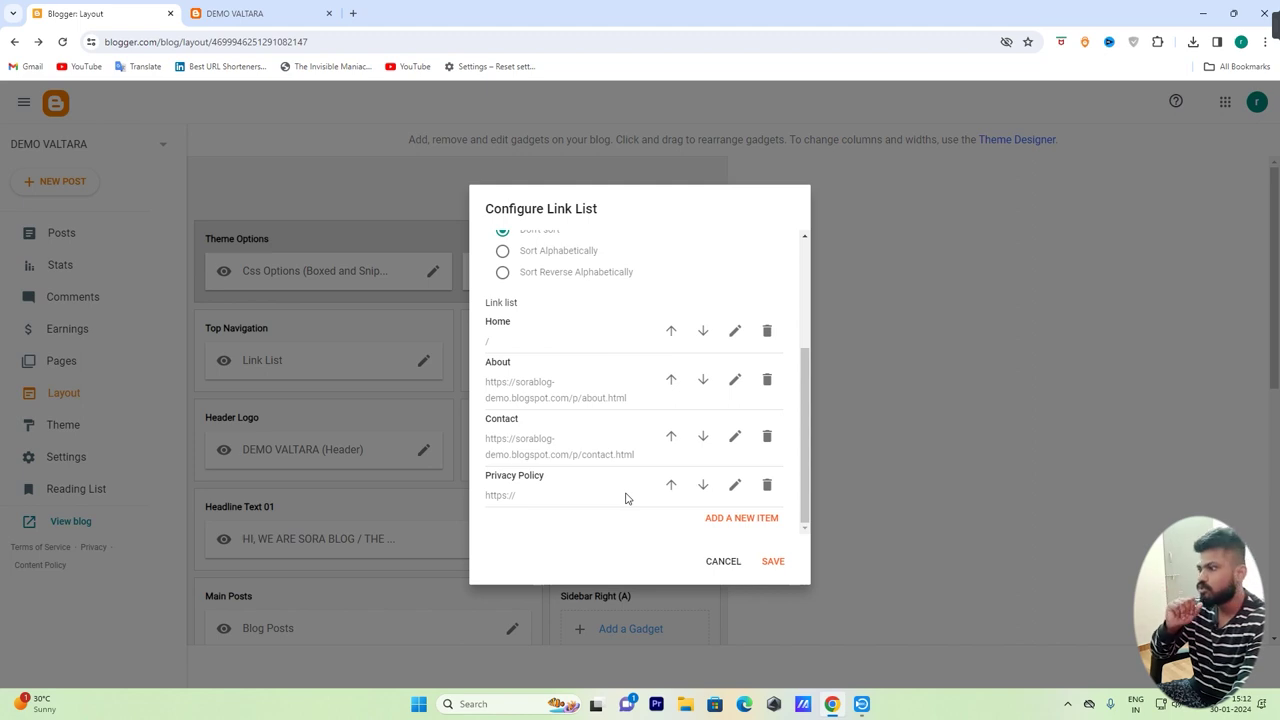
left_click(773, 561)
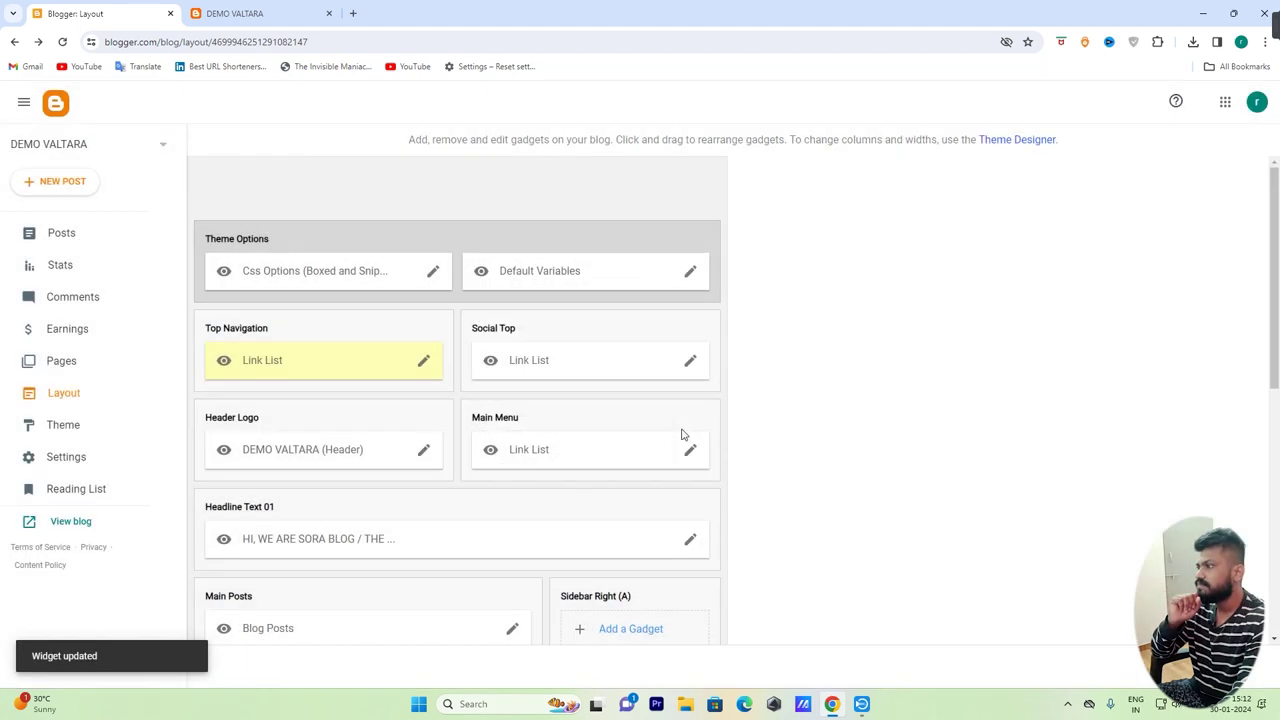
left_click(290, 13)
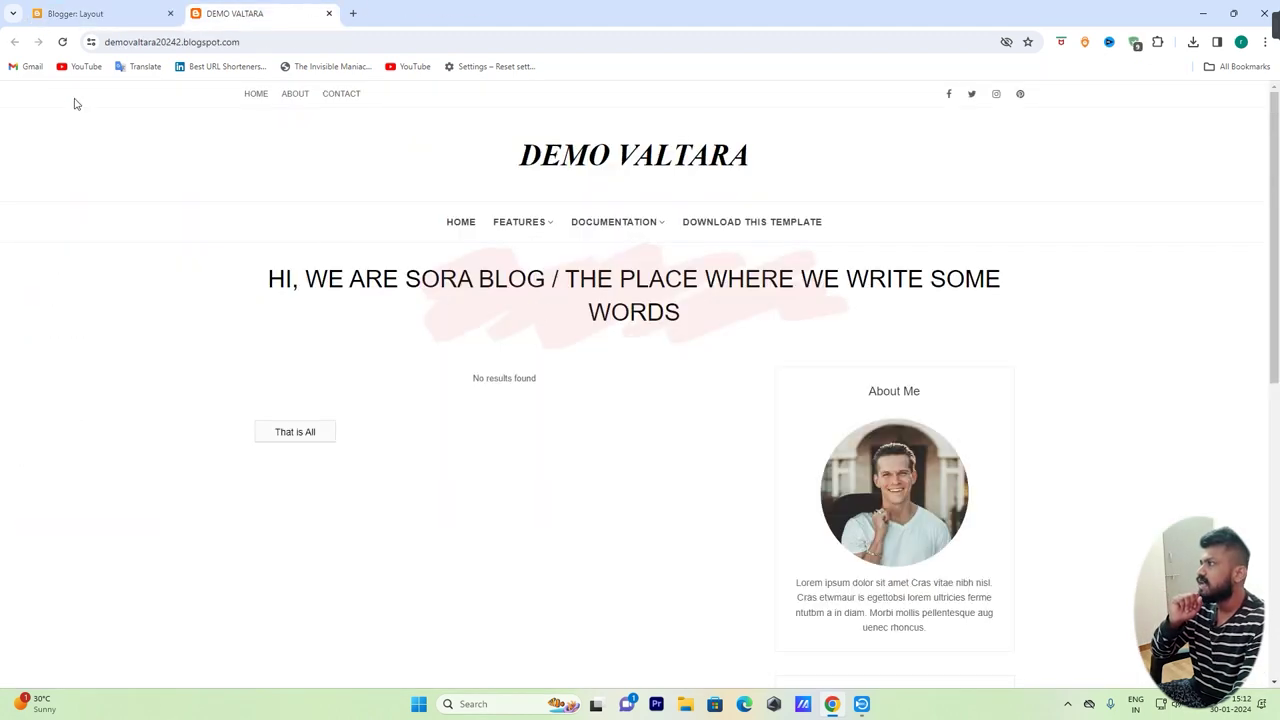
Reload the blog to see PRIVACY POLICY in the top links, then return to Layout
left_click(62, 42)
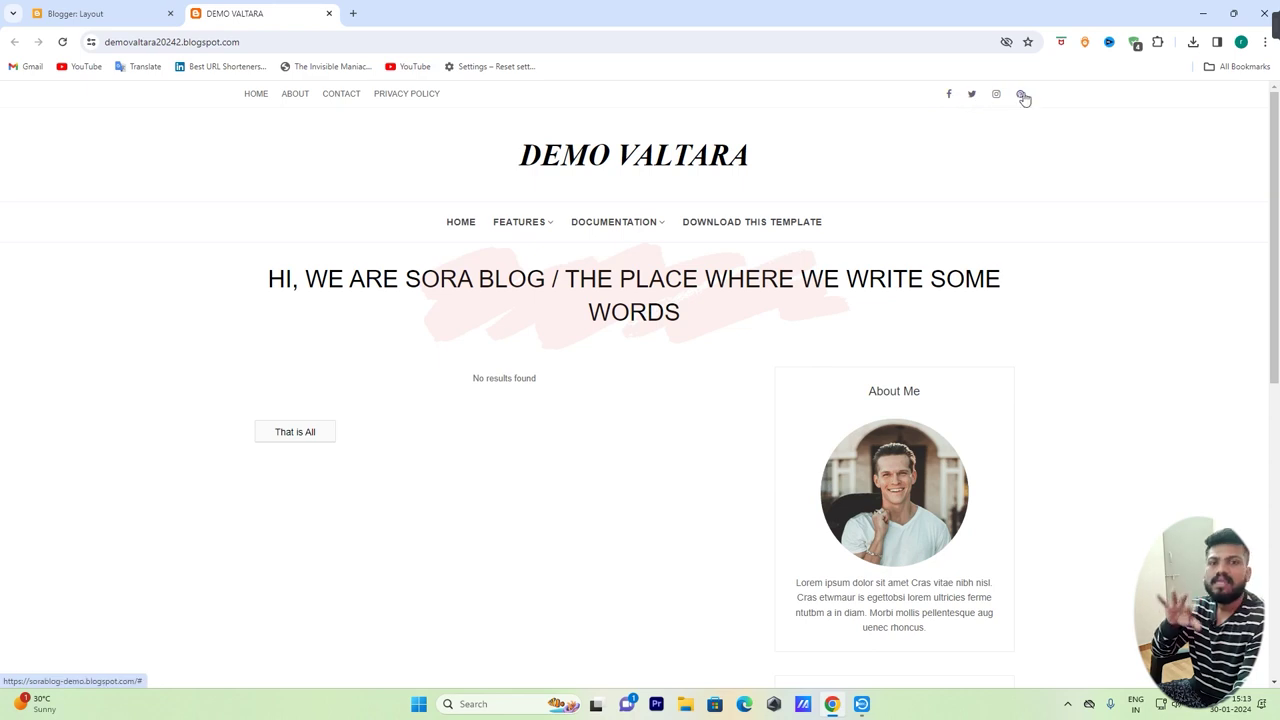
left_click(145, 11)
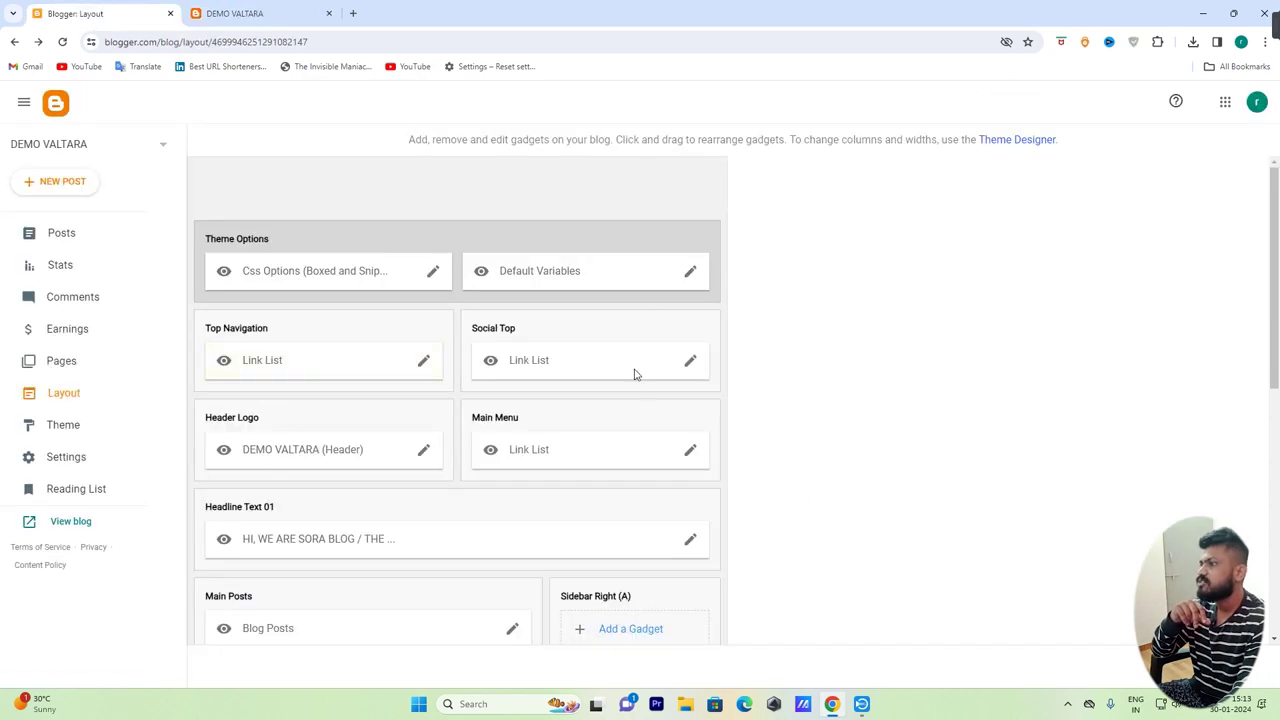
Delete the twitter and pinterest entries from the Social Top link list
left_click(692, 366)
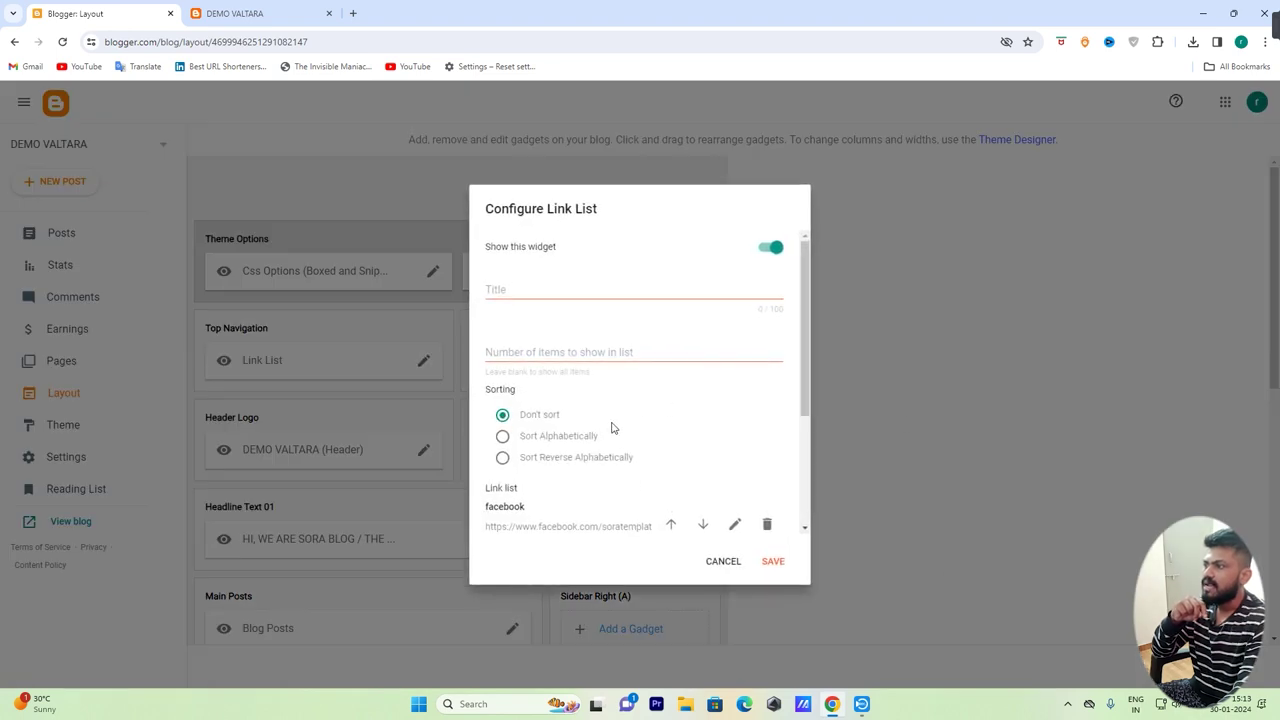
scroll(610, 428, "down", 3)
scroll(613, 427, "down", 1)
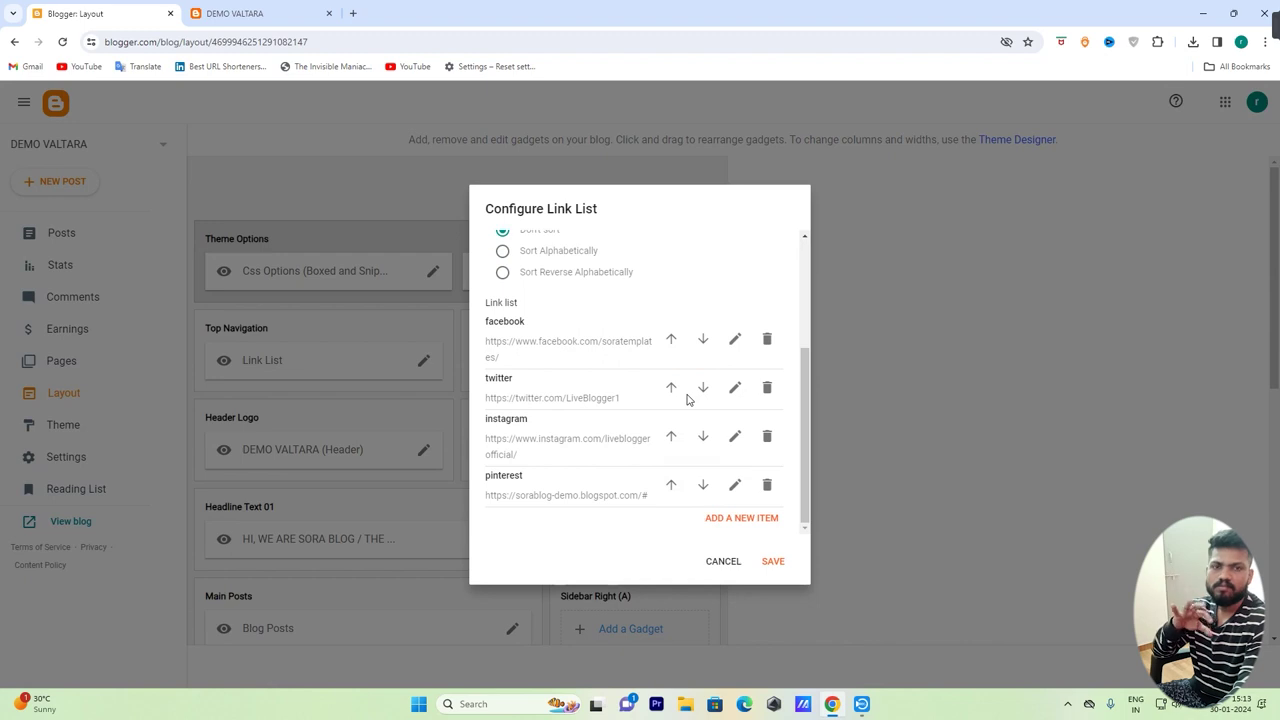
left_click(767, 388)
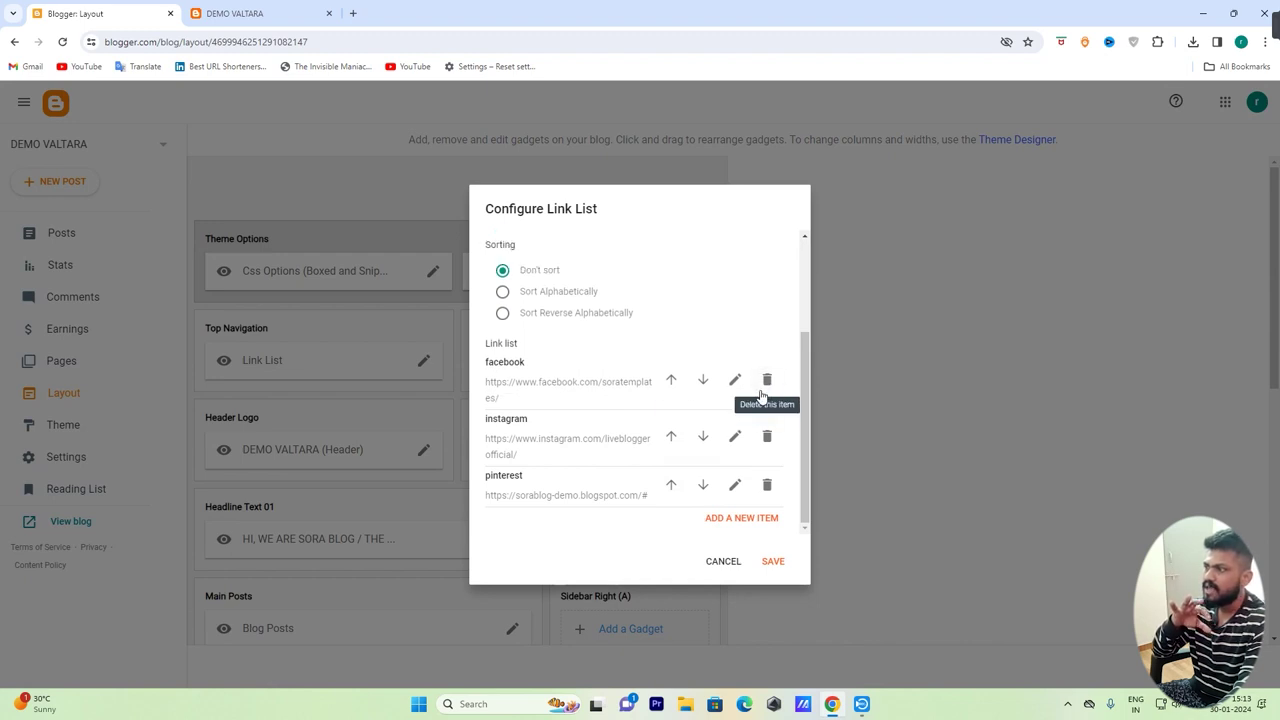
left_click(767, 485)
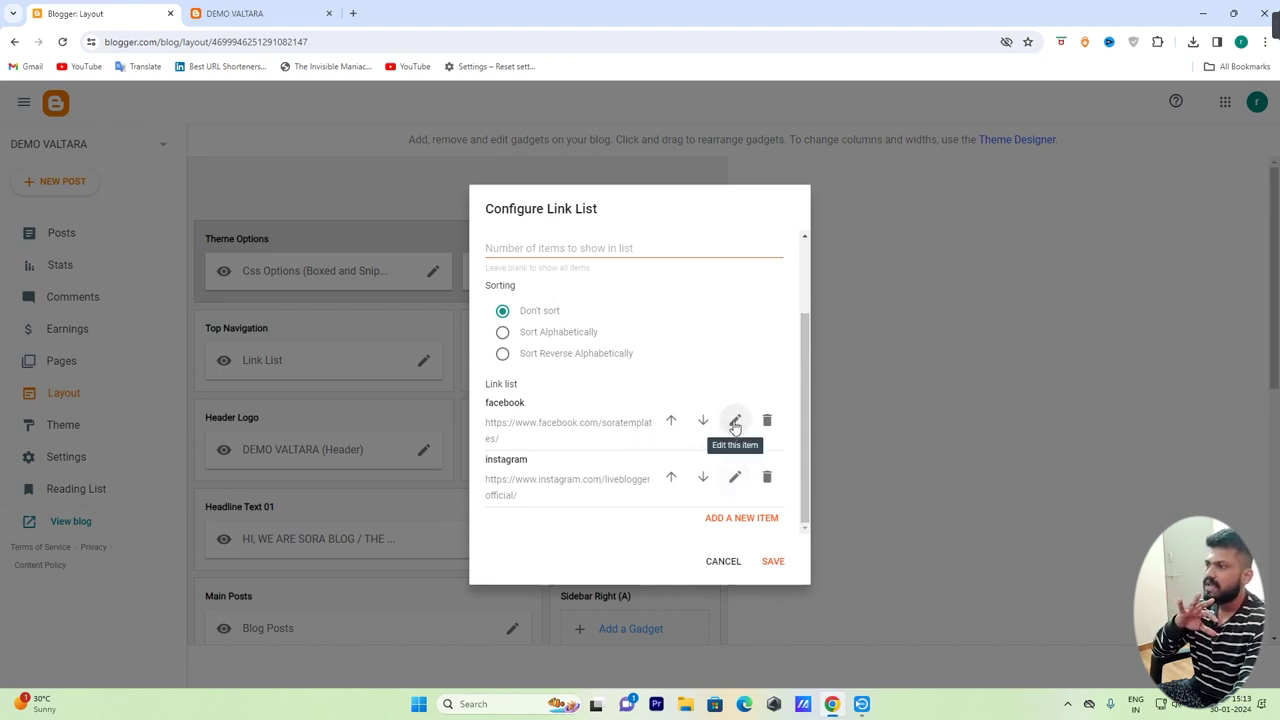
Change the facebook link's URL to the trainer's profile handle and save the entry
left_click(735, 421)
scroll(615, 415, "down", 2)
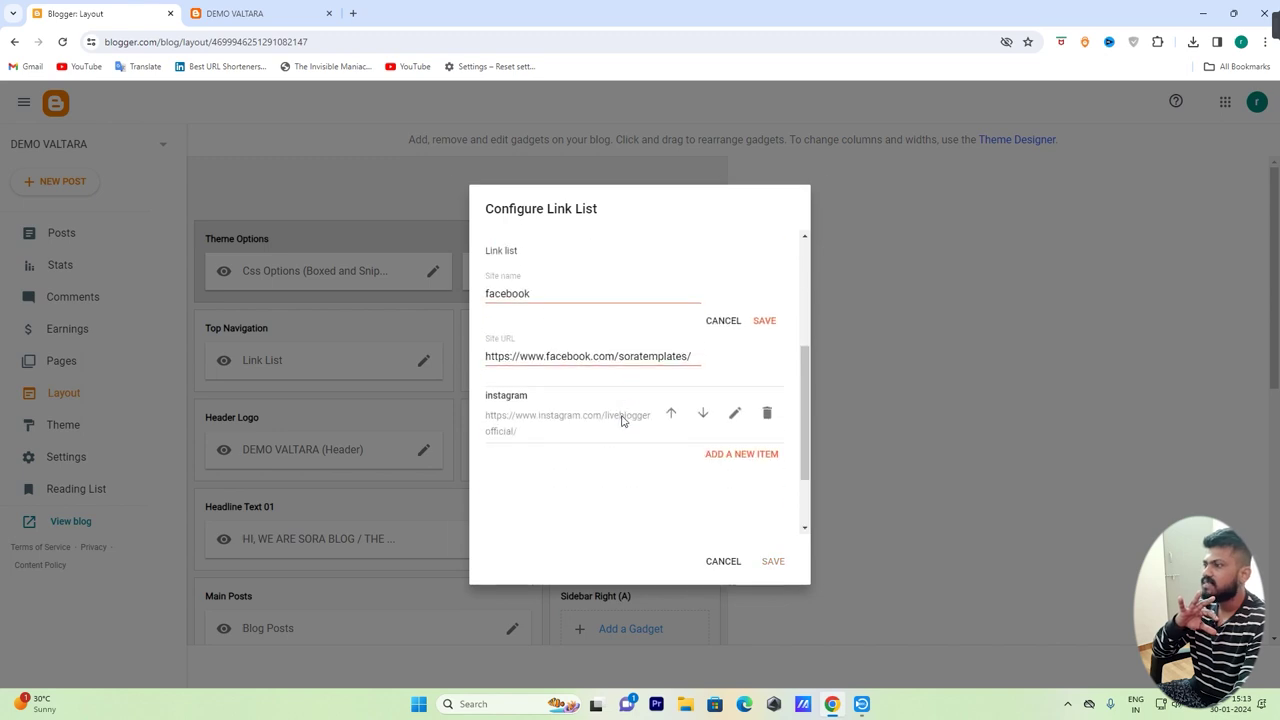
left_click_drag(622, 360, 688, 356)
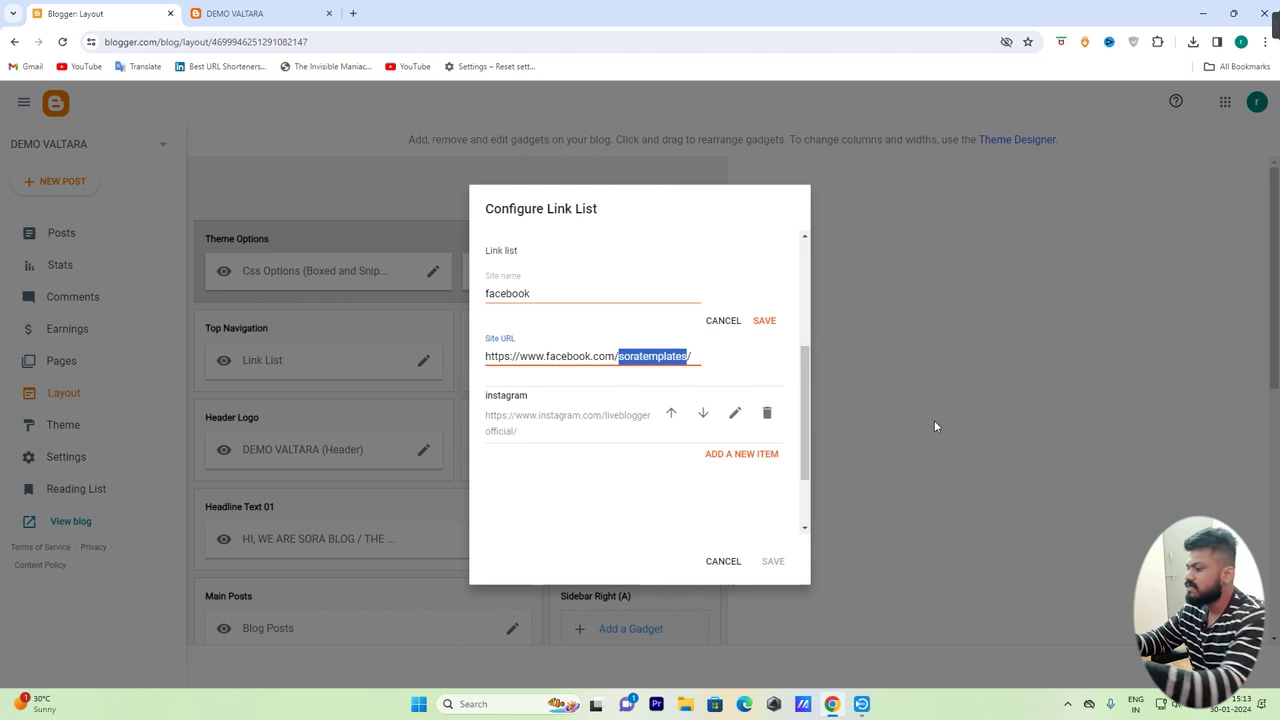
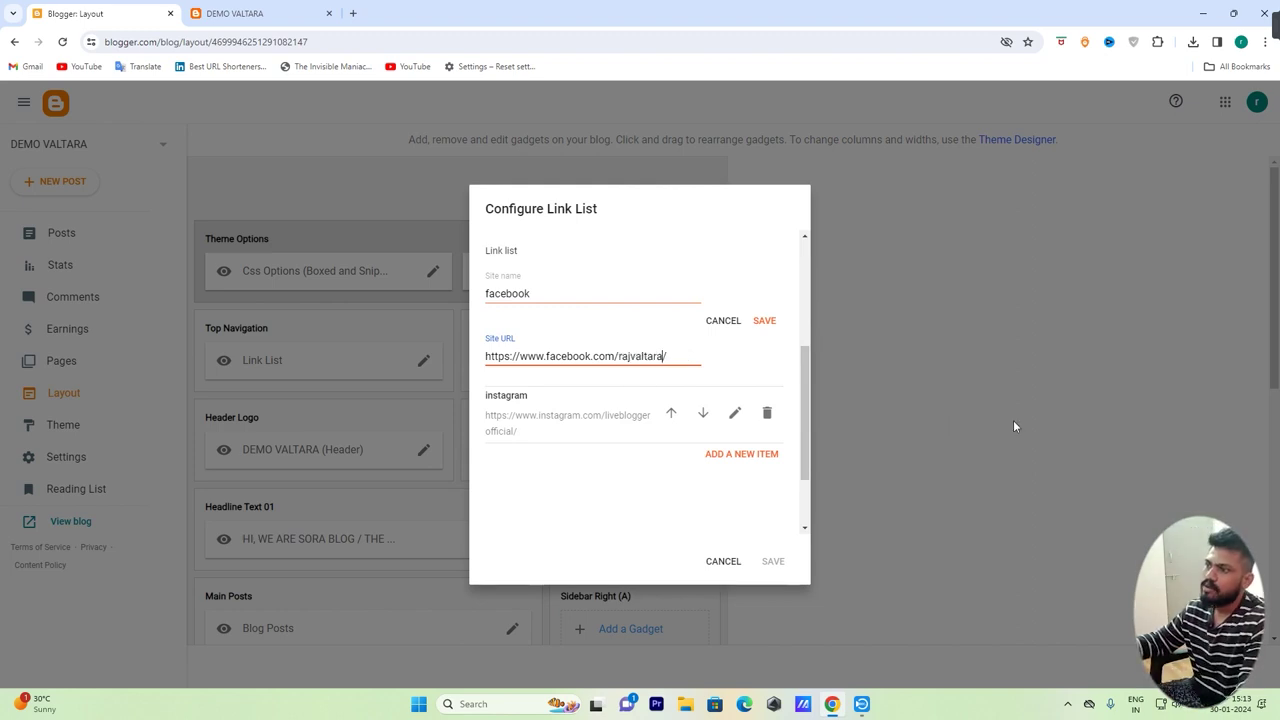
left_click(764, 321)
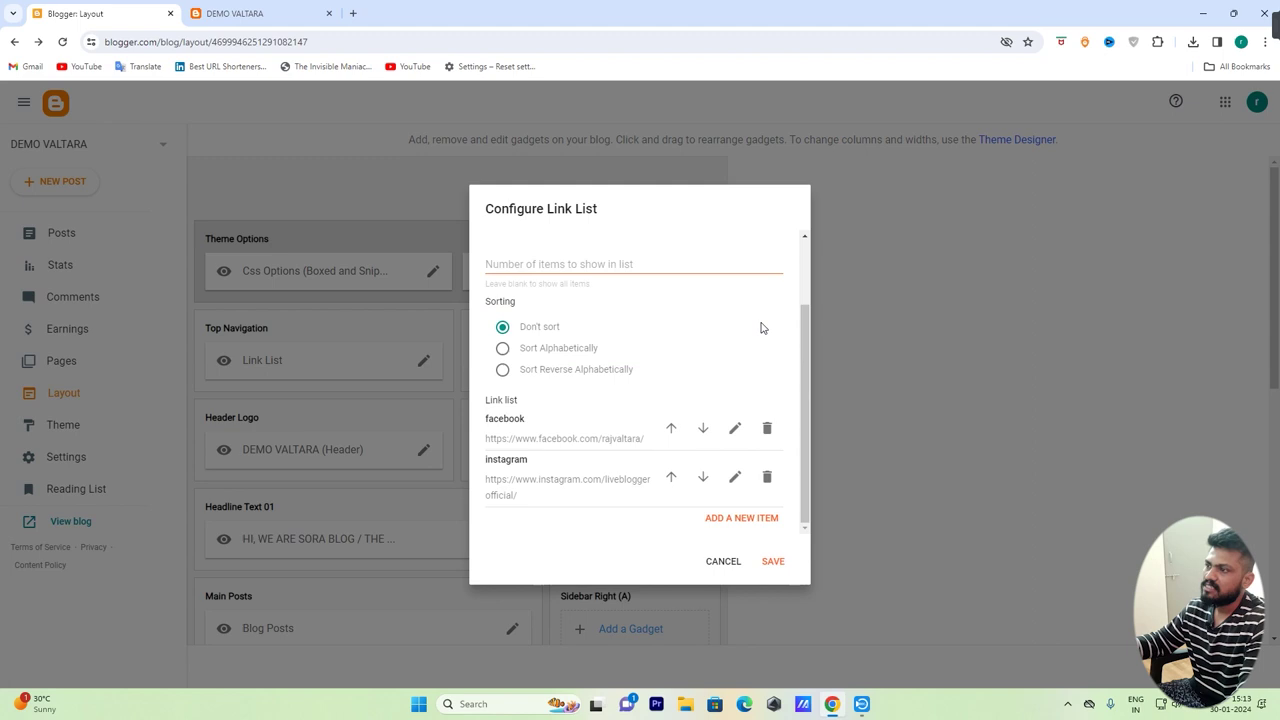
Point the instagram link at the trainer's profile and save the social link list
left_click(734, 479)
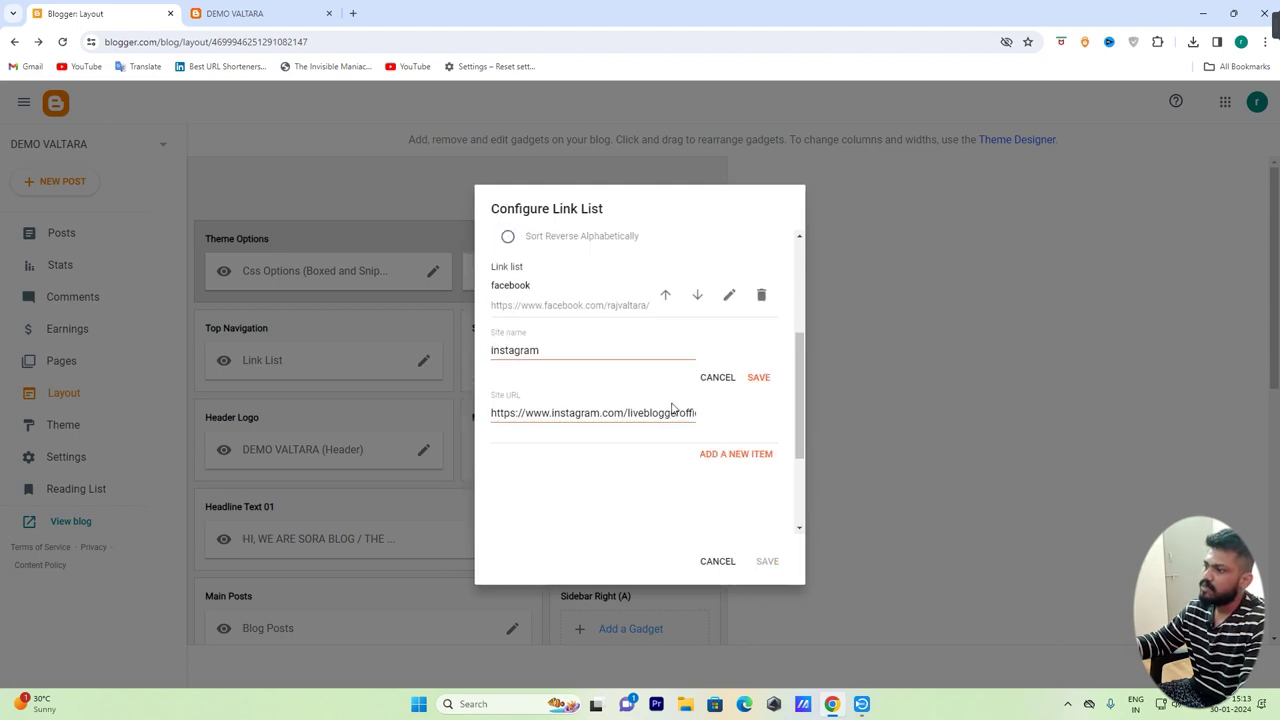
left_click_drag(628, 413, 694, 411)
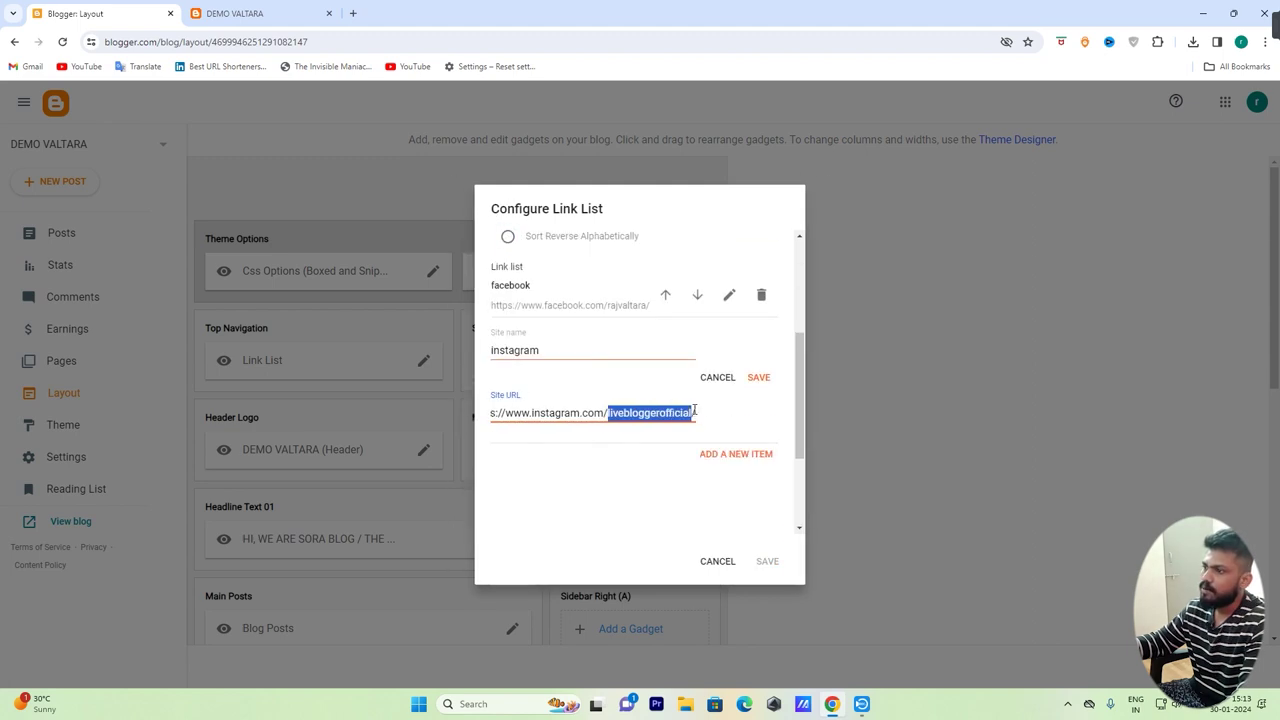
type("raj")
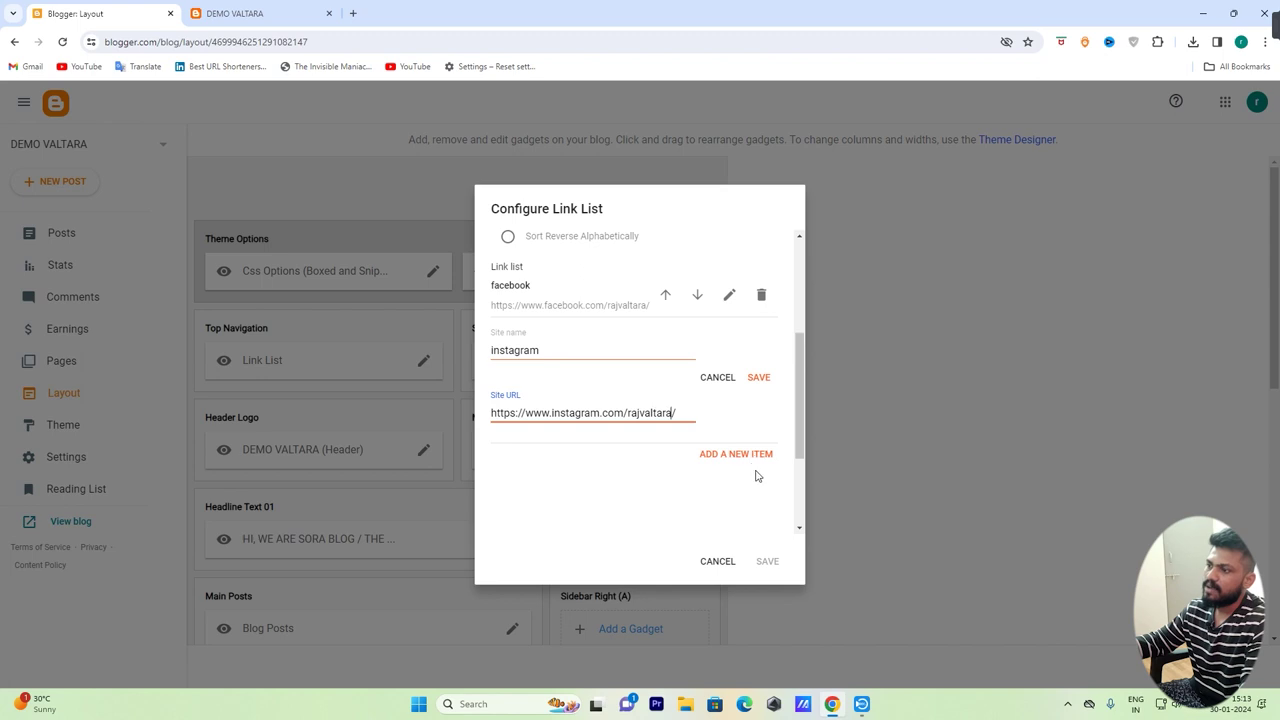
left_click(759, 379)
left_click(768, 562)
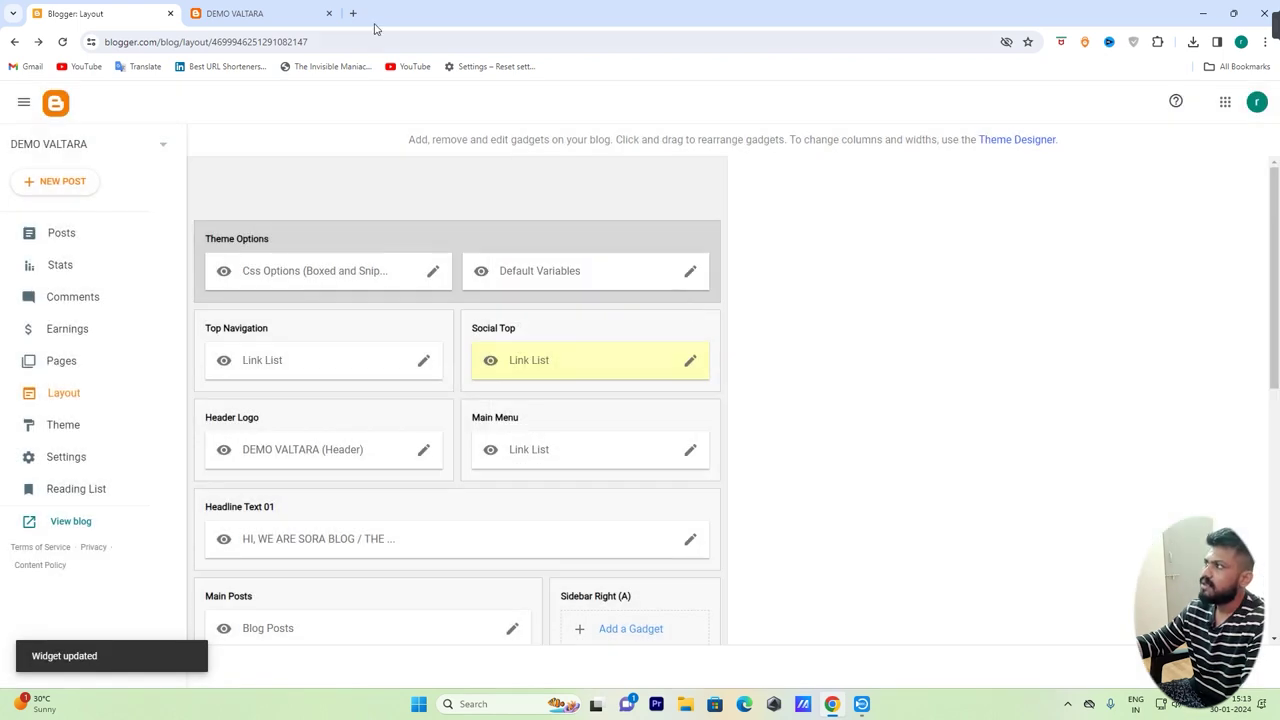
left_click(265, 12)
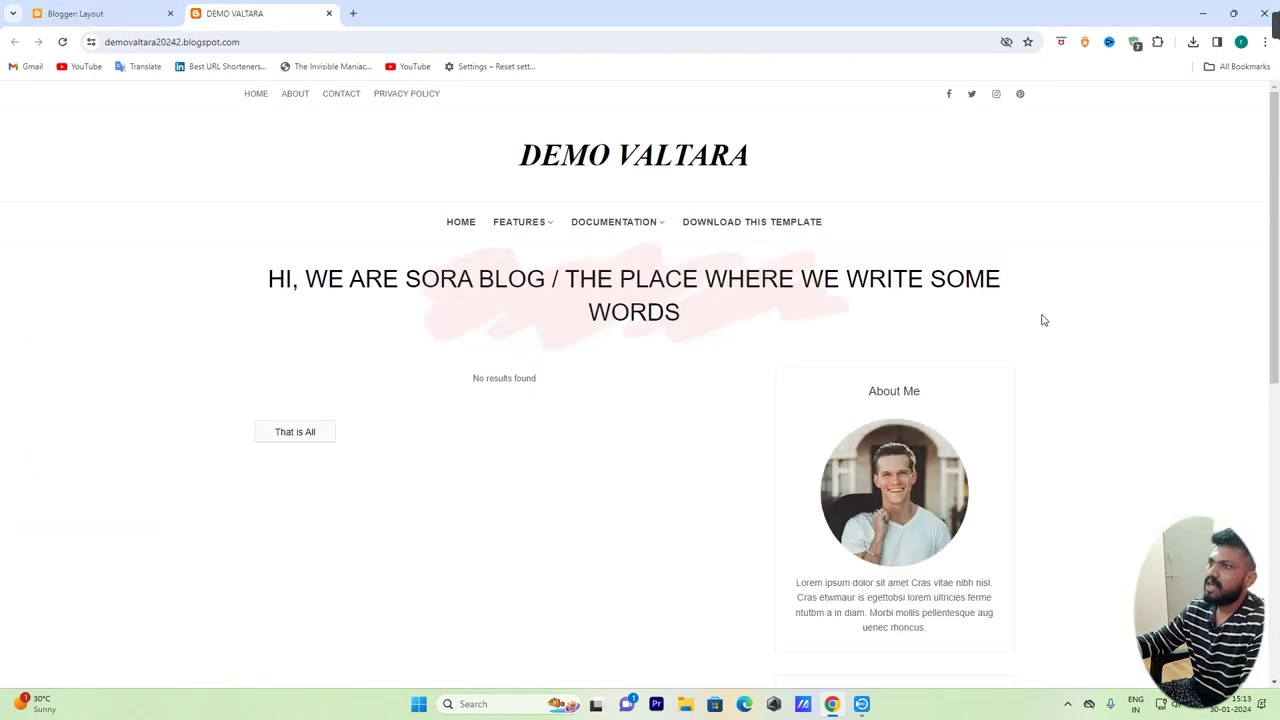
Reload the blog and open its Instagram social link, dismissing Facebook's login prompts
left_click(62, 42)
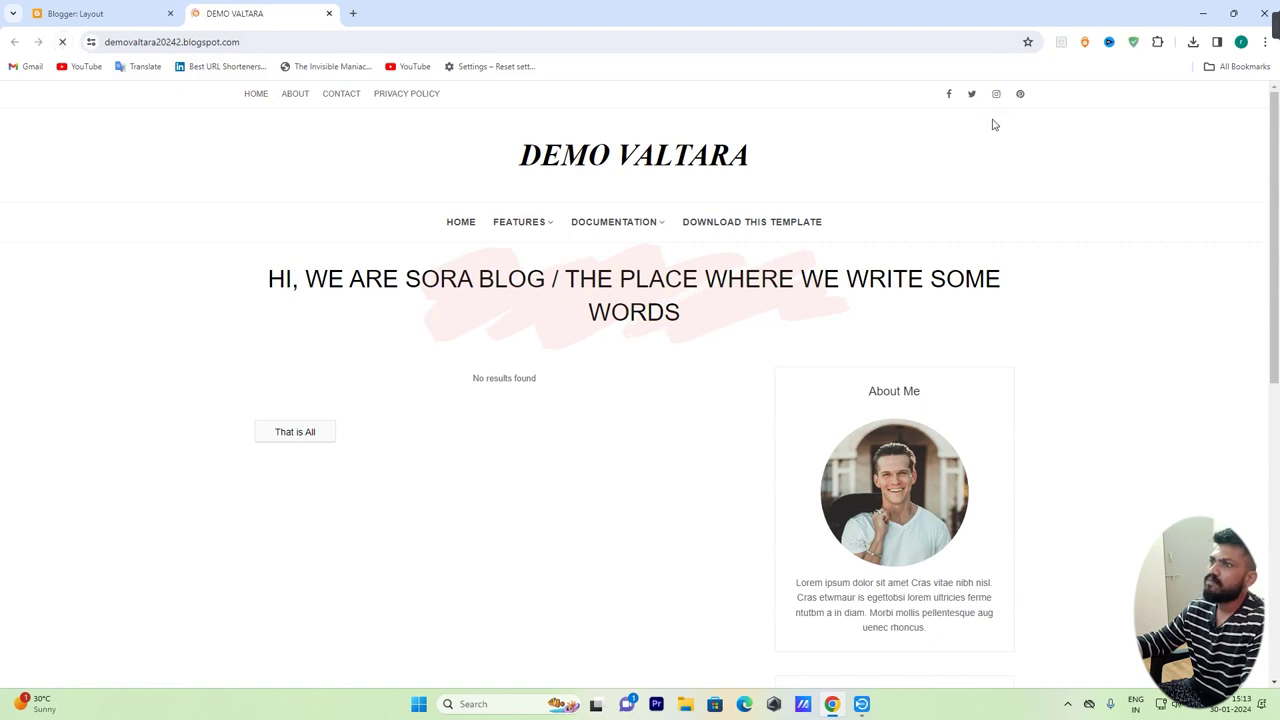
middle_click(1020, 95)
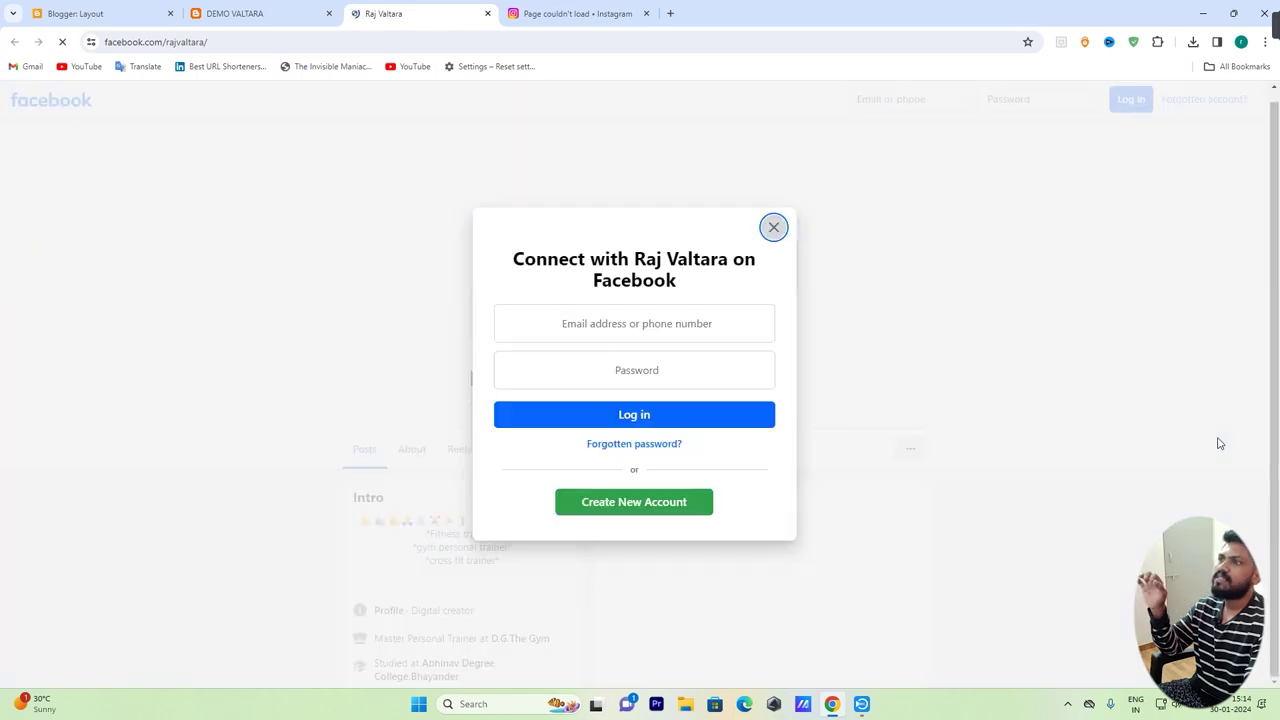
left_click(772, 240)
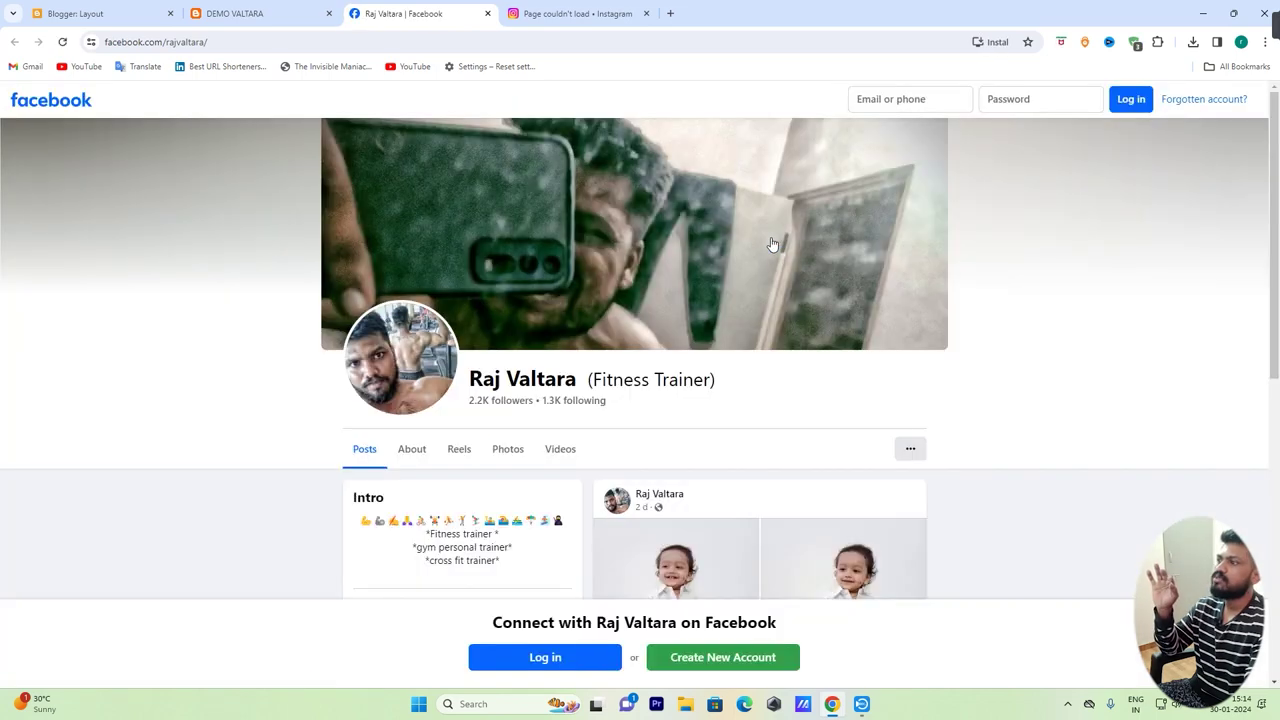
left_click(772, 244)
left_click(792, 346)
left_click(934, 410)
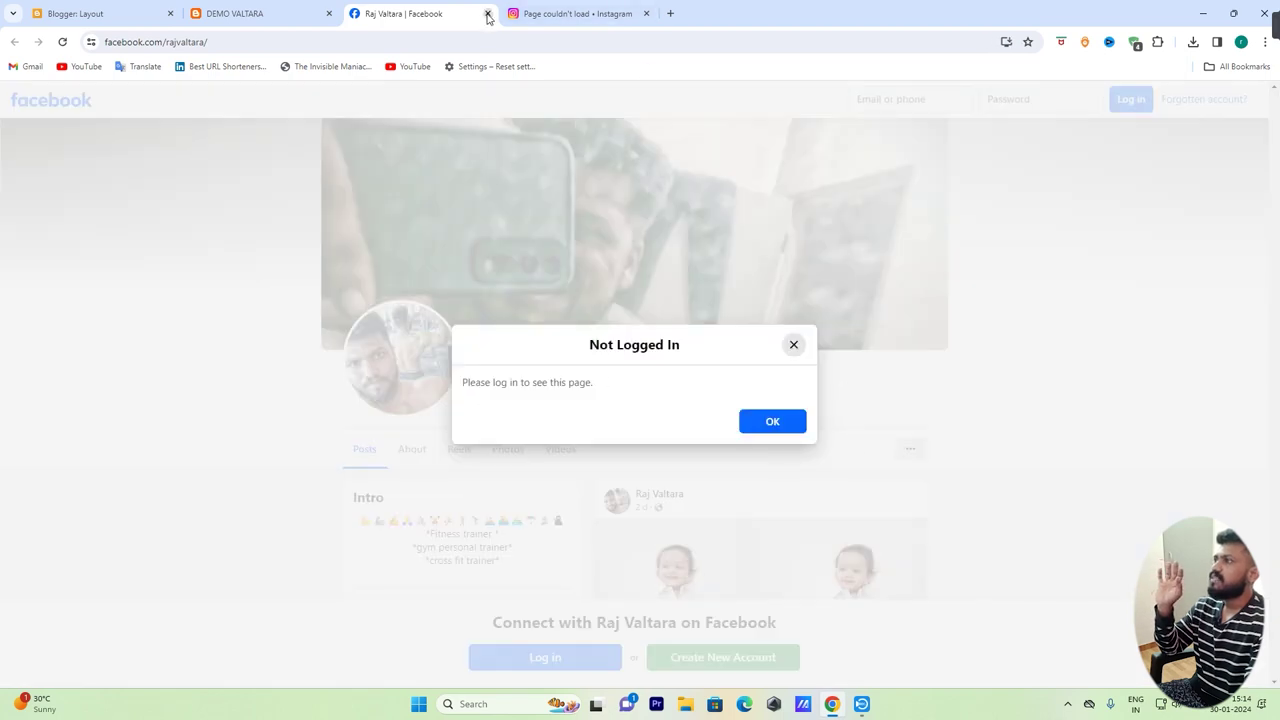
Close the Facebook and Instagram tabs and go back to the Blogger layout
left_click(488, 14)
left_click(488, 14)
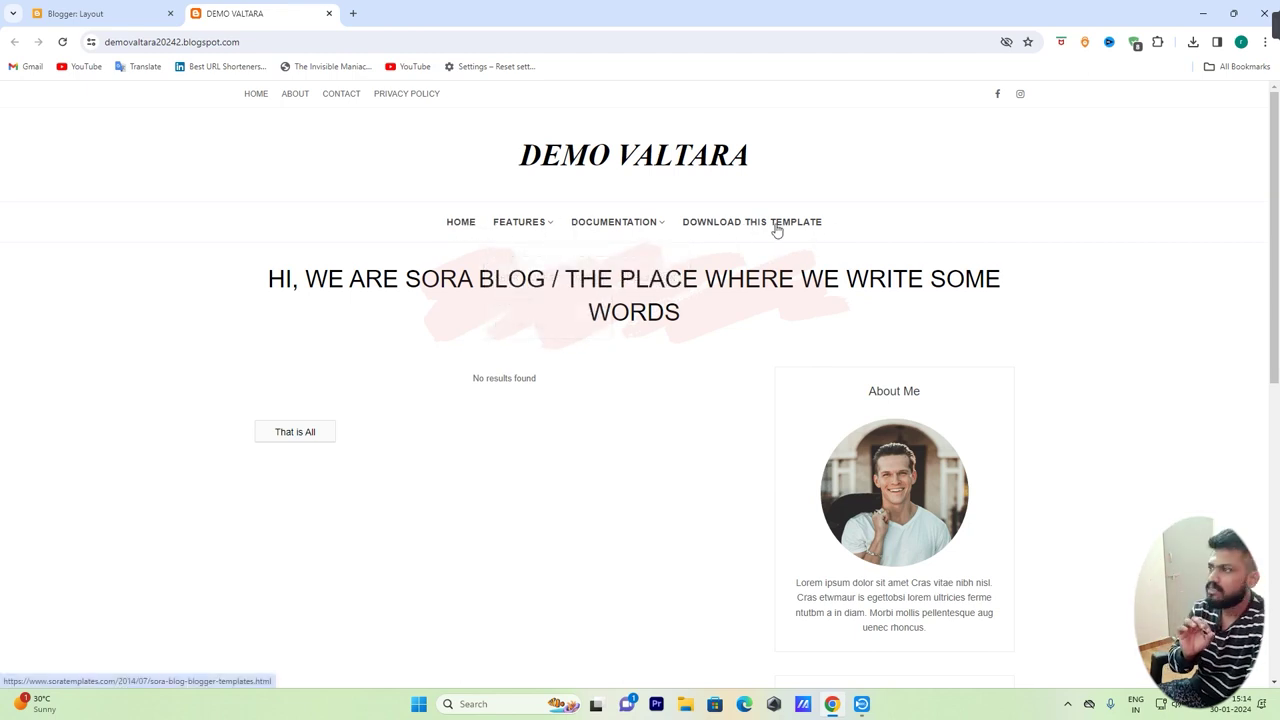
left_click(70, 13)
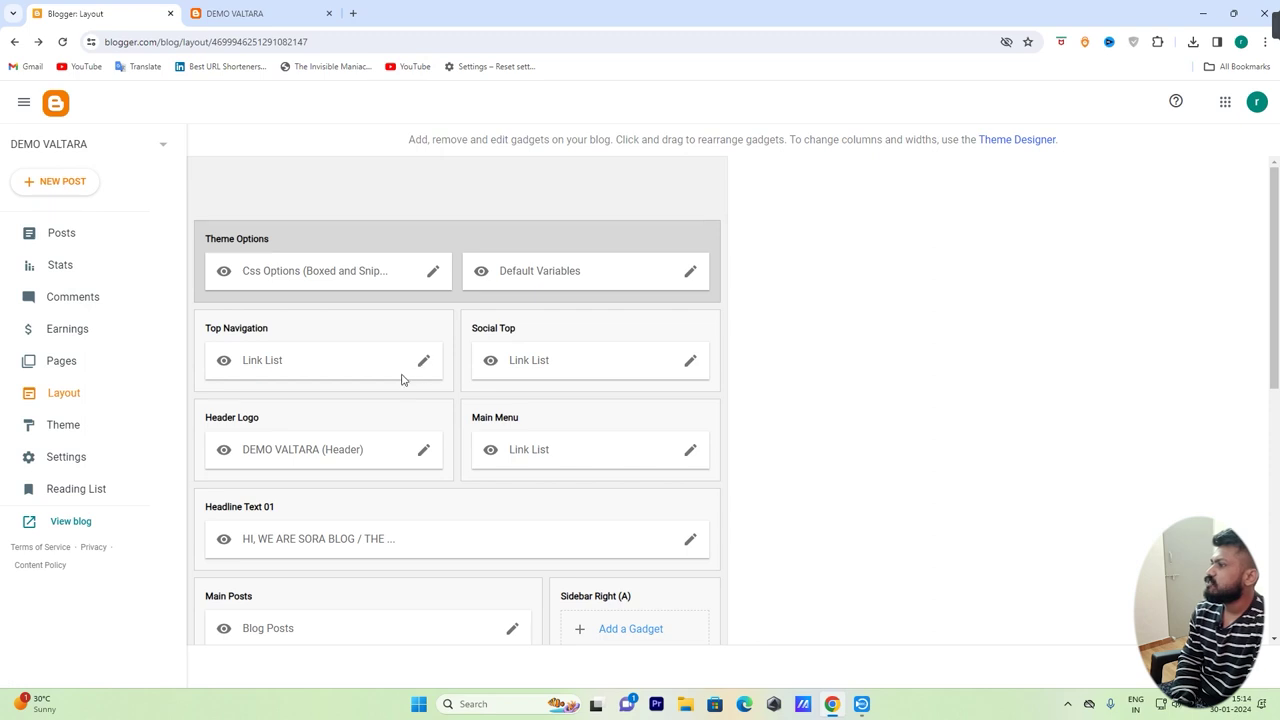
Delete every existing Main Menu link, from Download This Template through Home
scroll(403, 380, "down", 1)
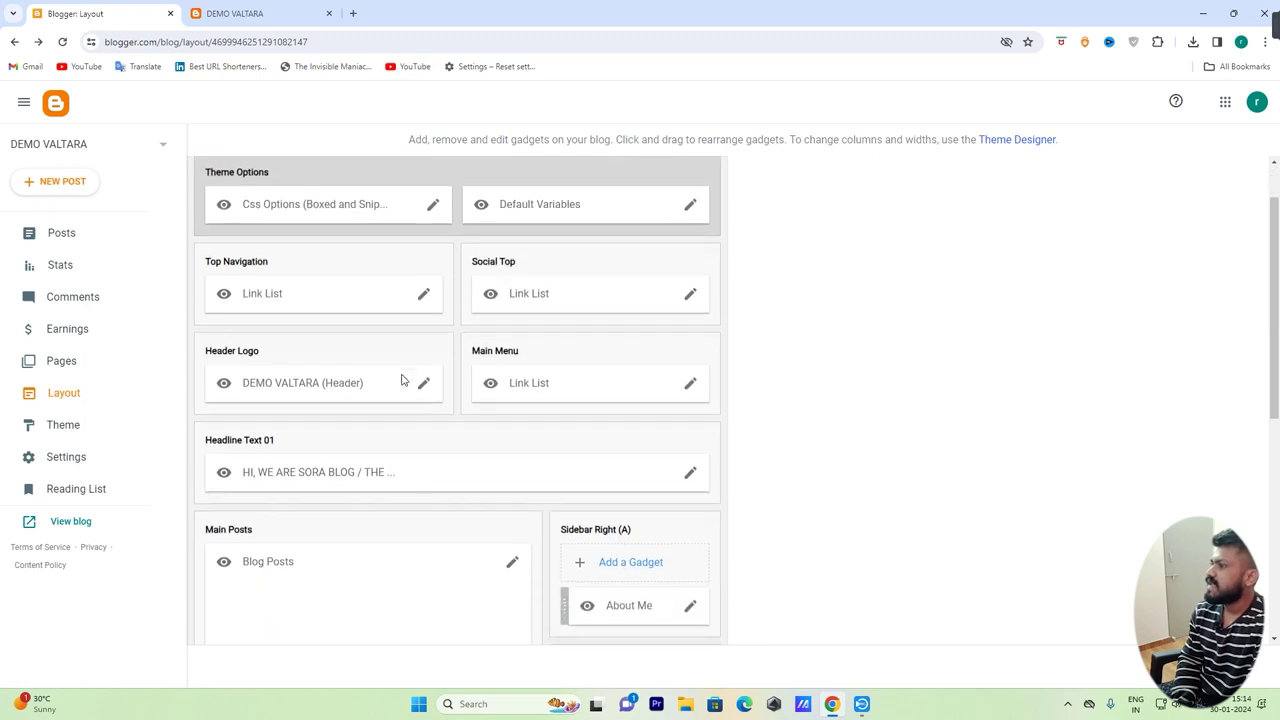
left_click(691, 385)
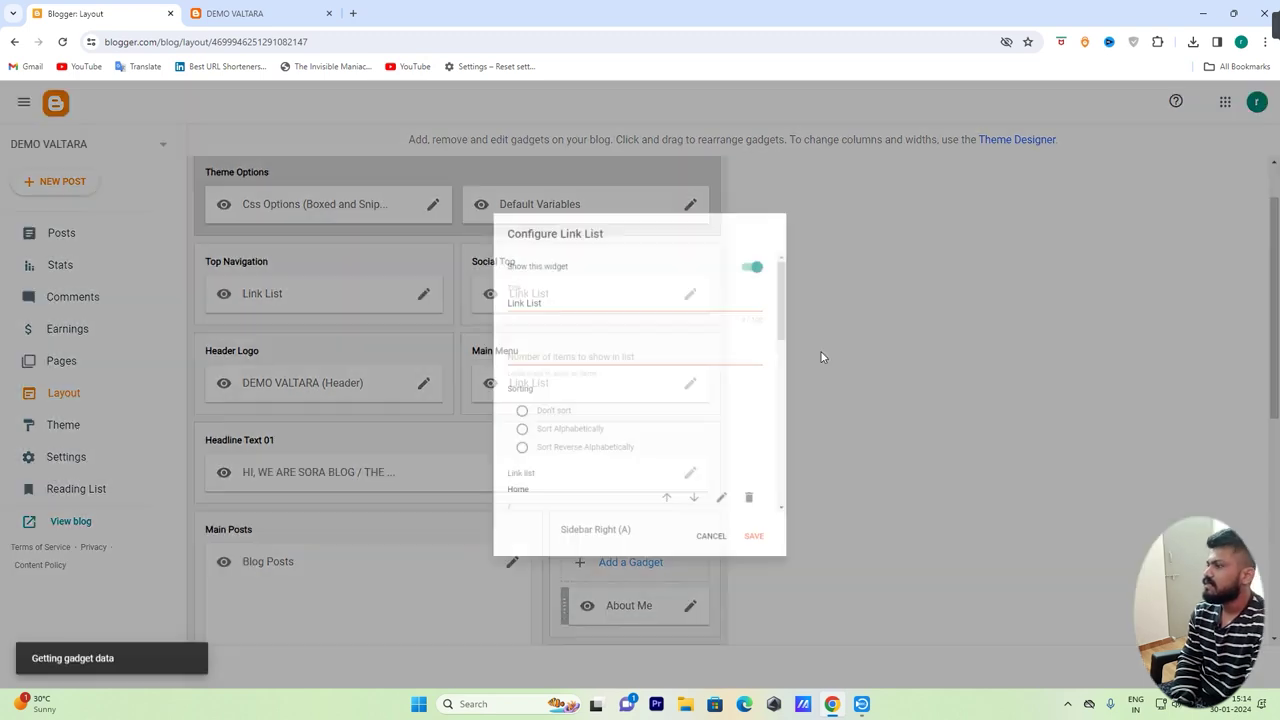
scroll(703, 405, "down", 10)
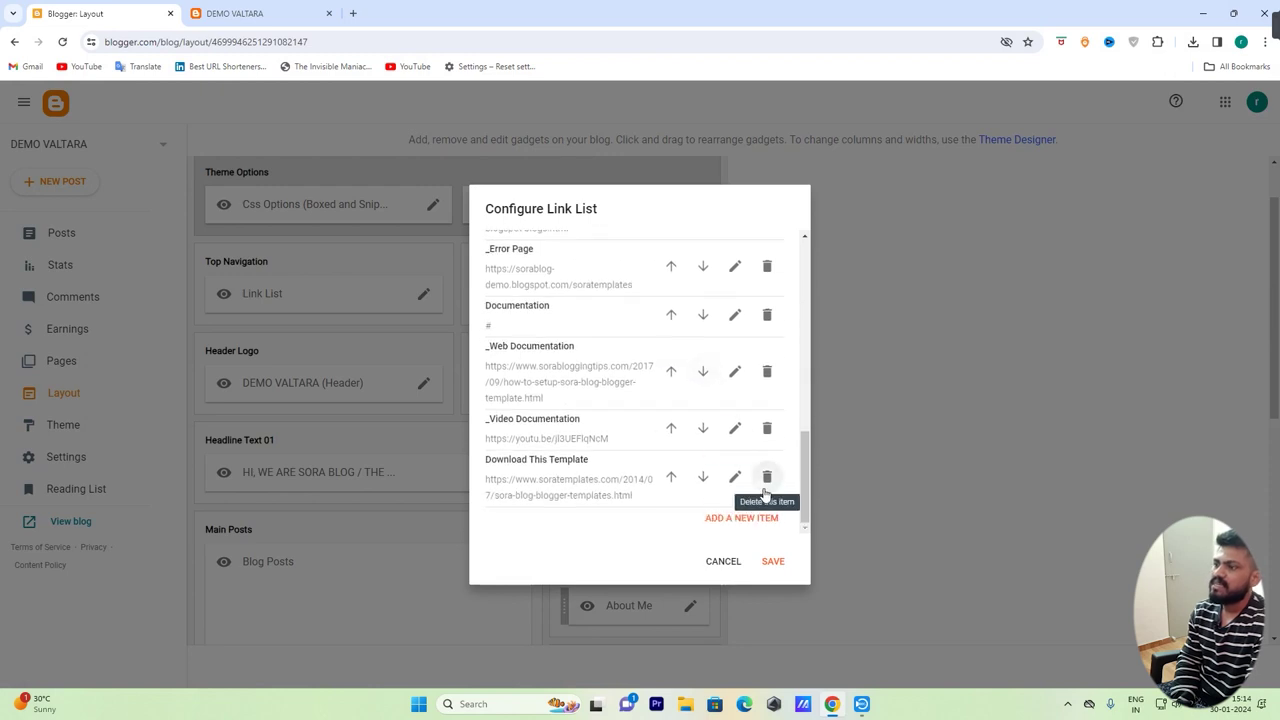
left_click(766, 490)
left_click(767, 488)
left_click(768, 487)
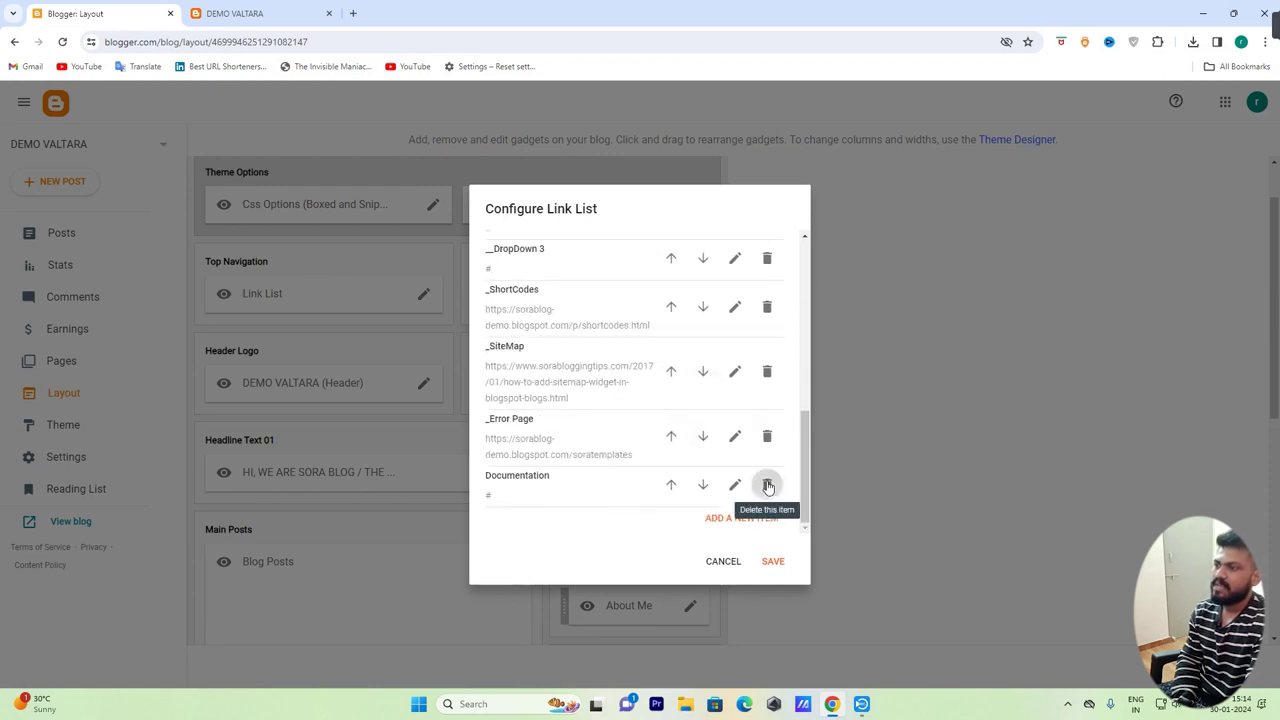
left_click(767, 486)
left_click(767, 484)
left_click(767, 484)
left_click(767, 486)
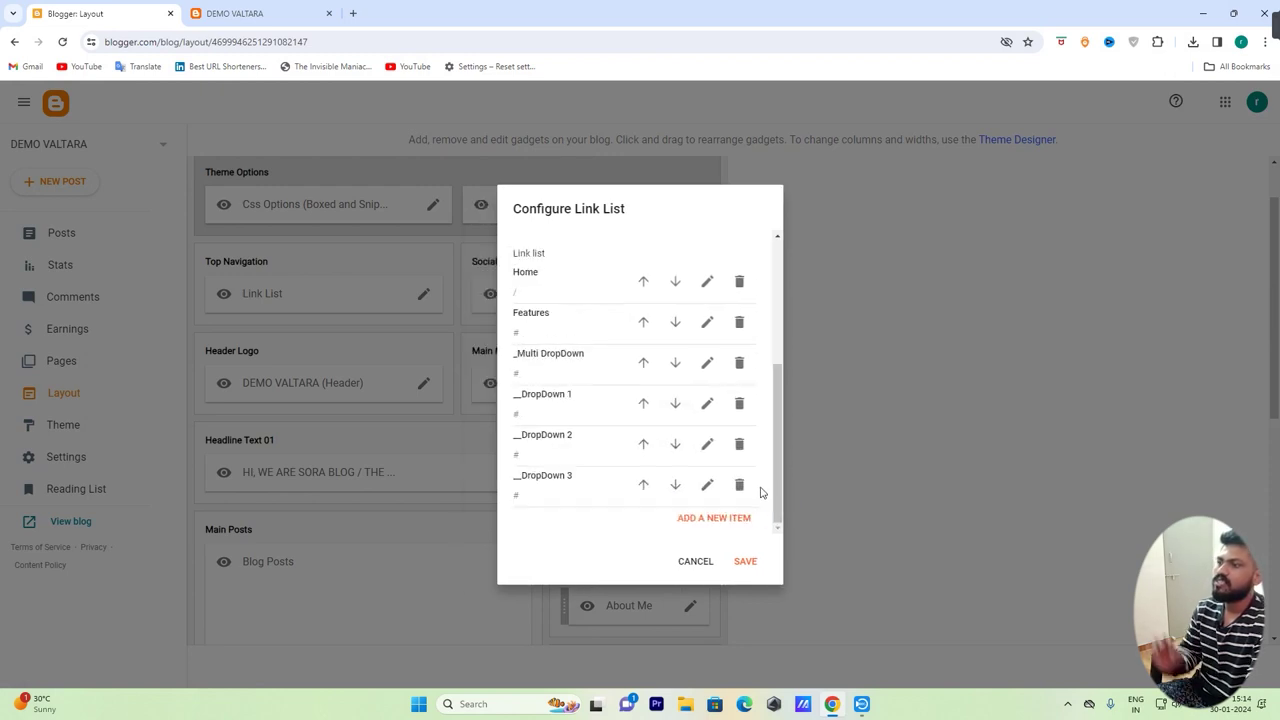
left_click(740, 486)
left_click(740, 486)
left_click(740, 486)
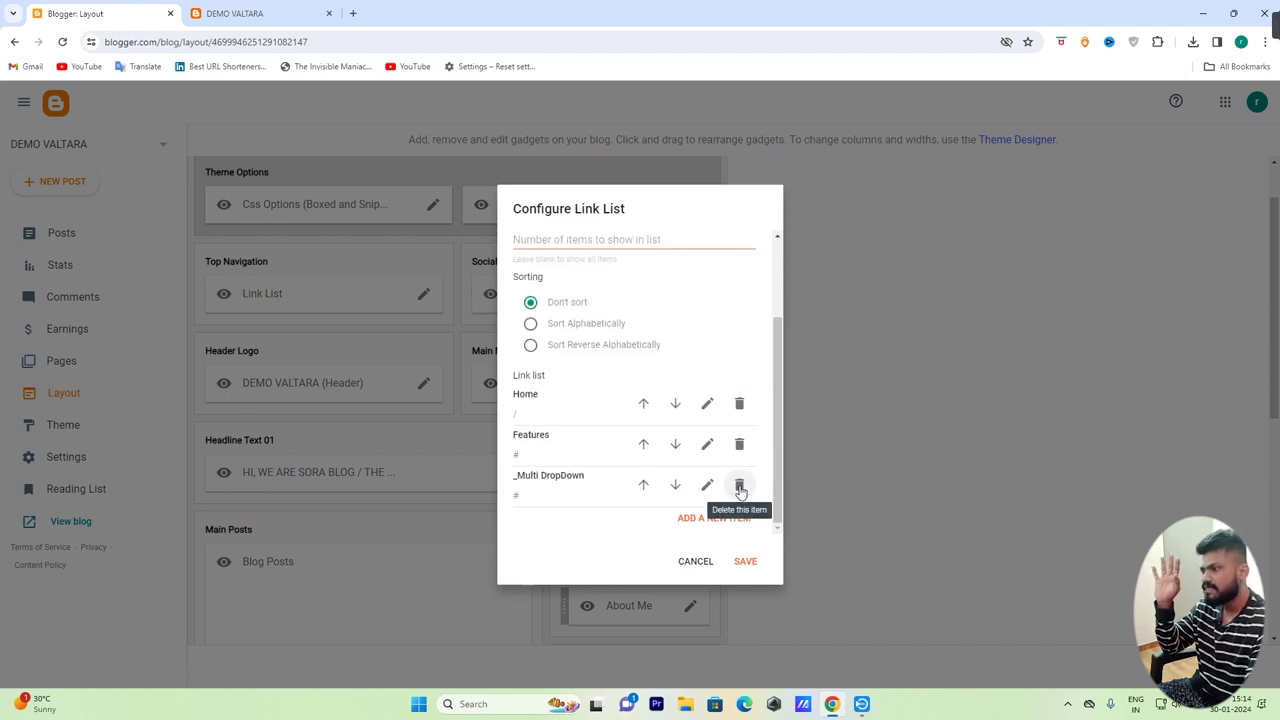
left_click(740, 486)
left_click(740, 486)
left_click(740, 486)
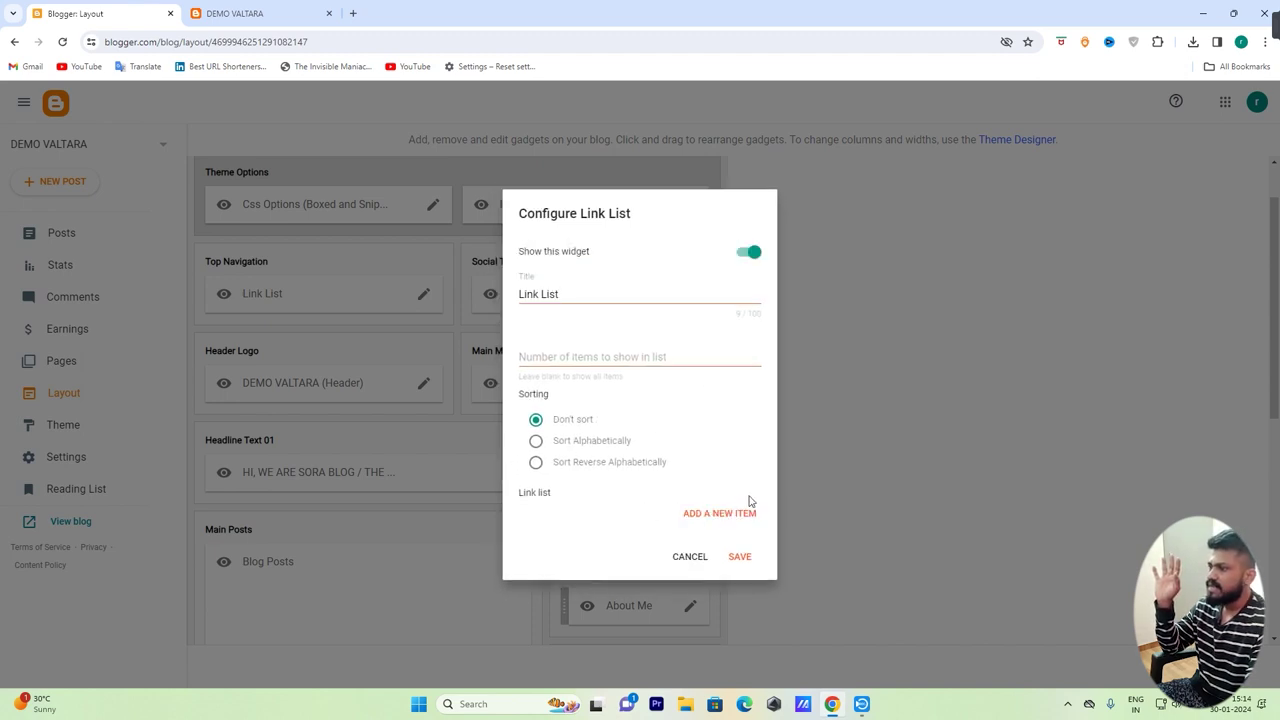
Add Fatloss and Keto Deit entries to the main menu link list
left_click(722, 514)
scroll(605, 399, "down", 2)
left_click(617, 398)
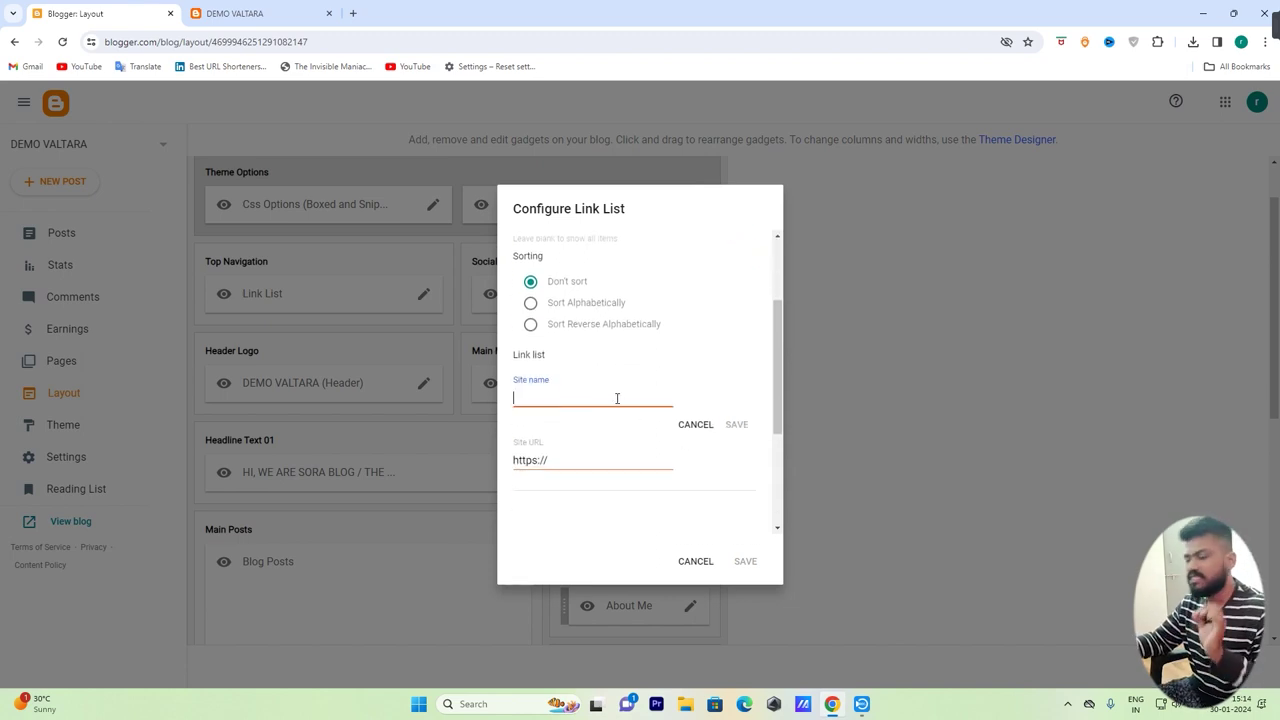
type("Fatloss")
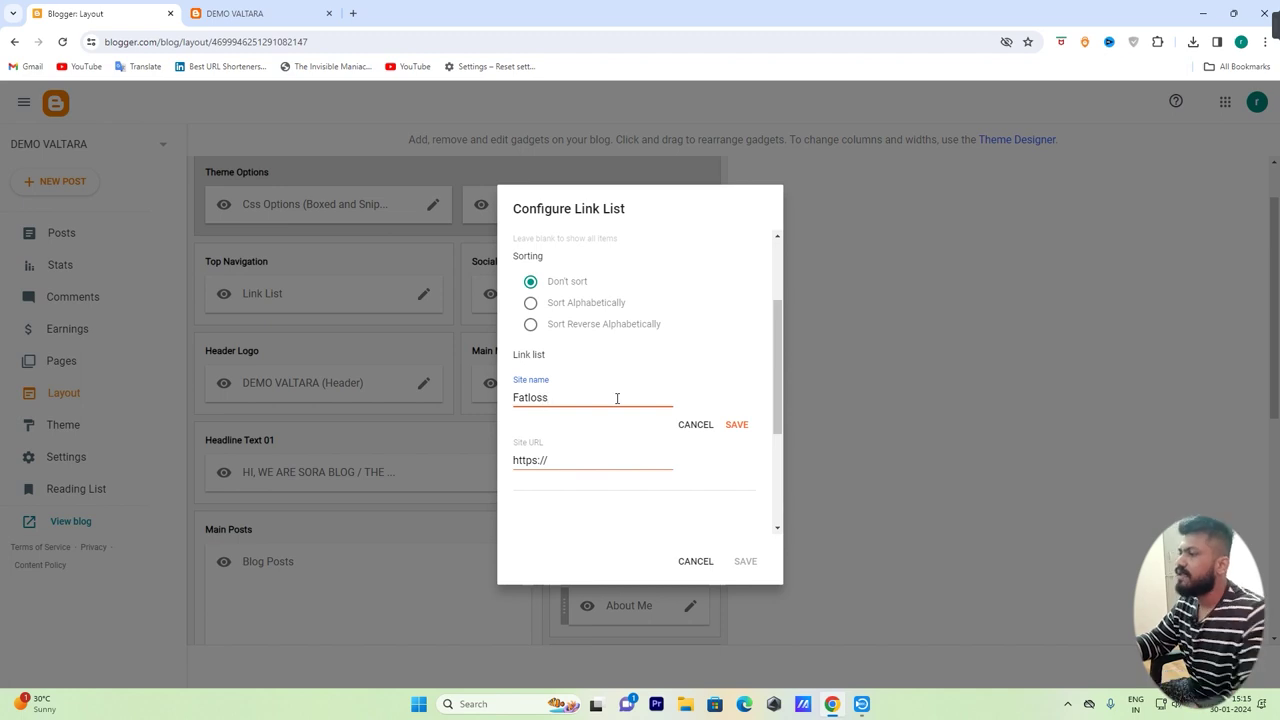
left_click(740, 424)
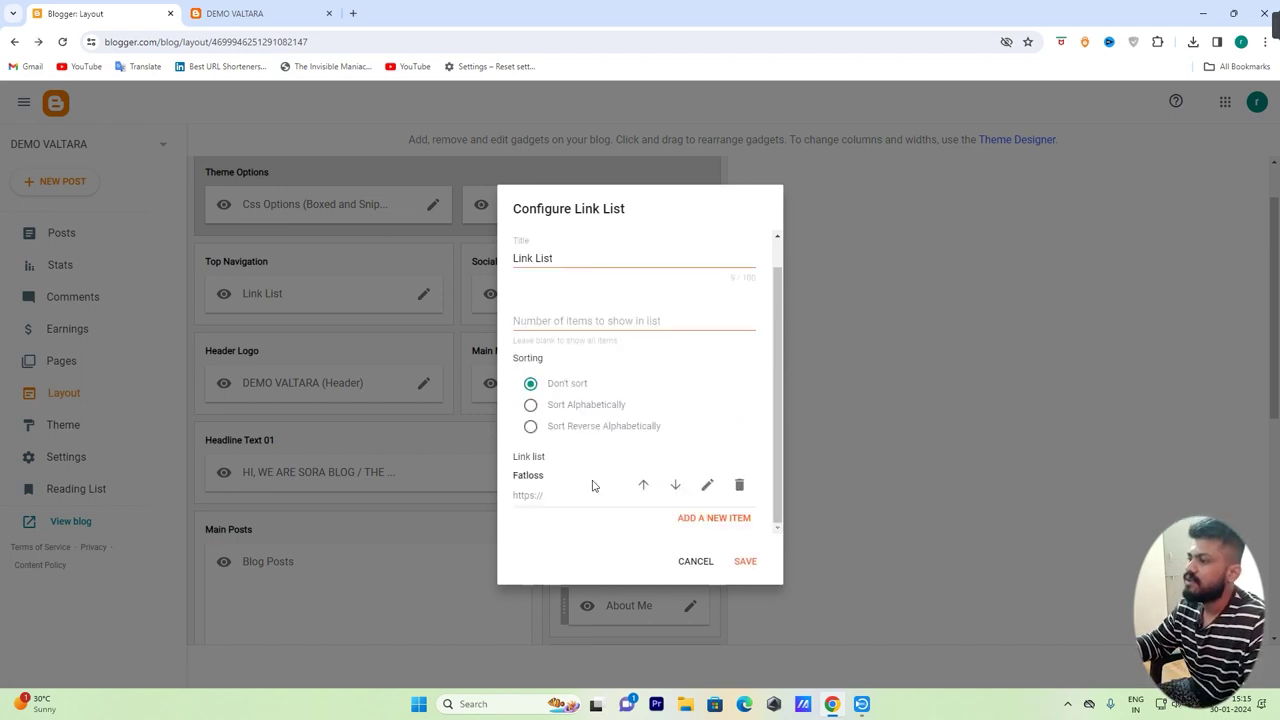
left_click(690, 523)
left_click(606, 407)
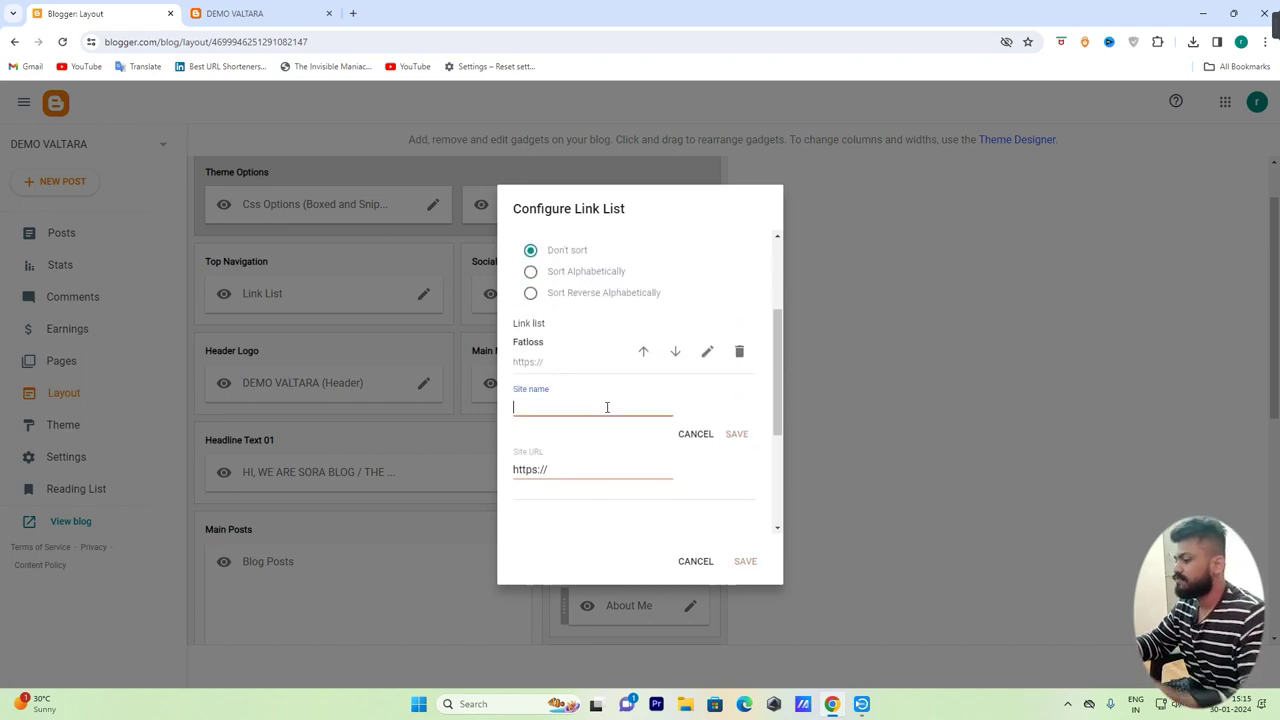
type("Keto Deit")
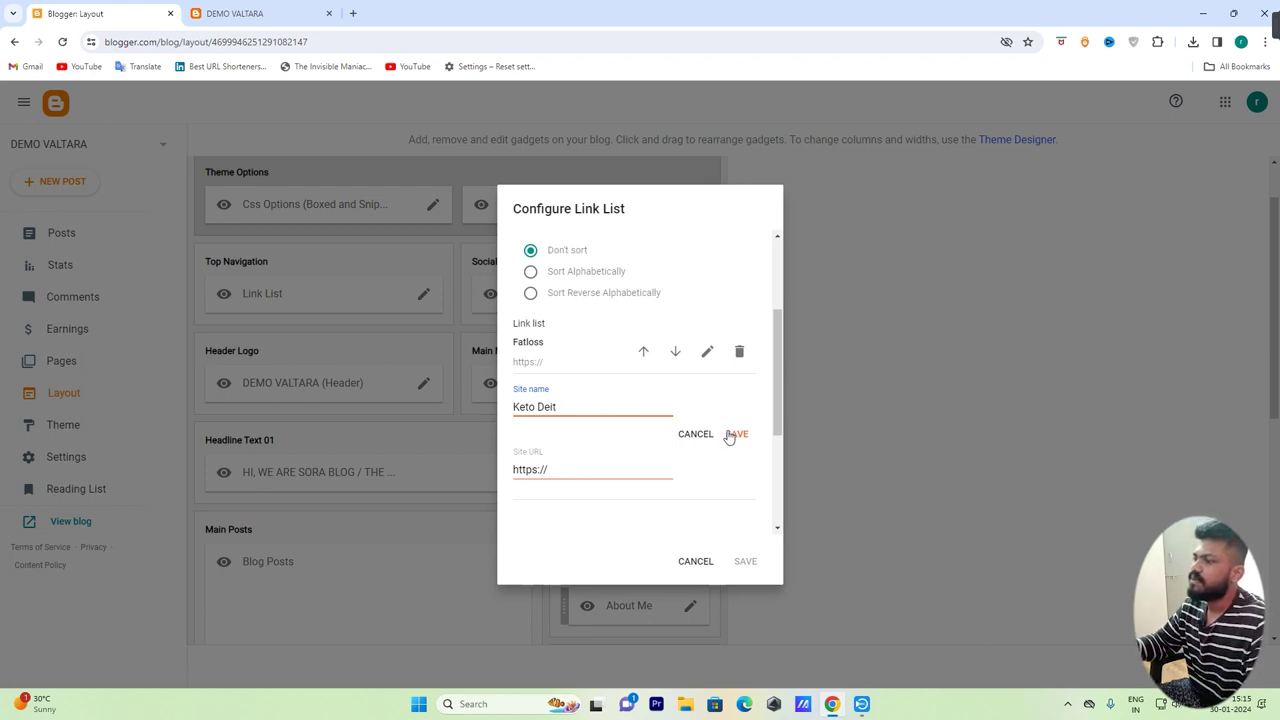
left_click(734, 434)
left_click(745, 561)
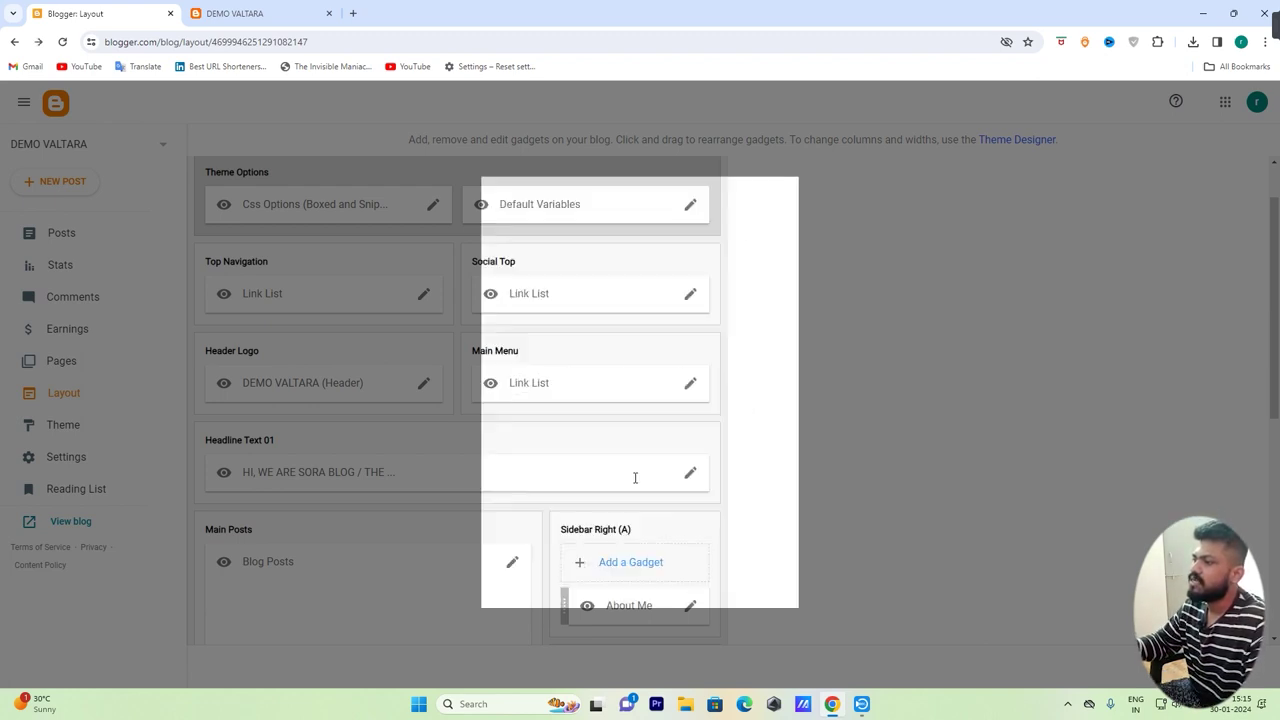
Add Gym and Yoga entries and save the main menu link list
left_click(580, 405)
type("Gym")
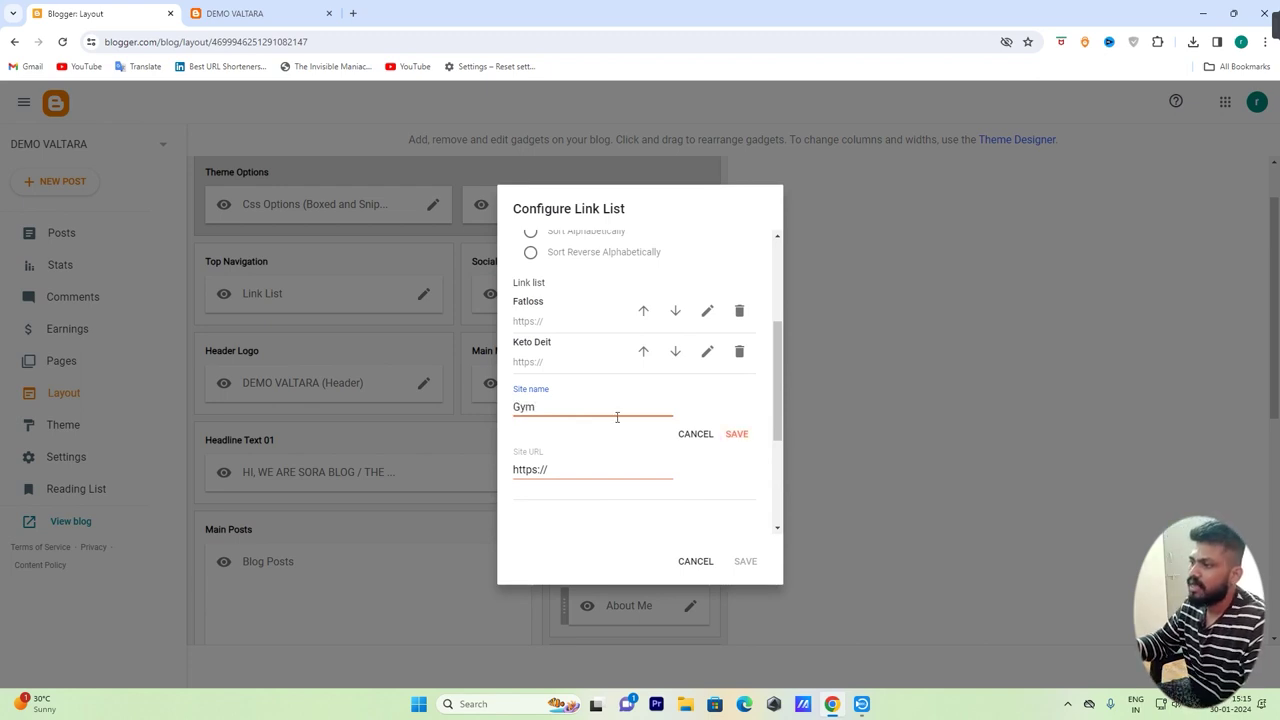
left_click(735, 434)
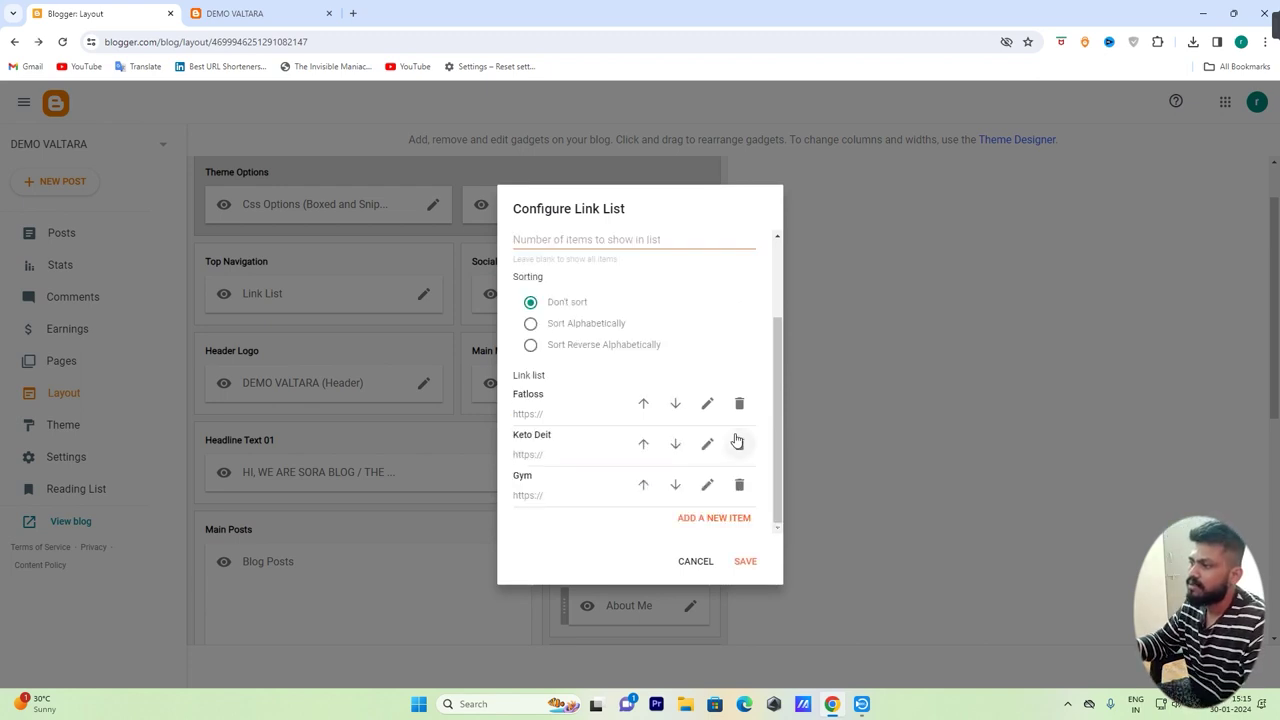
left_click(713, 518)
left_click(592, 404)
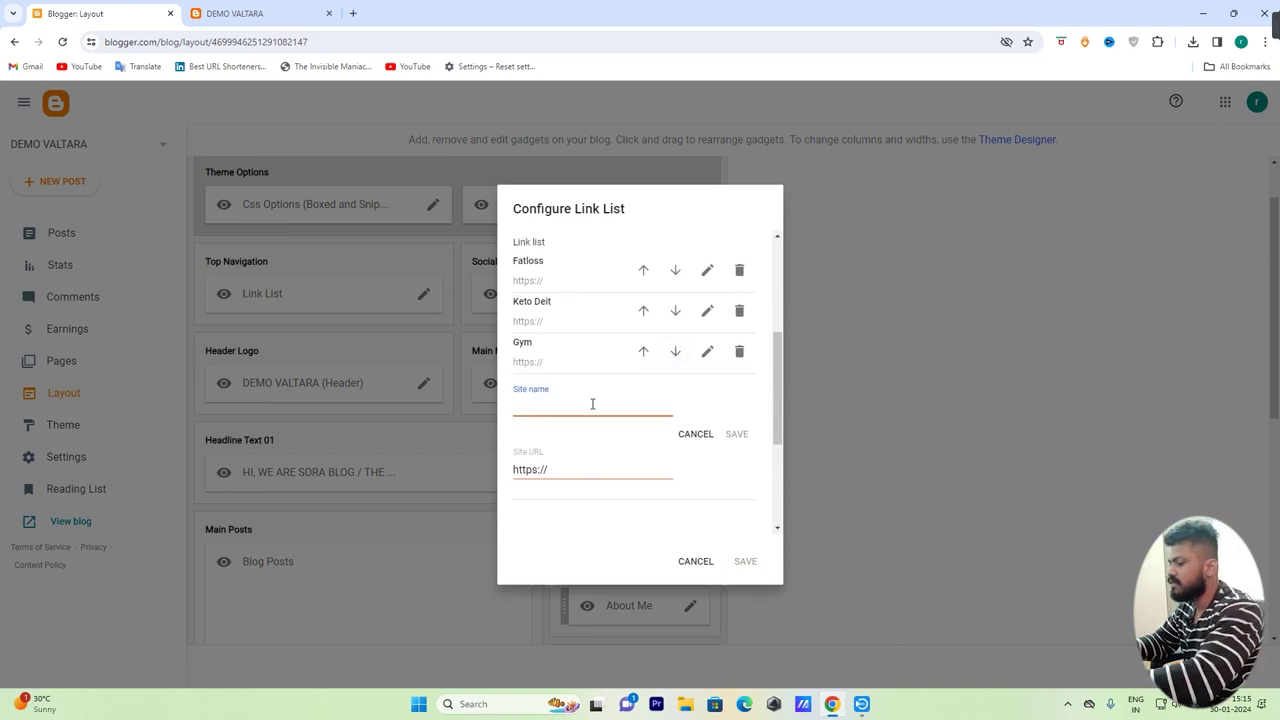
type("G")
key("BackSpace")
type("Yoga")
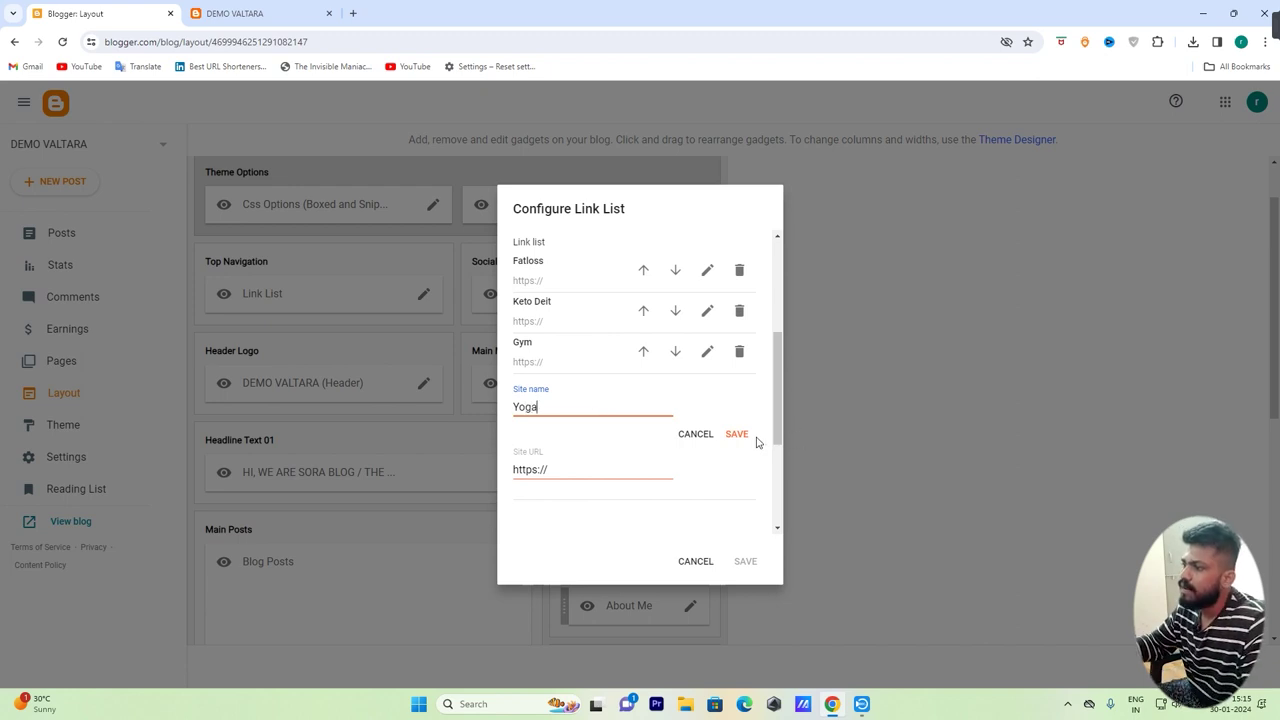
left_click(737, 434)
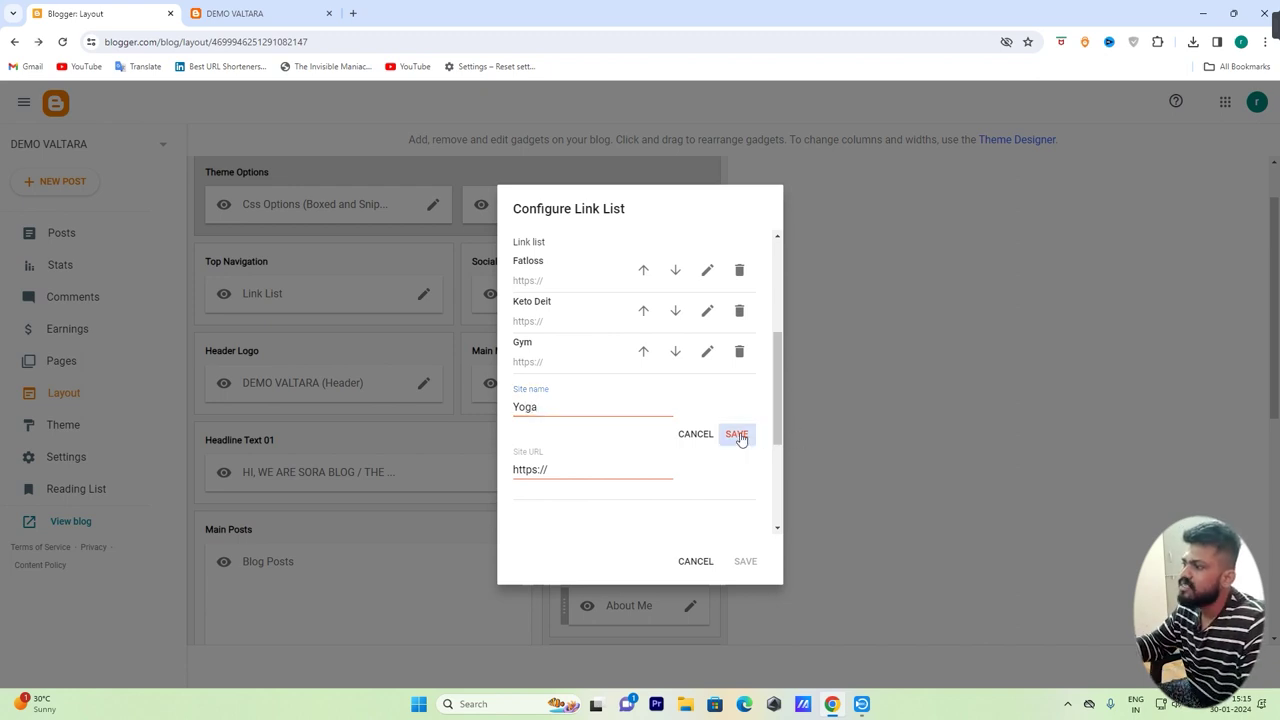
left_click(745, 561)
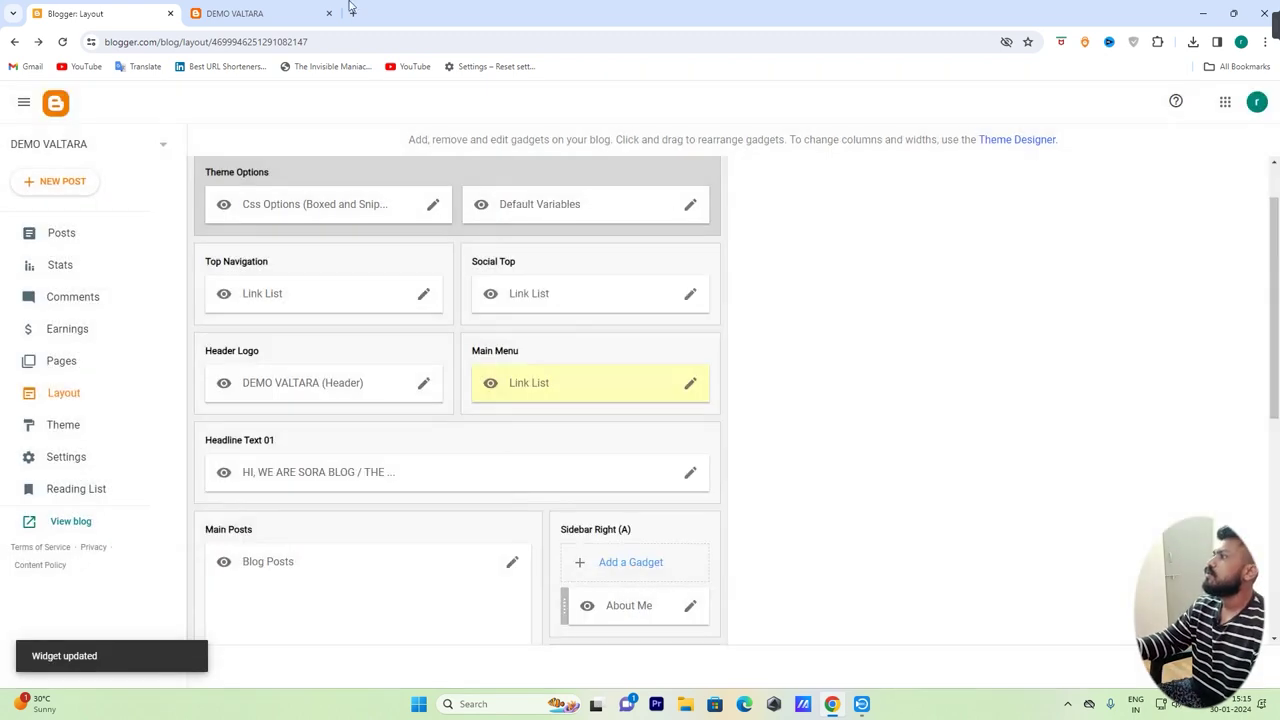
left_click(270, 13)
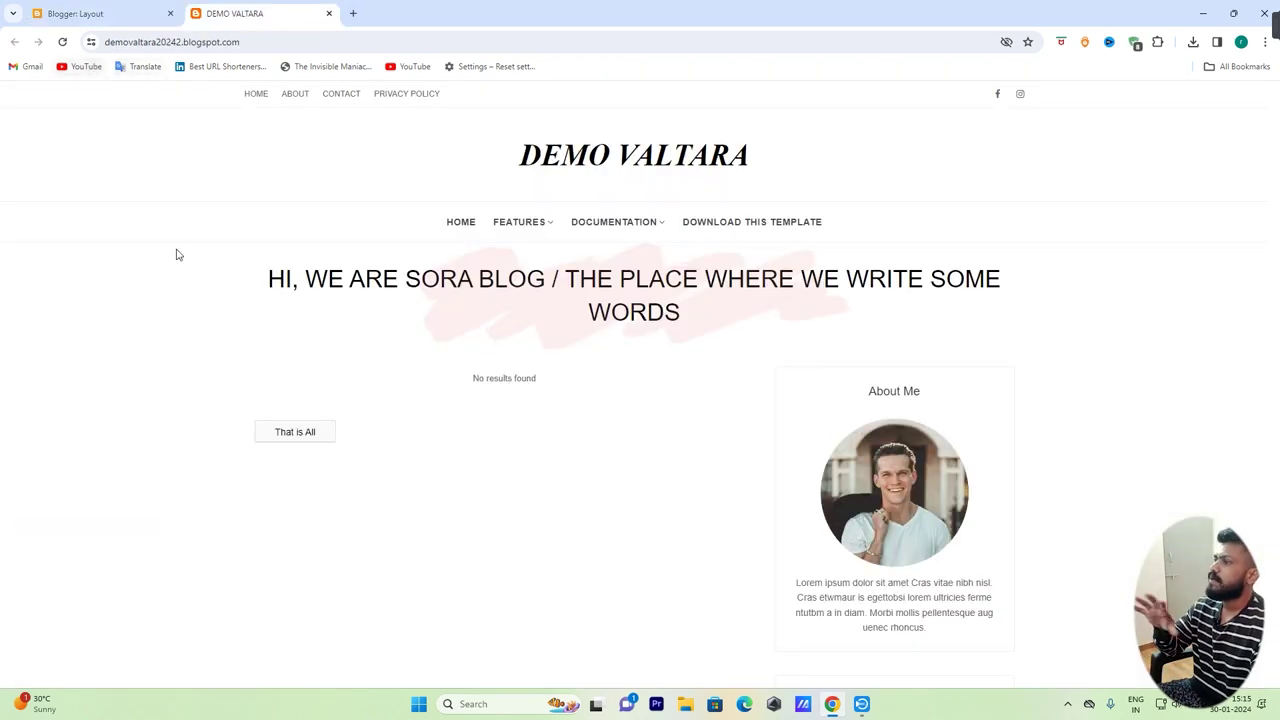
Reload the blog to show the FATLOSS, KETO DEIT, GYM, YOGA menu and copy the headline text
left_click(62, 45)
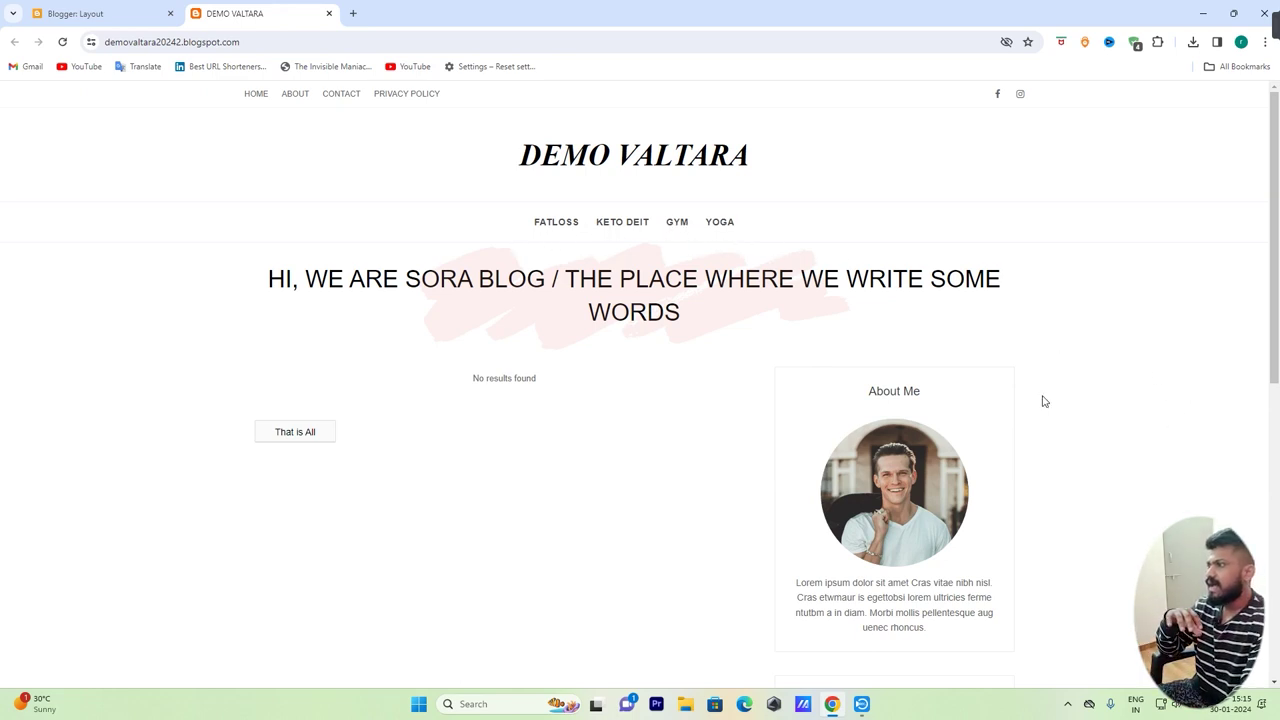
left_click_drag(270, 281, 688, 320)
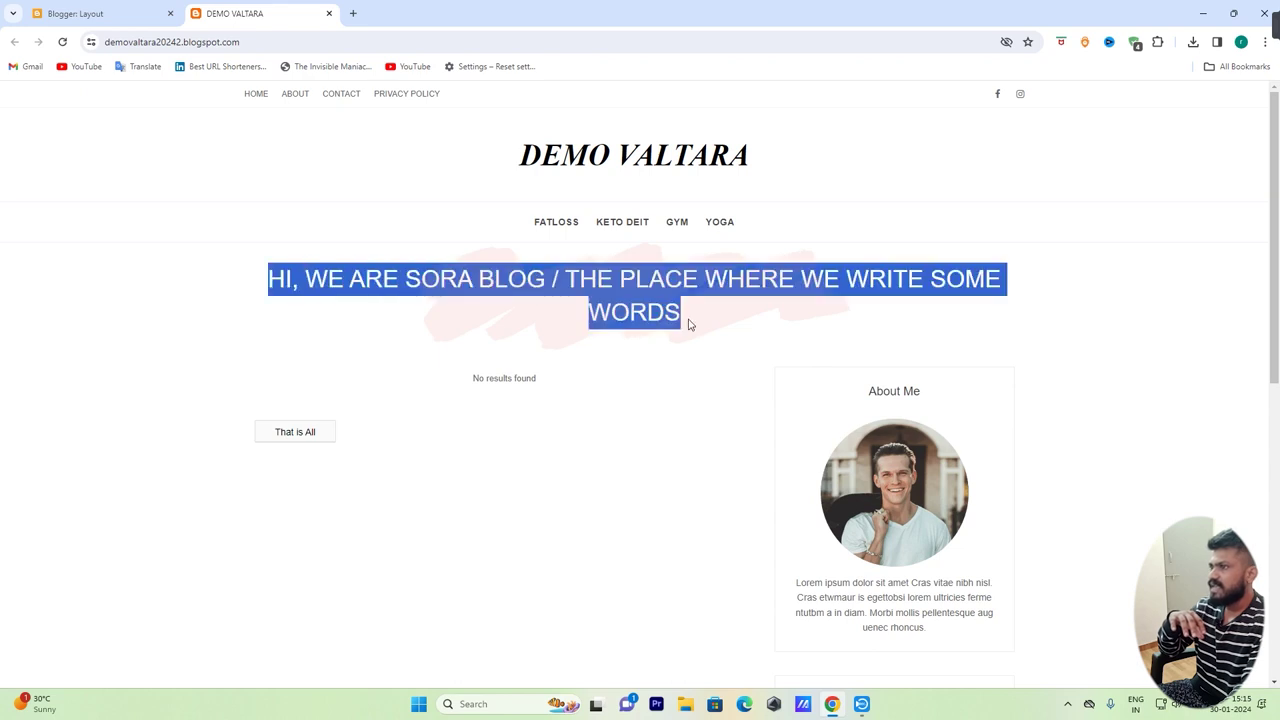
right_click(679, 285)
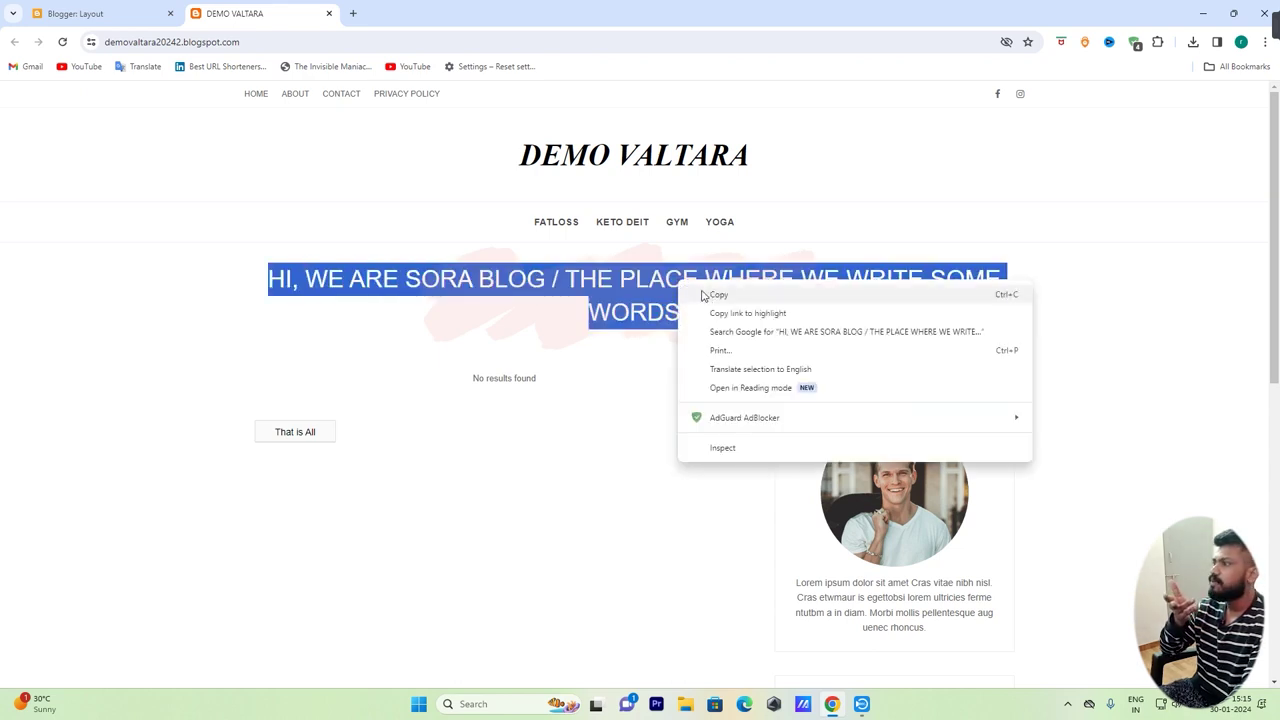
left_click(716, 295)
left_click(541, 275)
key("ctrl+shift+Tab")
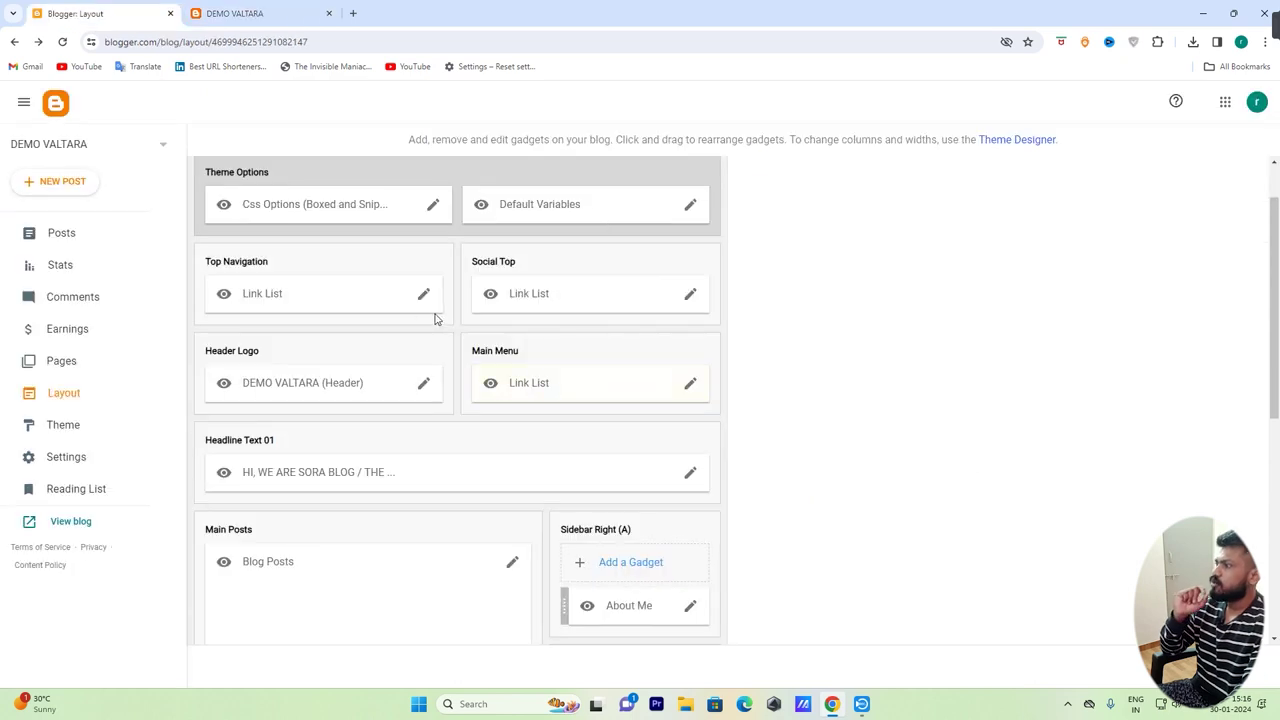
scroll(427, 337, "down", 1)
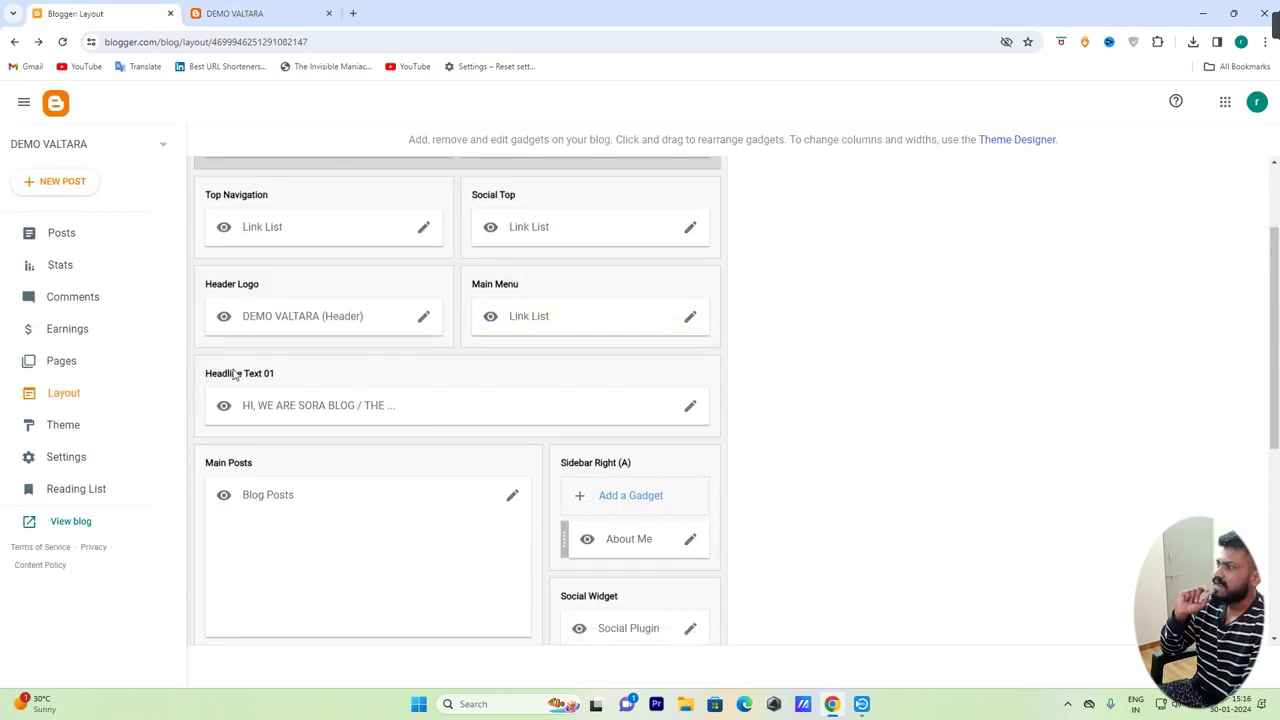
left_click(690, 406)
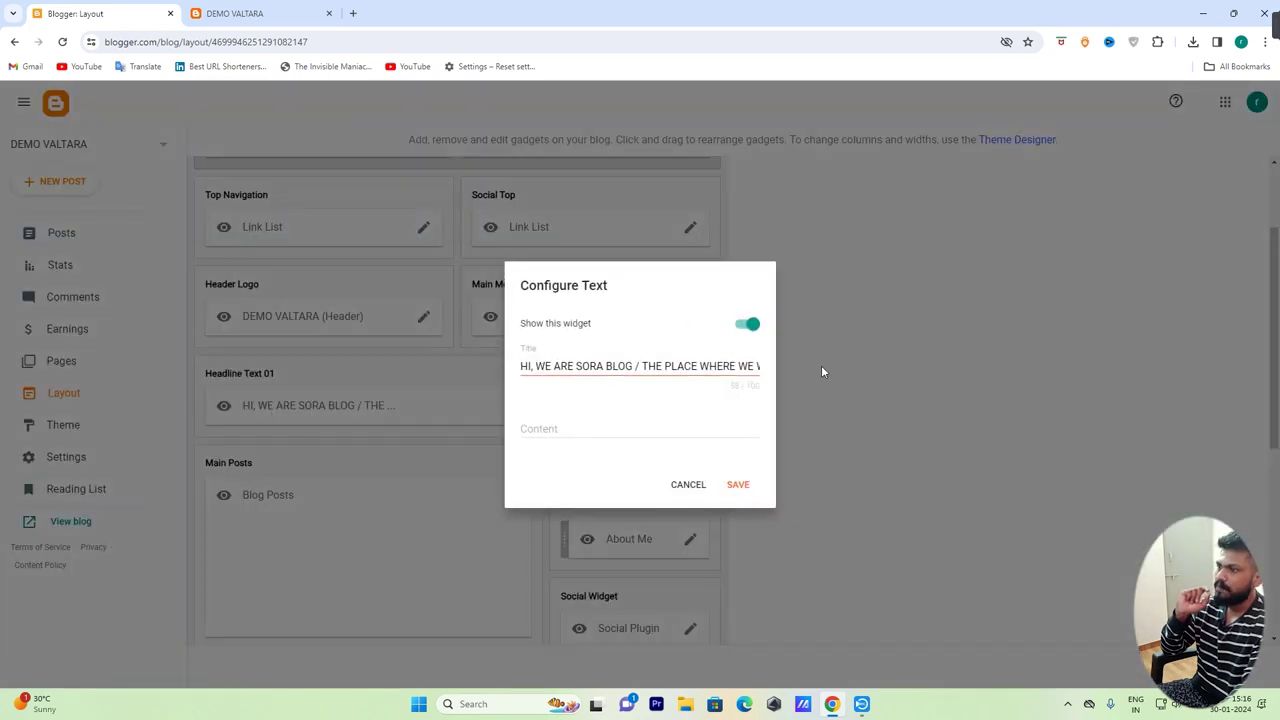
left_click_drag(640, 366, 907, 378)
key("BackSpace")
key("BackSpace")
key("BackSpace")
key("BackSpace")
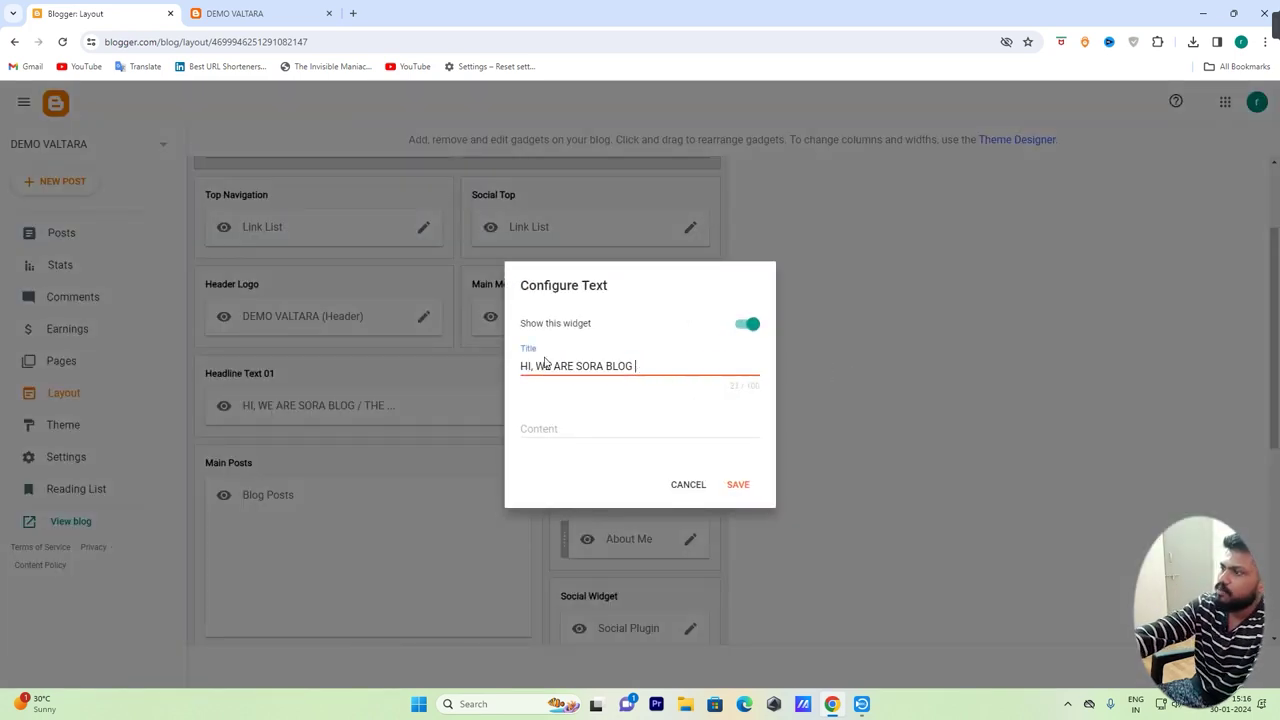
key("BackSpace")
key("BackSpace")
key("BackSpace")
key("BackSpace")
key("BackSpace")
key("BackSpace")
key("BackSpace")
key("BackSpace")
key("BackSpace")
key("BackSpace")
key("BackSpace")
key("BackSpace")
key("BackSpace")
key("BackSpace")
key("BackSpace")
key("BackSpace")
key("BackSpace")
key("BackSpace")
key("BackSpace")
key("BackSpace")
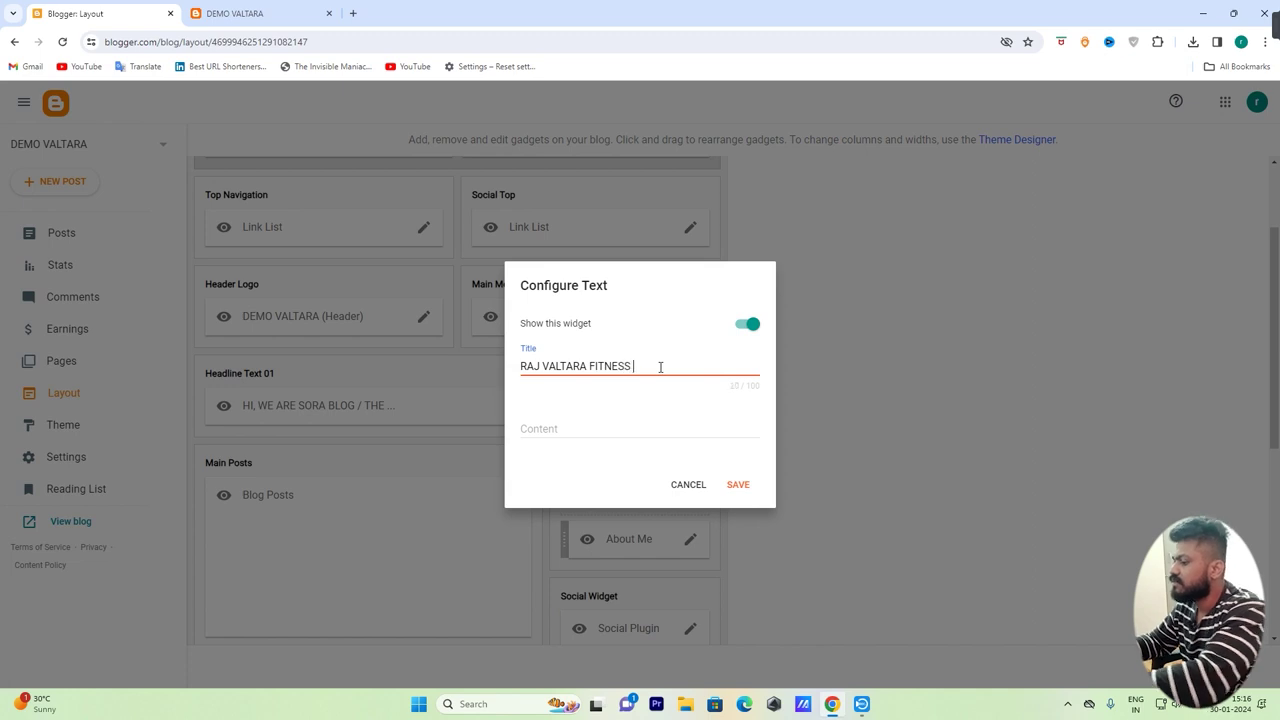
type("NER")
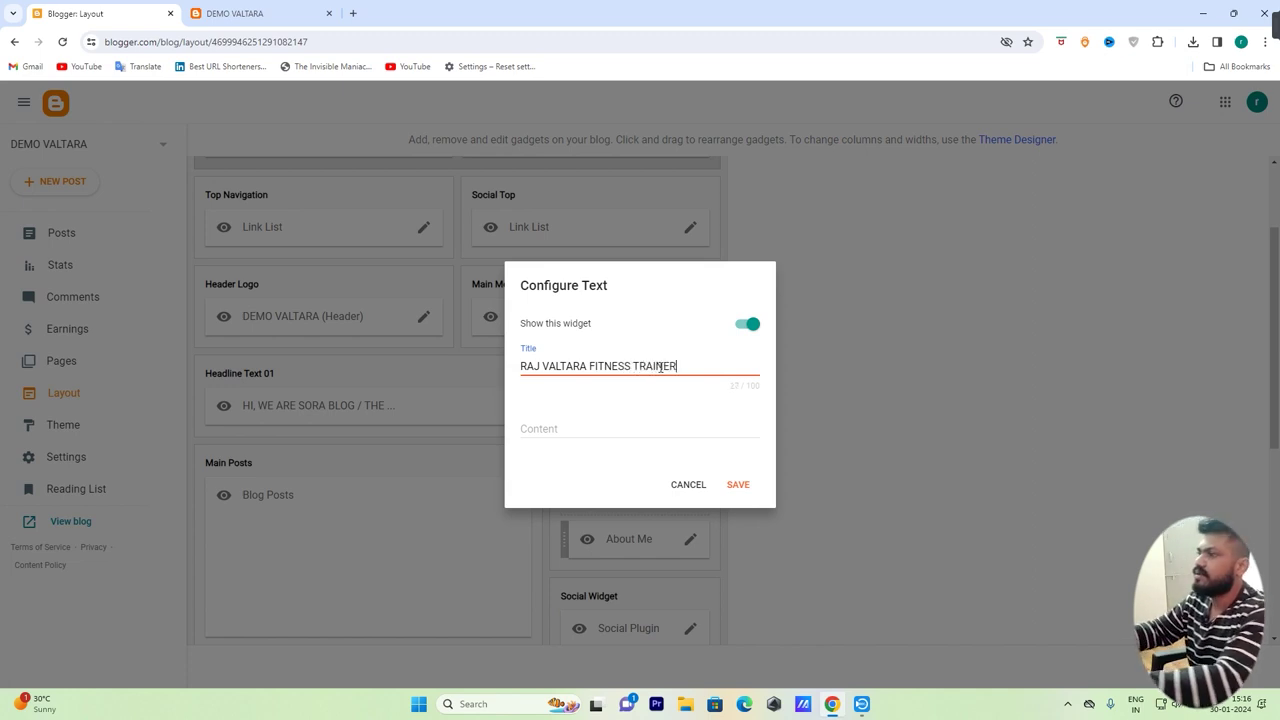
left_click(736, 484)
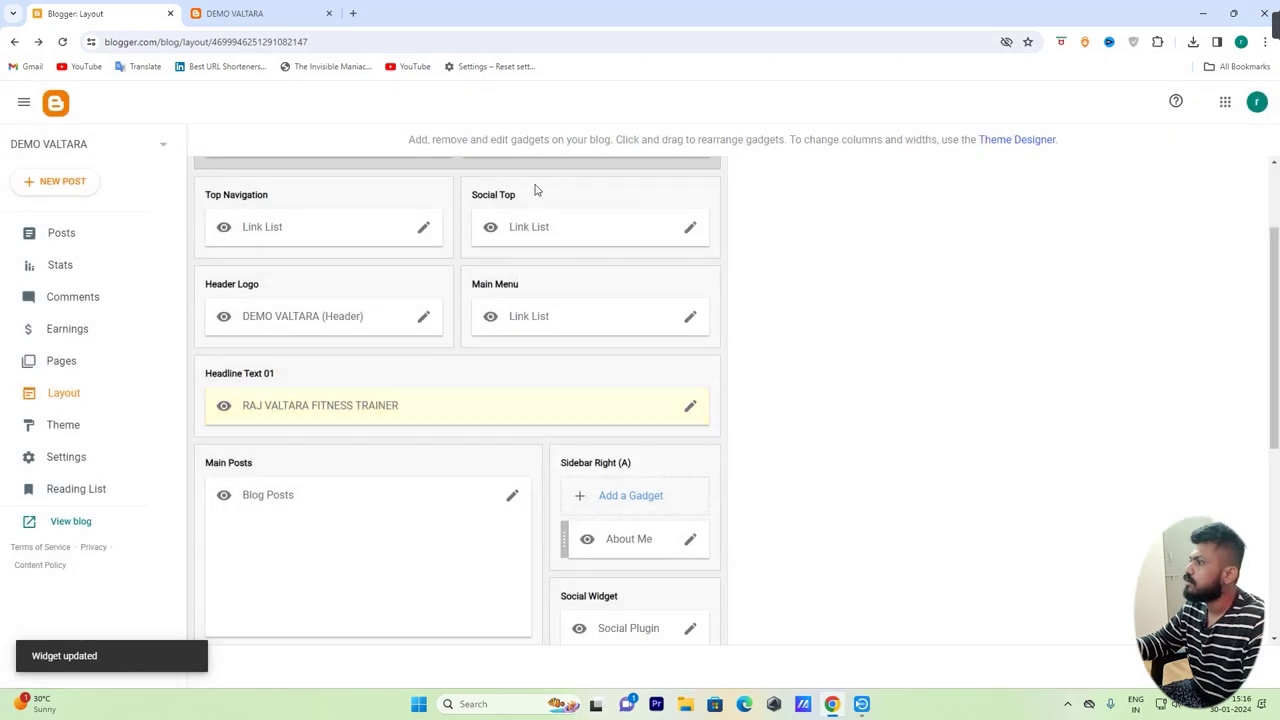
left_click(250, 13)
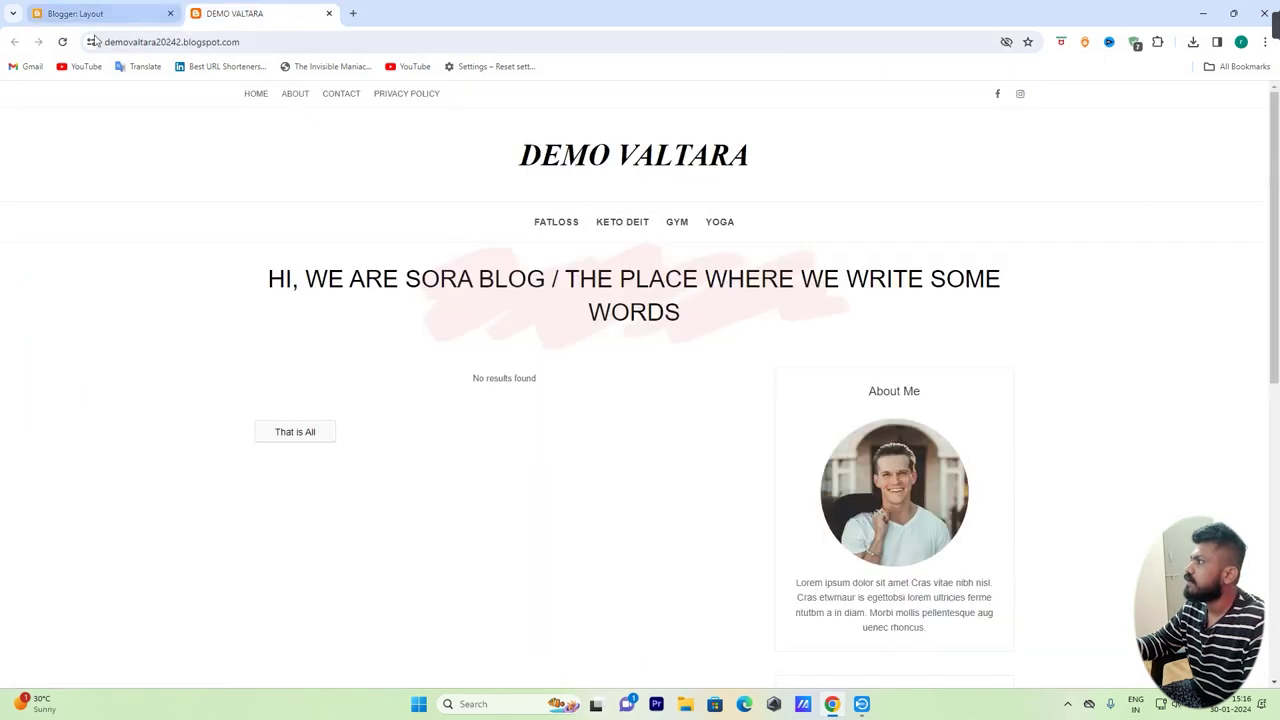
Reload the blog to check the new fitness-trainer headline and scroll down to the footer
left_click(62, 42)
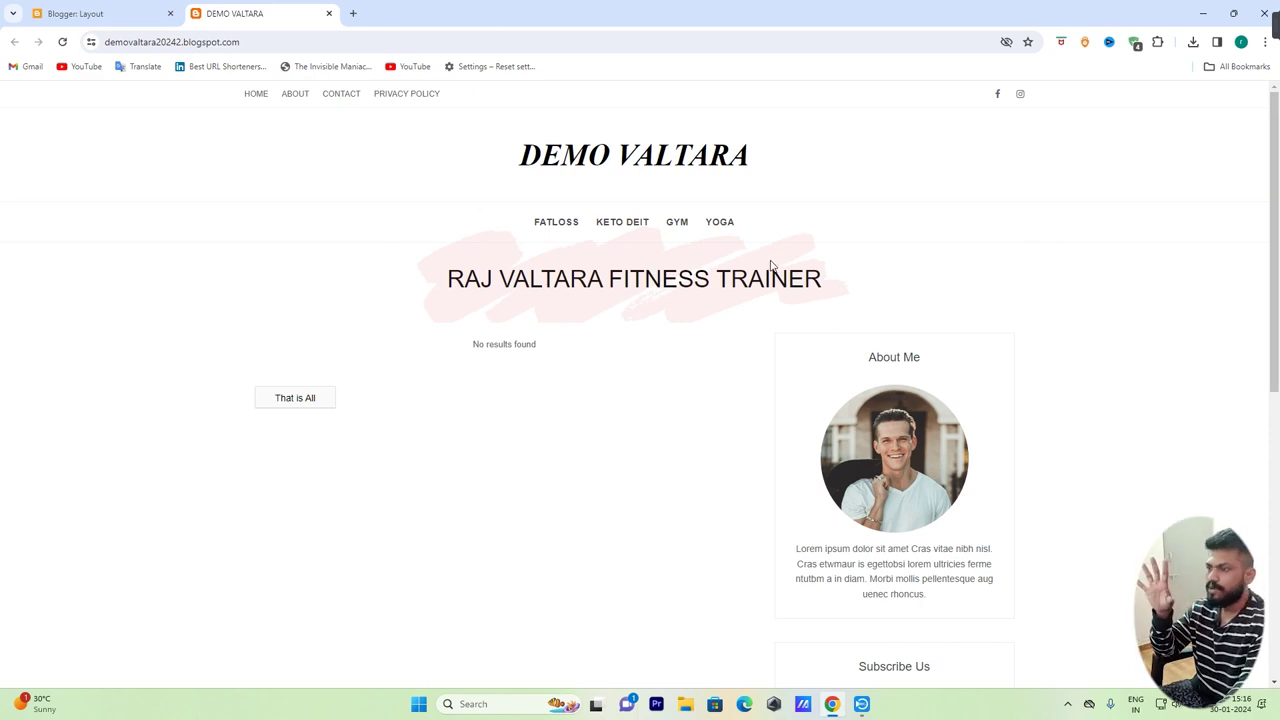
scroll(770, 264, "down", 3)
scroll(770, 264, "up", 1)
scroll(904, 427, "down", 4)
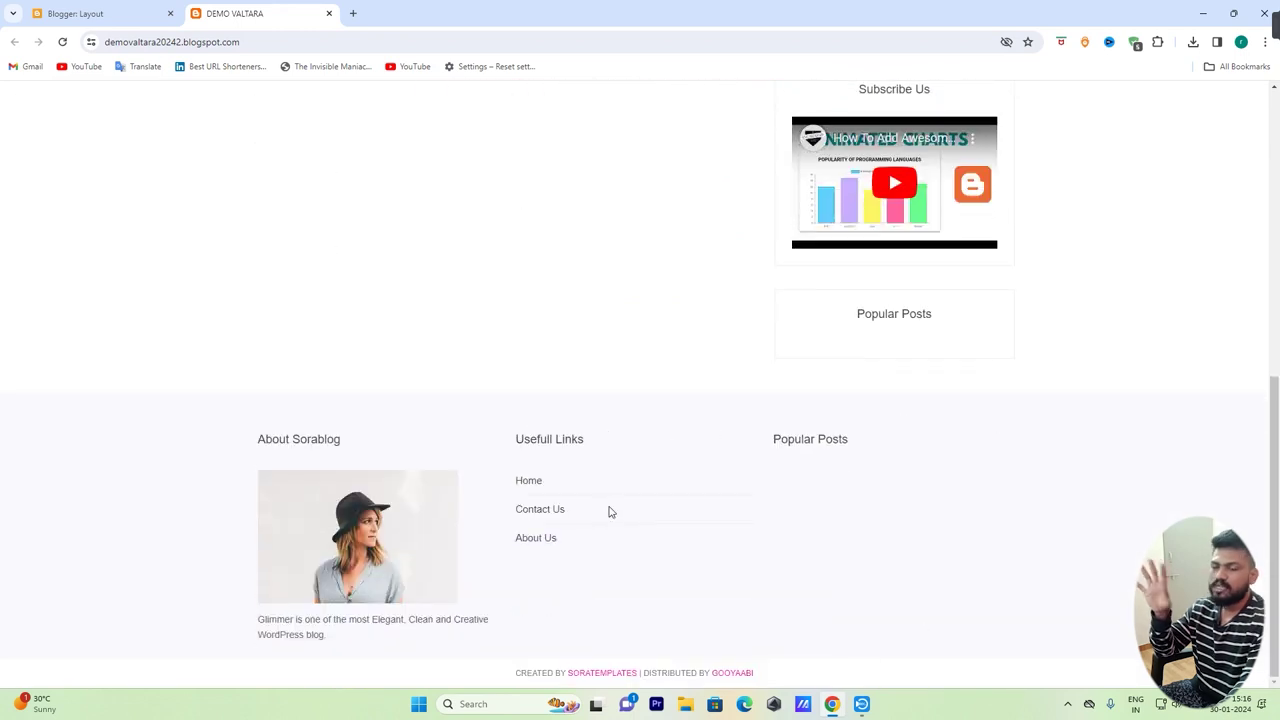
left_click(75, 13)
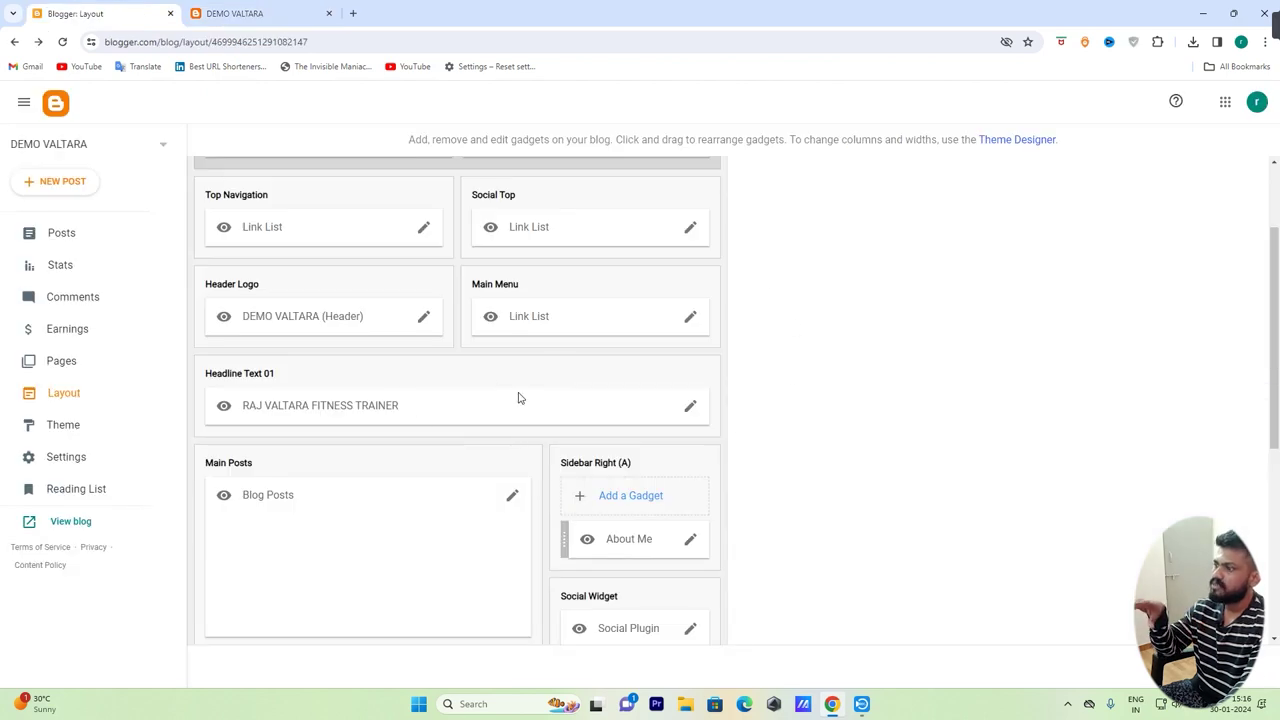
Remove the About Sorablog image gadget from the footer's Section (Left), confirming the removal
scroll(517, 397, "down", 4)
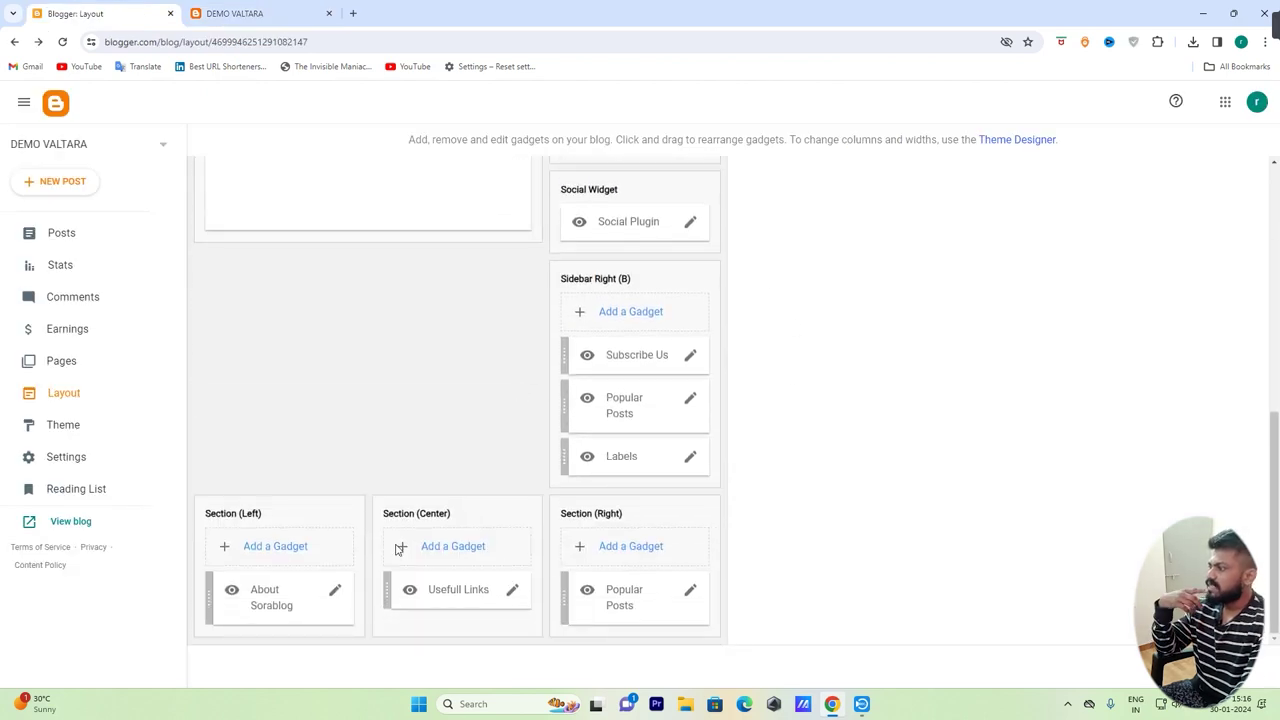
left_click(230, 13)
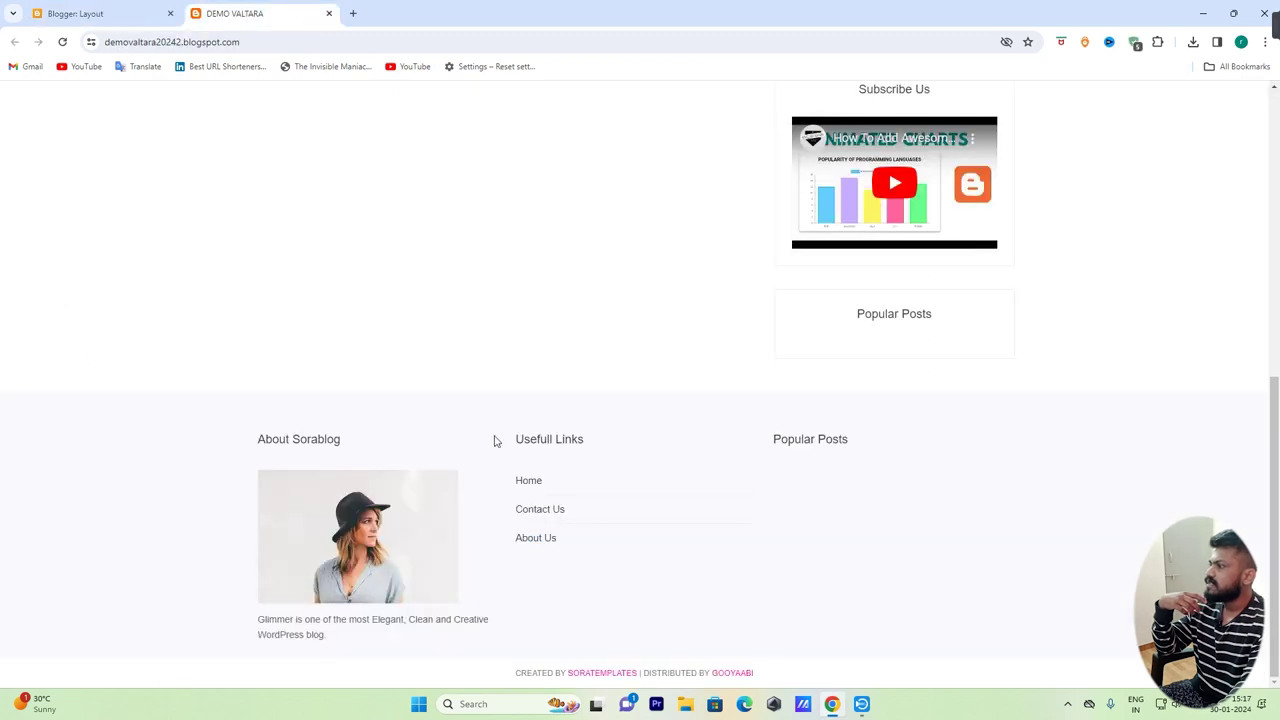
left_click(78, 11)
left_click(335, 590)
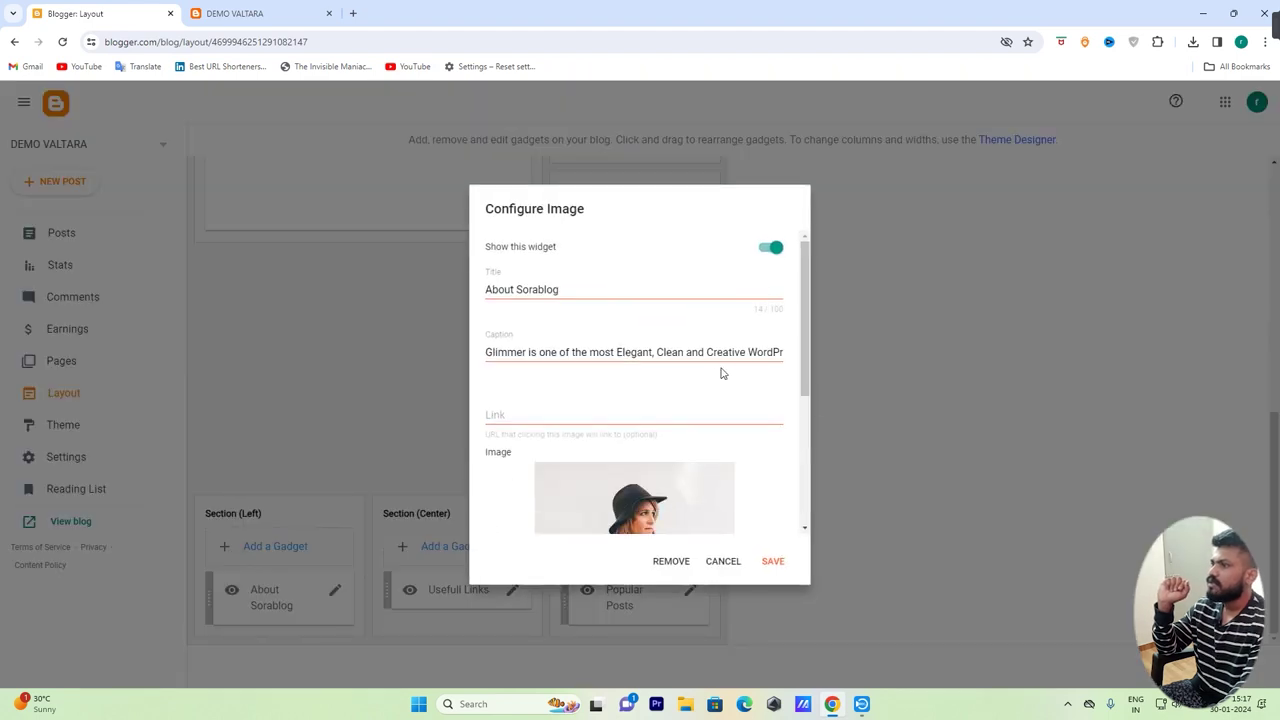
scroll(720, 372, "down", 2)
scroll(714, 377, "down", 1)
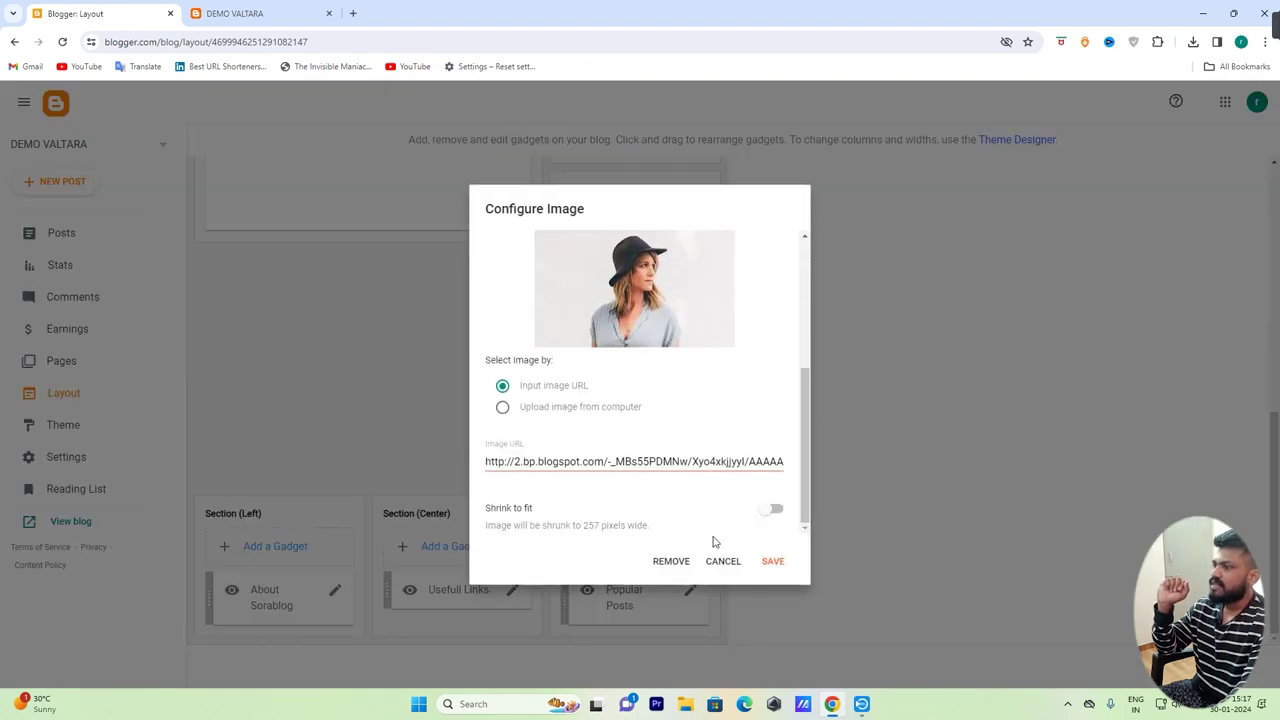
left_click(669, 563)
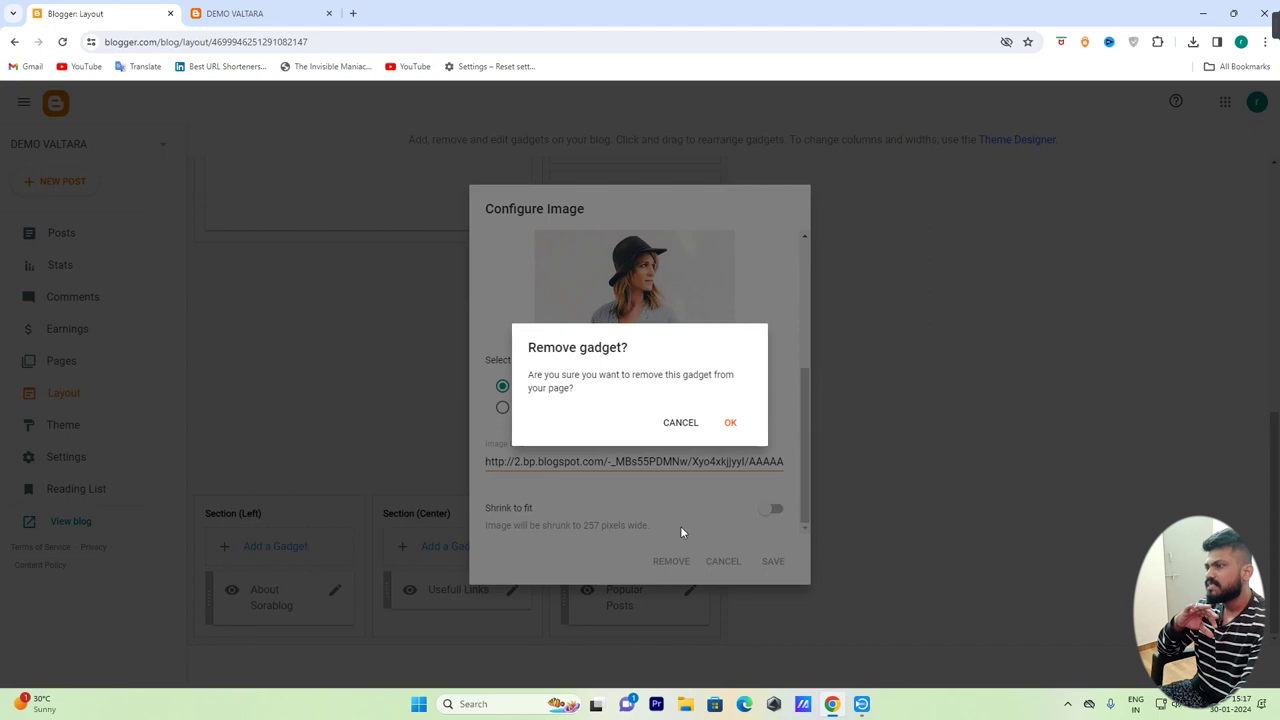
left_click(717, 421)
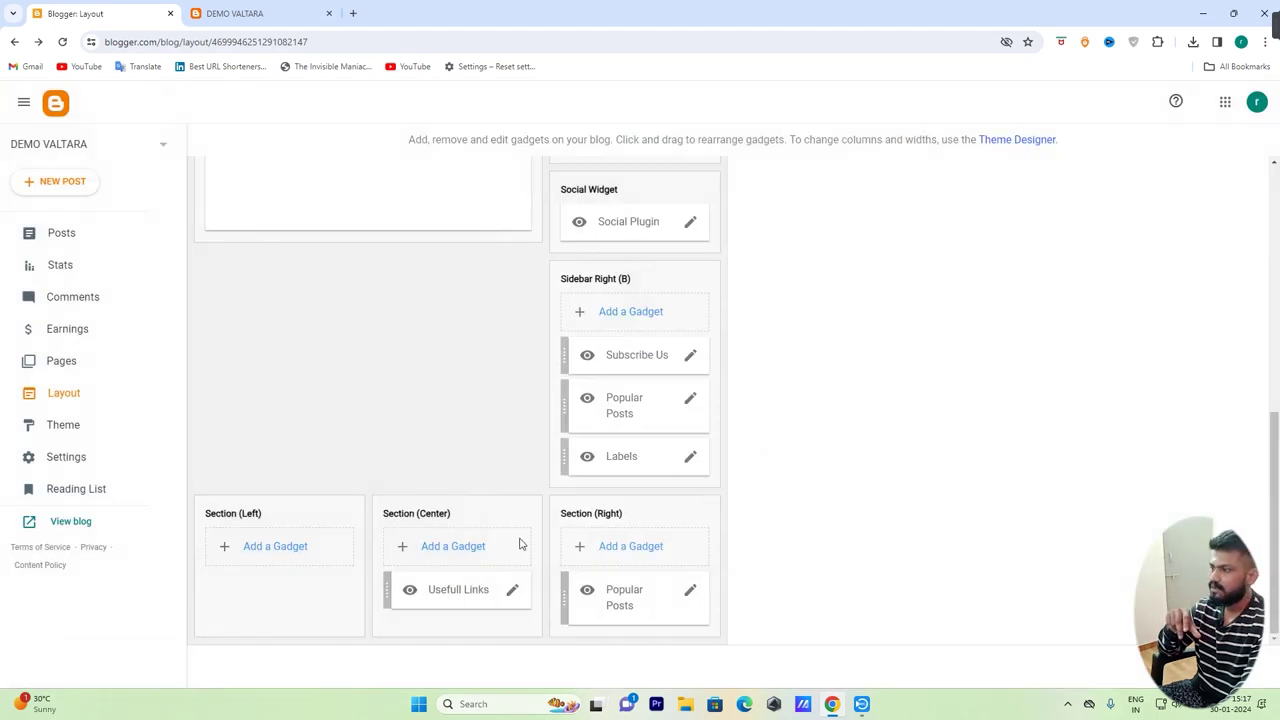
Retitle the Usefull Links link list gadget to Policy Pages
left_click(512, 591)
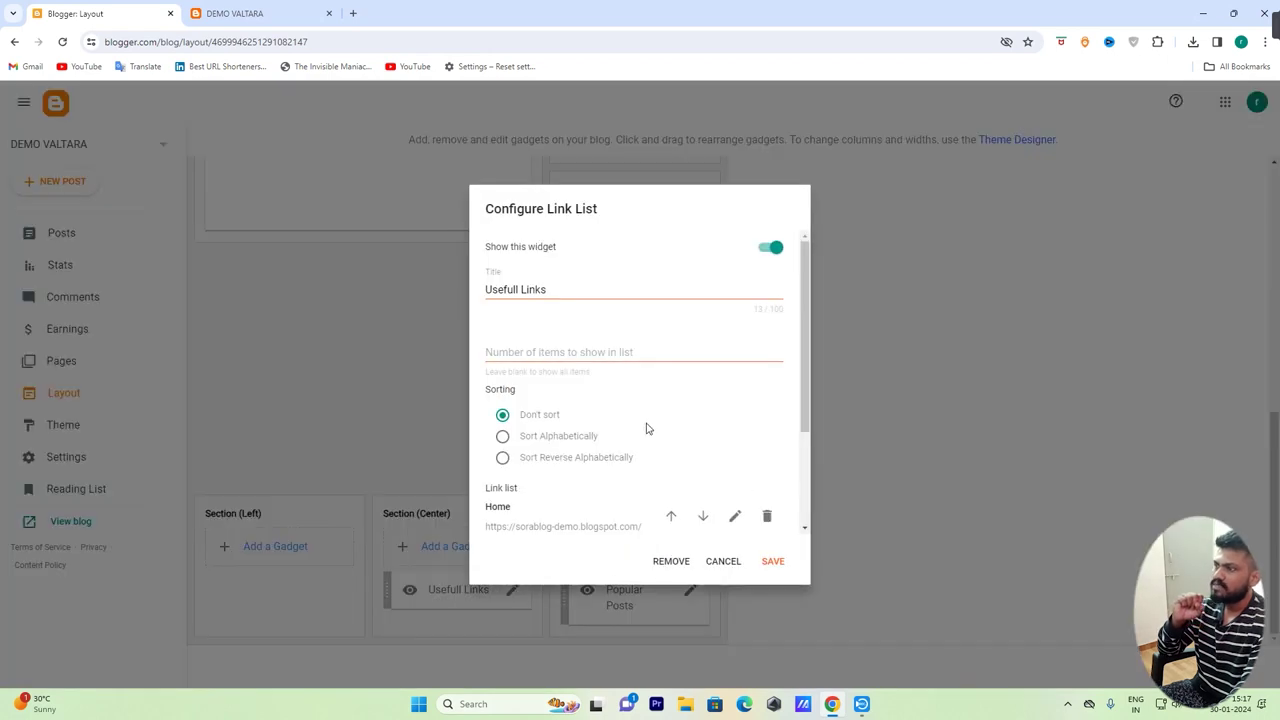
mouse_move(550, 288)
left_mouse_down()
mouse_move(506, 310)
mouse_move(486, 304)
left_mouse_up()
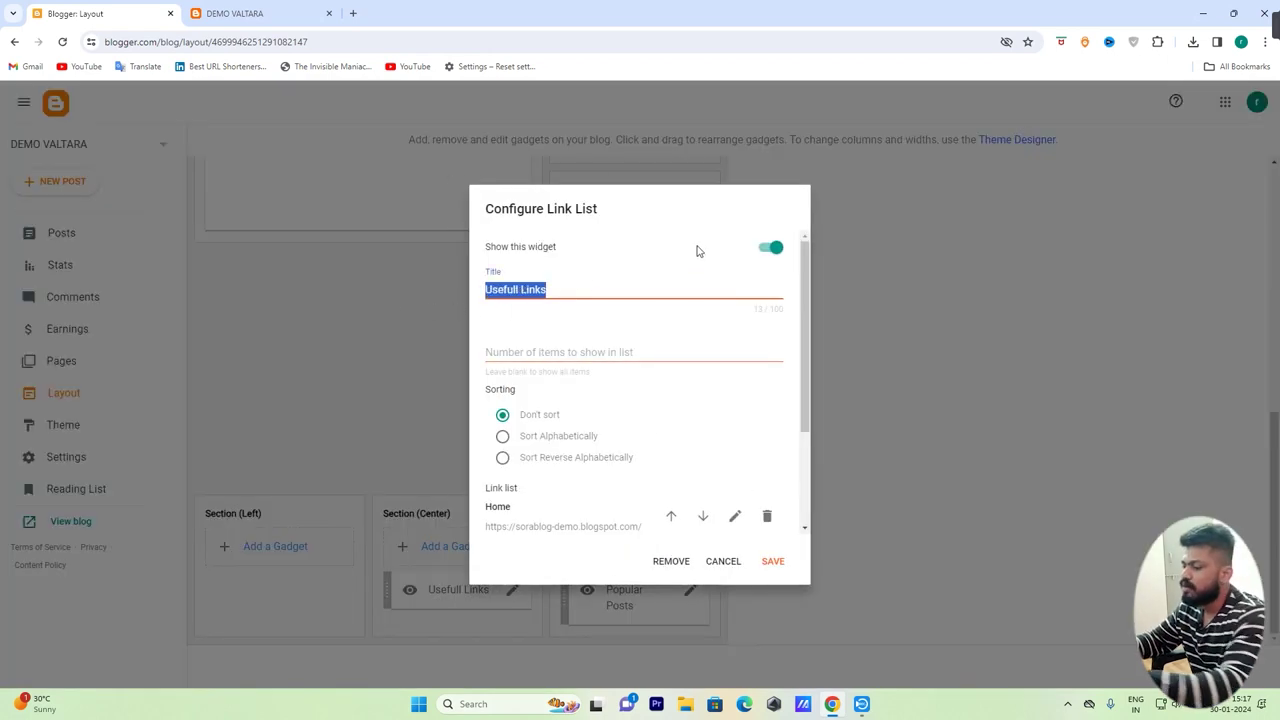
type("pOLI")
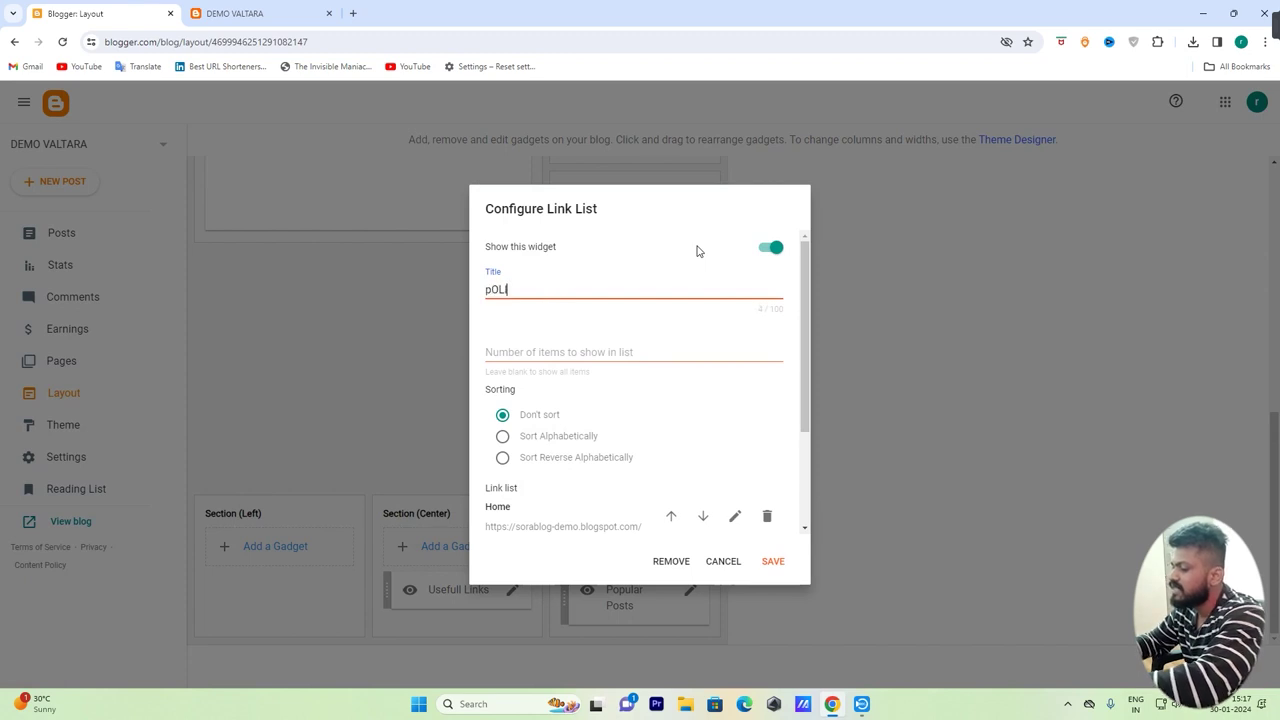
type("C")
key("BackSpace")
key("BackSpace")
key("BackSpace")
key("BackSpace")
key("BackSpace")
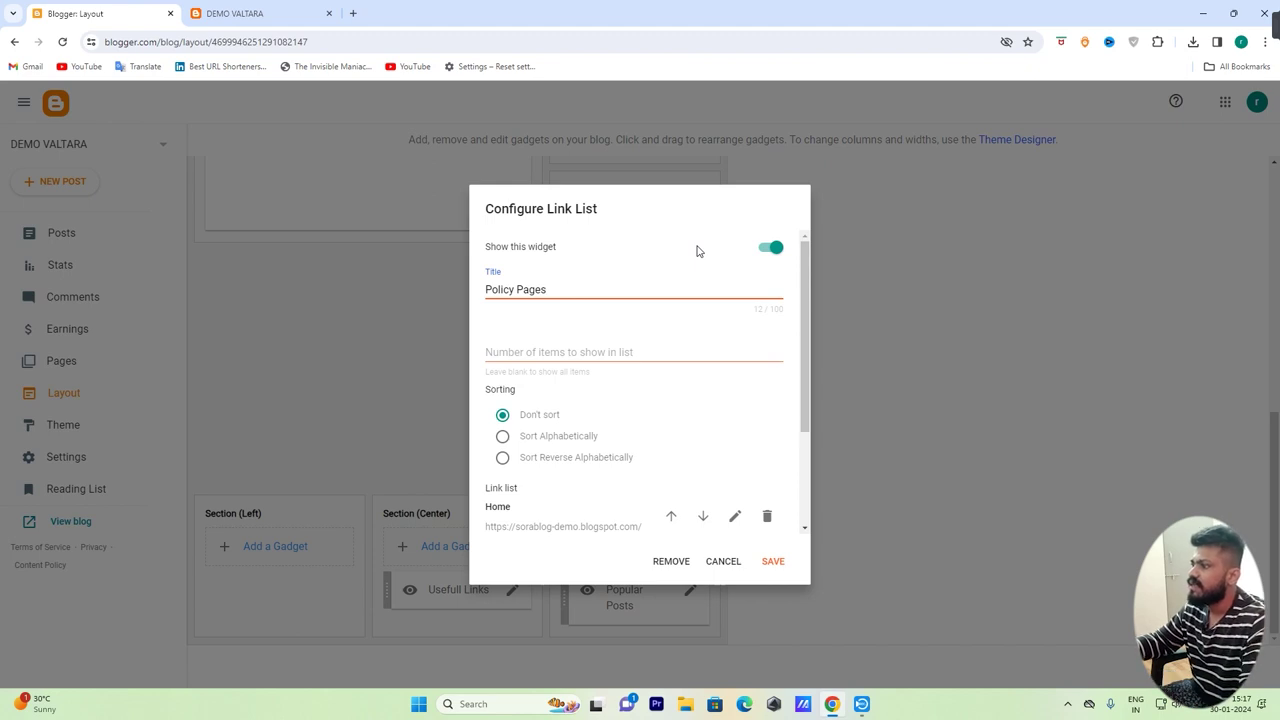
scroll(697, 321, "down", 3)
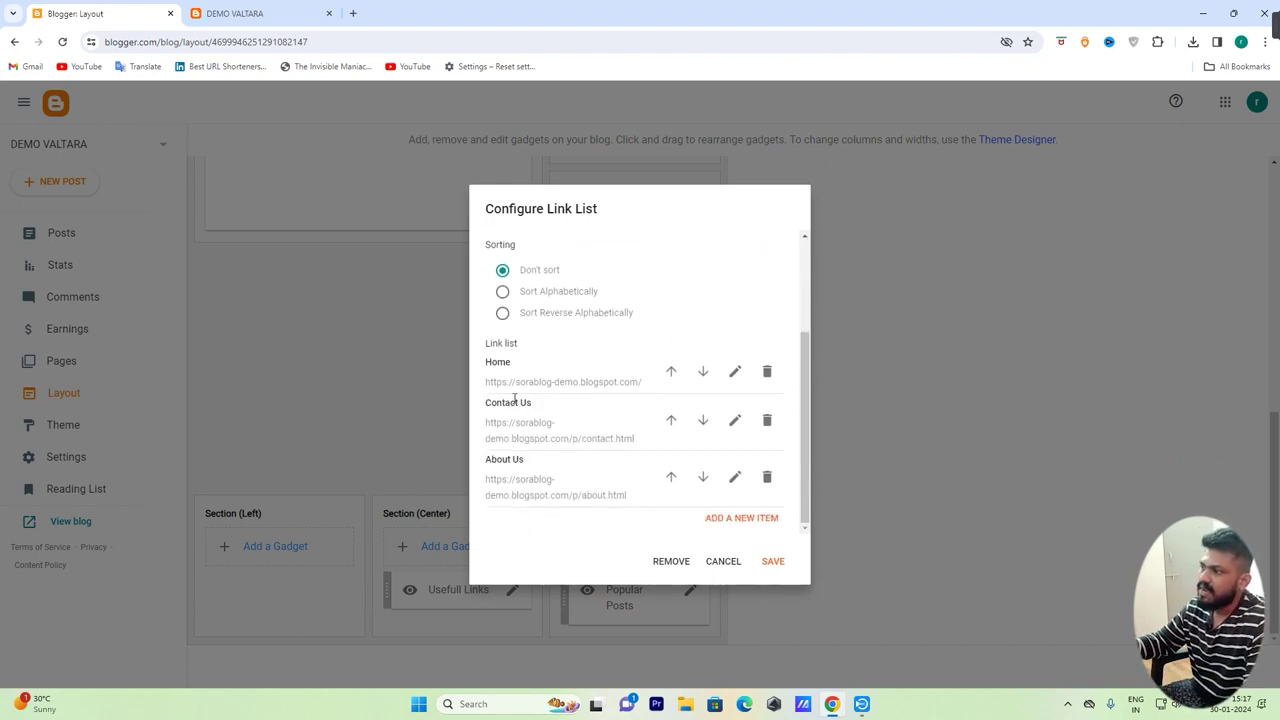
Add a 'Privacy Policy' link, save the gadget, and drag it into Section (Left)
left_click(745, 518)
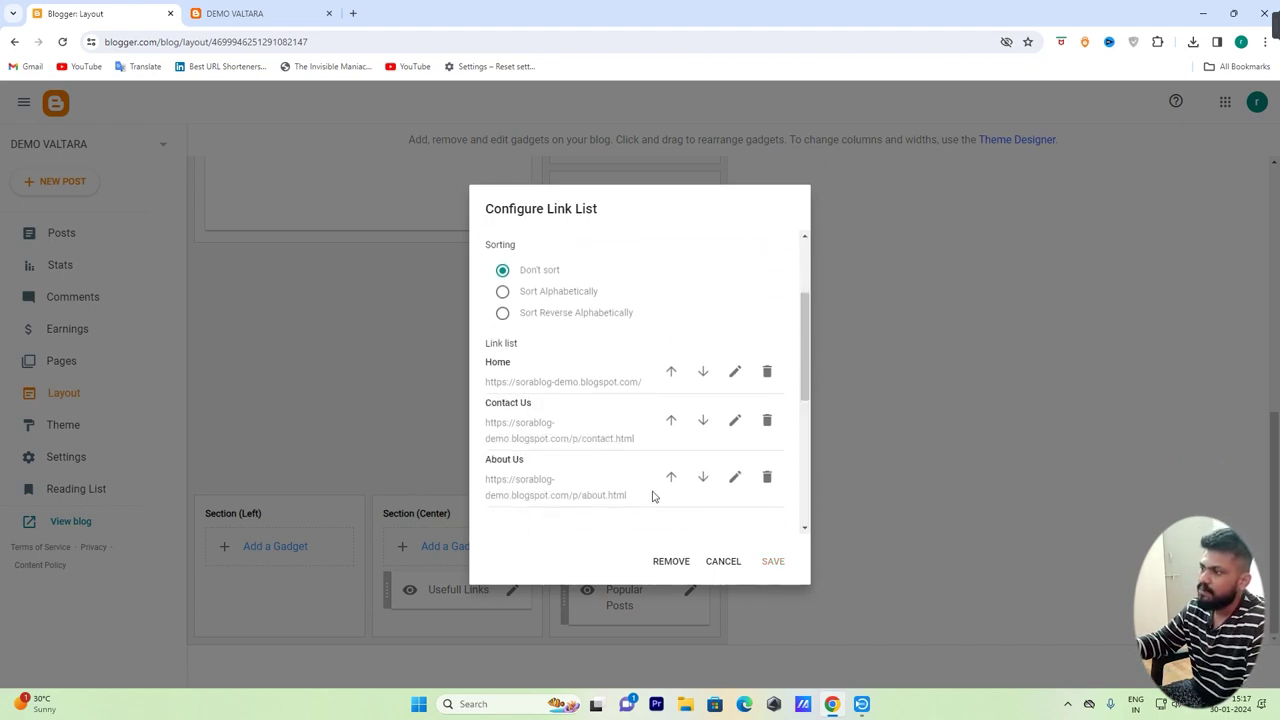
left_click(597, 477)
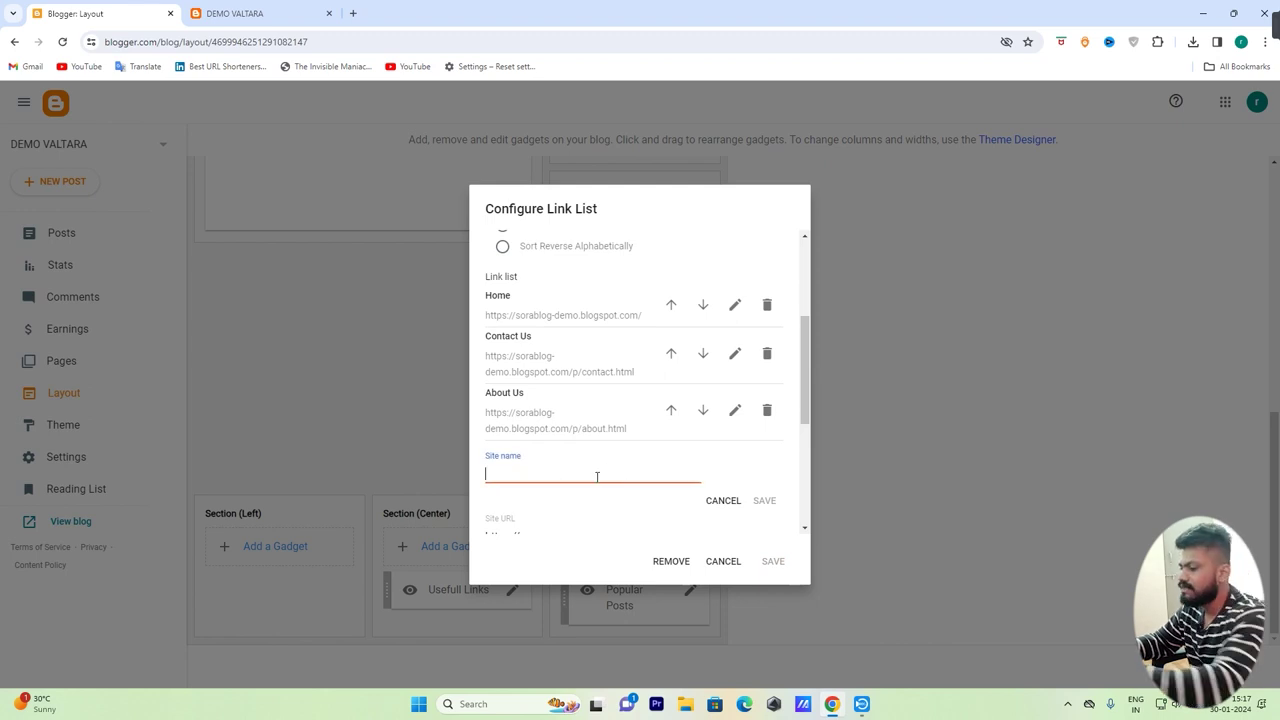
type("Privacy Policy")
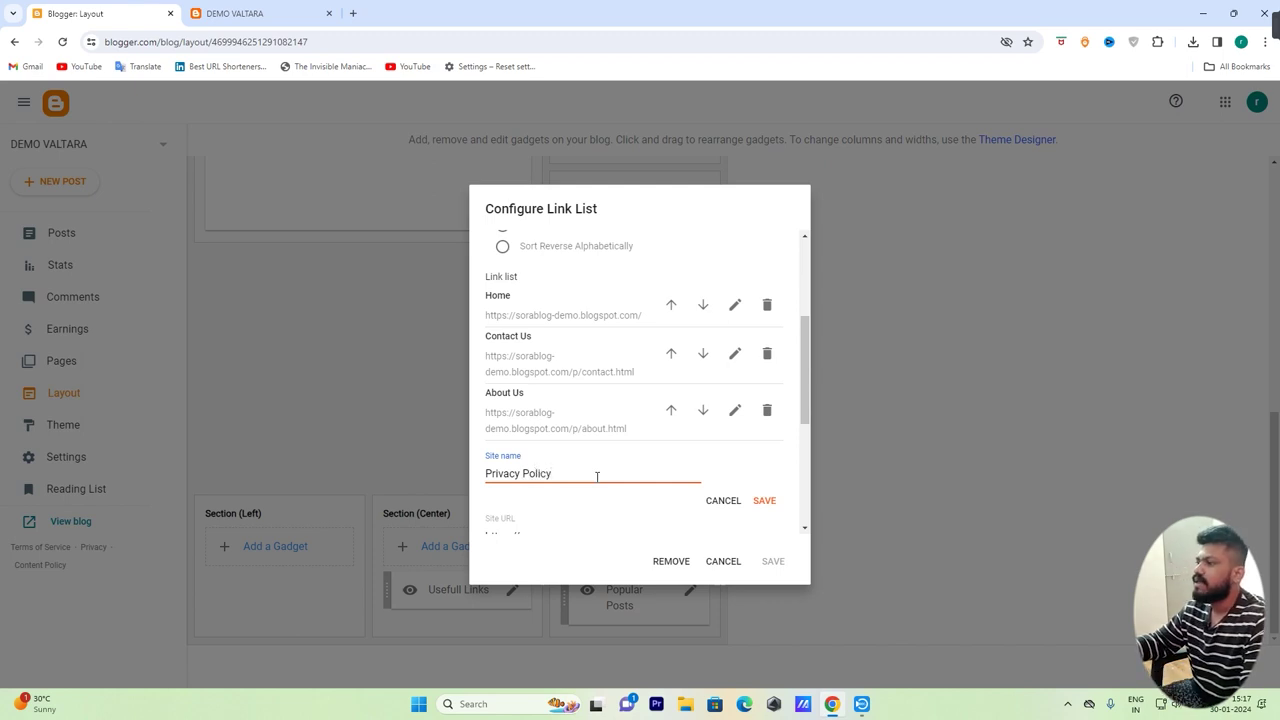
left_click(763, 502)
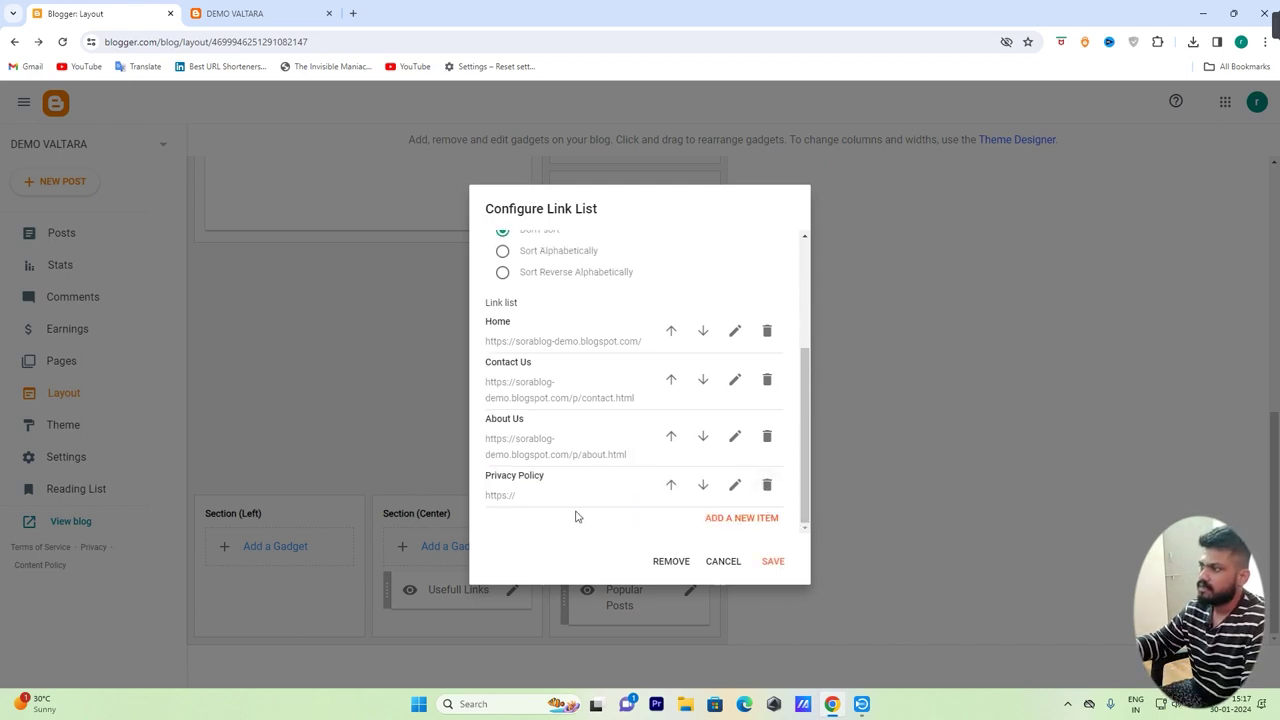
left_click(772, 561)
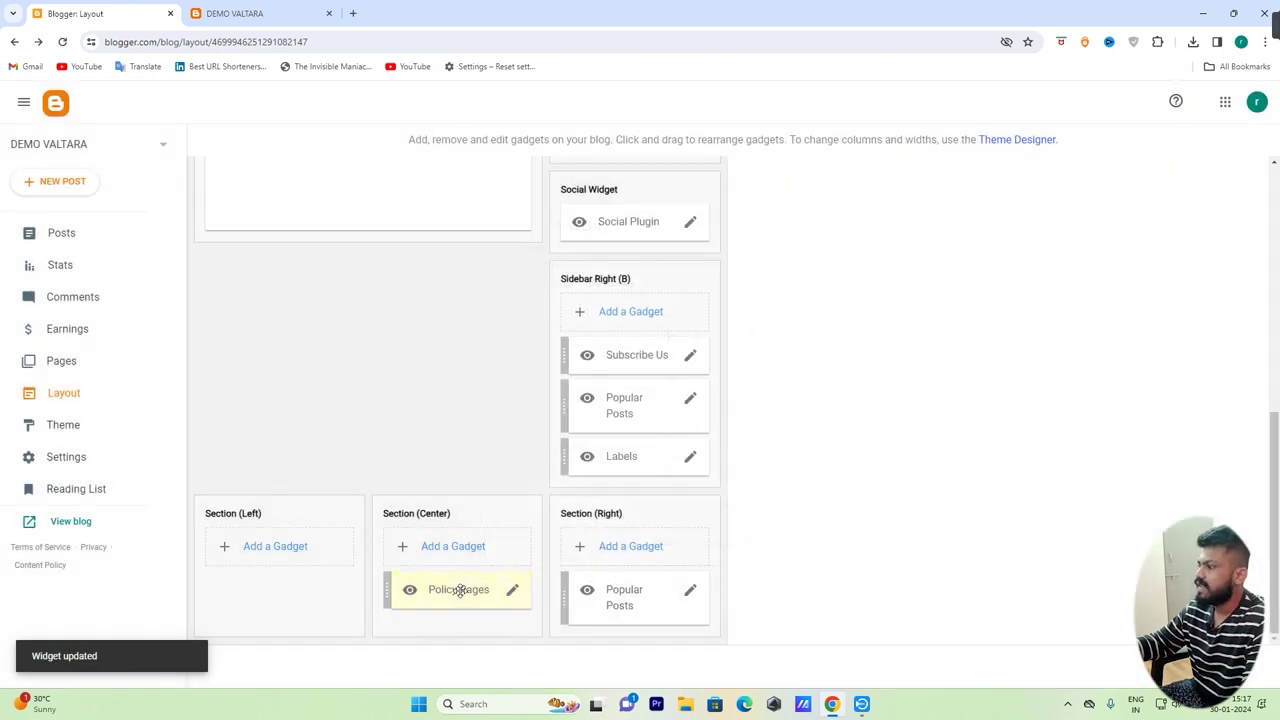
left_click_drag(458, 591, 303, 571)
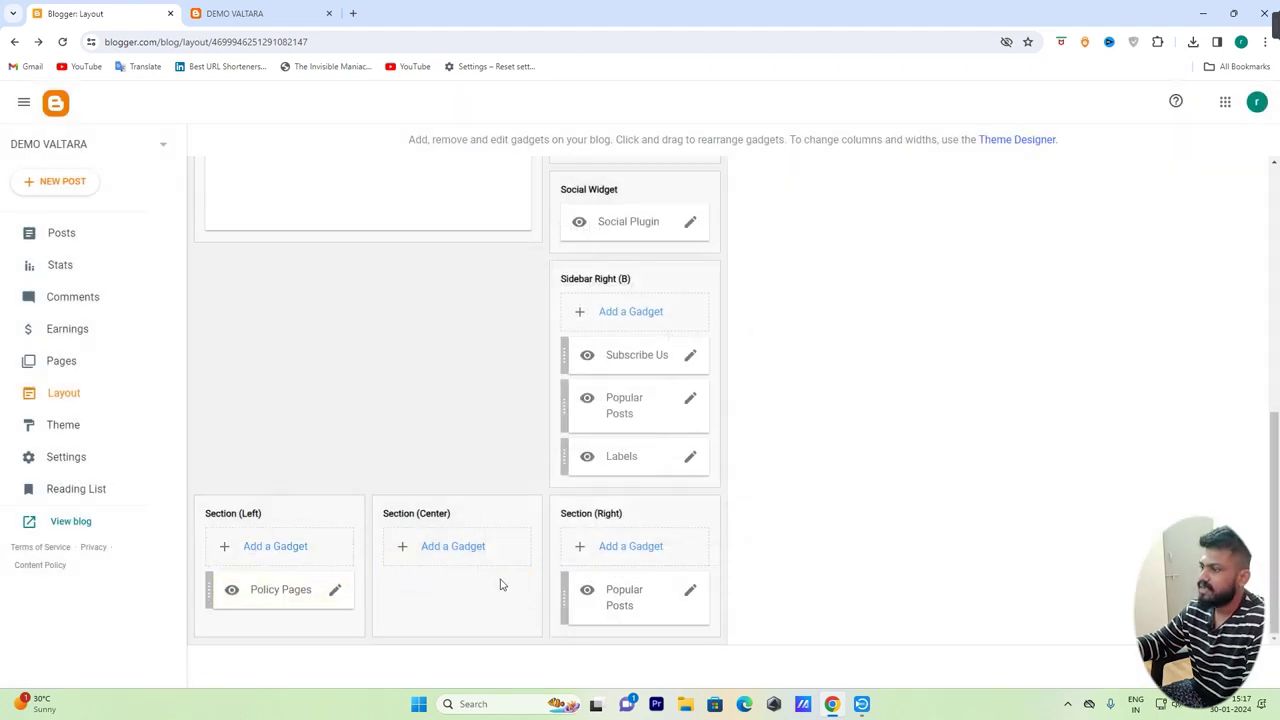
Set Popular Posts to 6 all-time posts with snippets, then open Subscribe Us settings
left_click(690, 591)
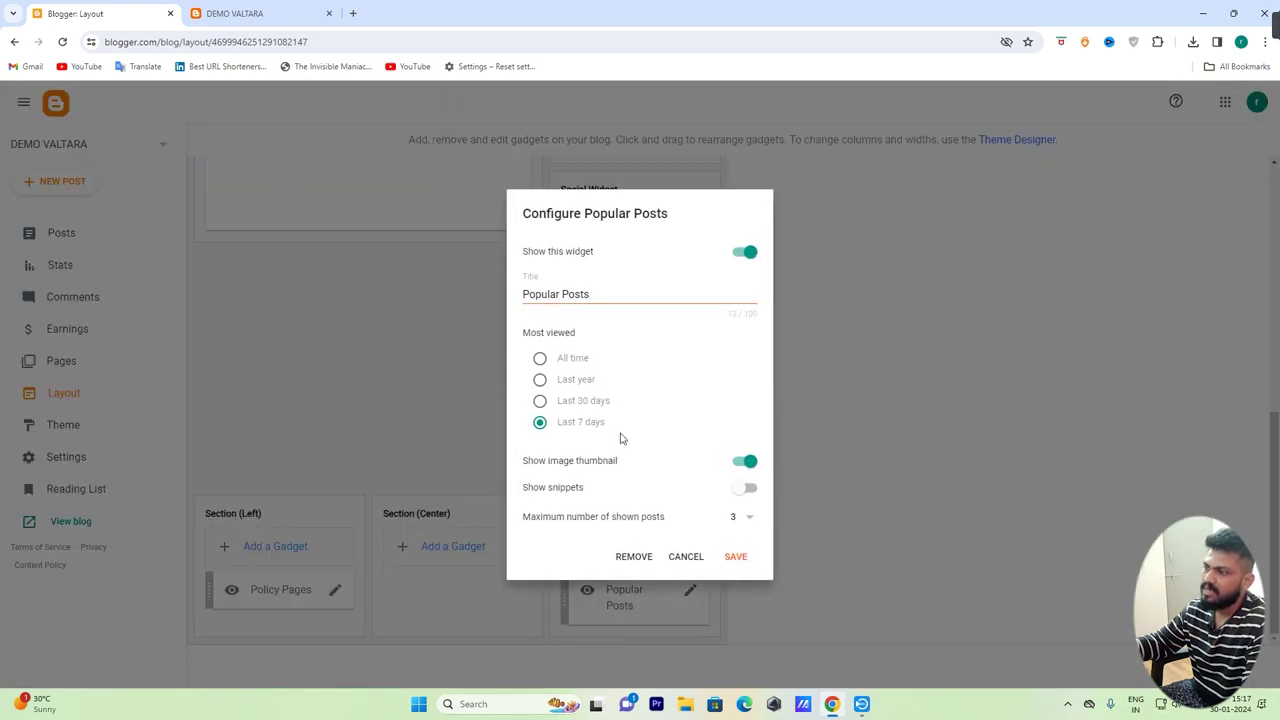
left_click(741, 517)
left_click(734, 569)
left_click(540, 360)
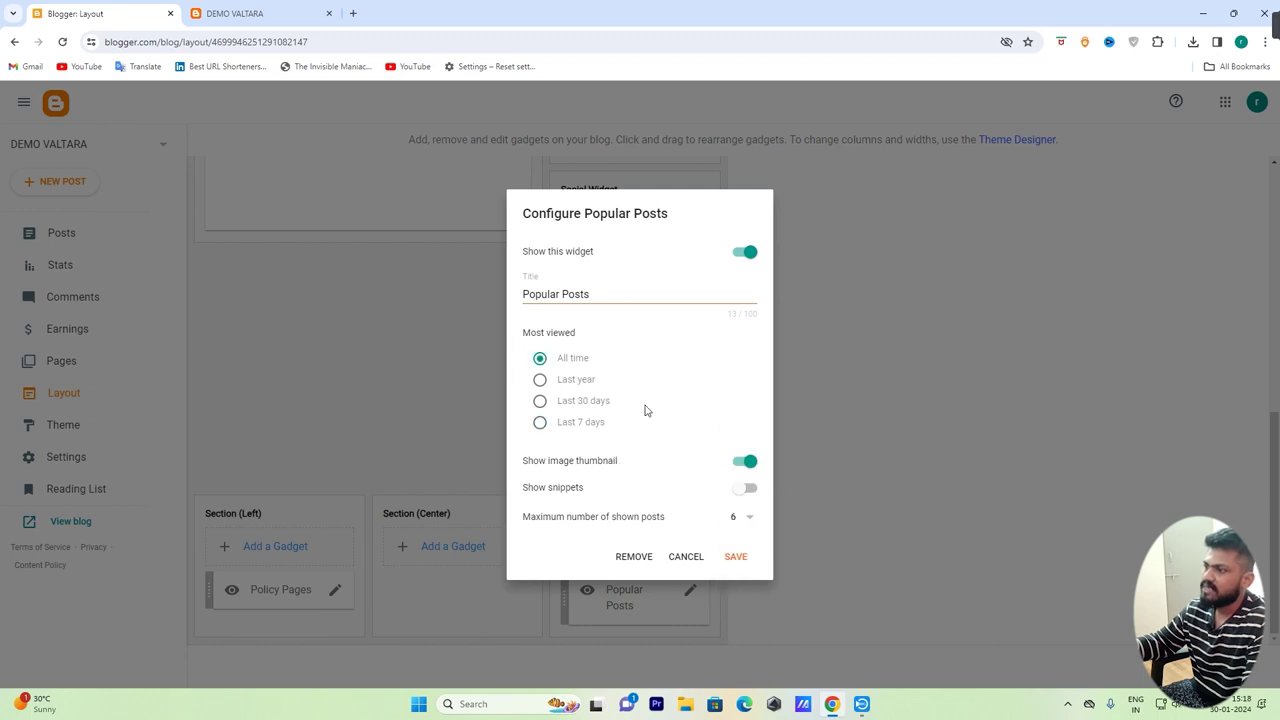
left_click(752, 492)
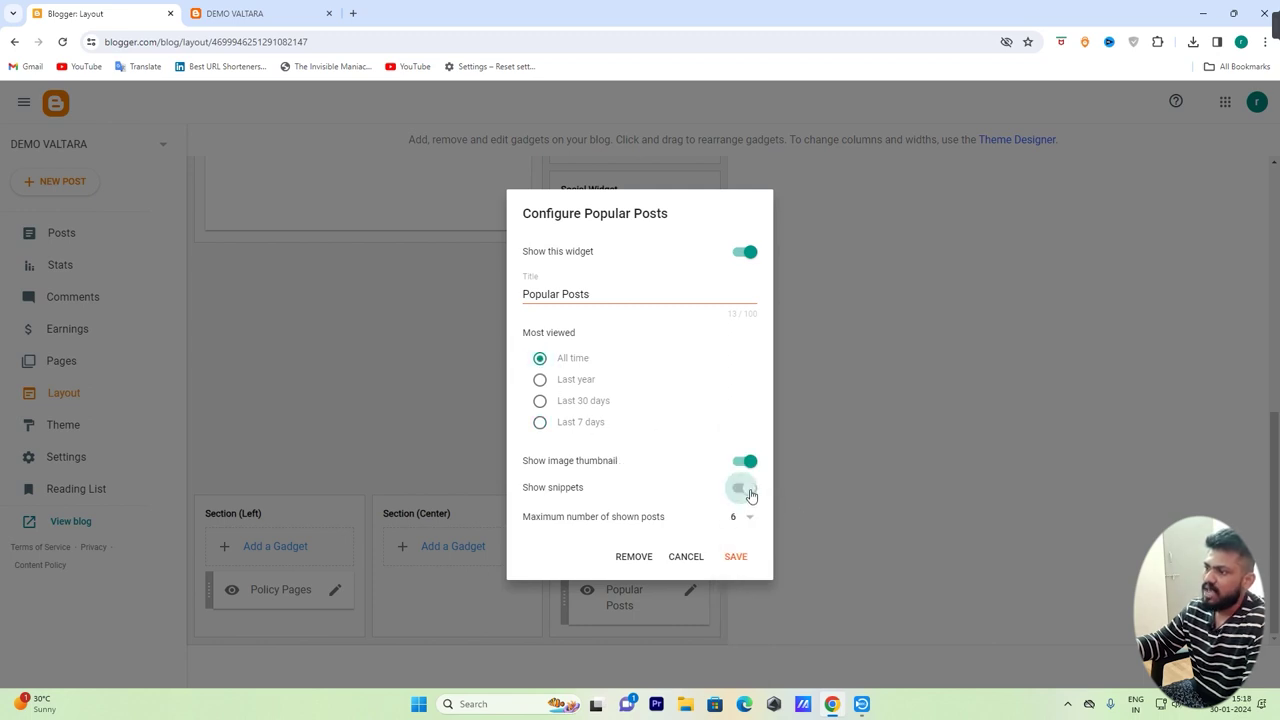
left_click(735, 557)
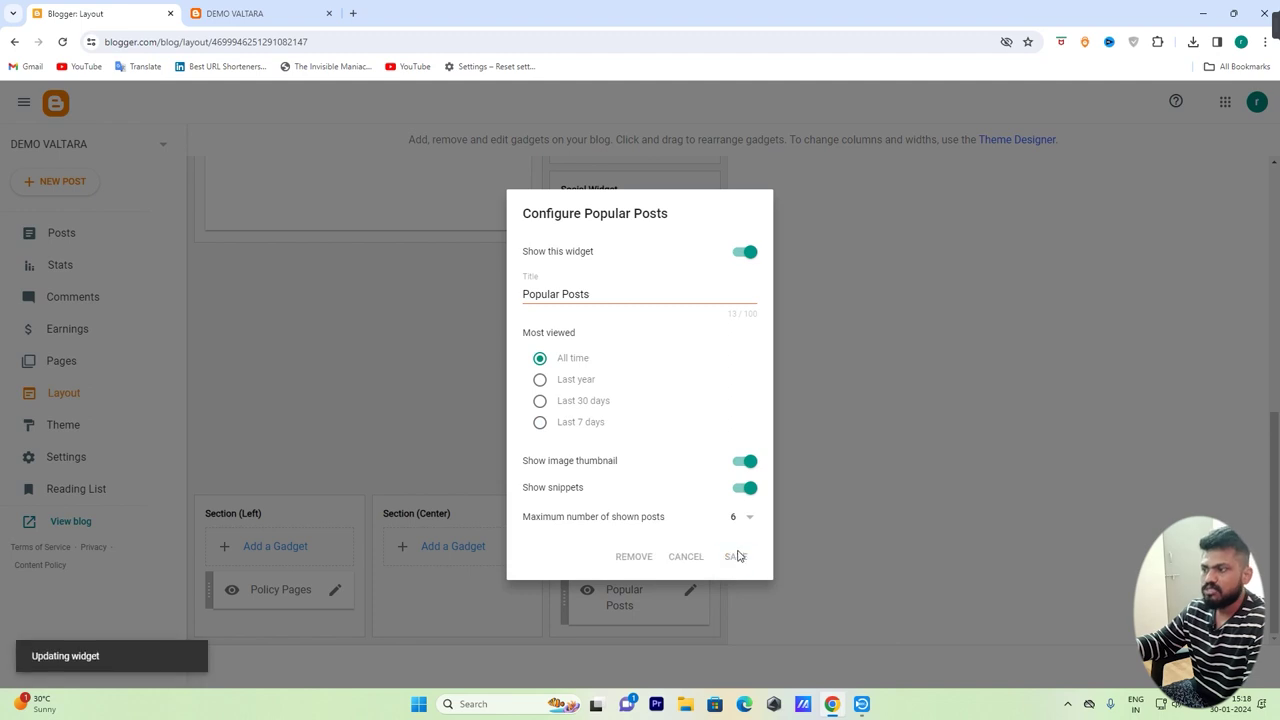
scroll(670, 536, "up", 1)
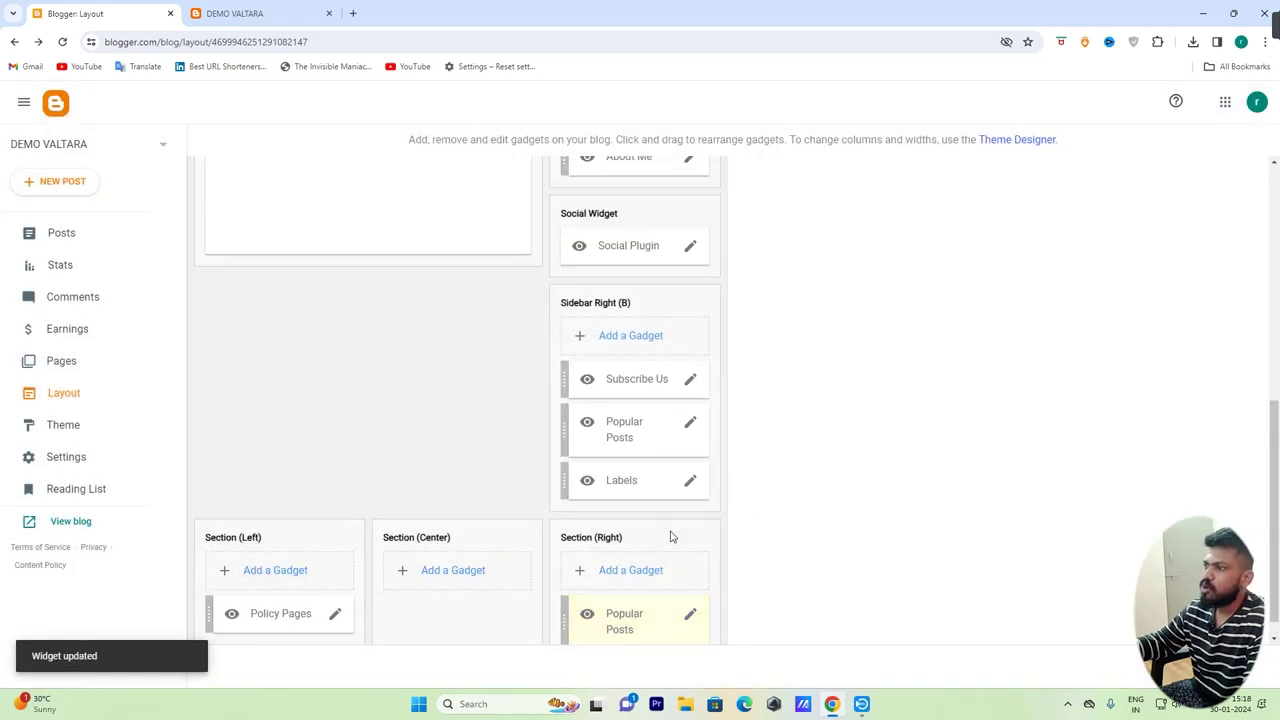
left_click(690, 424)
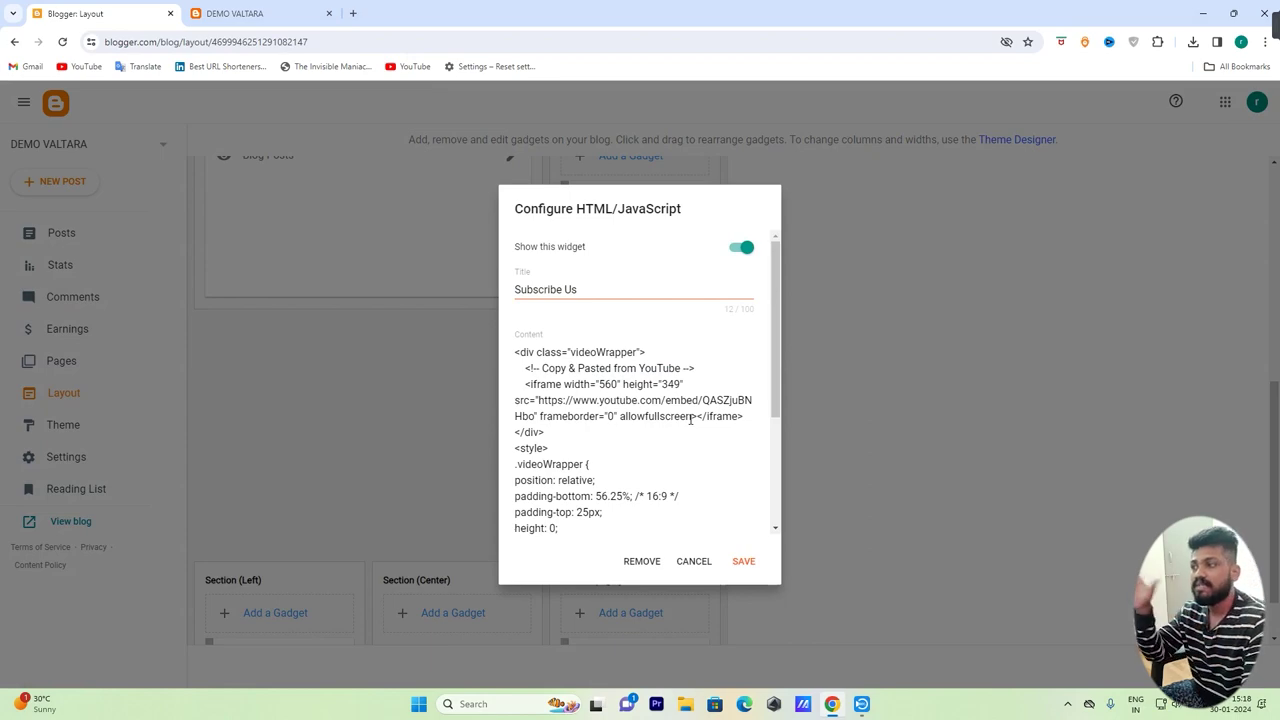
Remove the Subscribe Us gadget and move Labels above Popular Posts in Sidebar Right (B)
left_click(645, 560)
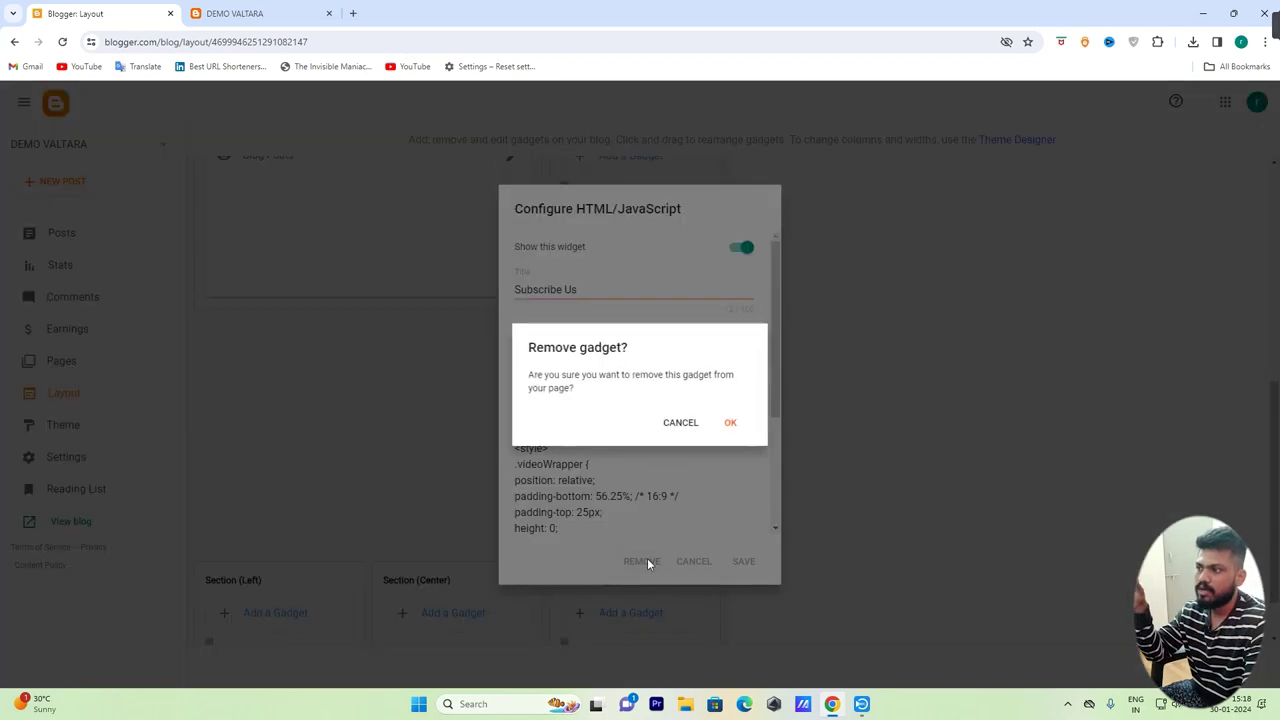
left_click(733, 428)
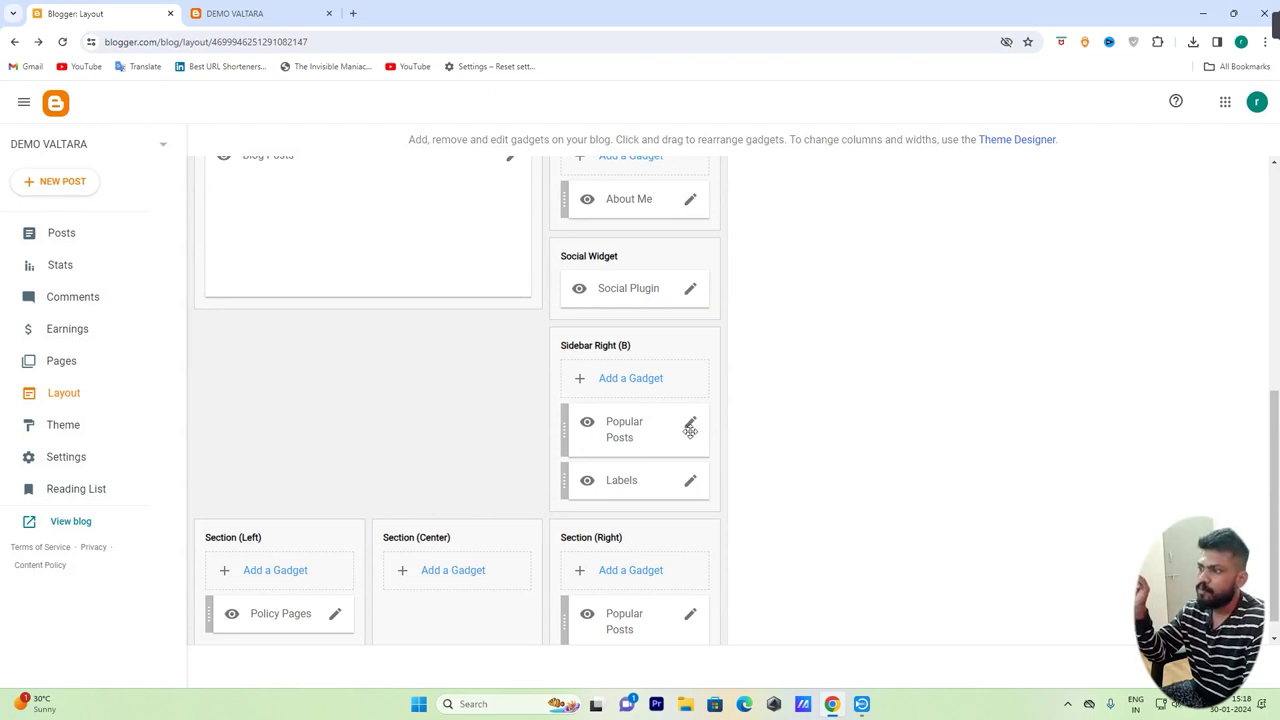
left_click_drag(657, 480, 689, 426)
Set the Labels gadget to show all labels and save it
left_click(690, 422)
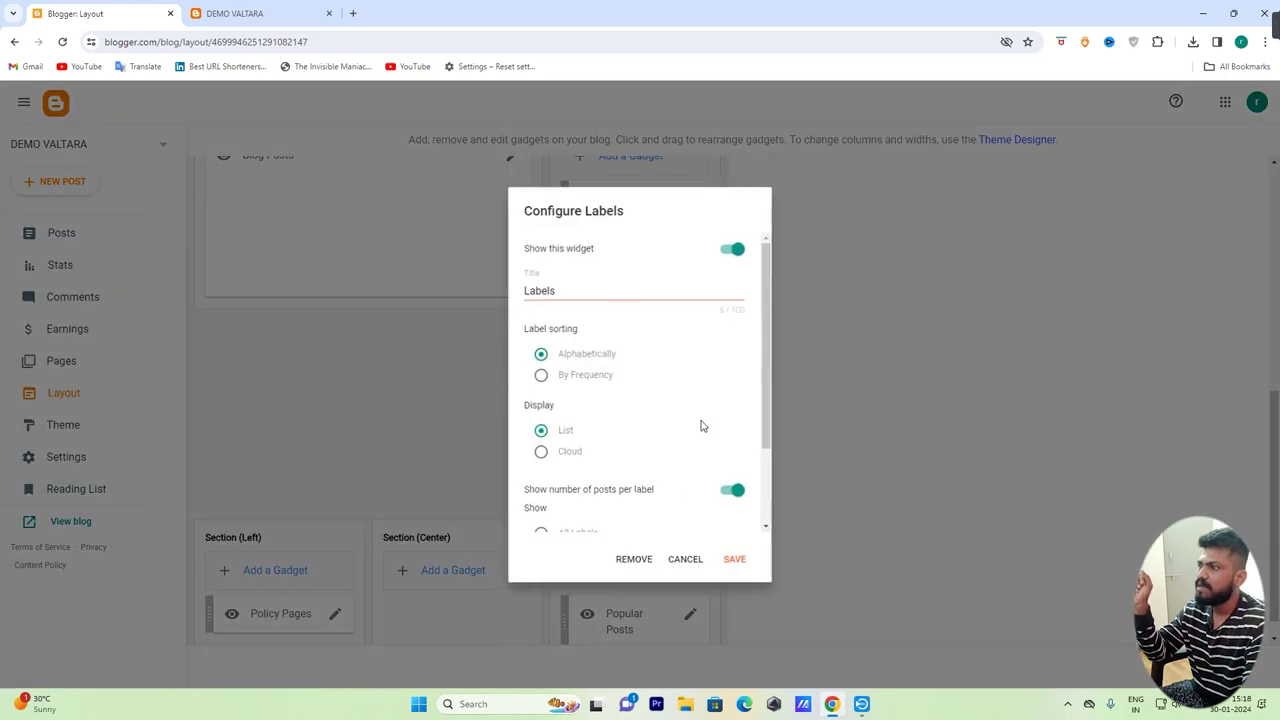
scroll(685, 430, "down", 2)
left_click(541, 419)
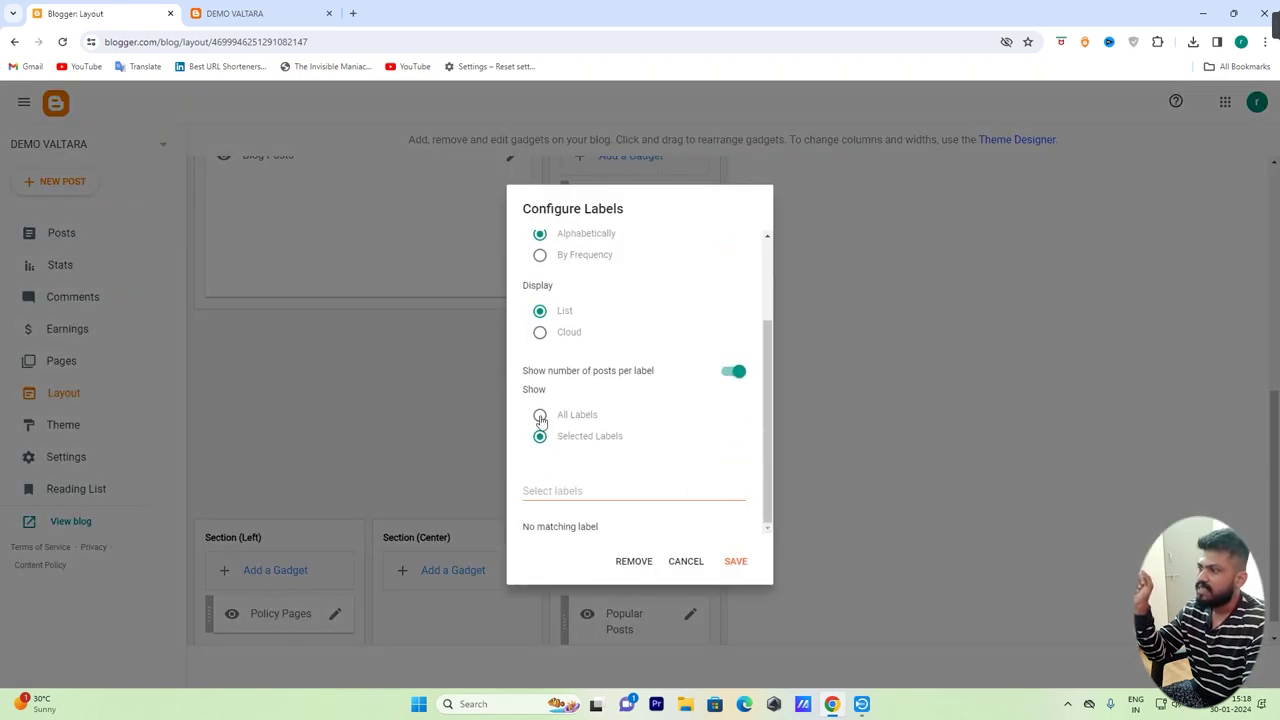
left_click(741, 562)
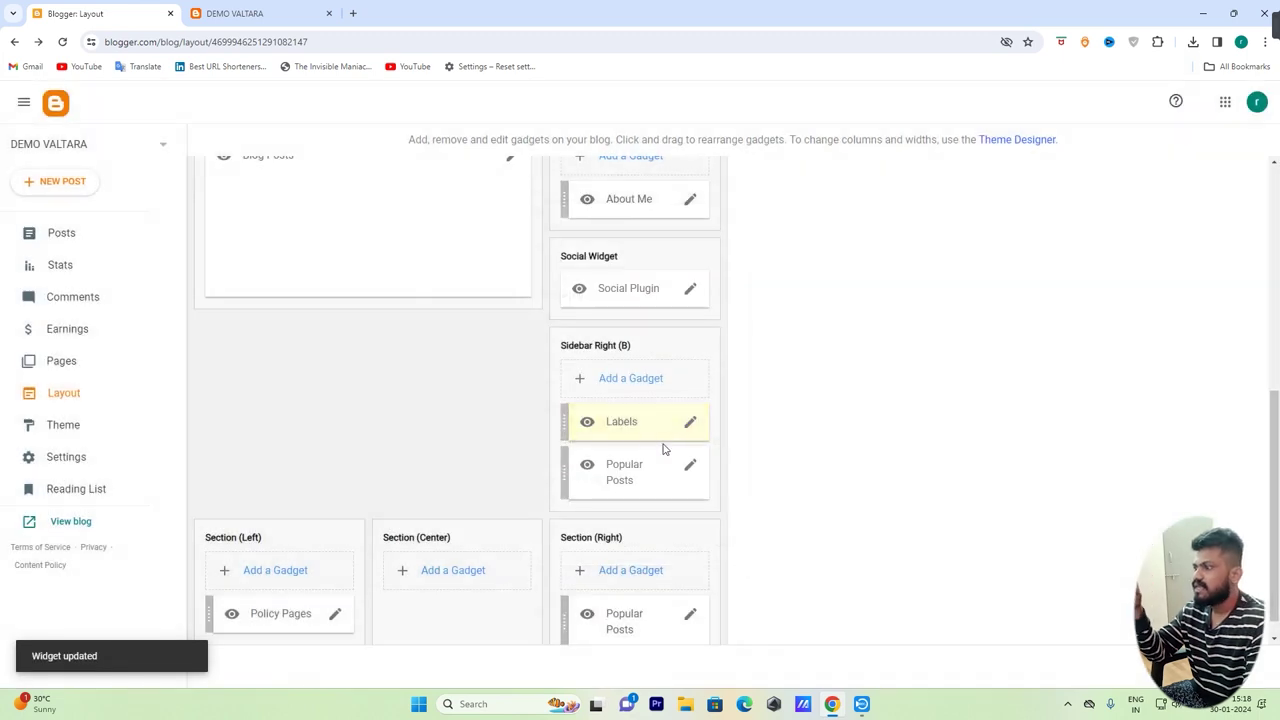
scroll(690, 406, "up", 2)
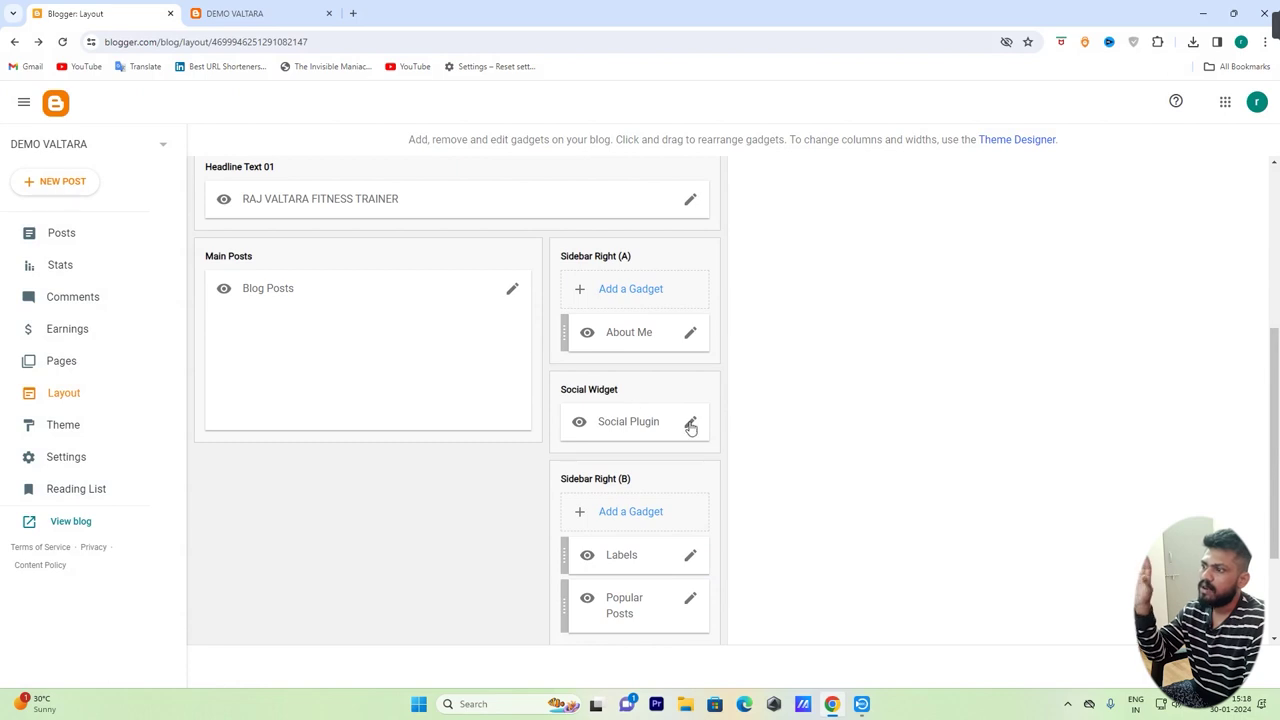
Hide the Social Plugin gadget and save that setting
left_click(691, 423)
scroll(714, 451, "down", 5)
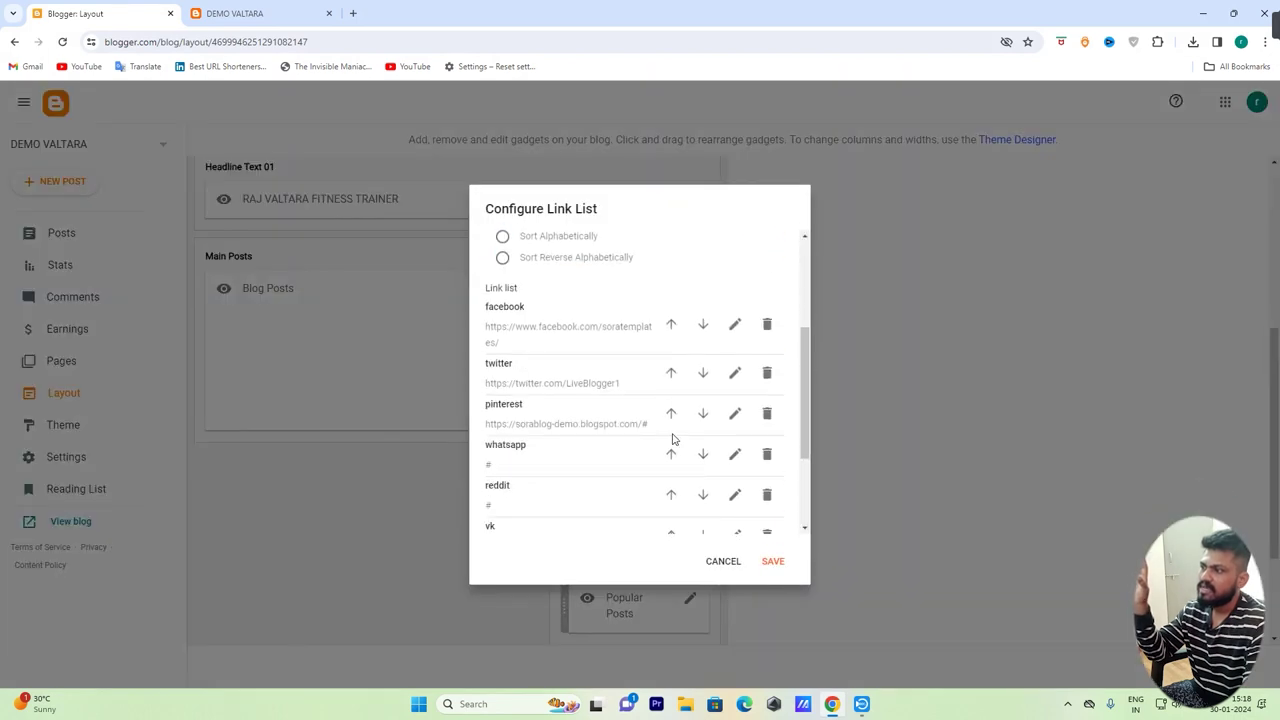
scroll(672, 438, "up", 5)
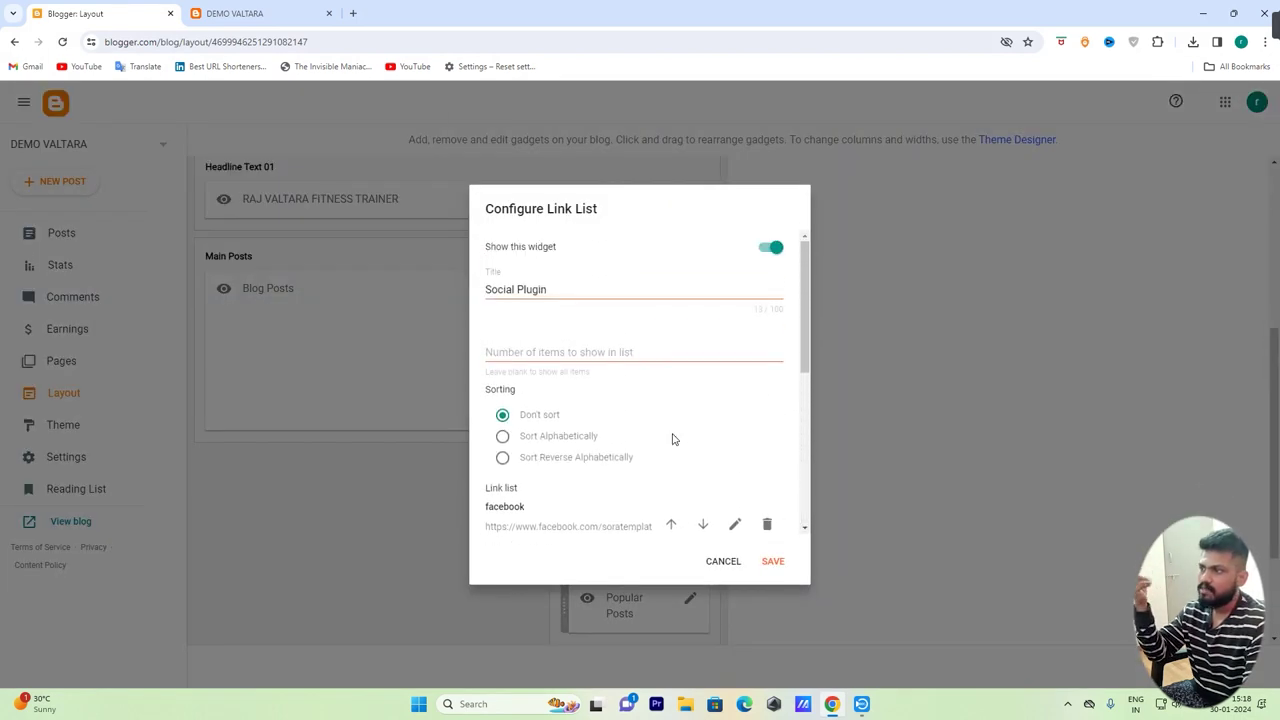
left_click(770, 248)
left_click(773, 561)
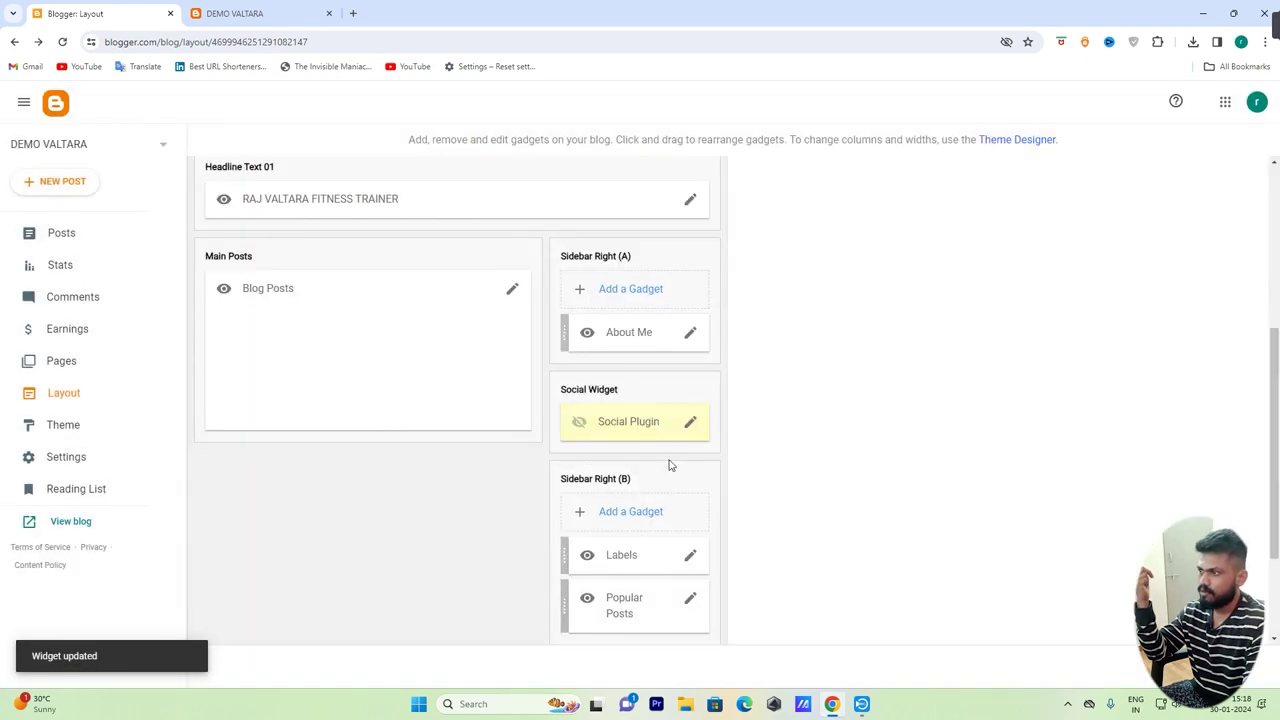
Replace the About Me gadget's image with the trainer photo uploaded from the computer
left_click(690, 333)
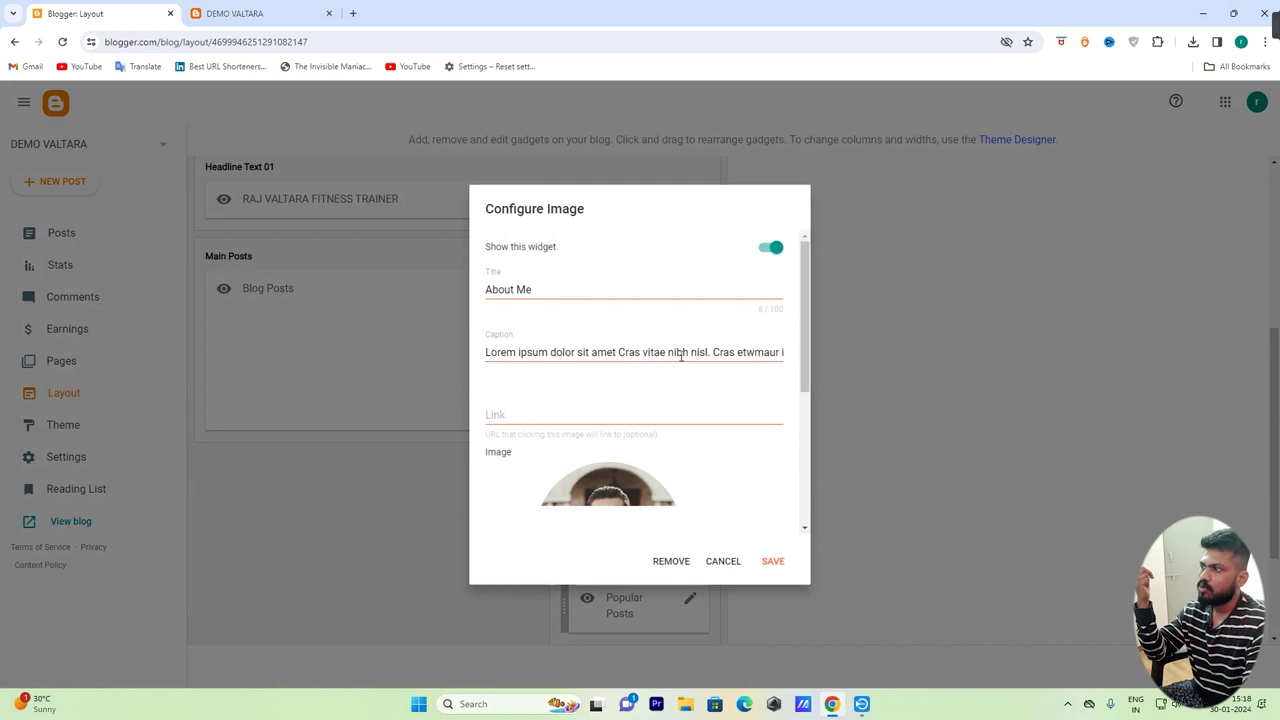
scroll(611, 334, "down", 2)
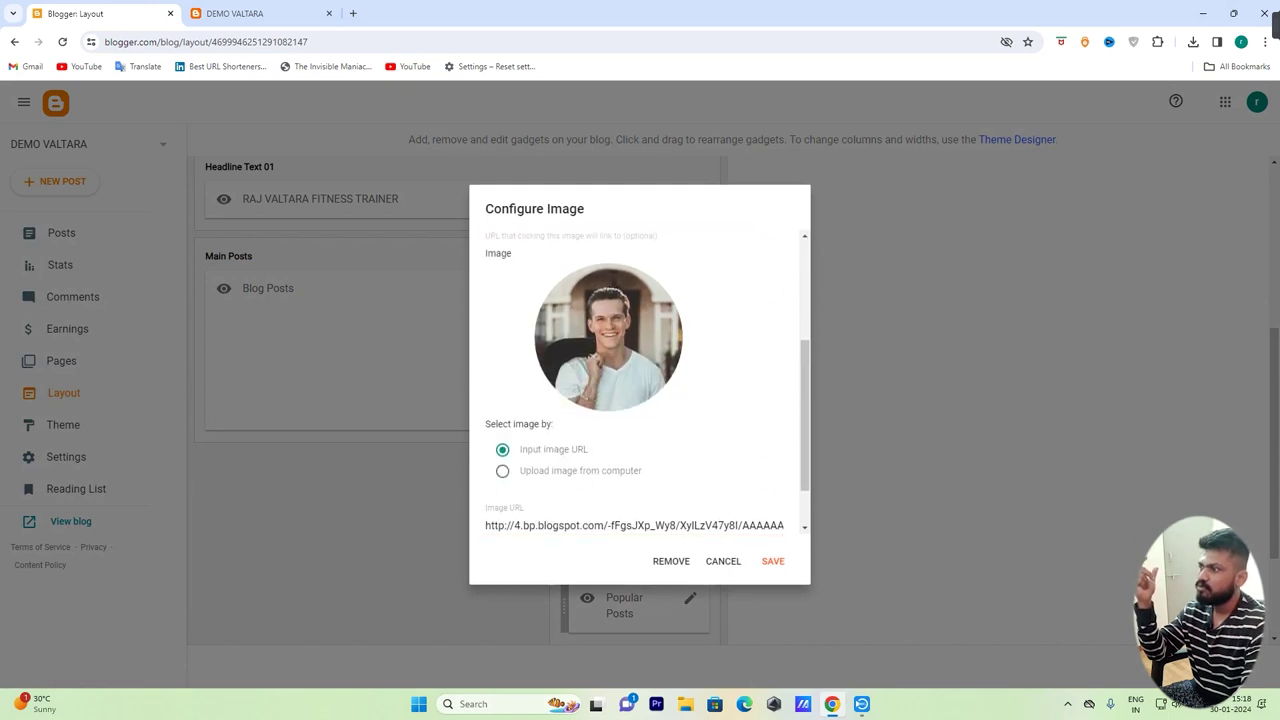
scroll(610, 370, "down", 1)
left_click_drag(486, 463, 843, 457)
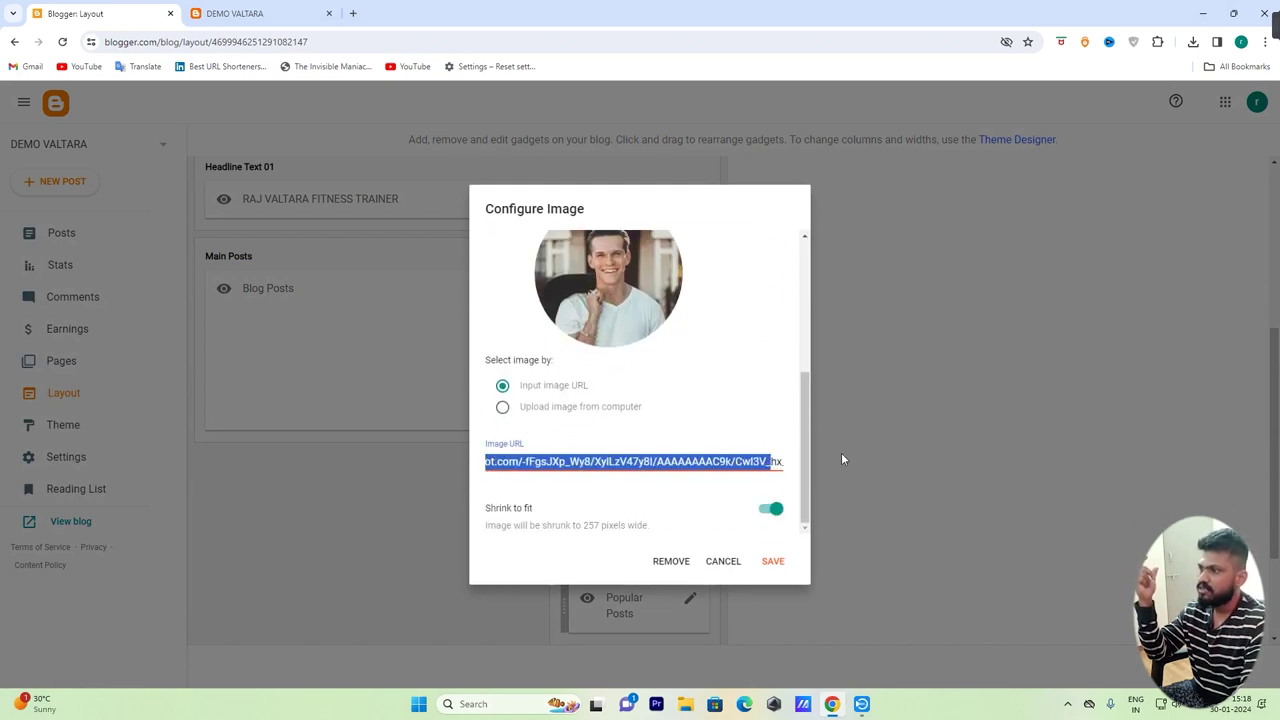
left_click(504, 408)
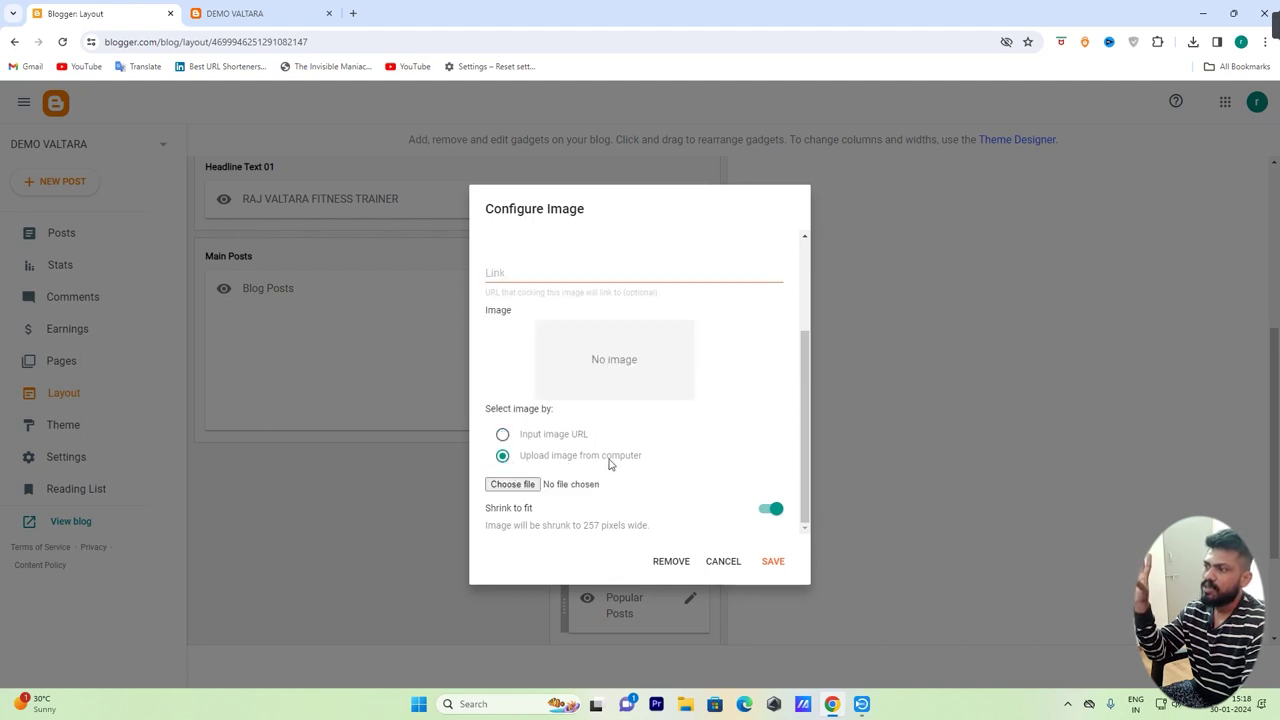
left_click(521, 485)
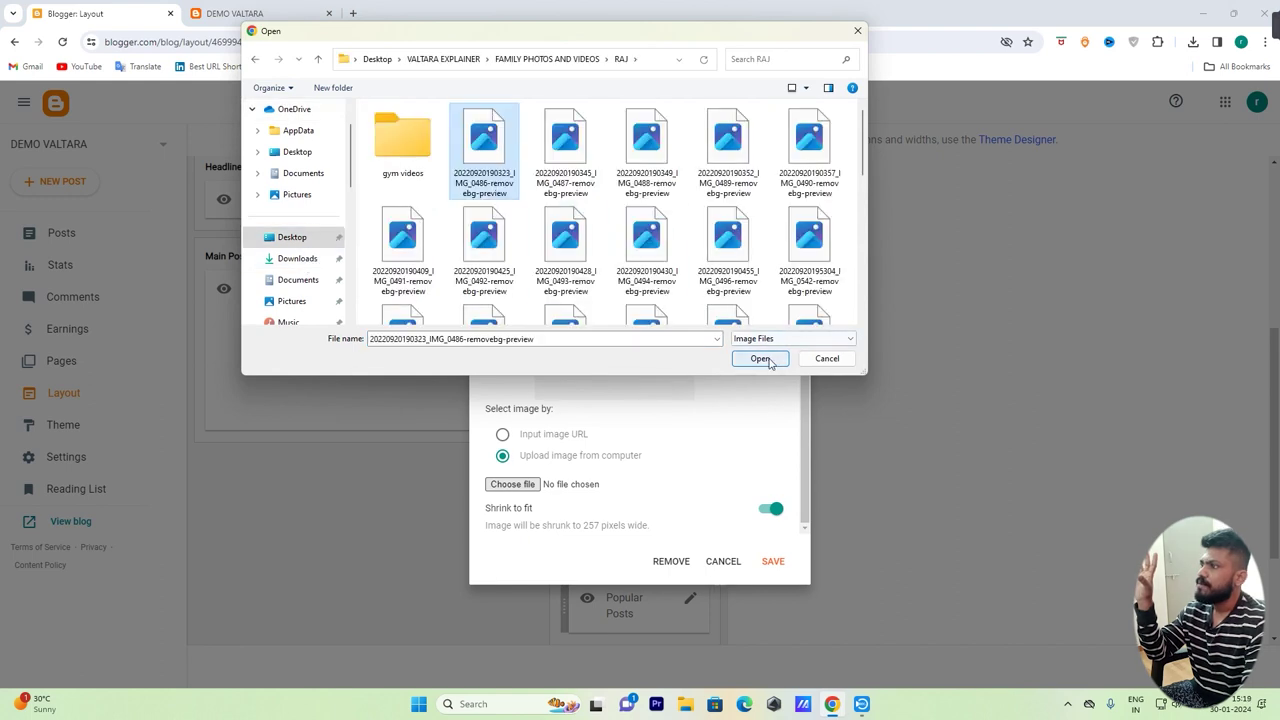
left_click(760, 359)
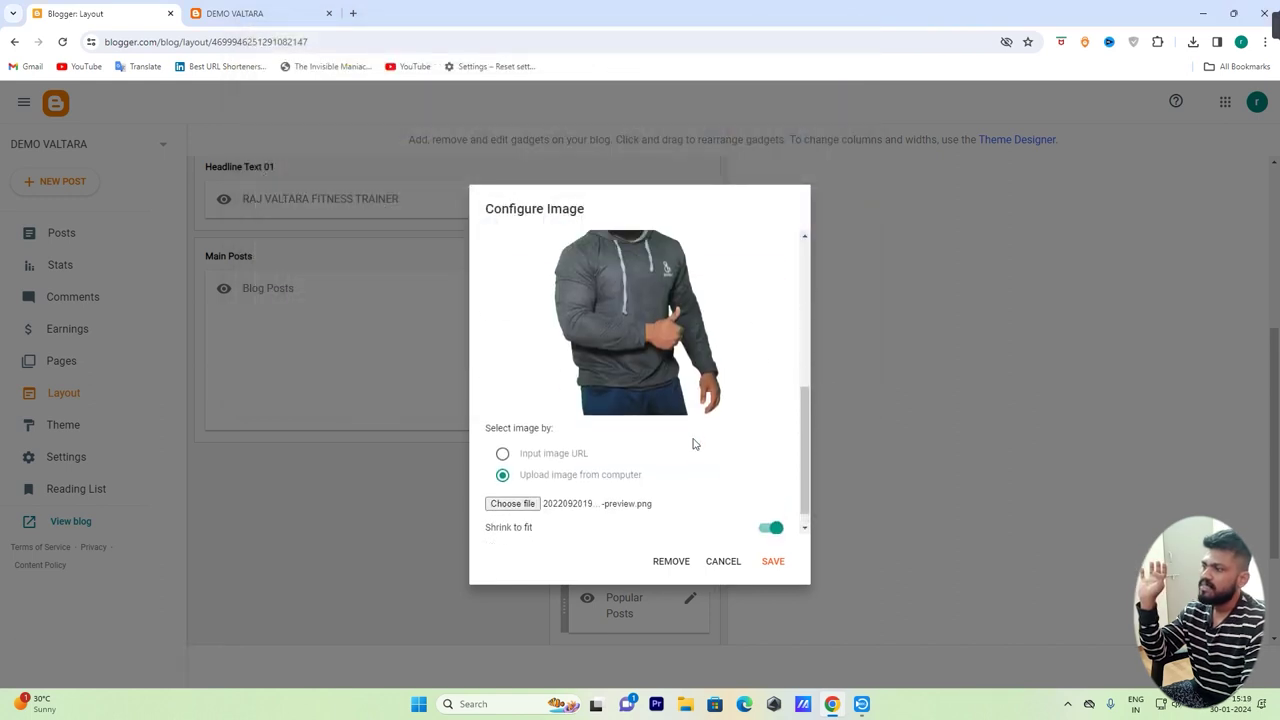
Change the About Me caption to 'i am a fitness trainer' and save the gadget
scroll(695, 444, "up", 5)
left_click_drag(574, 286, 480, 286)
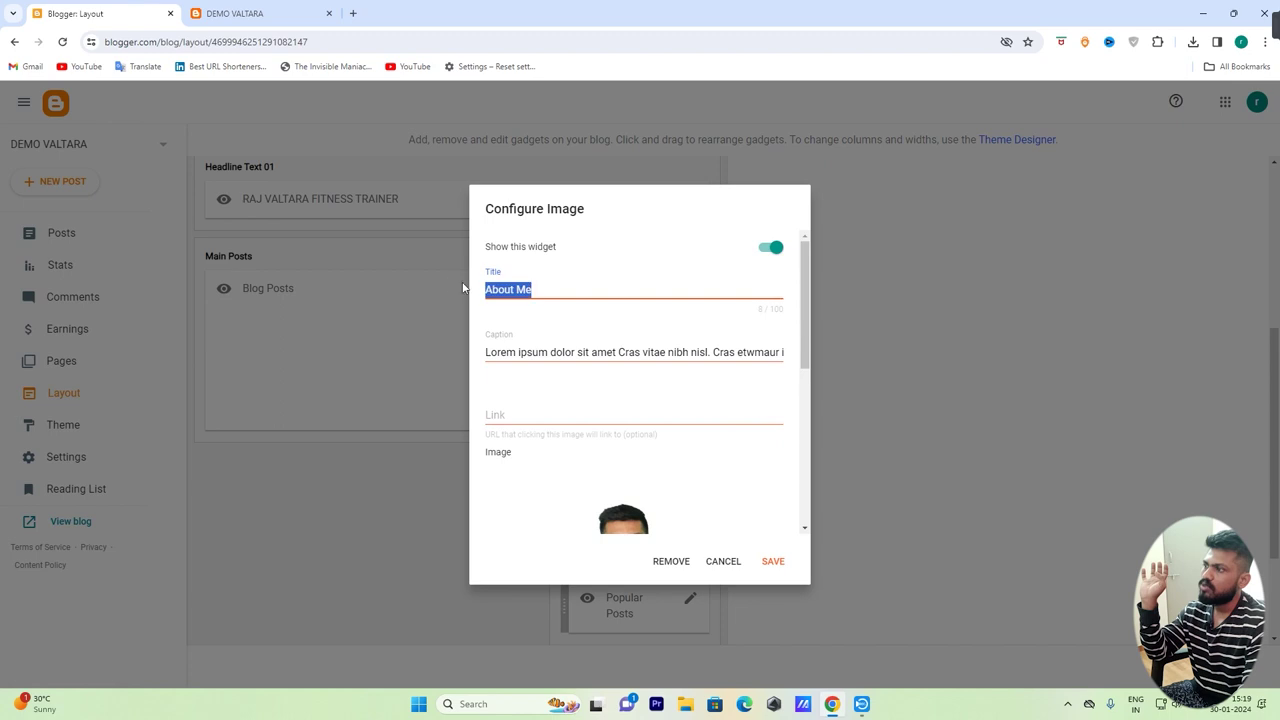
key("Tab")
left_click(487, 352)
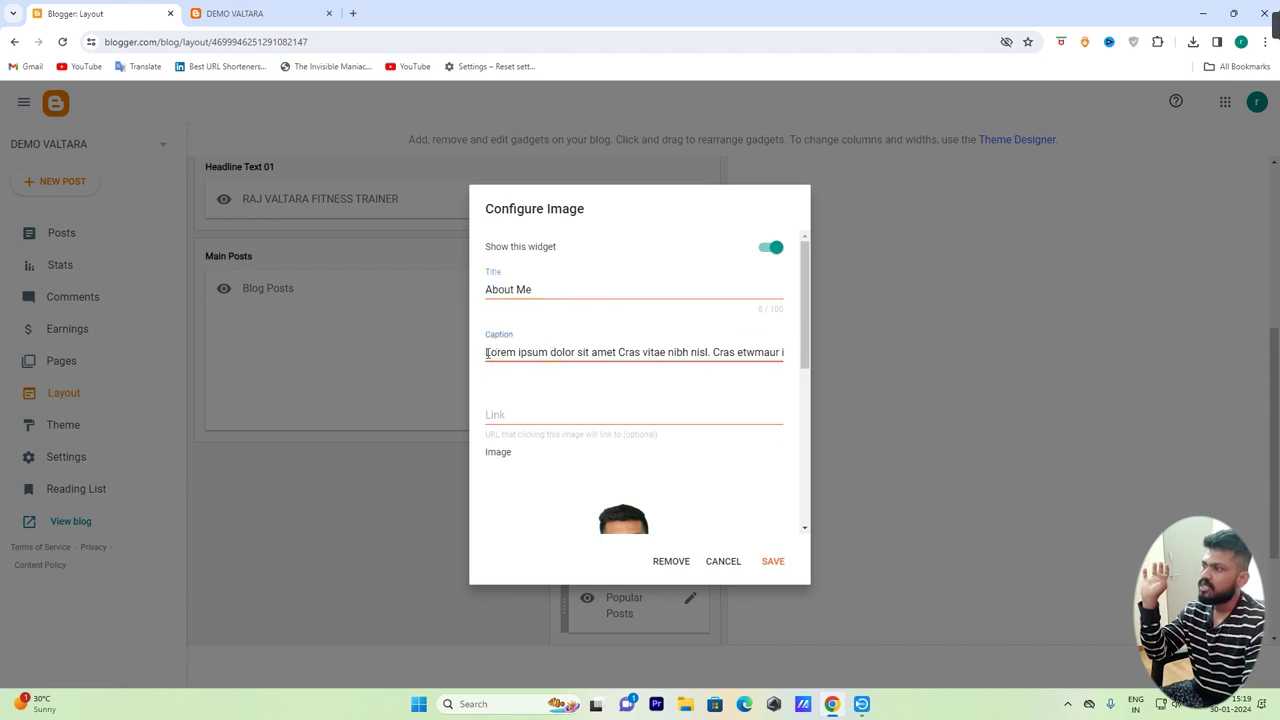
left_click_drag(487, 352, 988, 353)
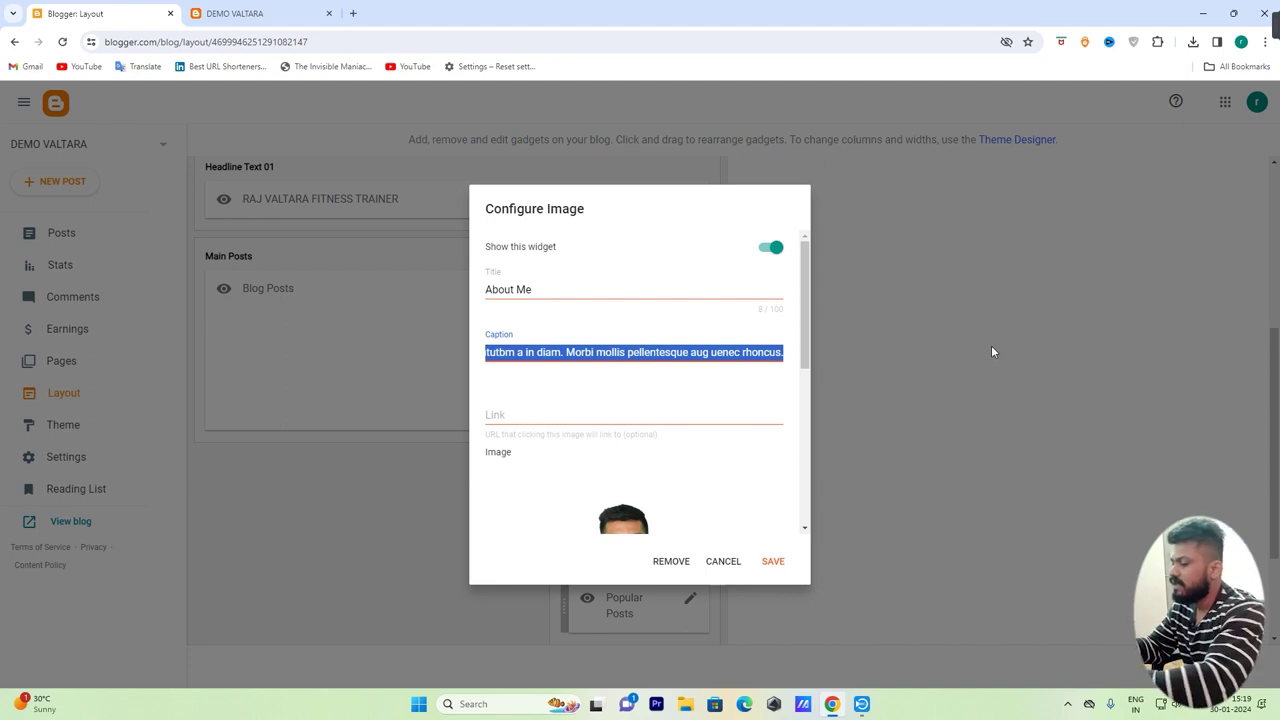
key("BackSpace")
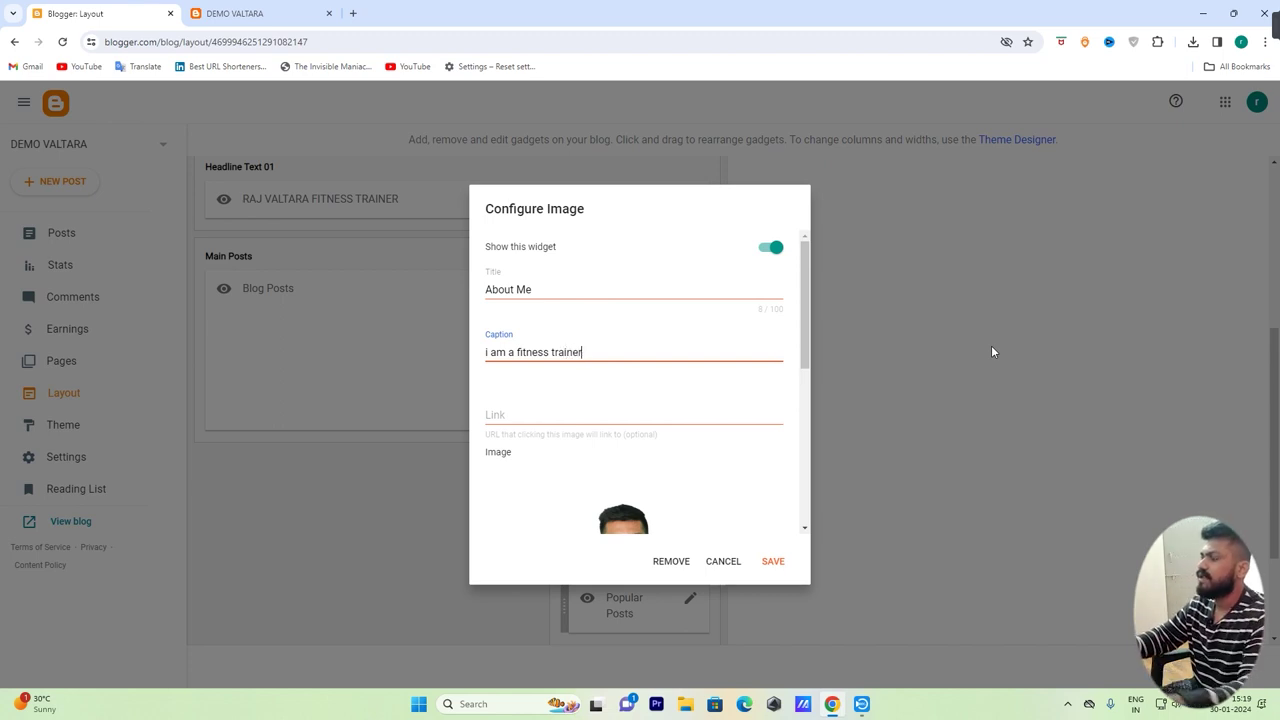
scroll(714, 366, "down", 5)
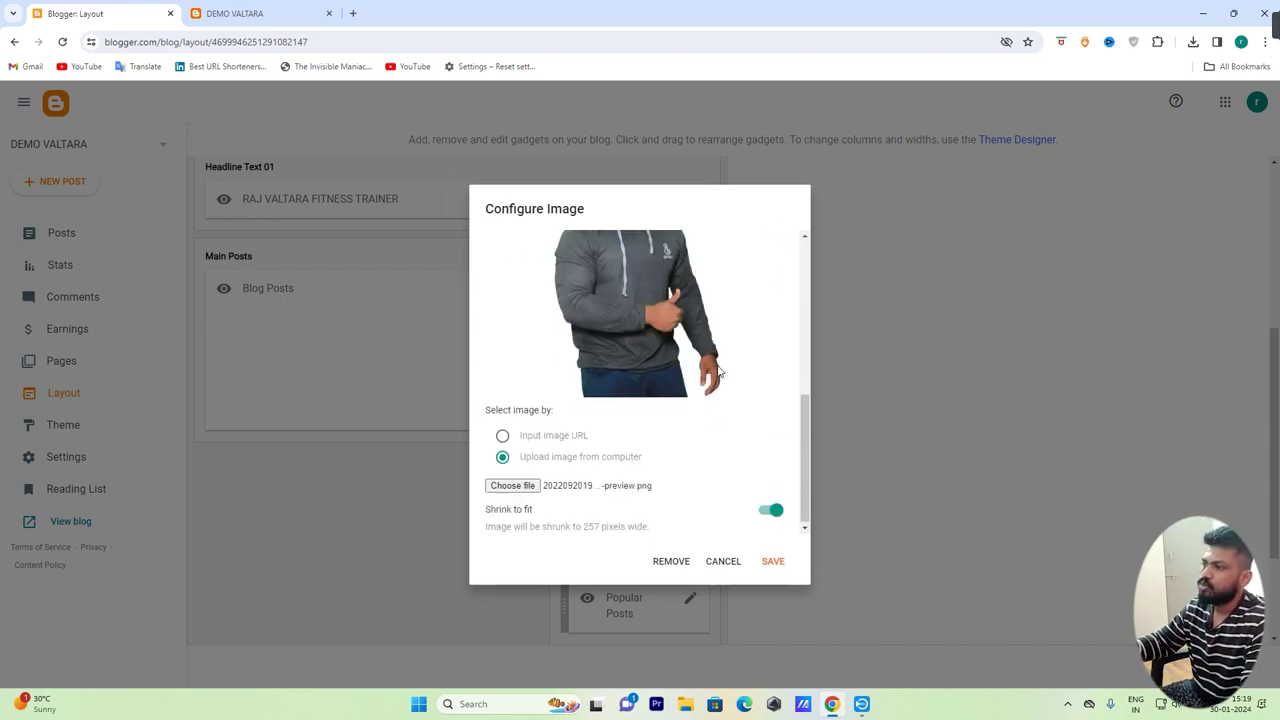
left_click(775, 562)
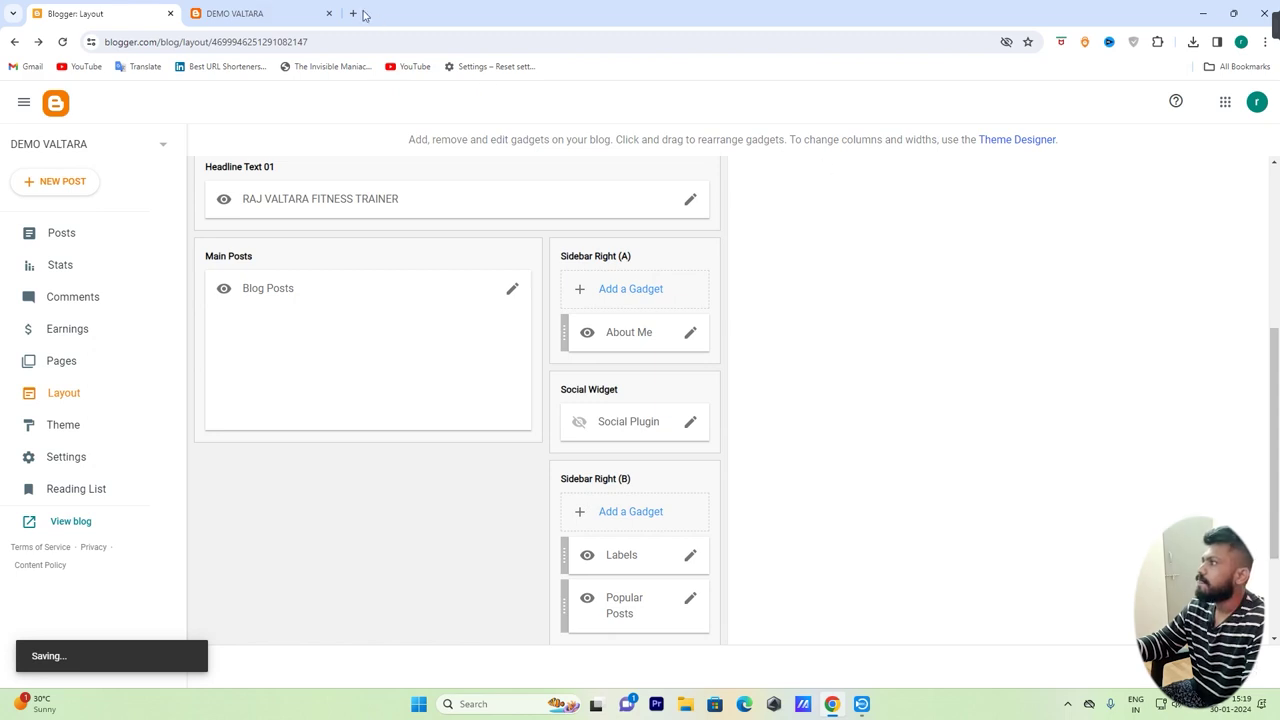
left_click(277, 12)
scroll(666, 423, "up", 10)
scroll(666, 423, "up", 2)
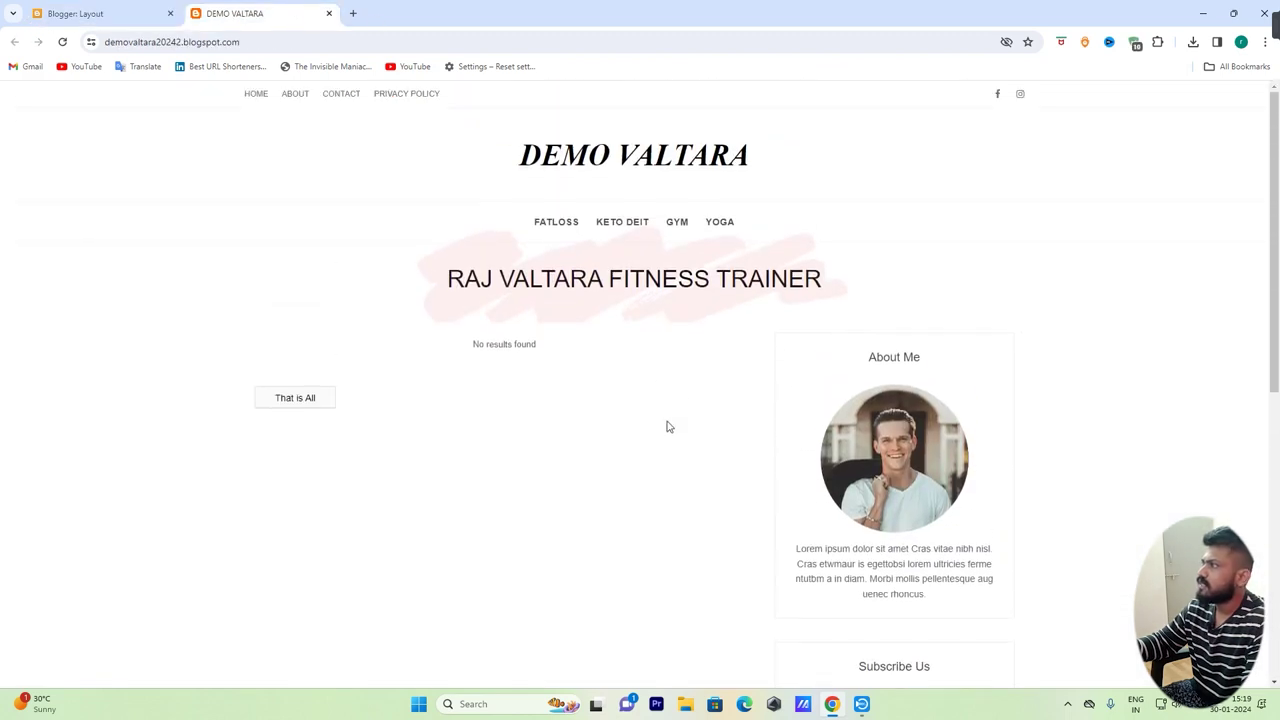
left_click(62, 44)
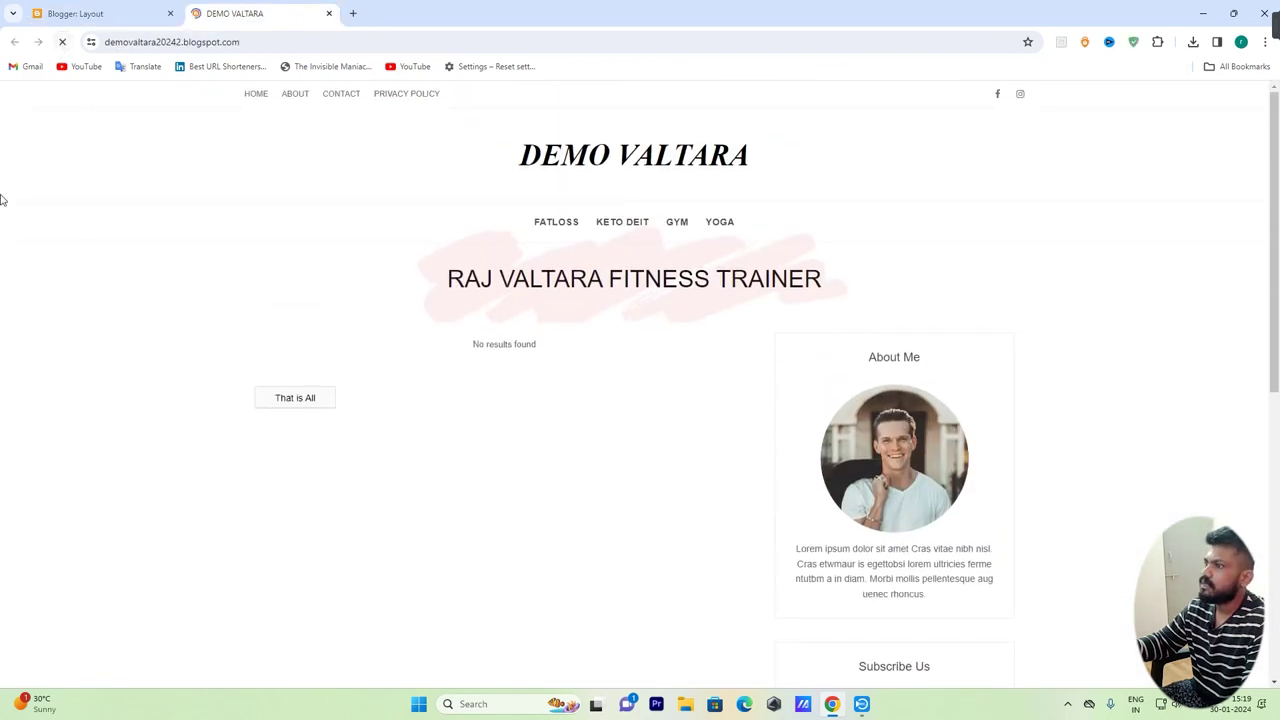
scroll(789, 414, "down", 1)
left_click_drag(868, 295, 957, 300)
scroll(913, 438, "down", 3)
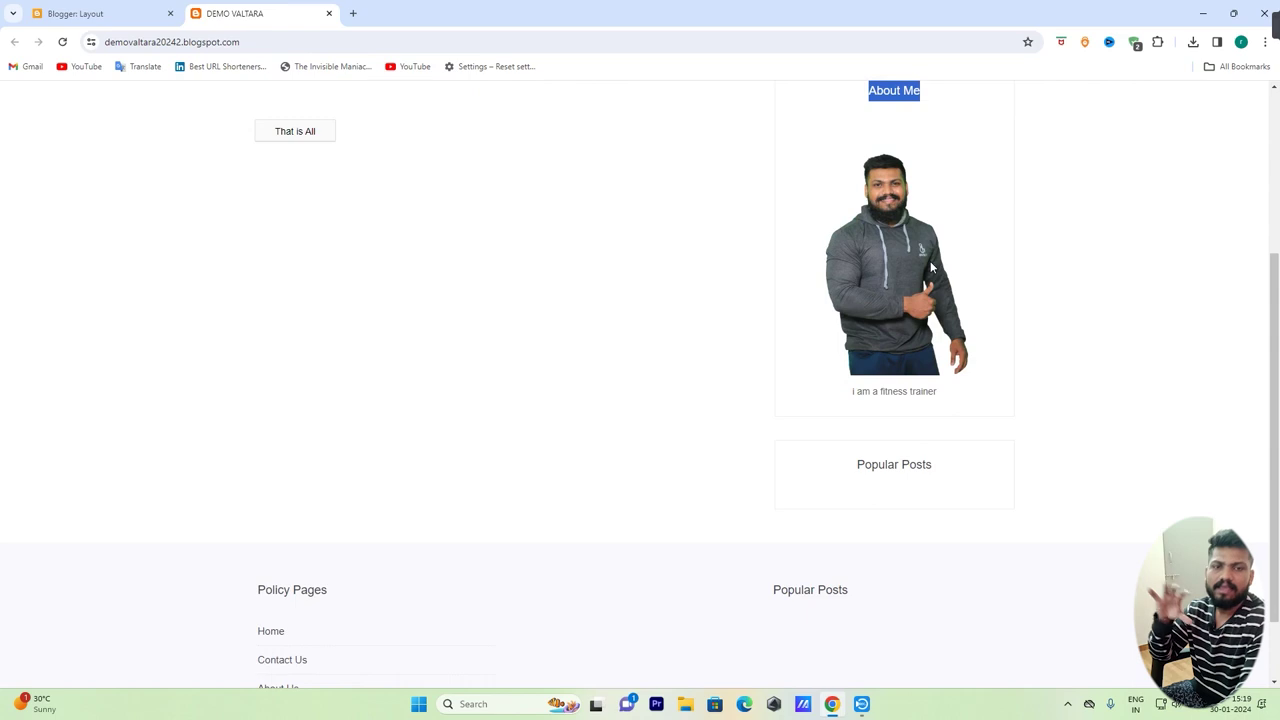
scroll(870, 400, "down", 2)
scroll(534, 526, "up", 4)
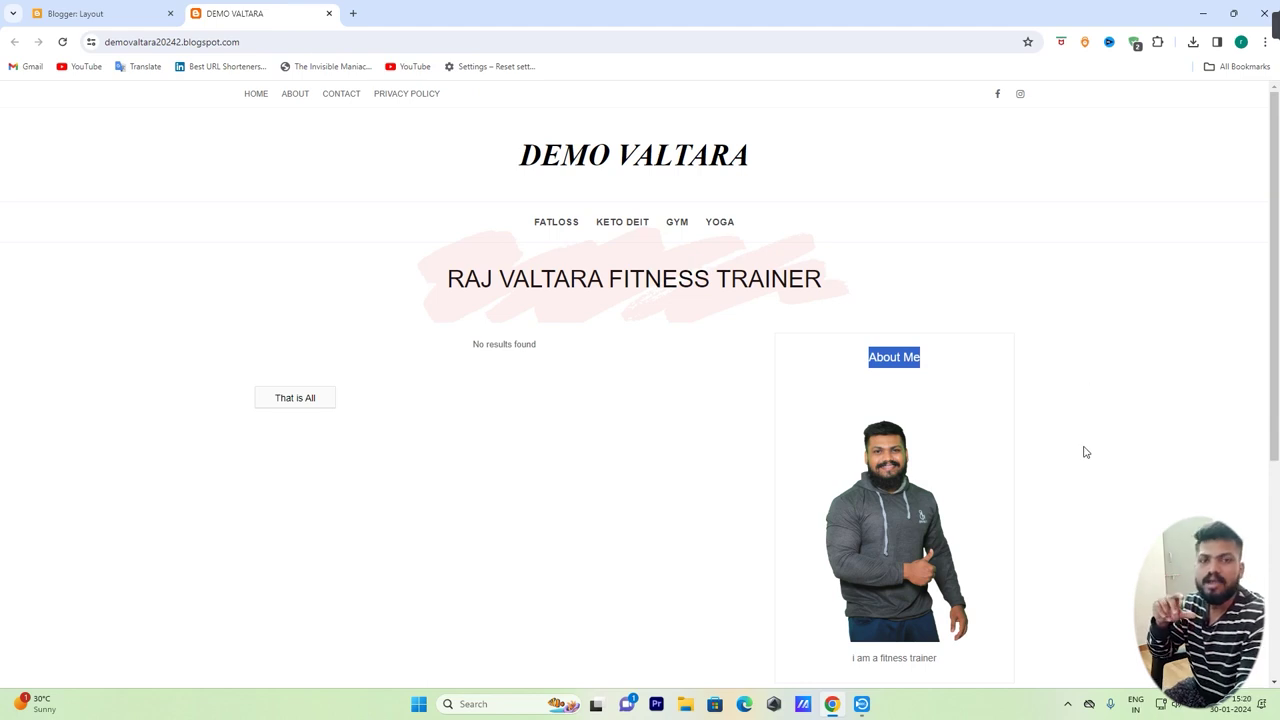
left_click(104, 10)
left_click(58, 234)
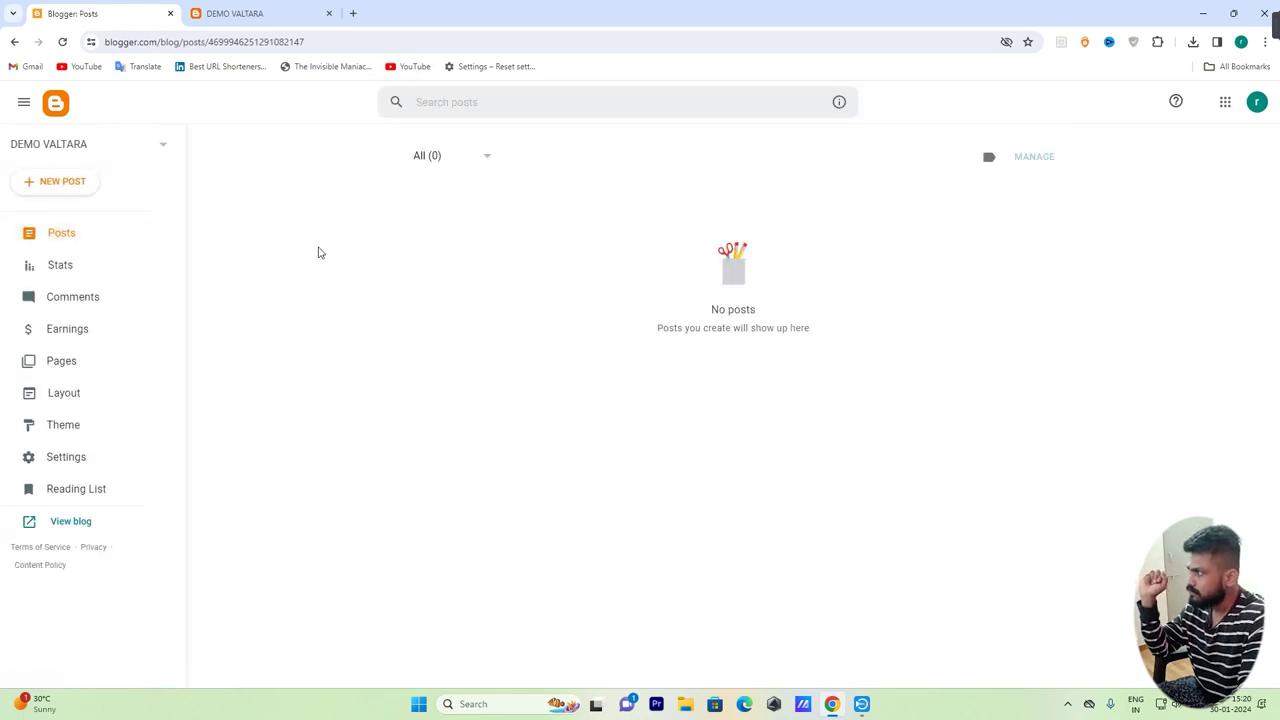
left_click(64, 185)
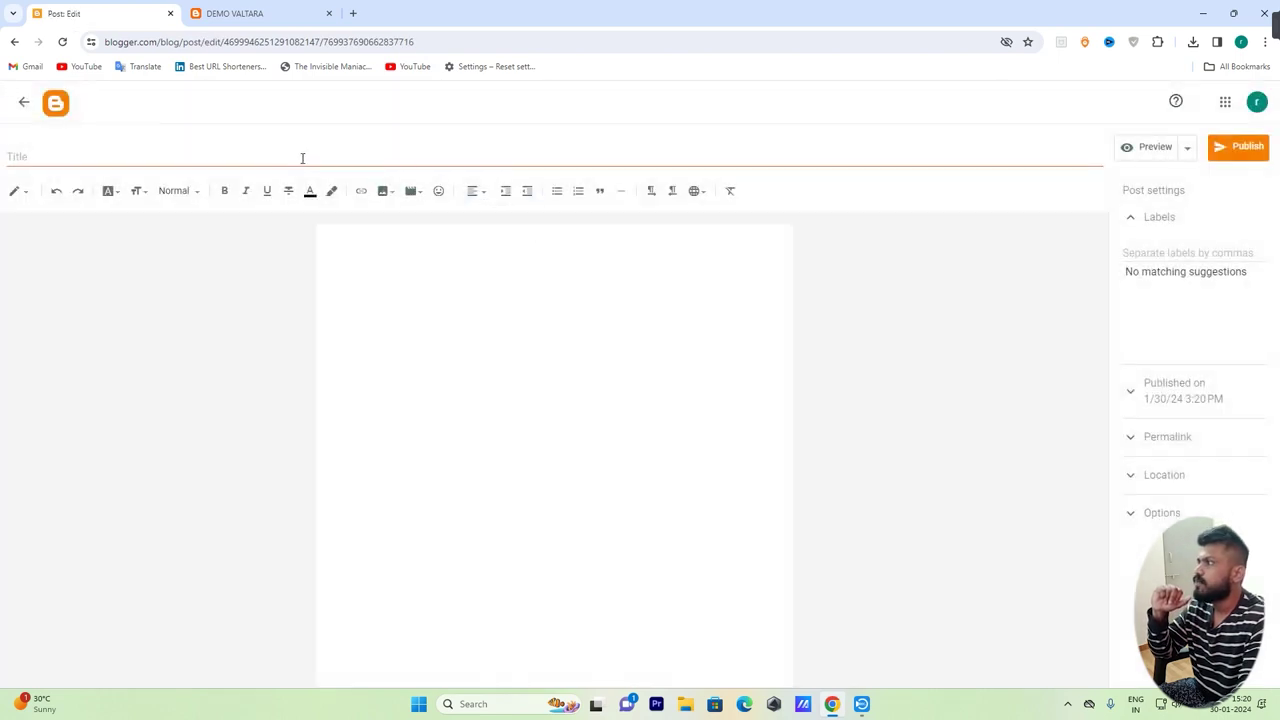
left_click(302, 158)
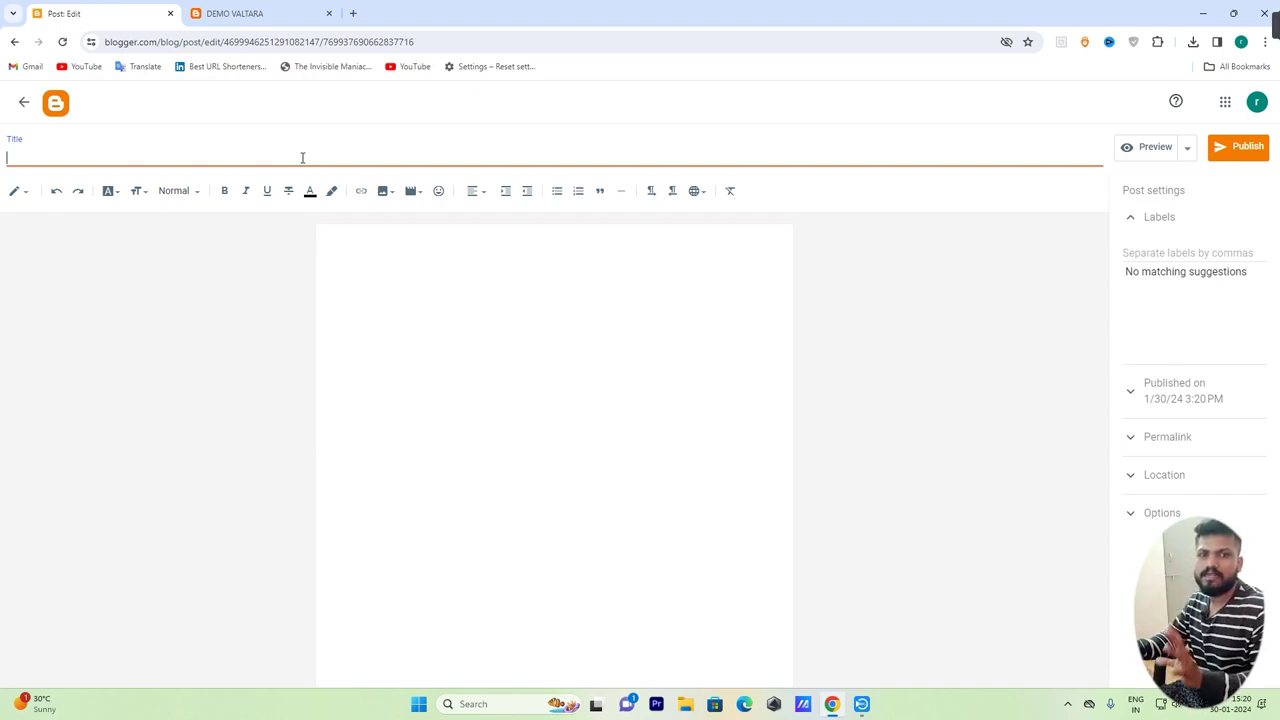
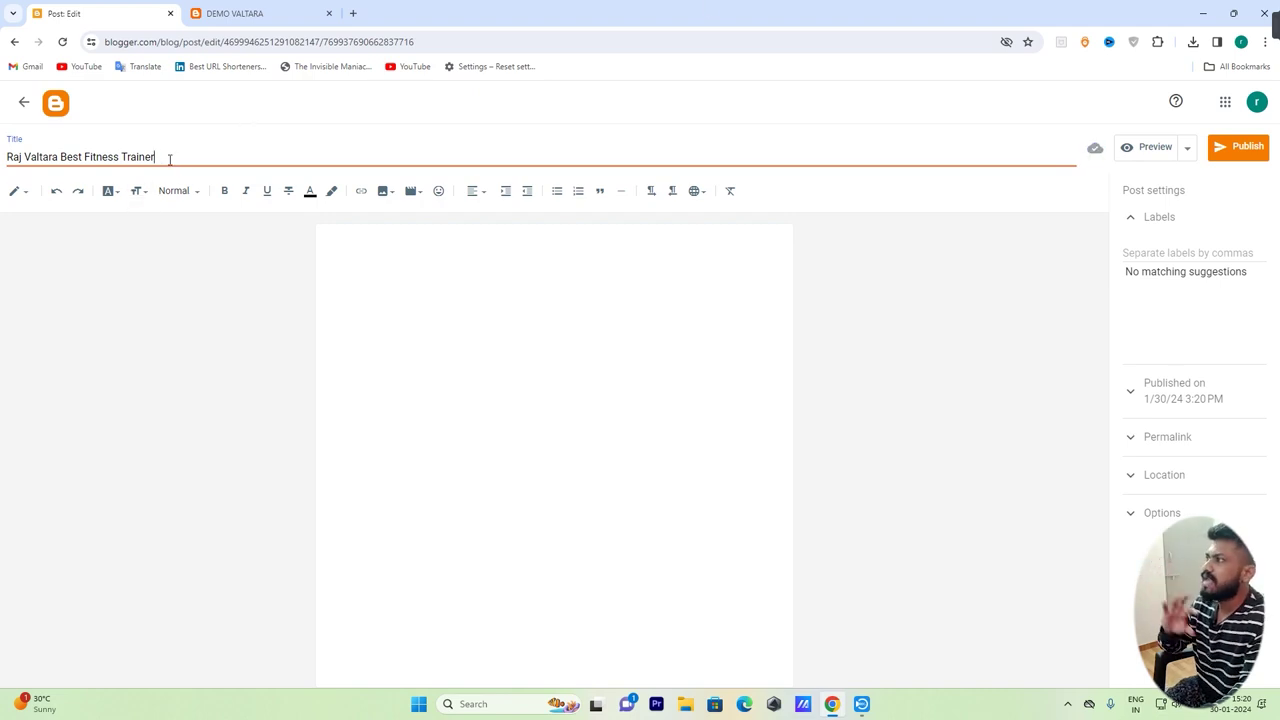
left_click_drag(170, 160, 6, 158)
right_click(55, 157)
left_click(108, 222)
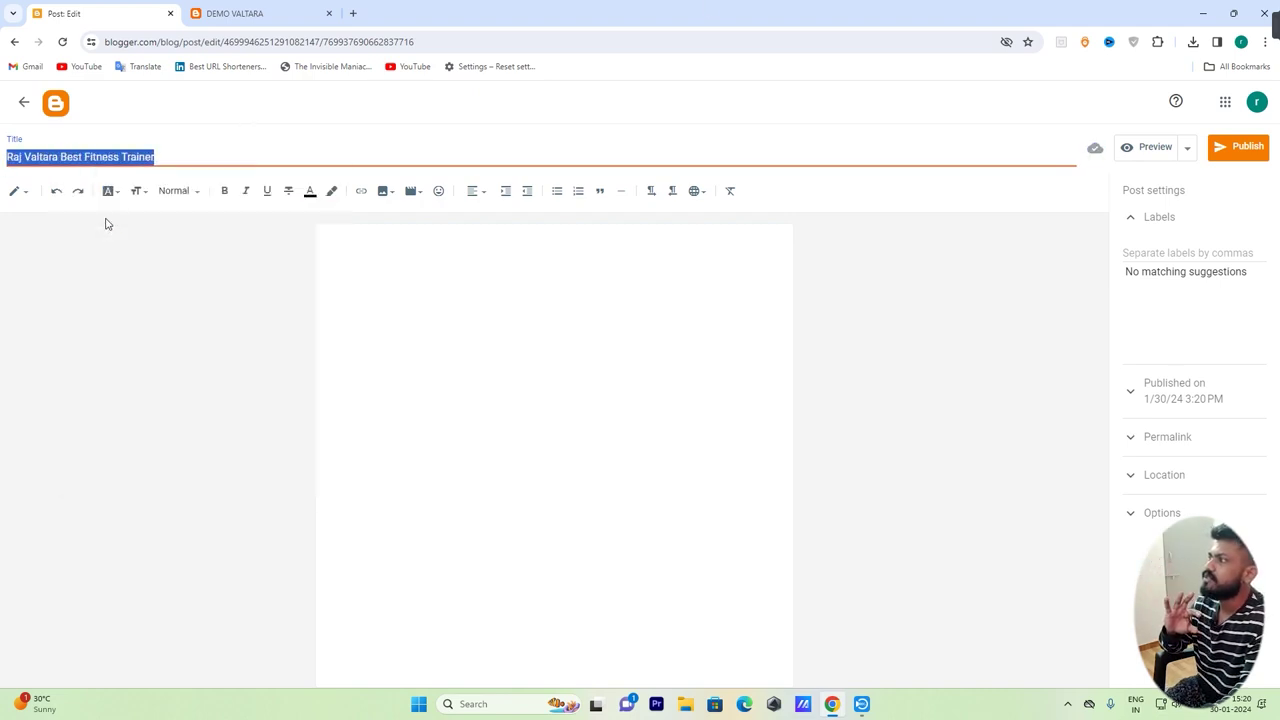
left_click_drag(166, 155, 6, 157)
right_click(28, 158)
left_click(70, 217)
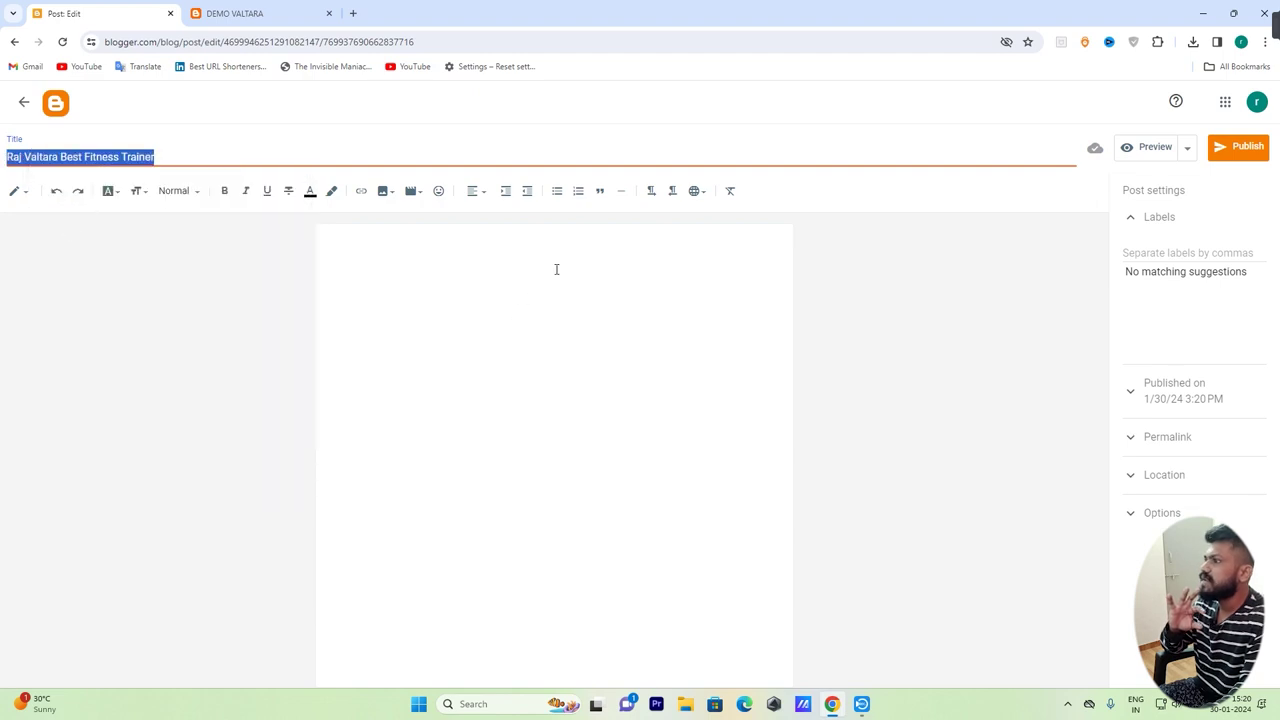
left_click(555, 265)
right_click(555, 264)
left_click(598, 392)
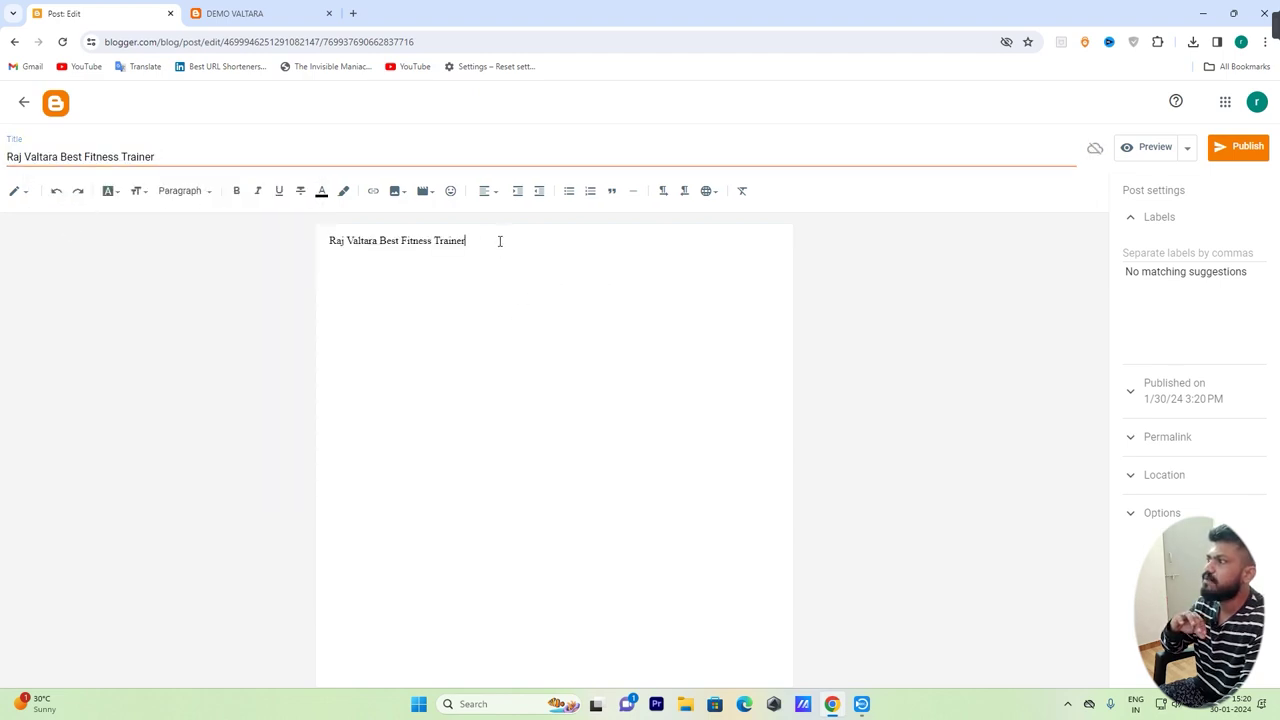
left_click_drag(504, 241, 266, 237)
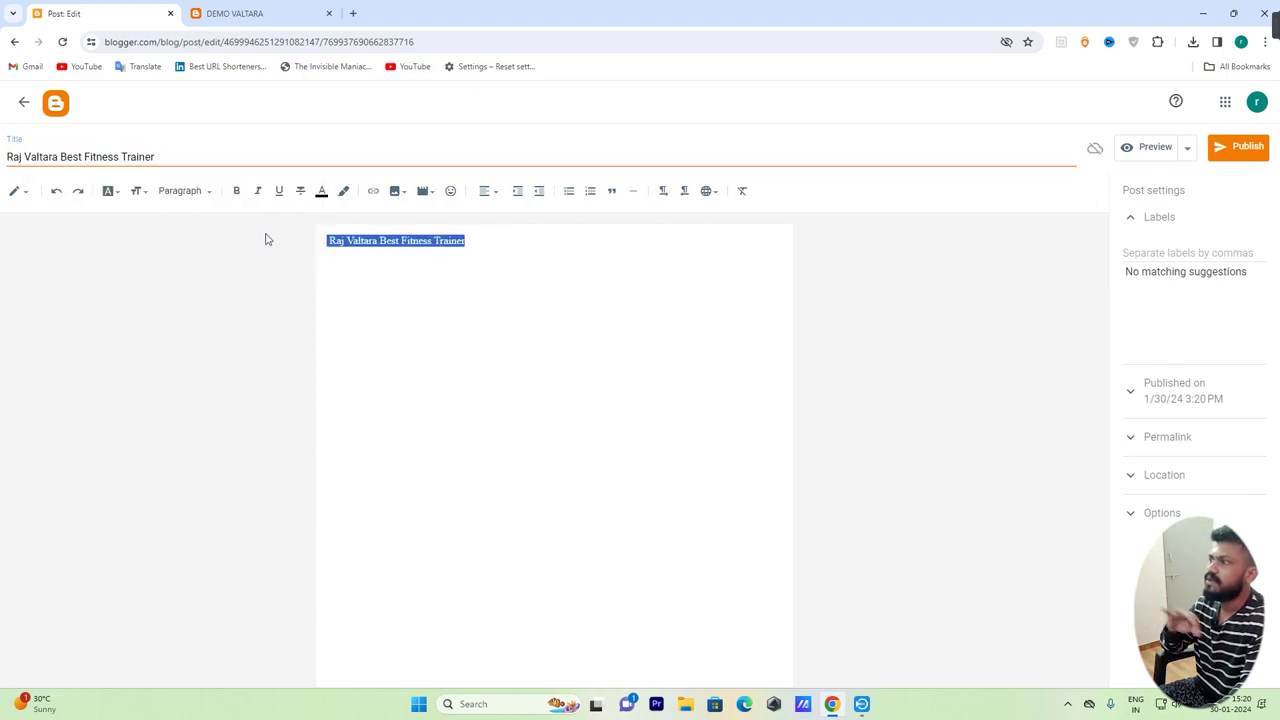
left_click(505, 243)
left_click_drag(466, 241, 306, 250)
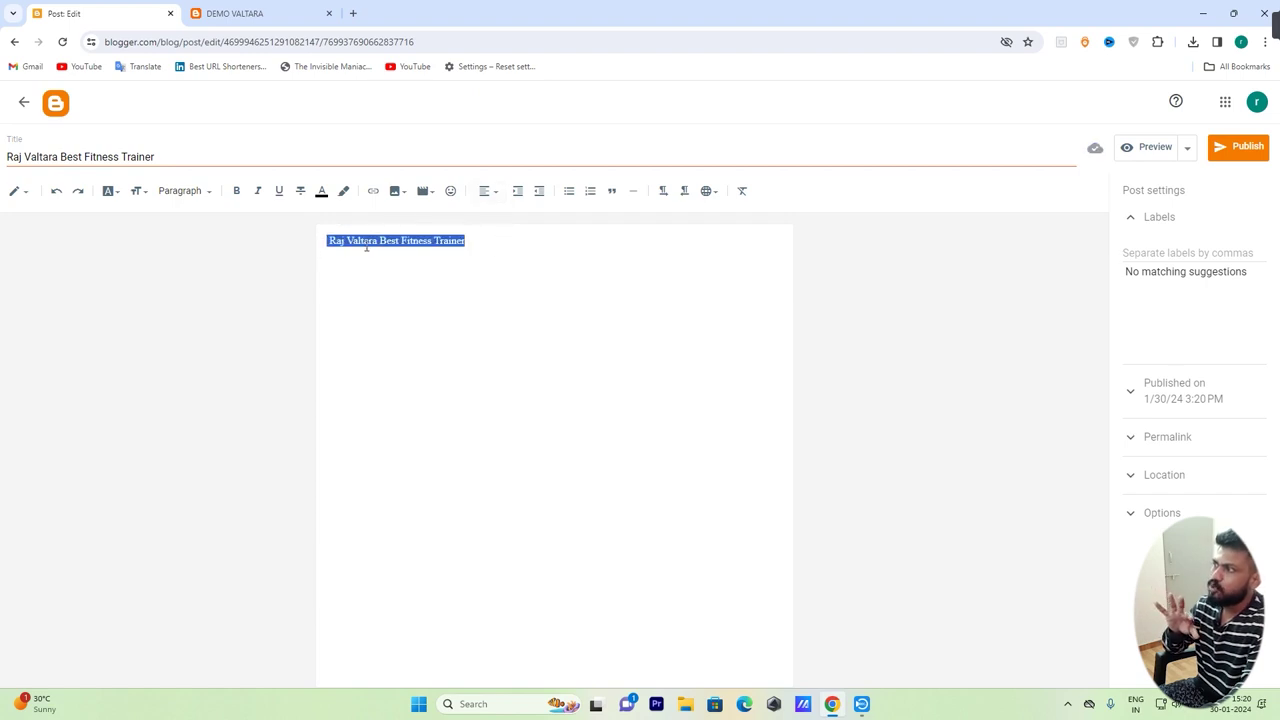
left_click(494, 192)
left_click(529, 226)
left_click(654, 240)
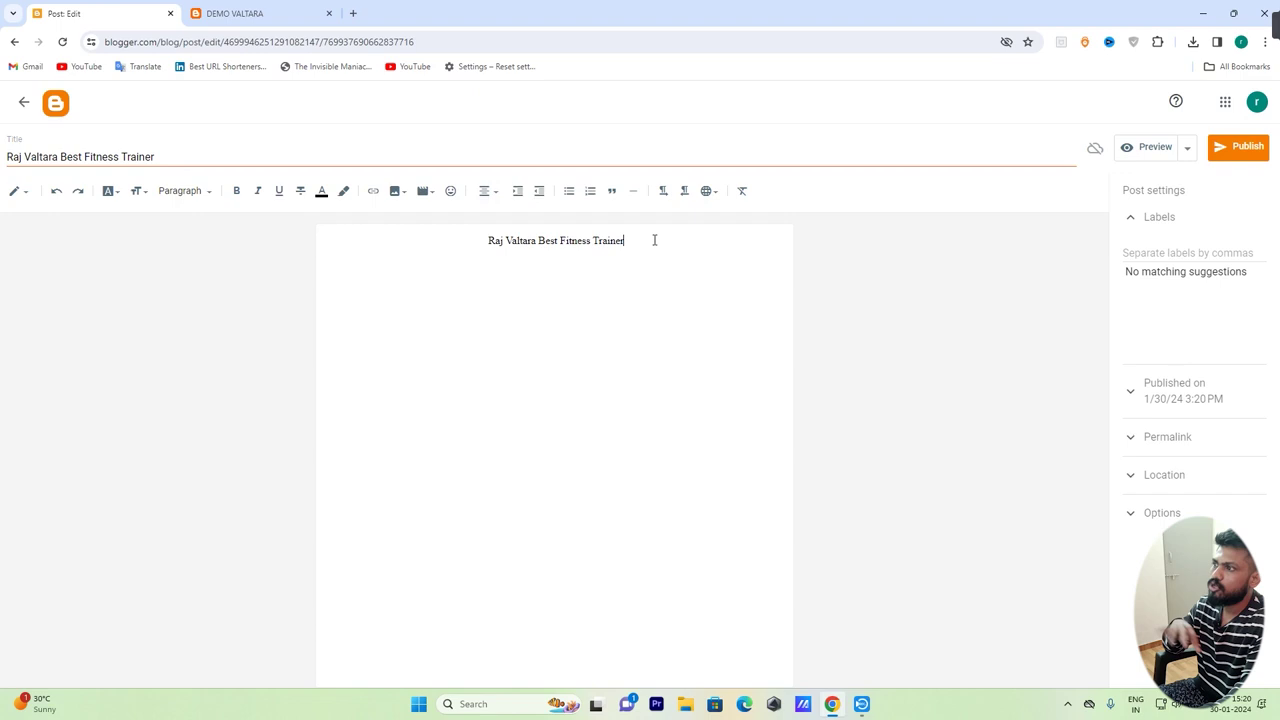
left_click_drag(654, 240, 484, 241)
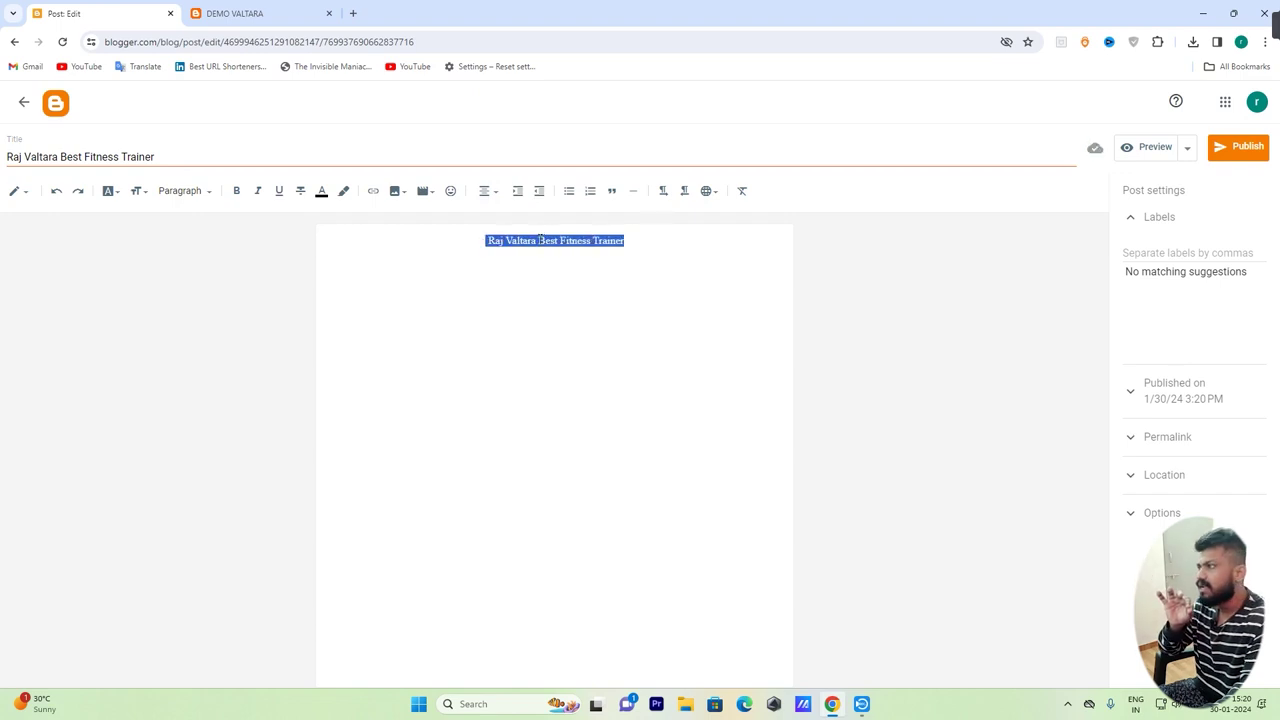
left_click(236, 190)
Turn the line into a Major Heading coloured orange
left_click(206, 191)
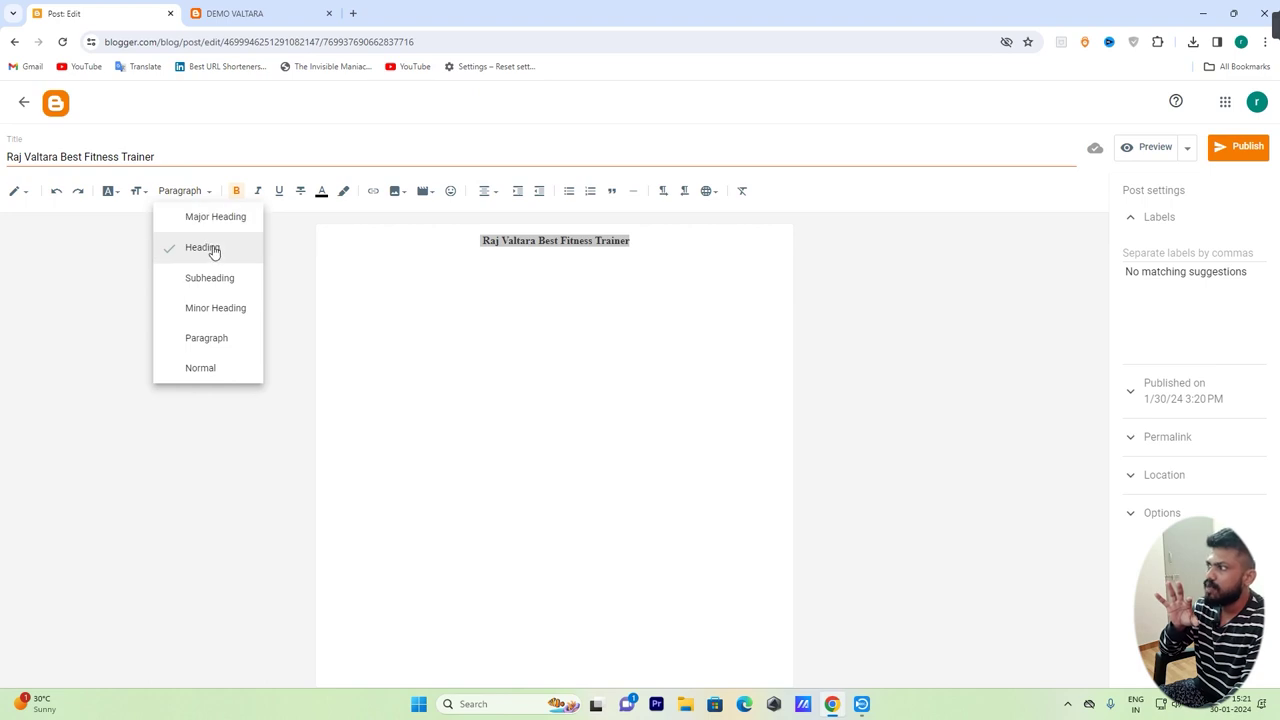
left_click(214, 222)
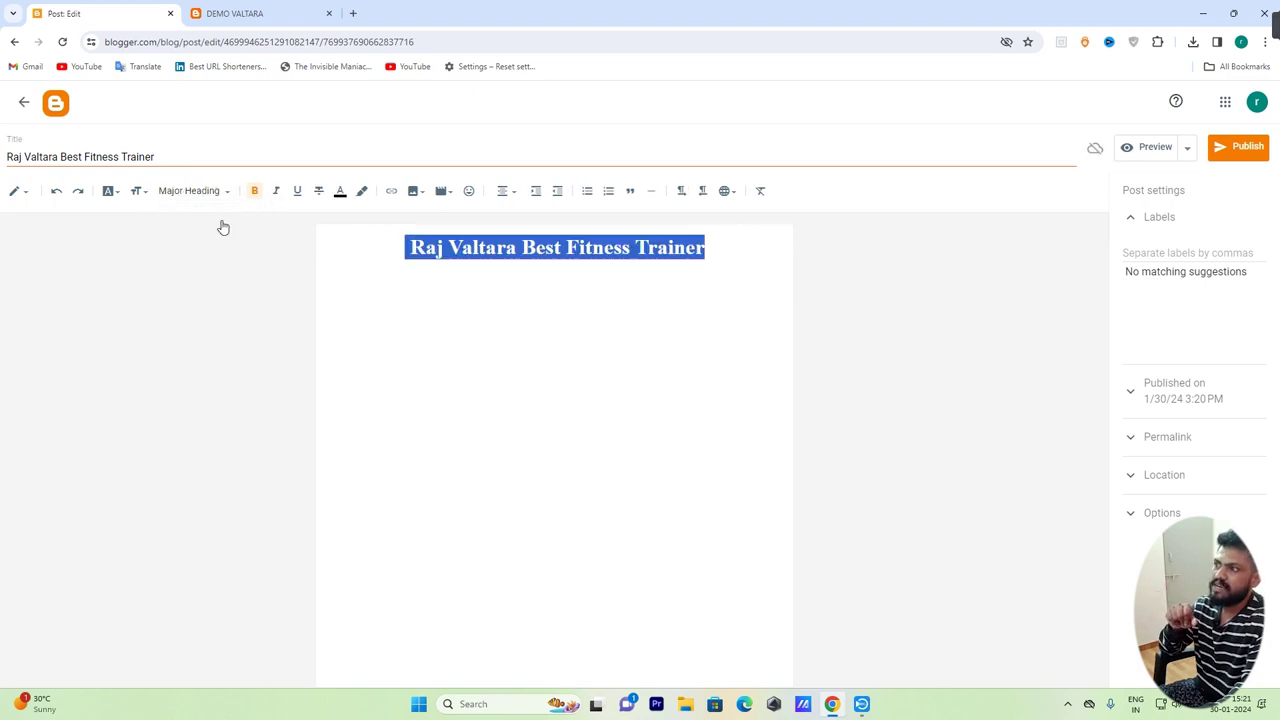
left_click_drag(714, 241, 402, 249)
left_click(340, 190)
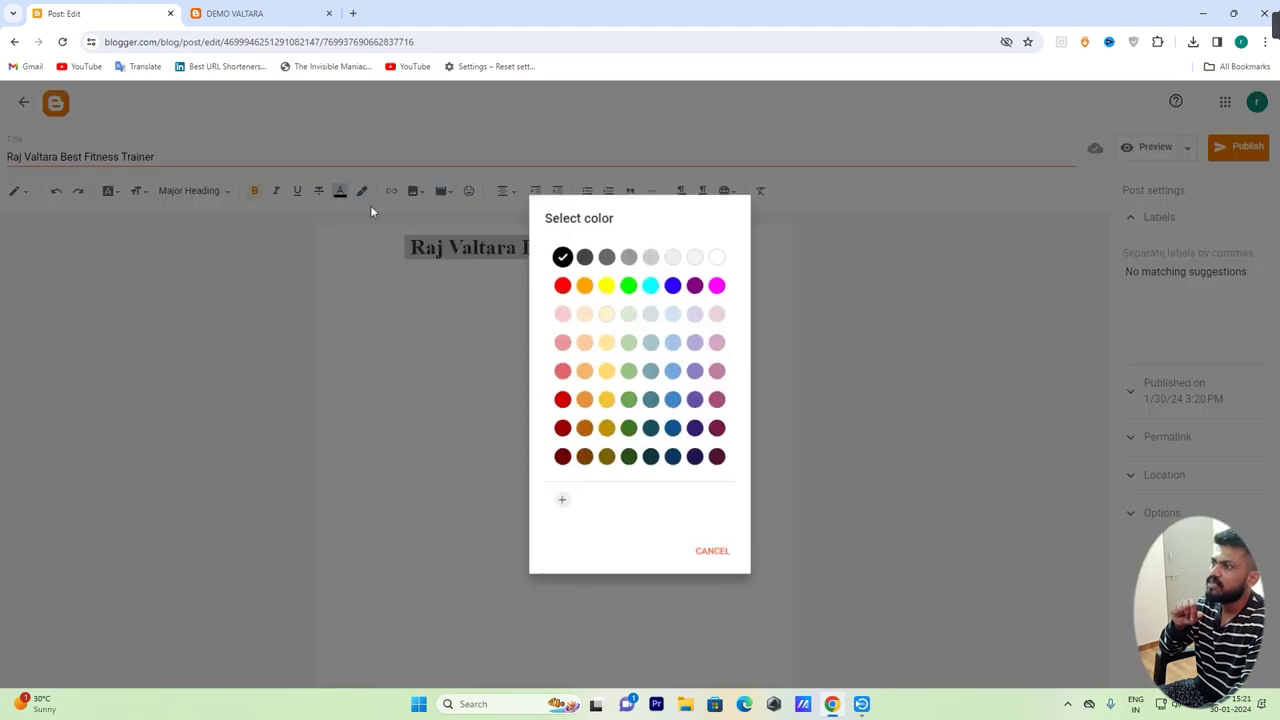
left_click(585, 290)
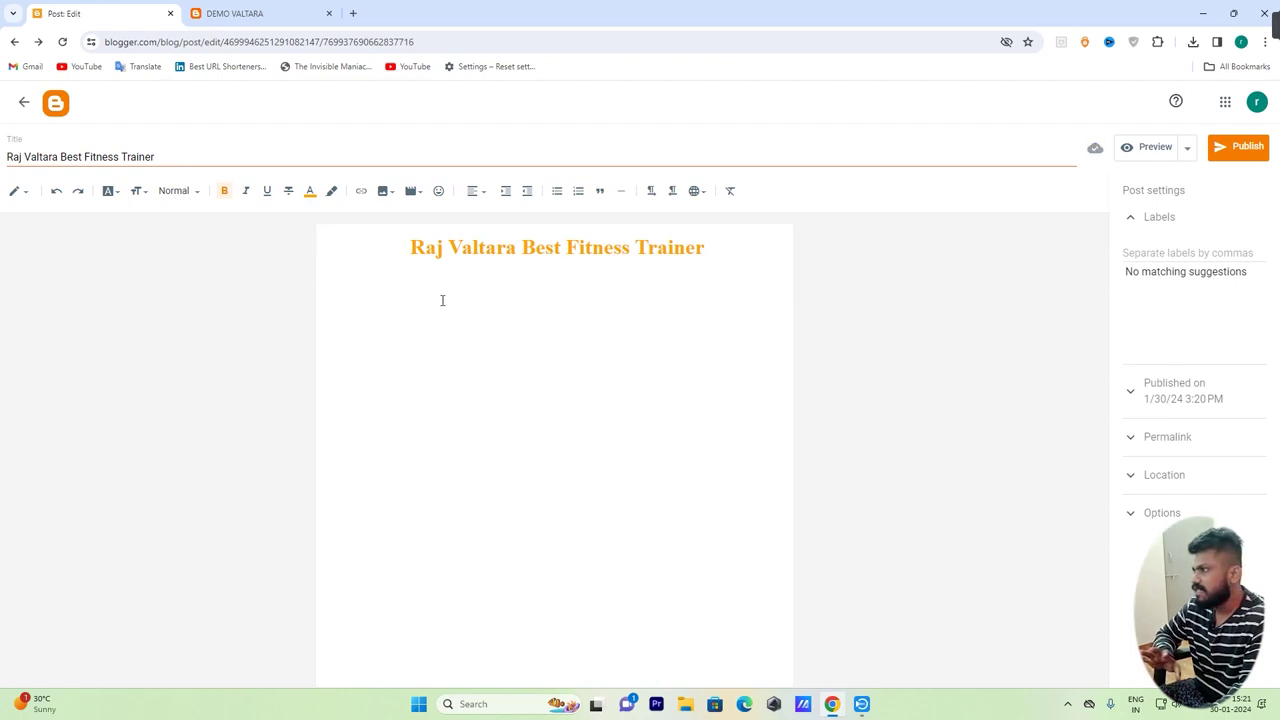
Insert the trainer photo from the blog's existing images below the heading
left_click(393, 195)
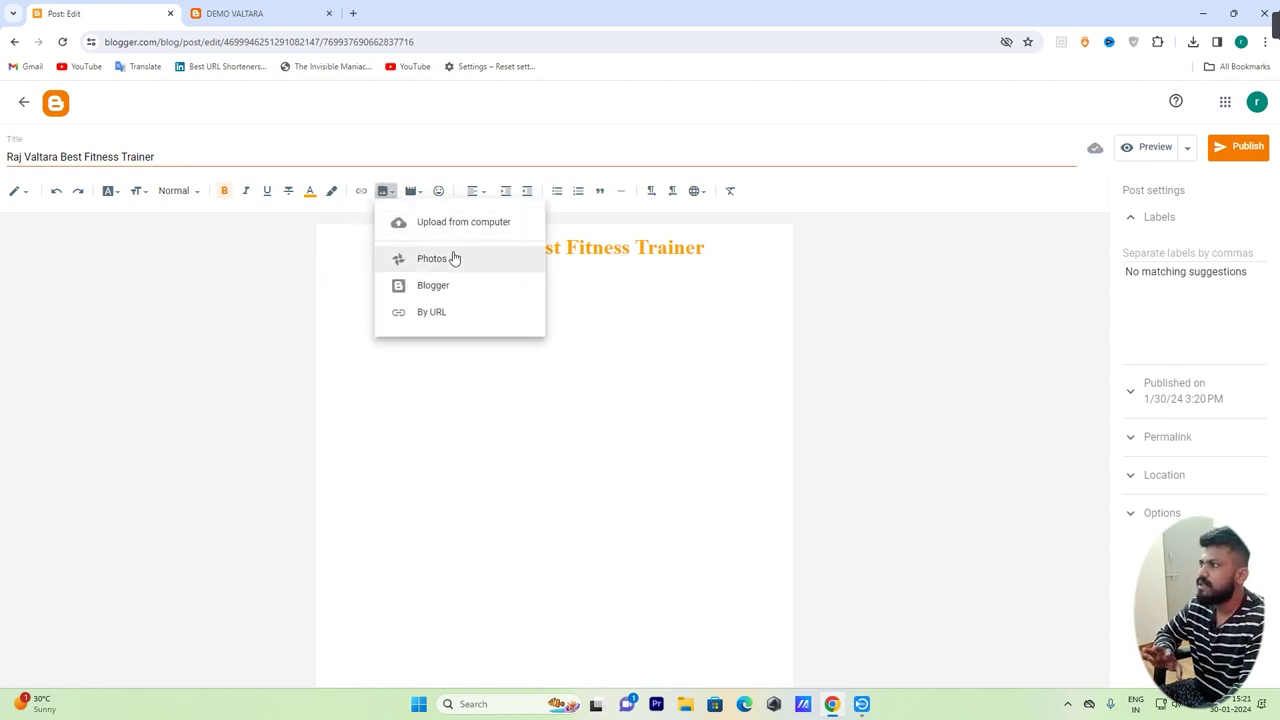
left_click(452, 289)
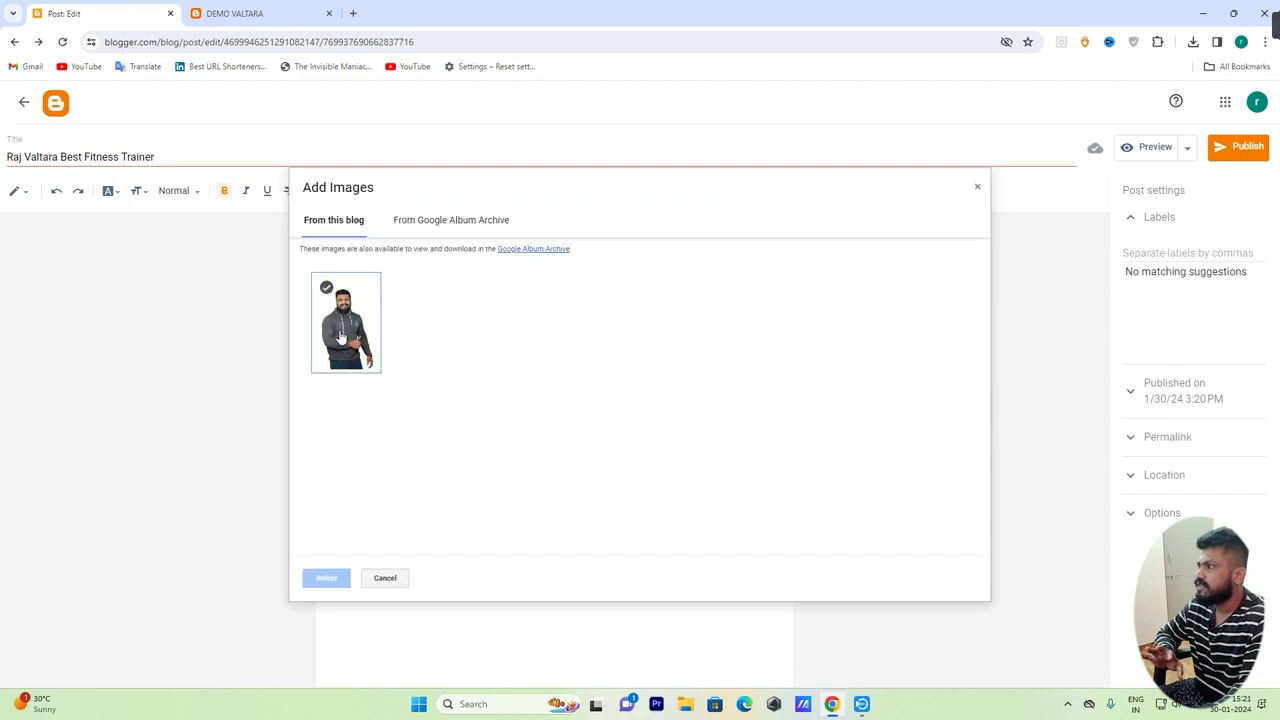
left_click(345, 335)
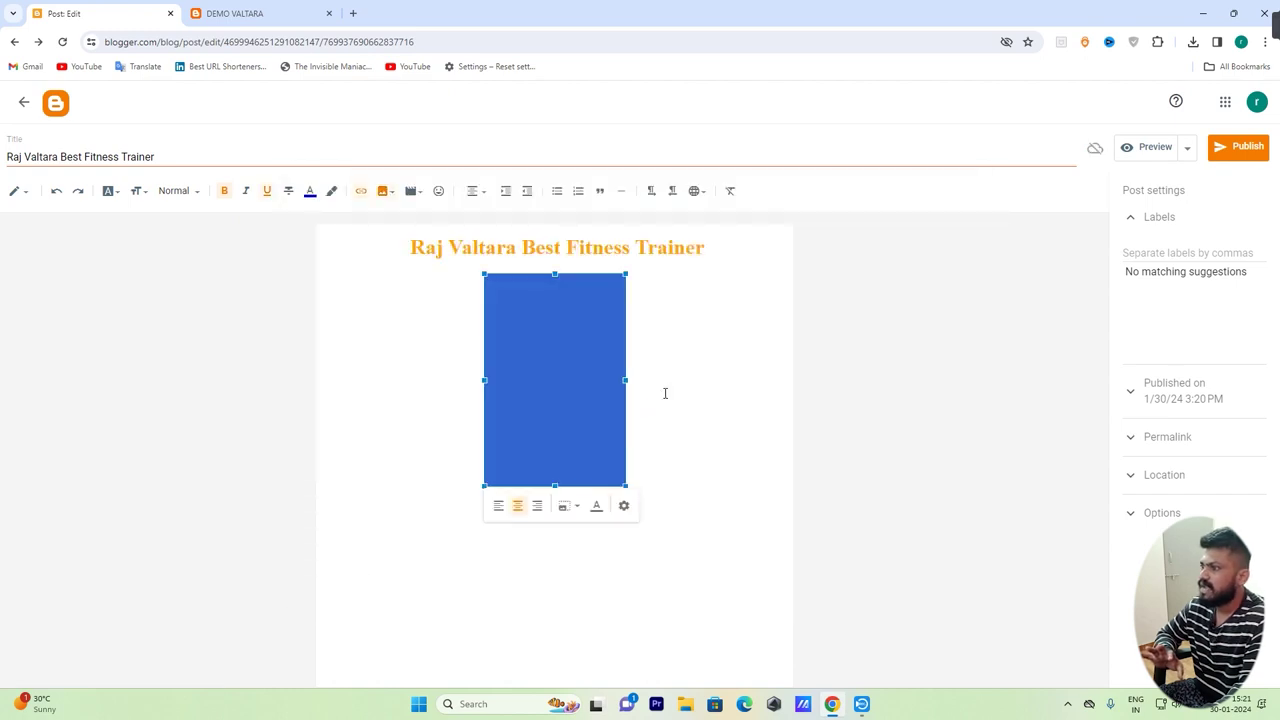
left_click(689, 384)
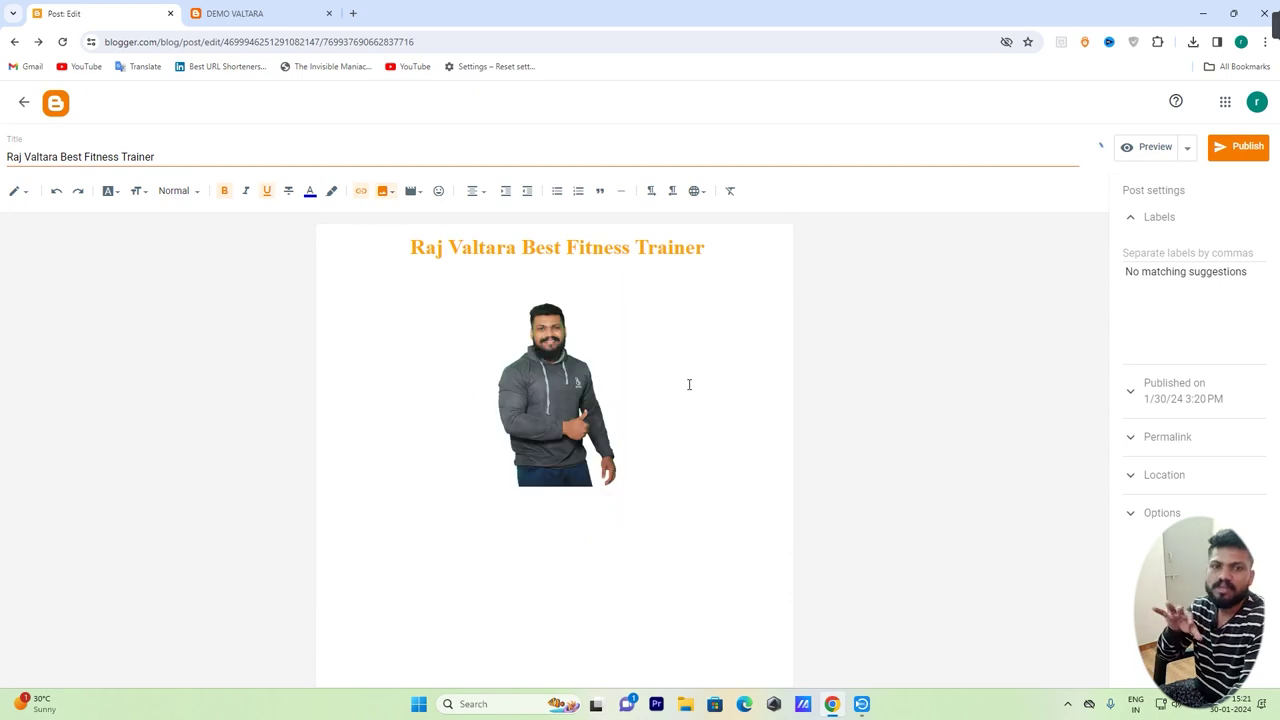
Resize the trainer photo to X-Large
left_click(521, 391)
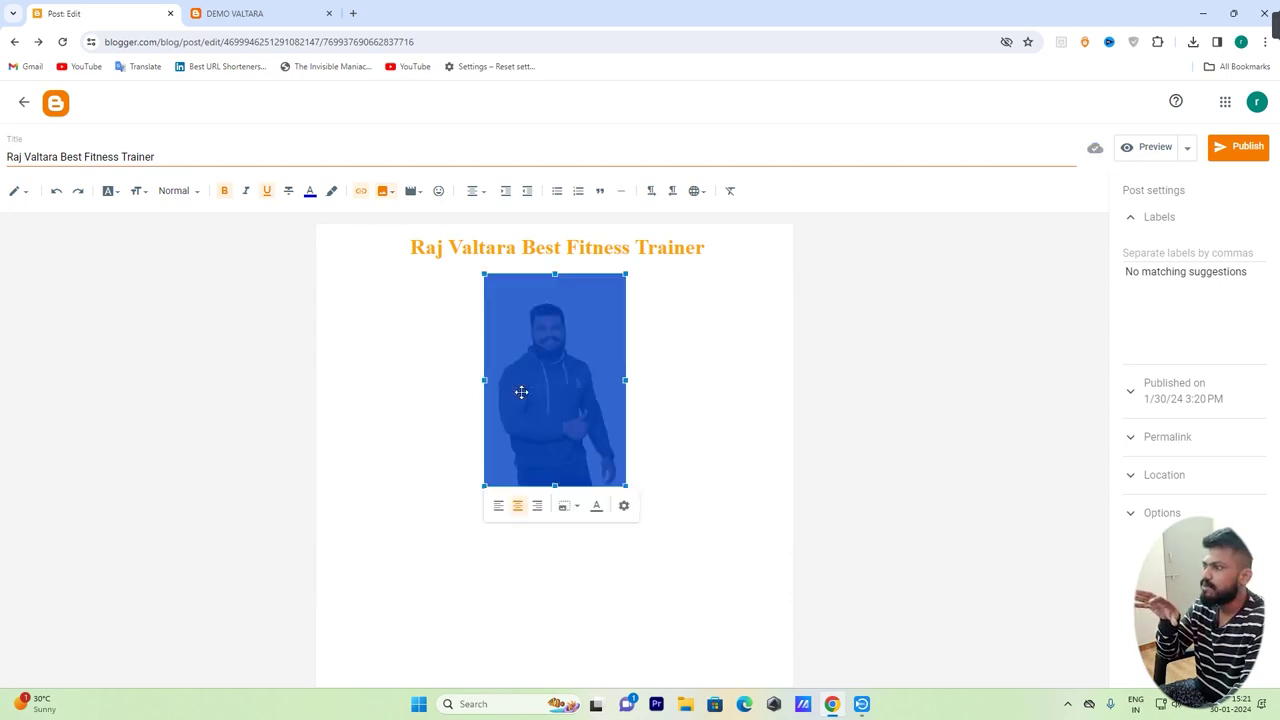
left_click(623, 509)
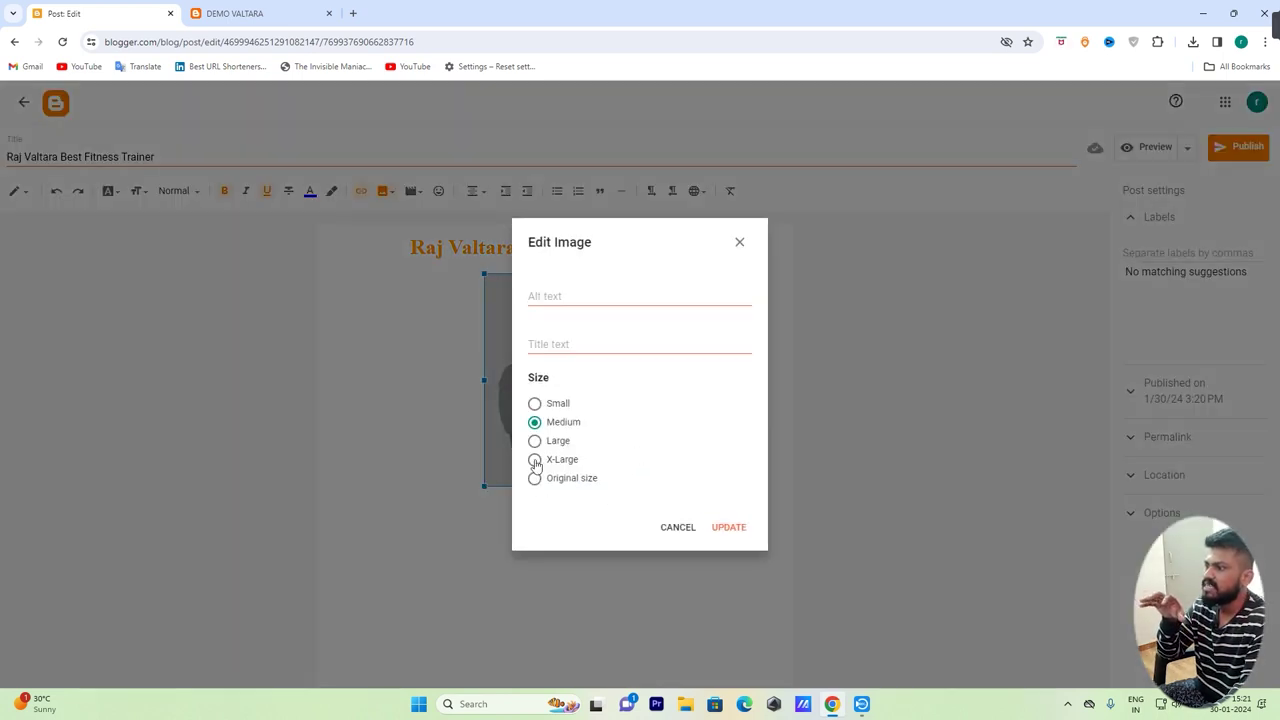
left_click(534, 460)
left_click(724, 526)
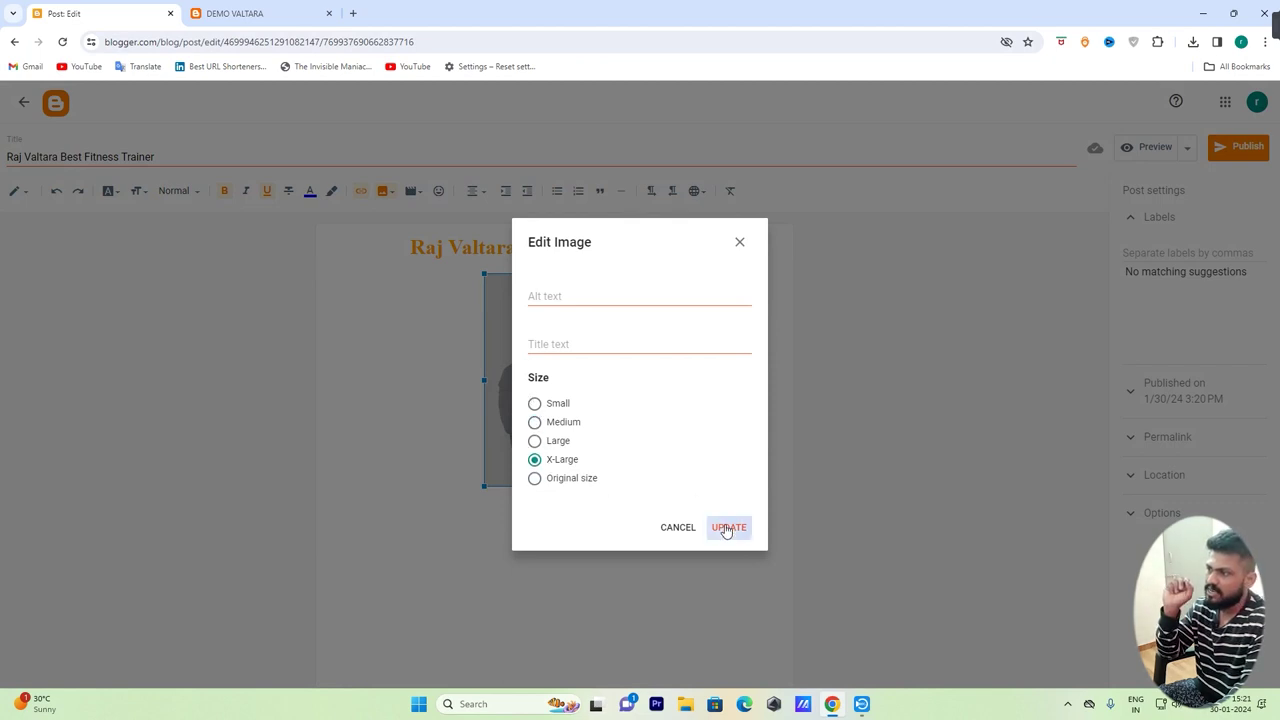
left_click(683, 431)
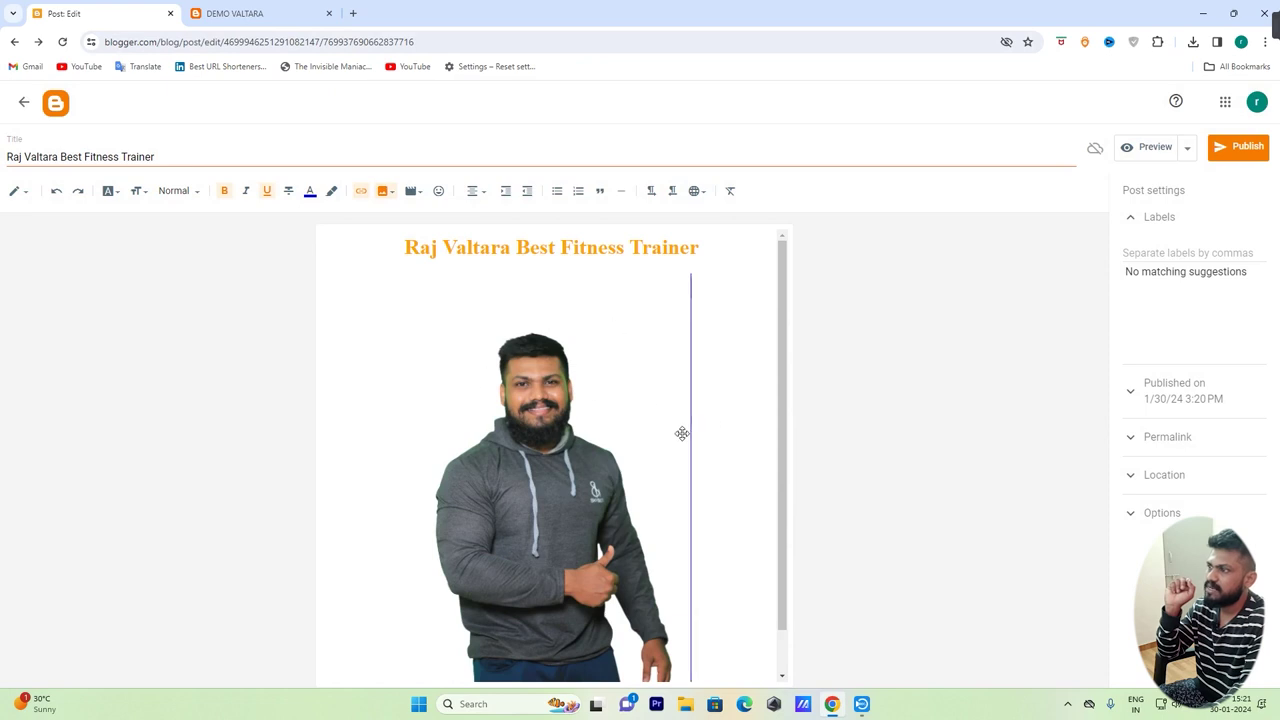
scroll(723, 480, "down", 1)
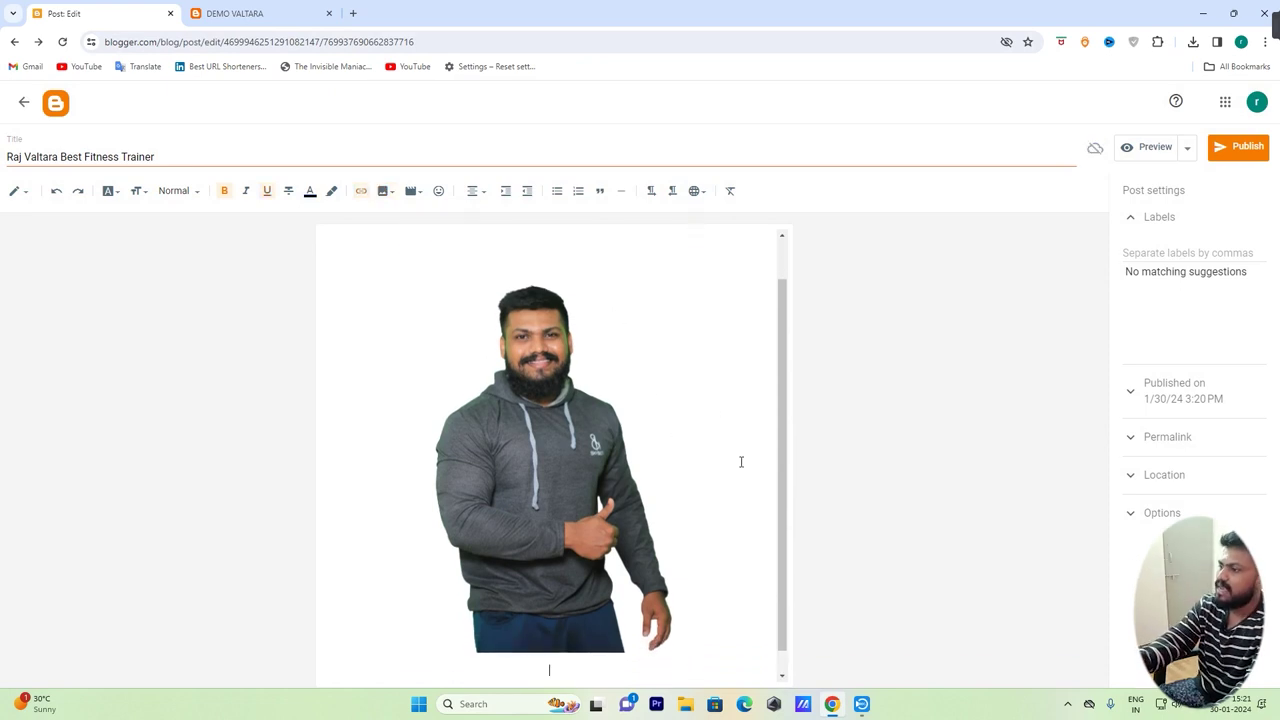
scroll(740, 463, "down", 1)
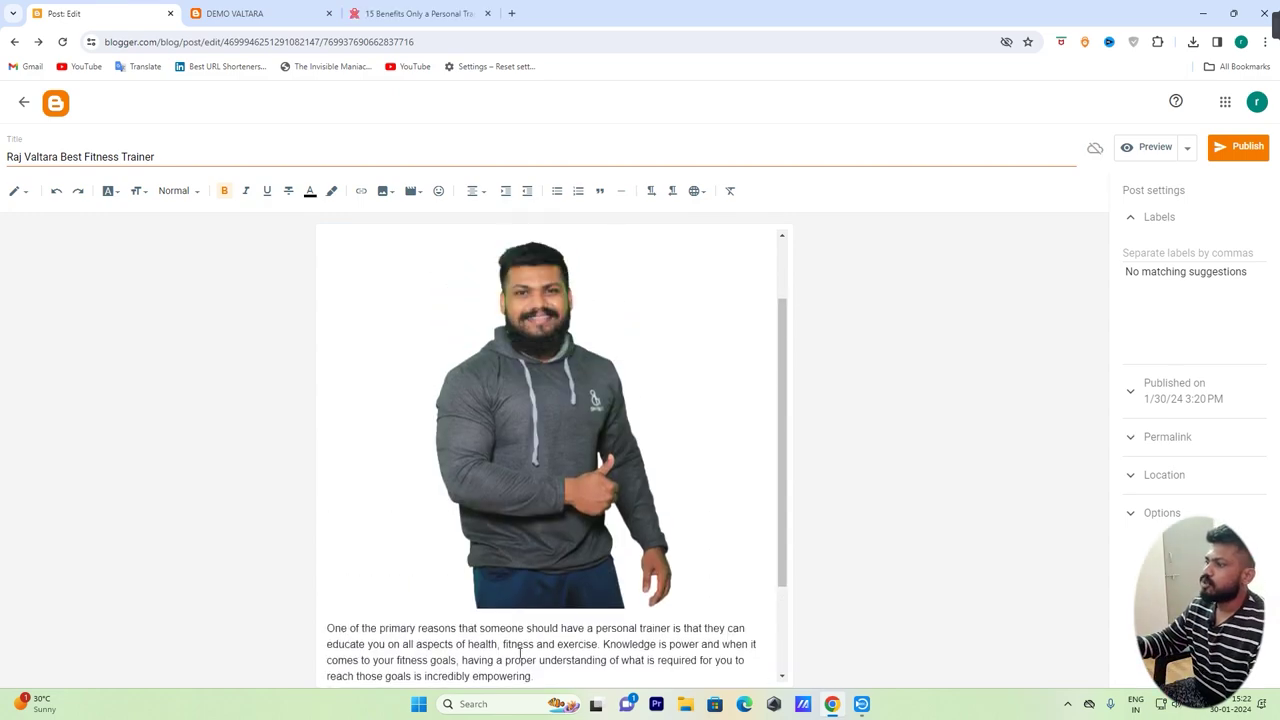
Add an empty line after the second paragraph ending with 'succeed.'
scroll(520, 645, "up", 2)
scroll(506, 646, "down", 3)
left_click_drag(327, 496, 477, 650)
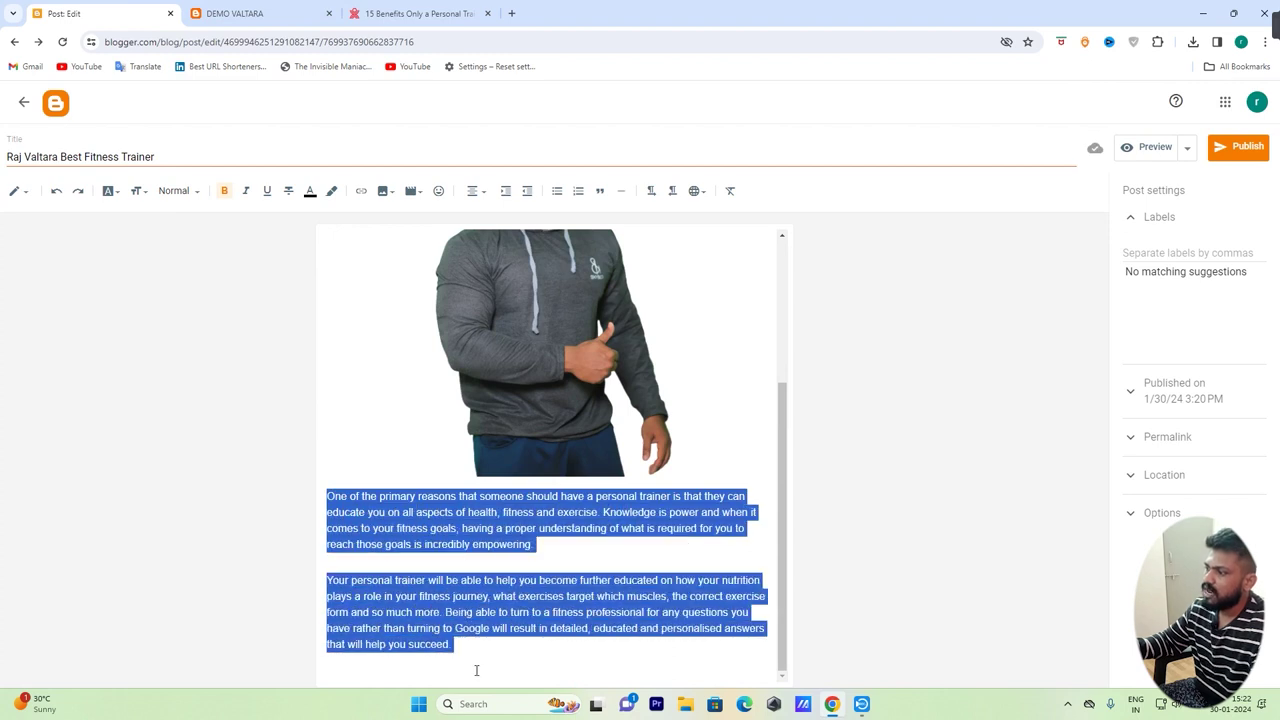
left_click(477, 655)
scroll(477, 655, "up", 5)
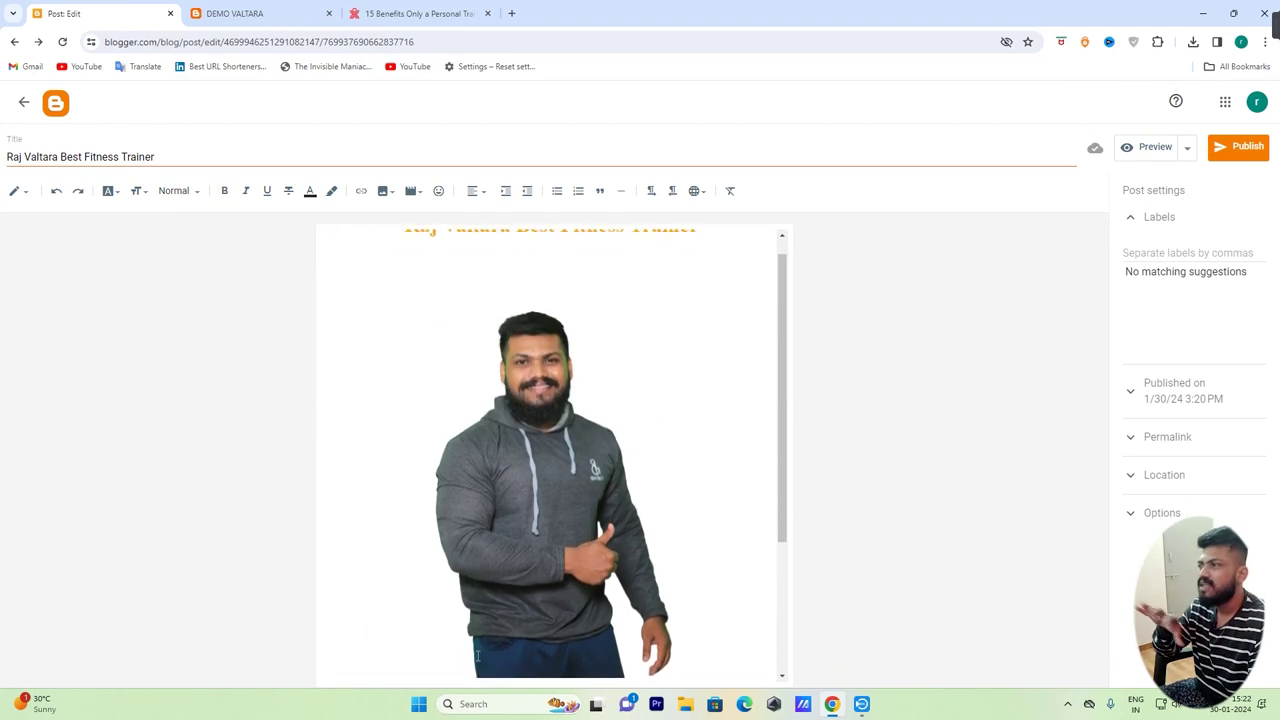
left_click(566, 345)
left_click(587, 264)
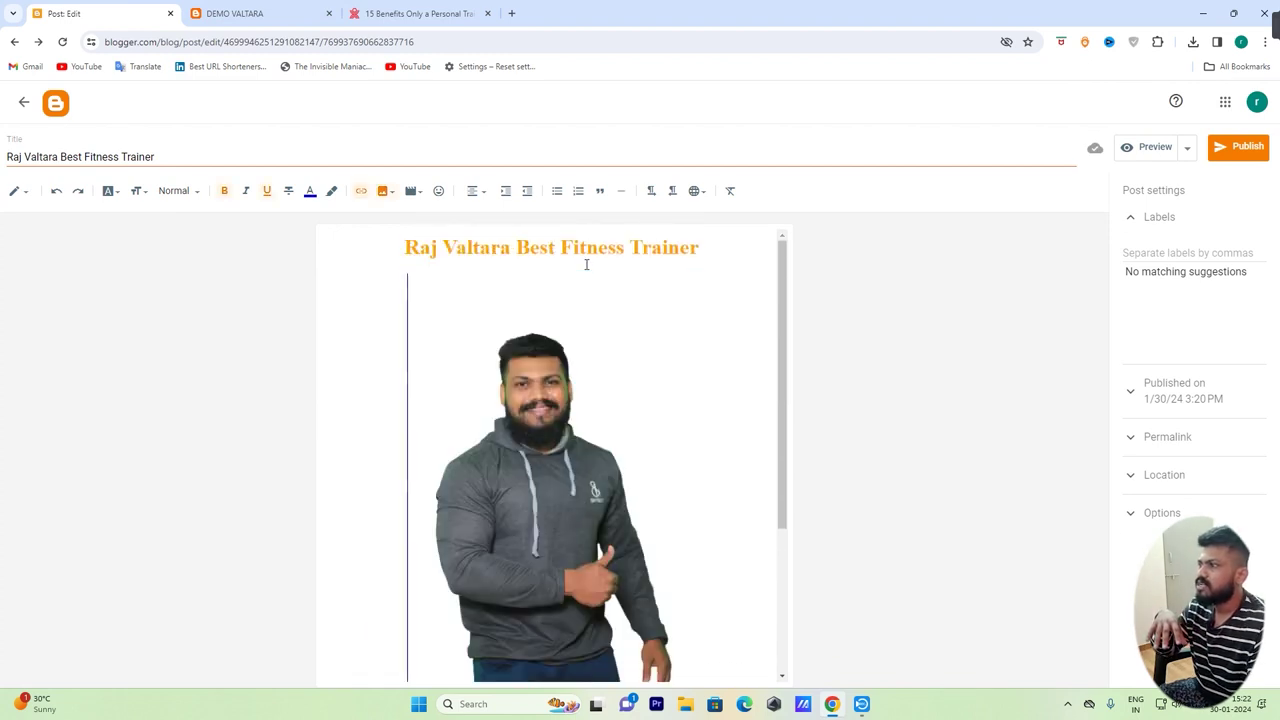
scroll(749, 471, "down", 5)
left_click(571, 647)
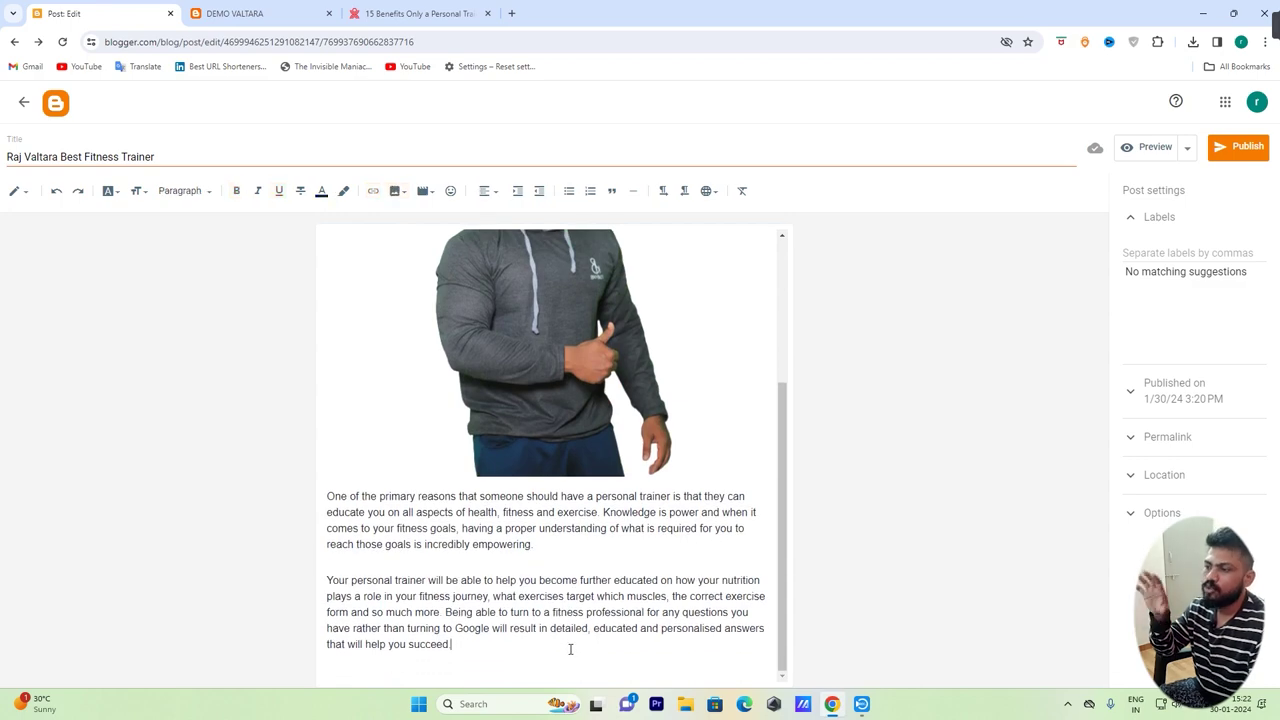
key("Return")
Check the heading, photo and both personal-trainer paragraphs, leaving the caret on the empty line
scroll(597, 640, "up", 5)
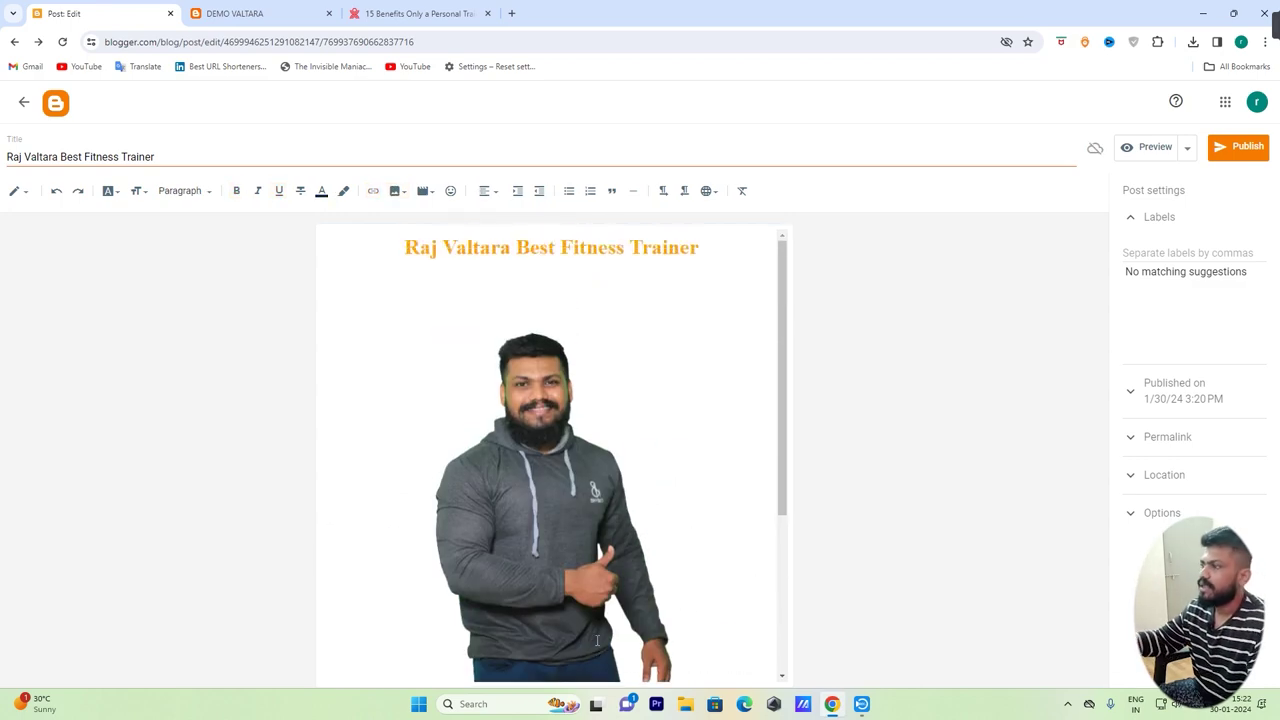
scroll(575, 379, "down", 3)
scroll(575, 379, "up", 3)
triple_click(404, 247)
scroll(607, 461, "down", 3)
left_click(537, 314)
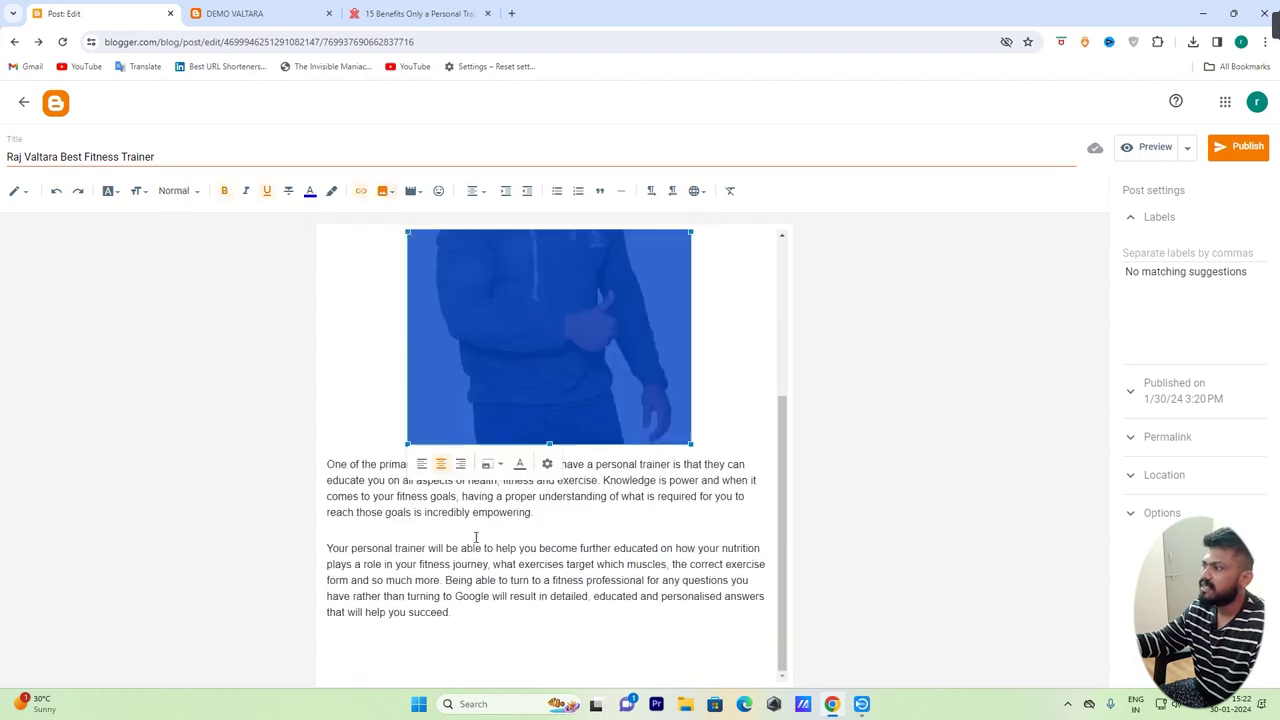
left_click_drag(324, 471, 503, 674)
left_click(517, 617)
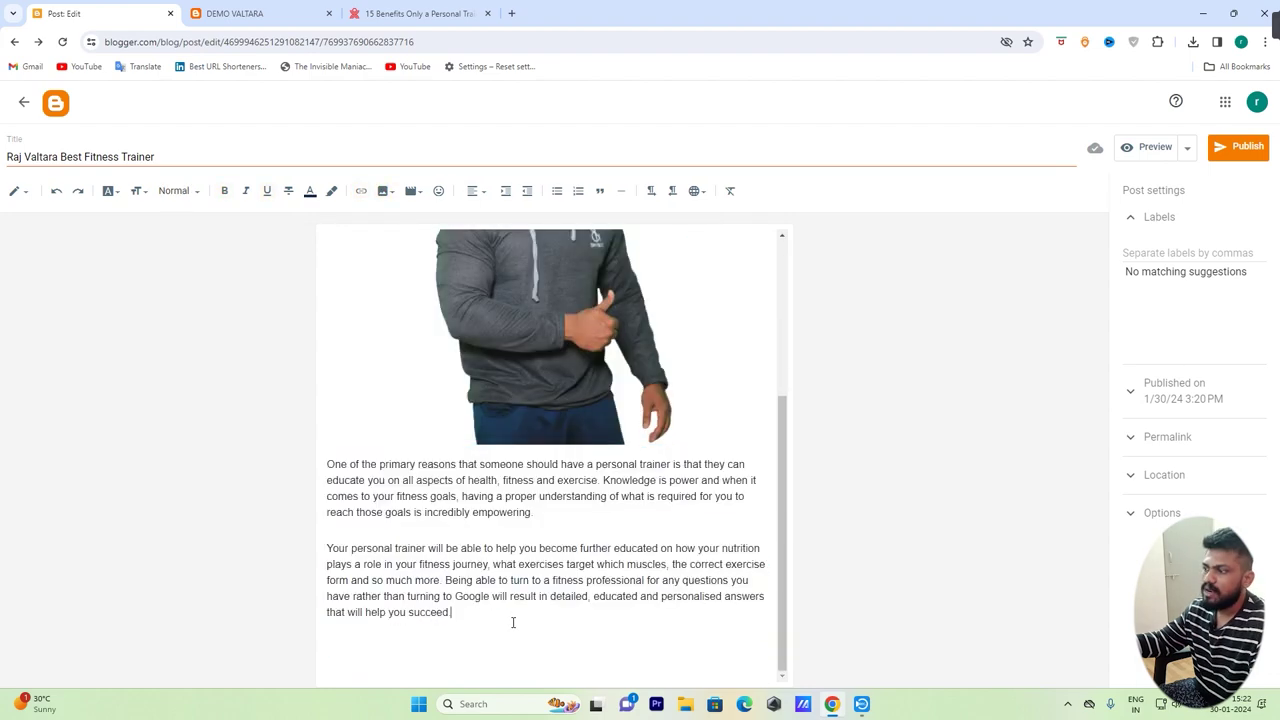
scroll(610, 650, "up", 3)
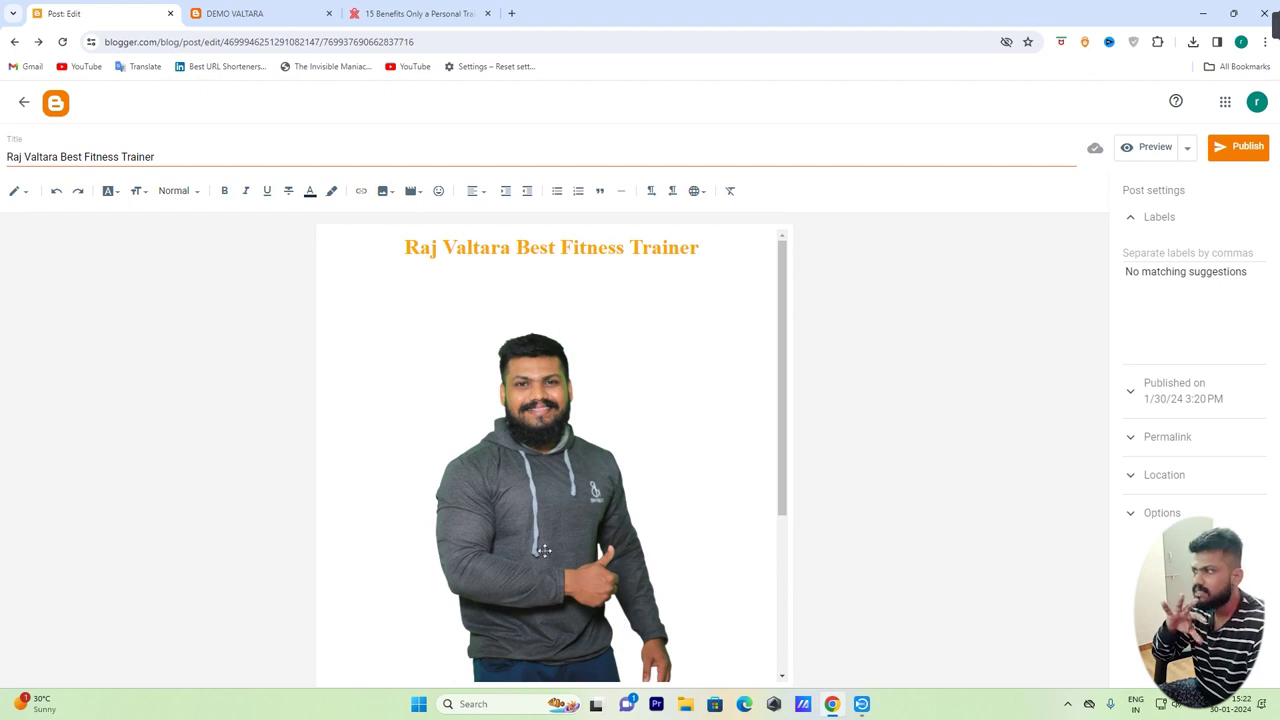
scroll(703, 477, "down", 5)
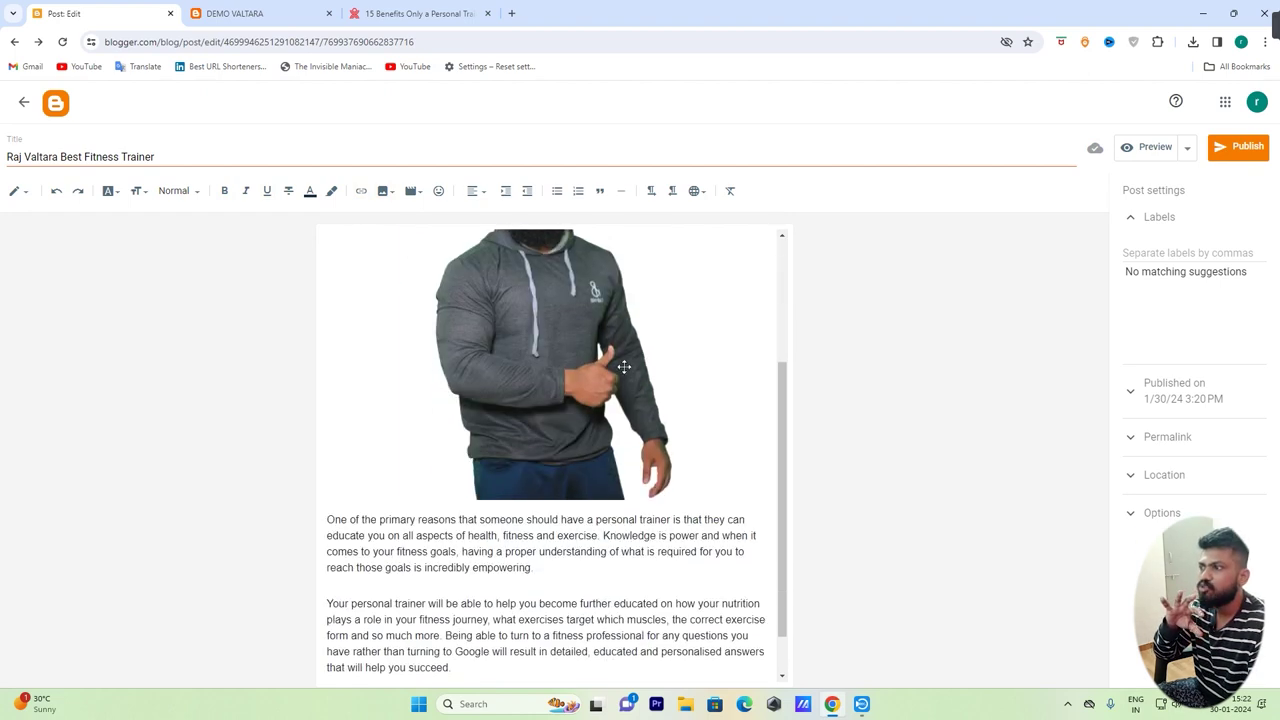
left_click(623, 366)
left_click(748, 375)
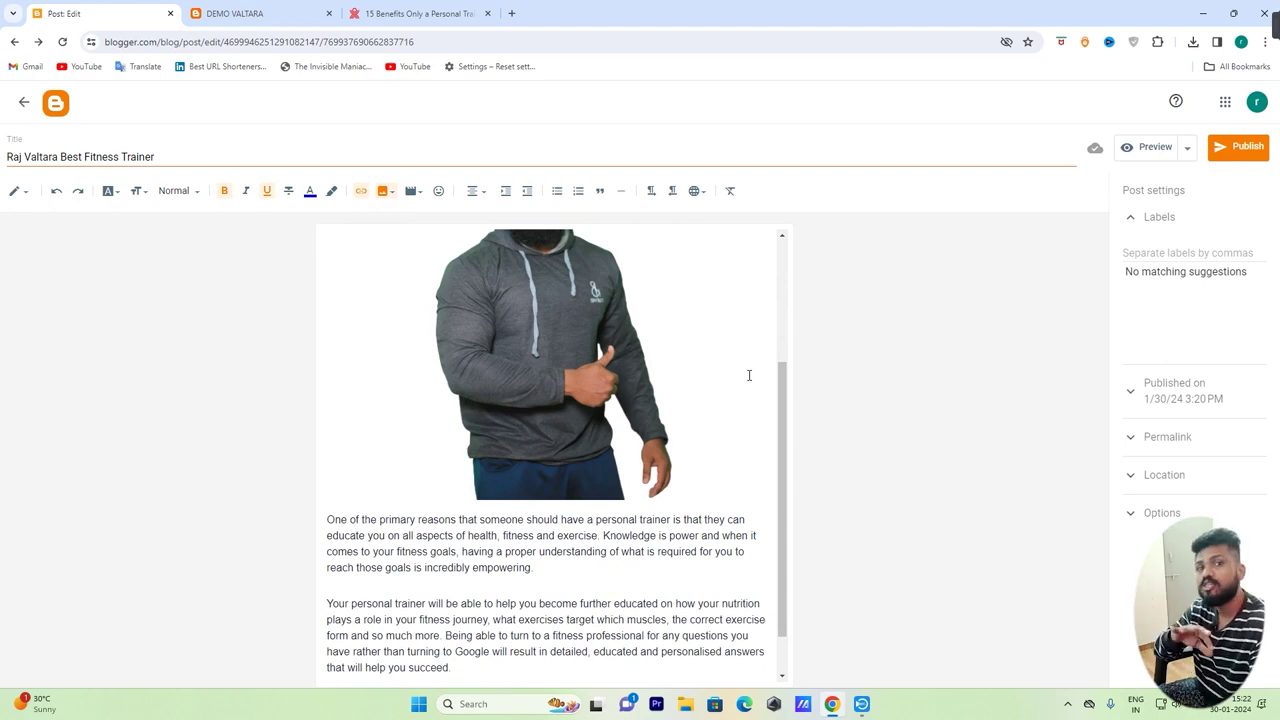
scroll(424, 440, "down", 1)
left_click(327, 464)
left_click_drag(327, 464, 514, 625)
left_click(506, 652)
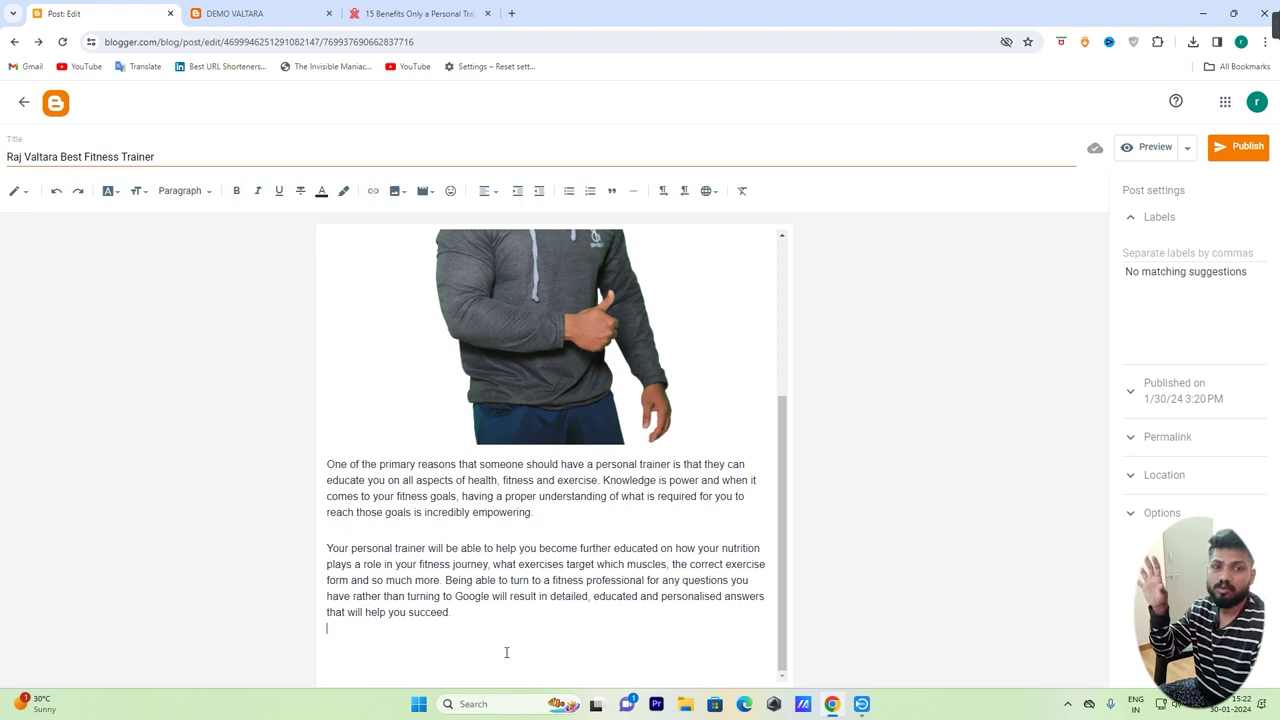
scroll(506, 652, "up", 4)
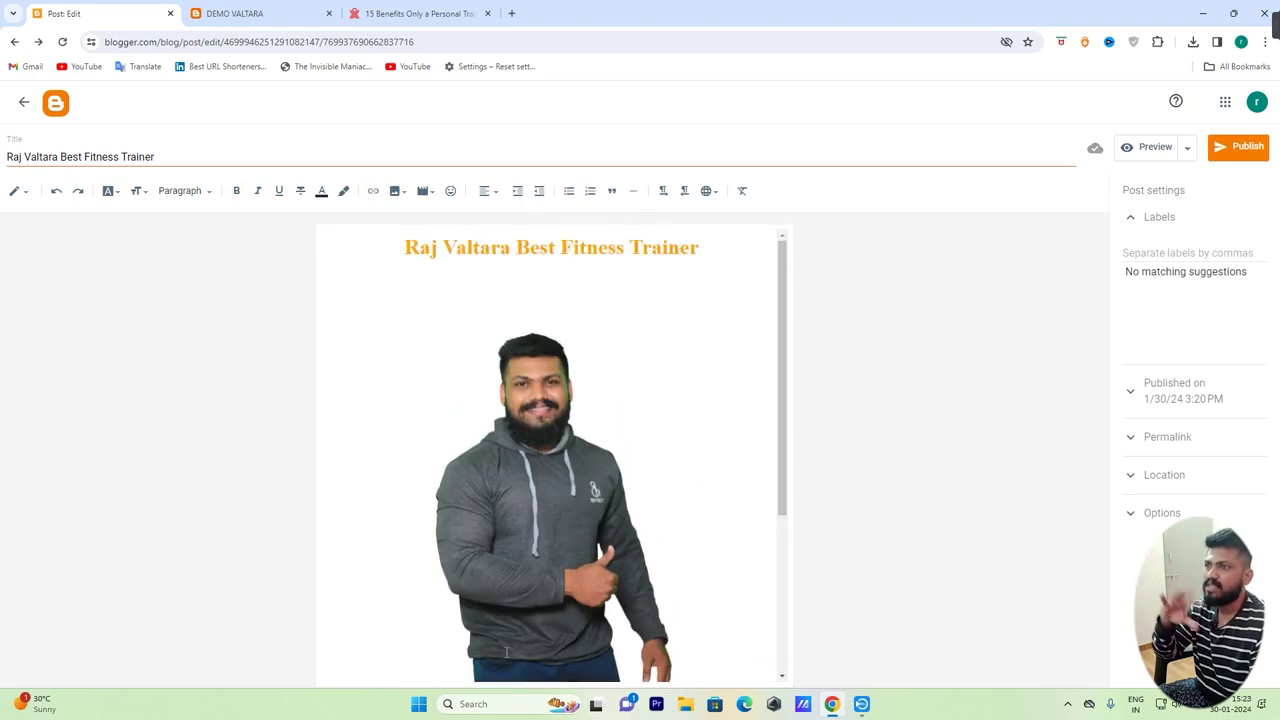
Add the label 'Fitness' to the post in its Labels settings
left_click(1194, 252)
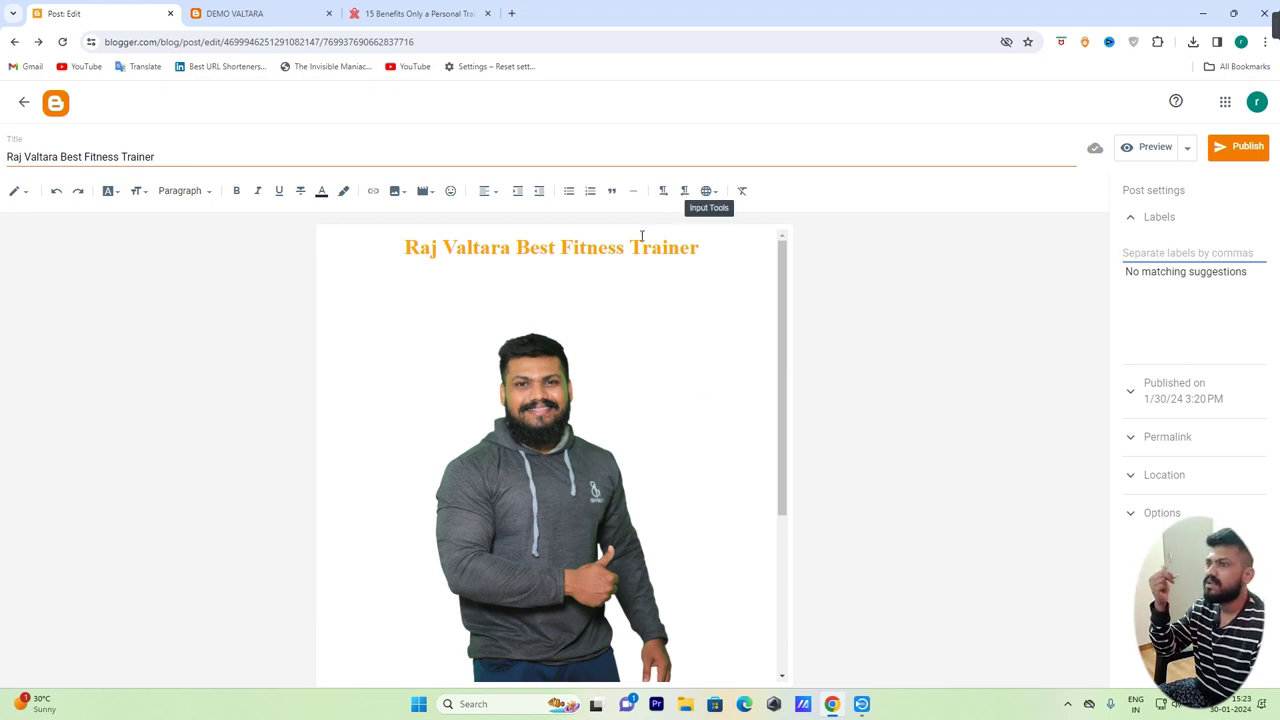
type("Fitness")
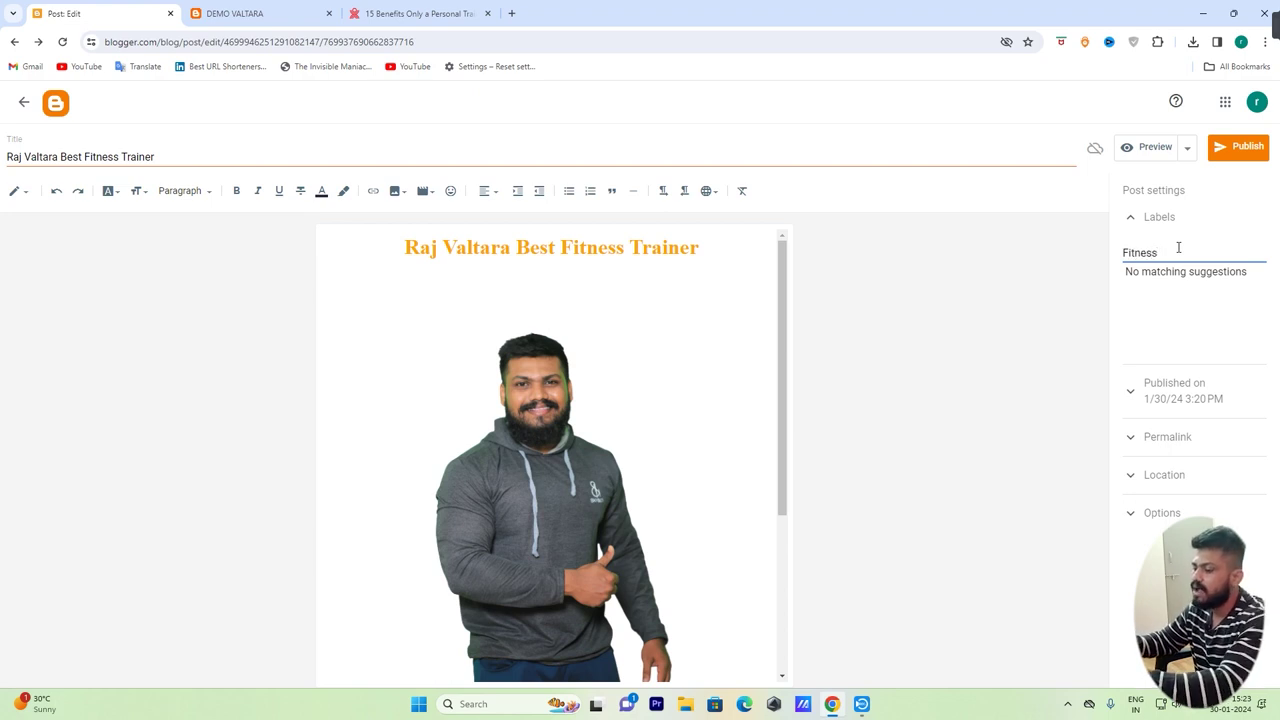
type(",")
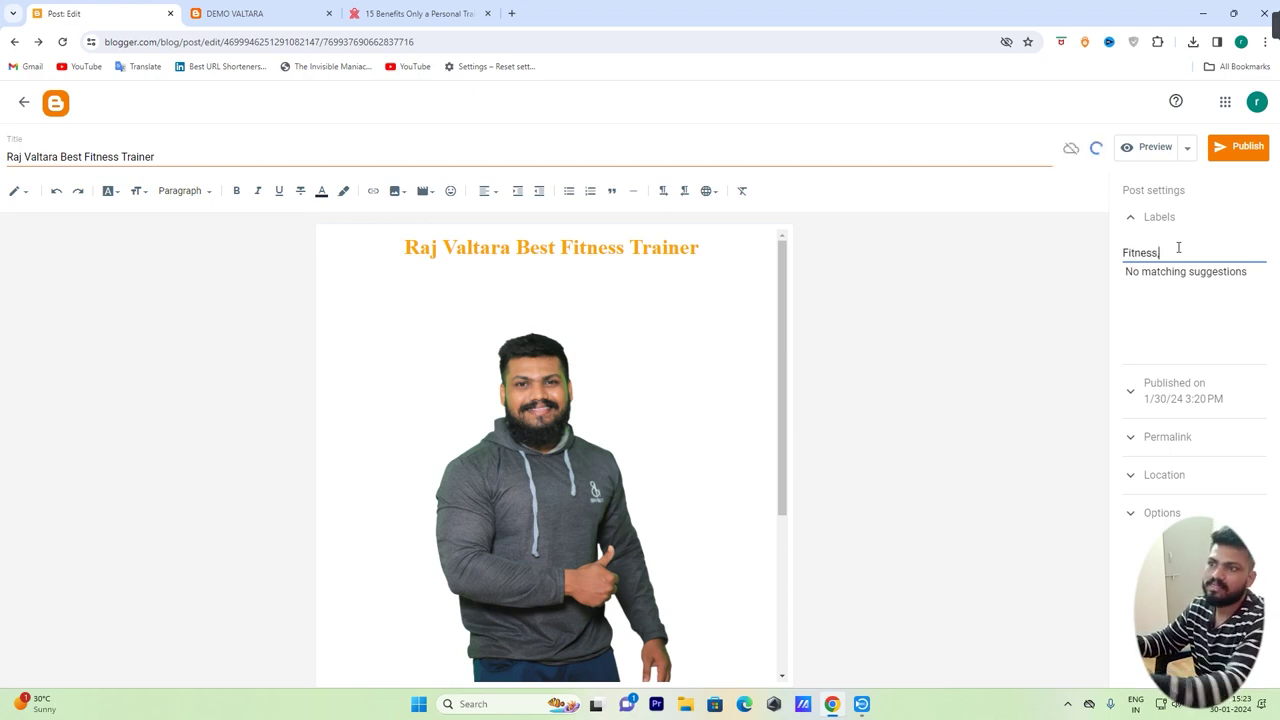
key("ctrl+plus")
key("ctrl+plus")
key("ctrl+plus")
key("ctrl+plus")
key("ctrl+plus")
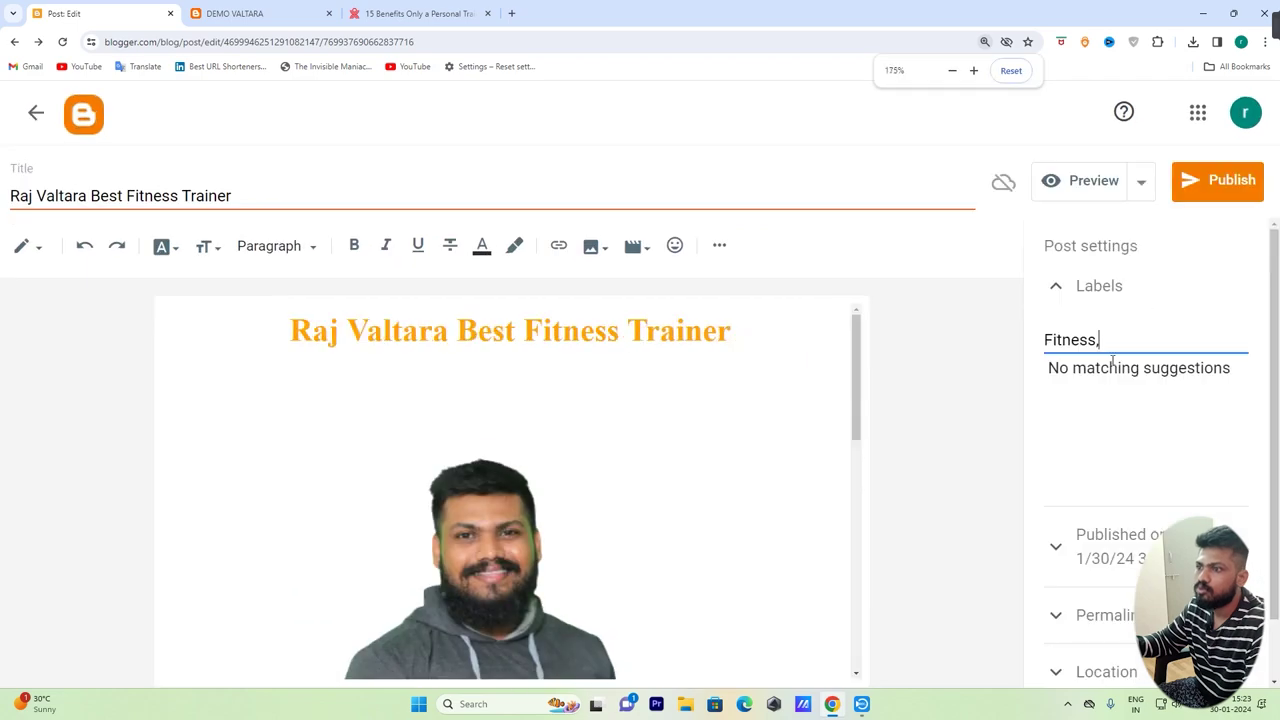
key("BackSpace")
type(",")
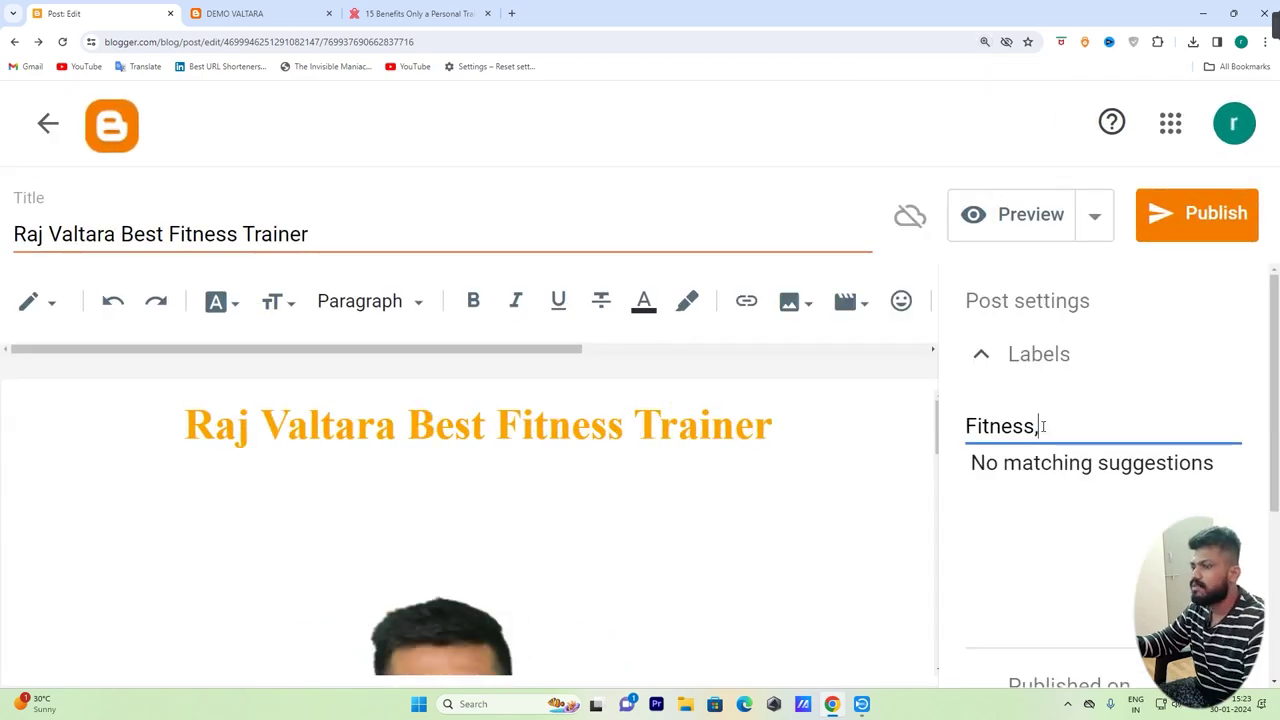
key("ctrl+0")
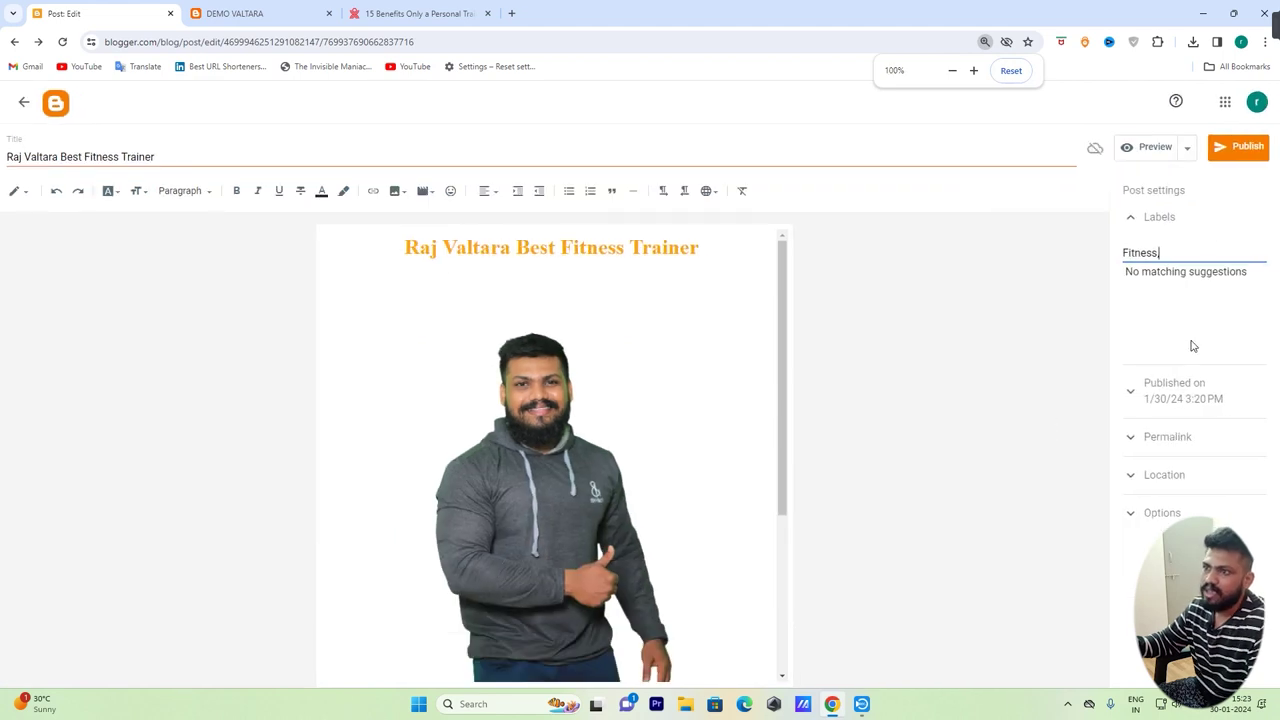
left_click(1133, 217)
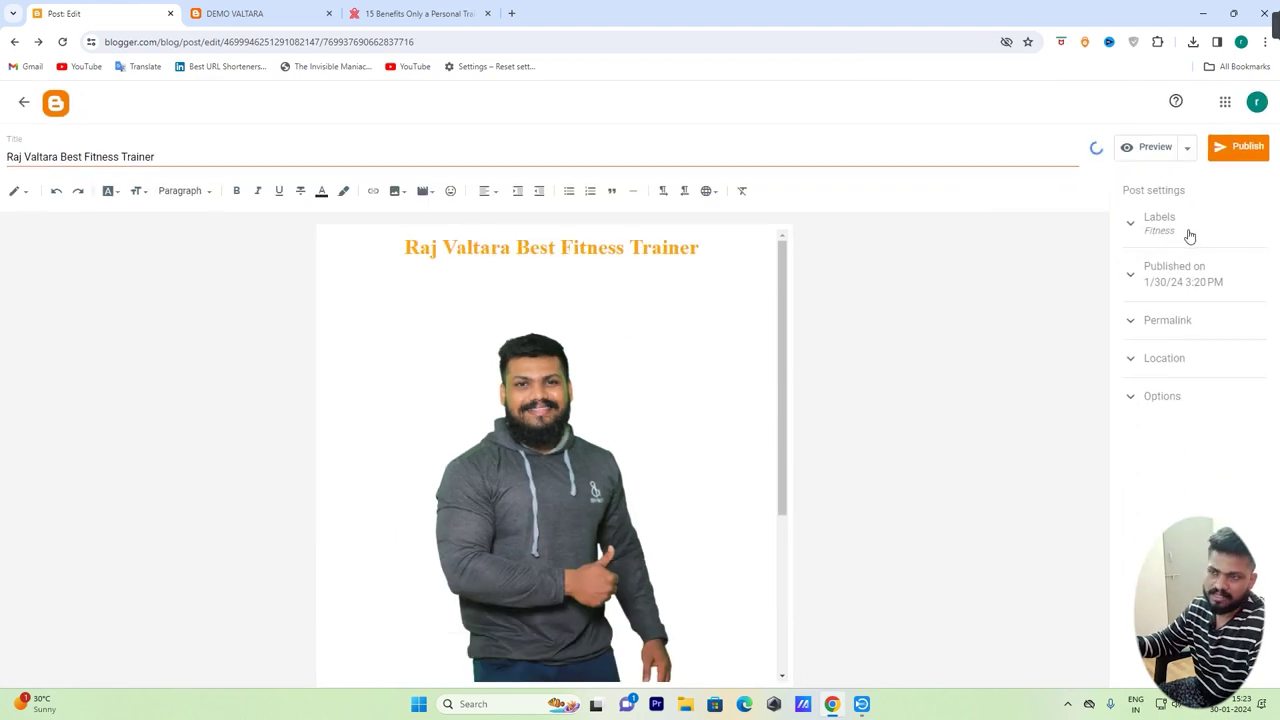